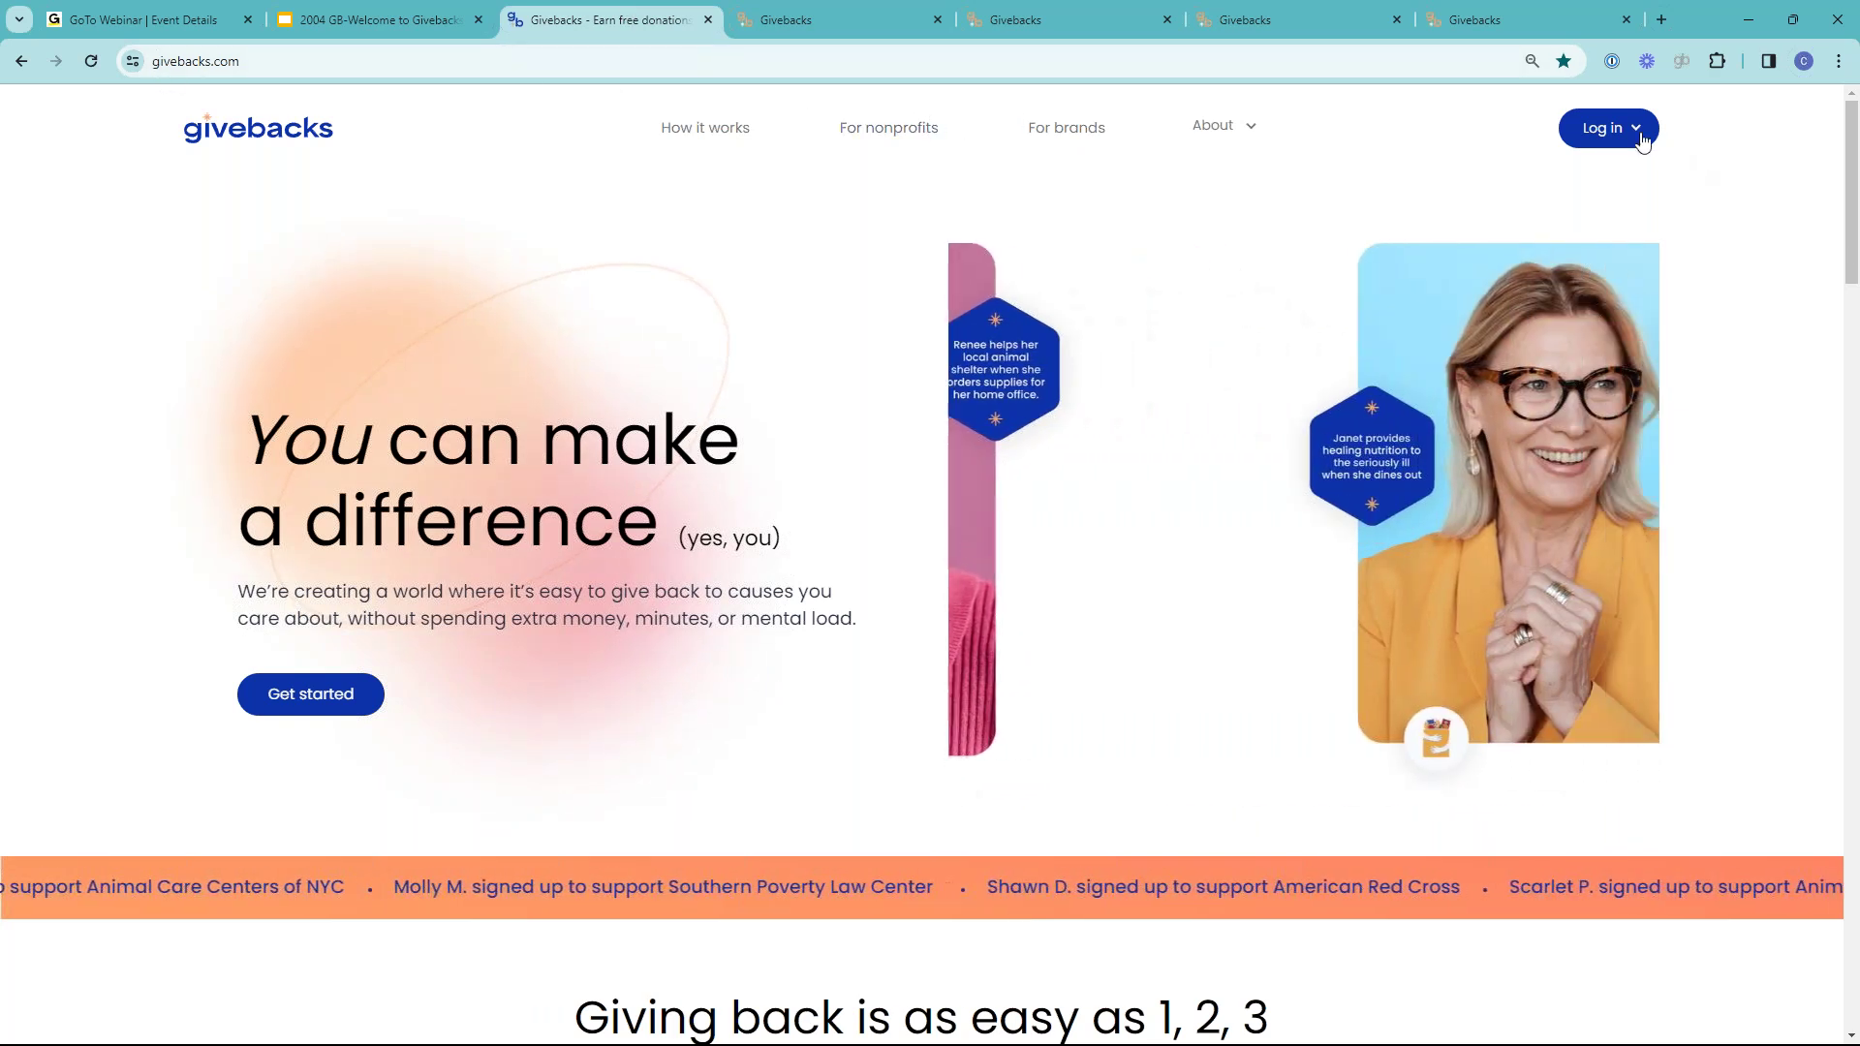
# - Open the login page for K-12 admins, and load app.memberhub.com/login in its place
pyautogui.click(1643, 141)
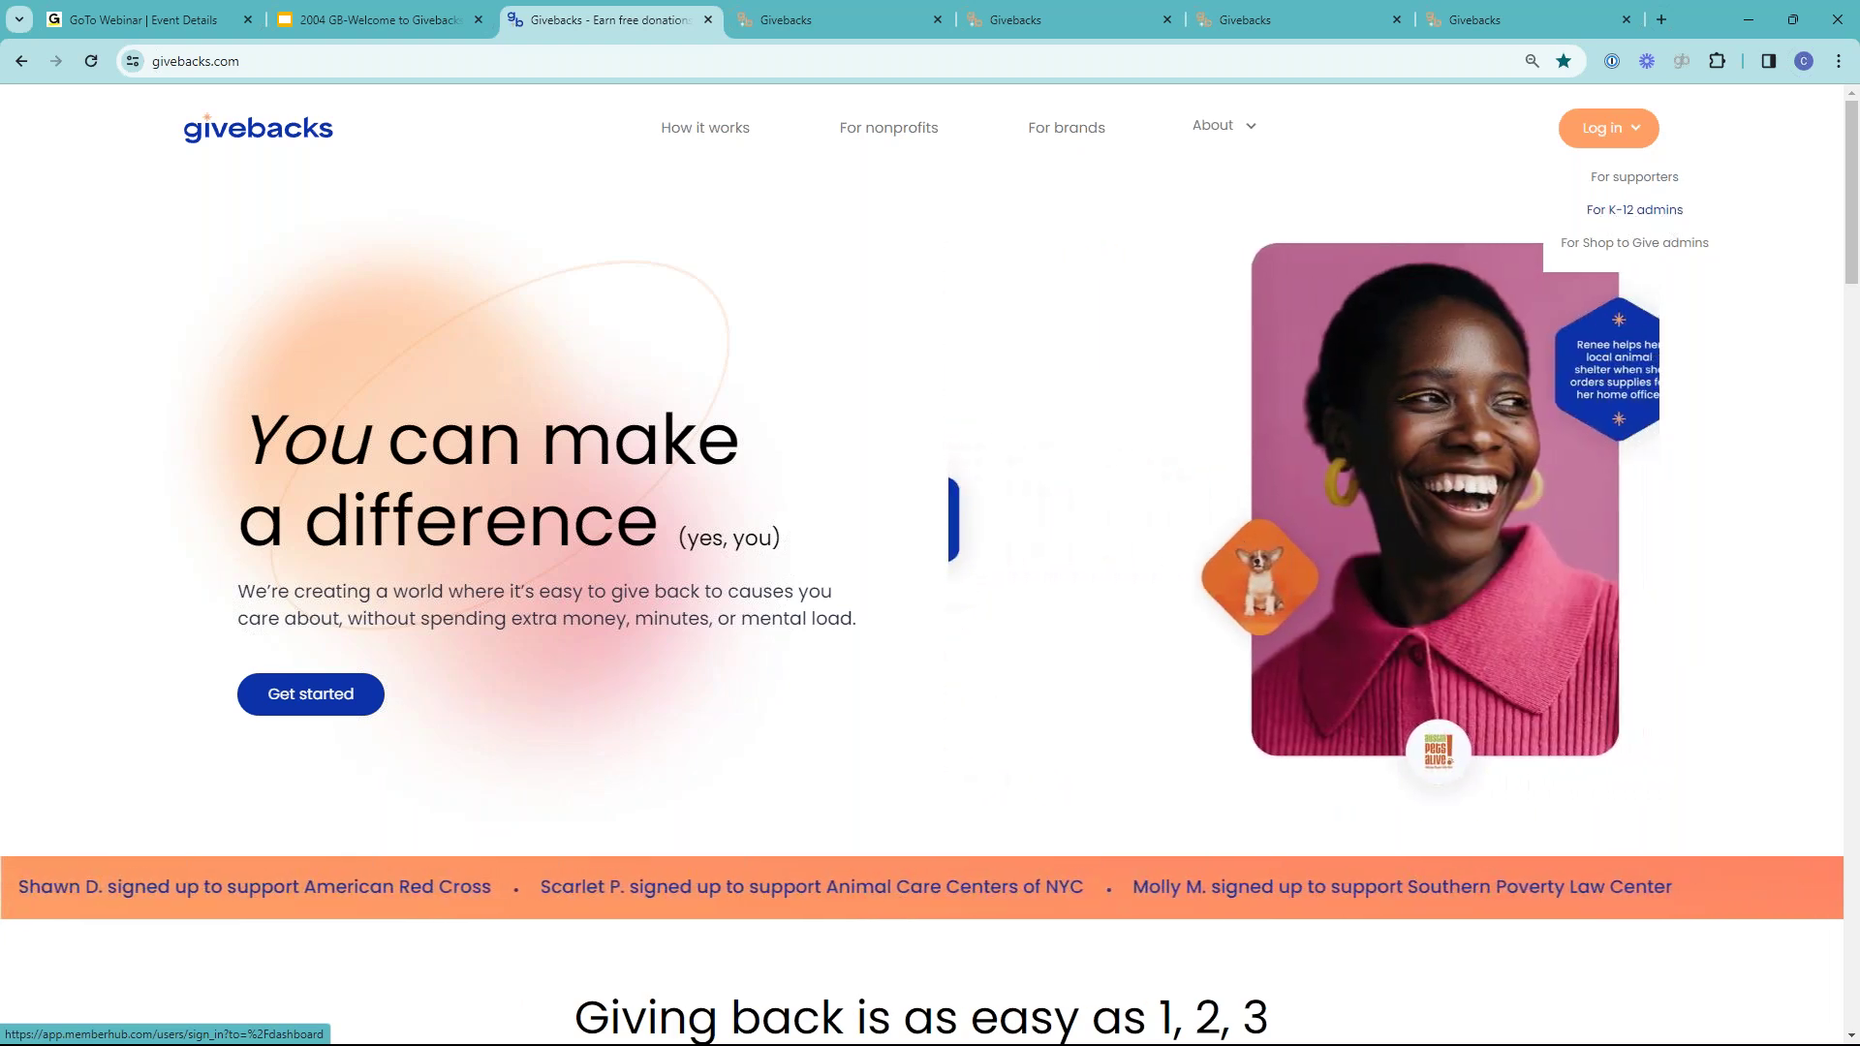
pyautogui.click(1634, 209)
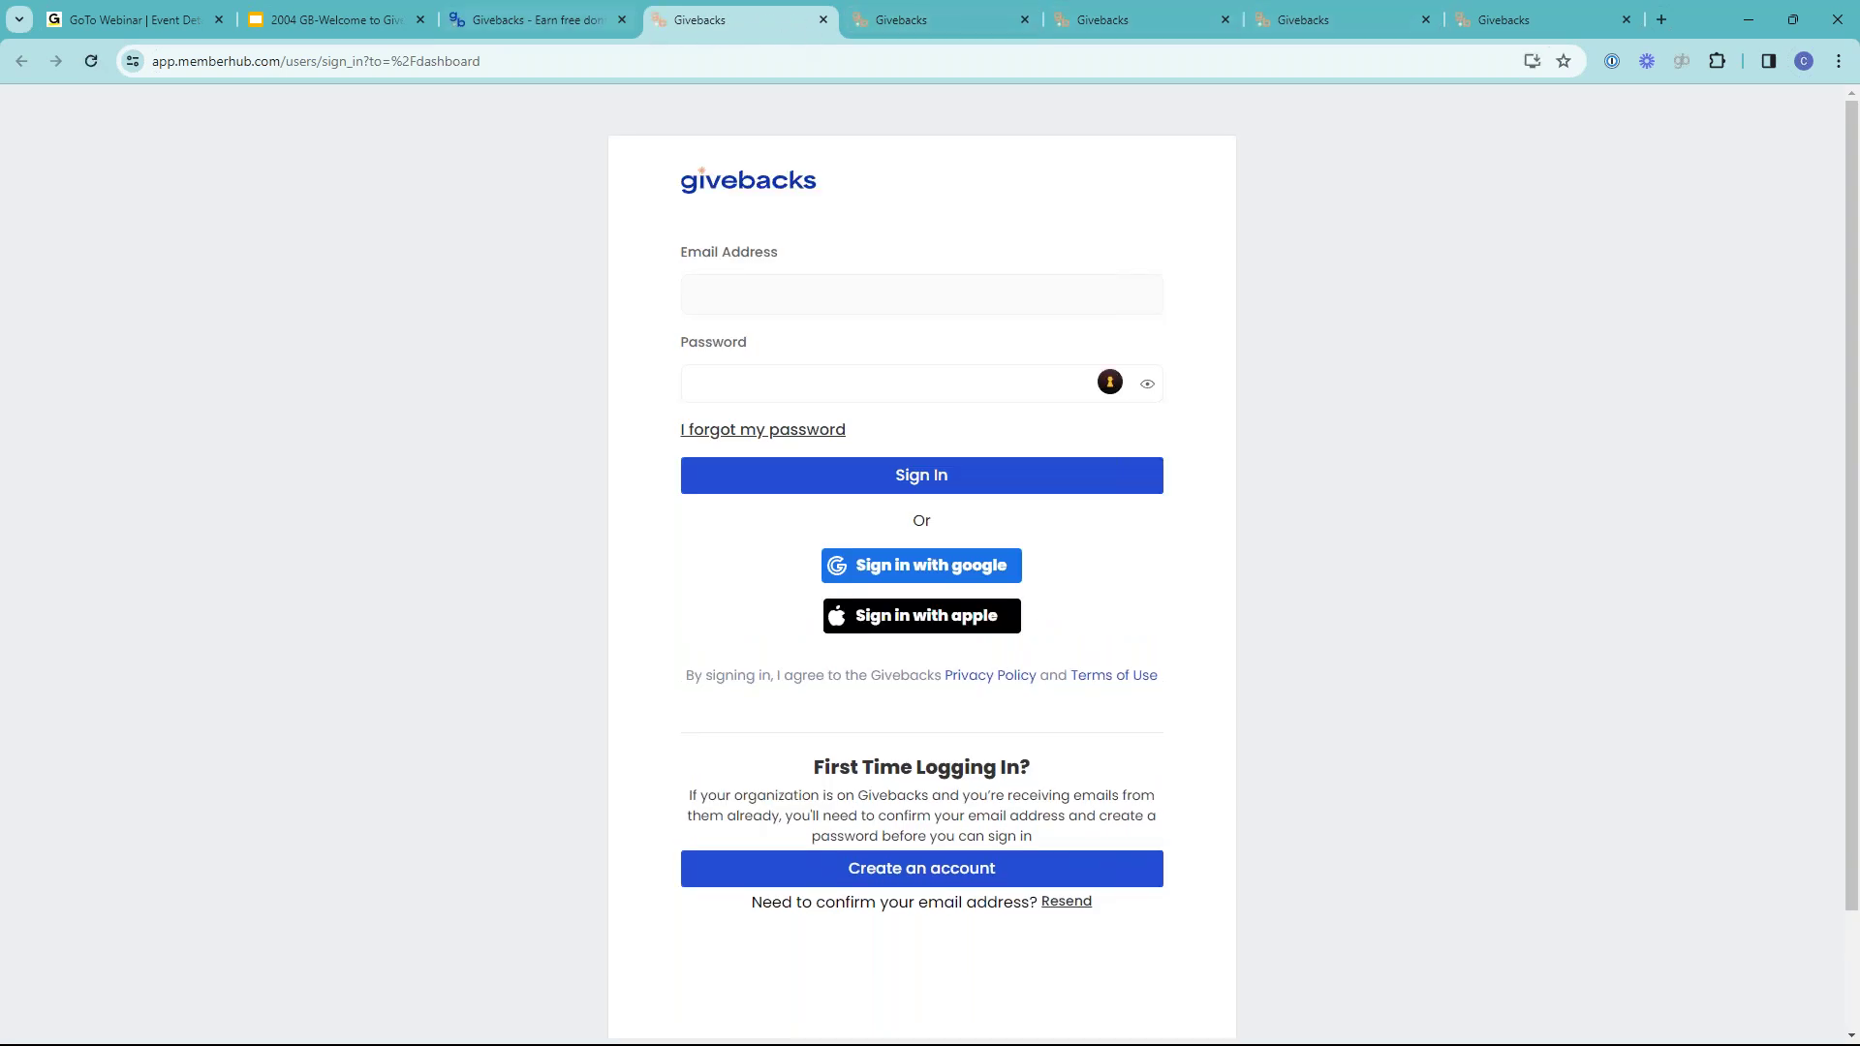
pyautogui.click(523, 64)
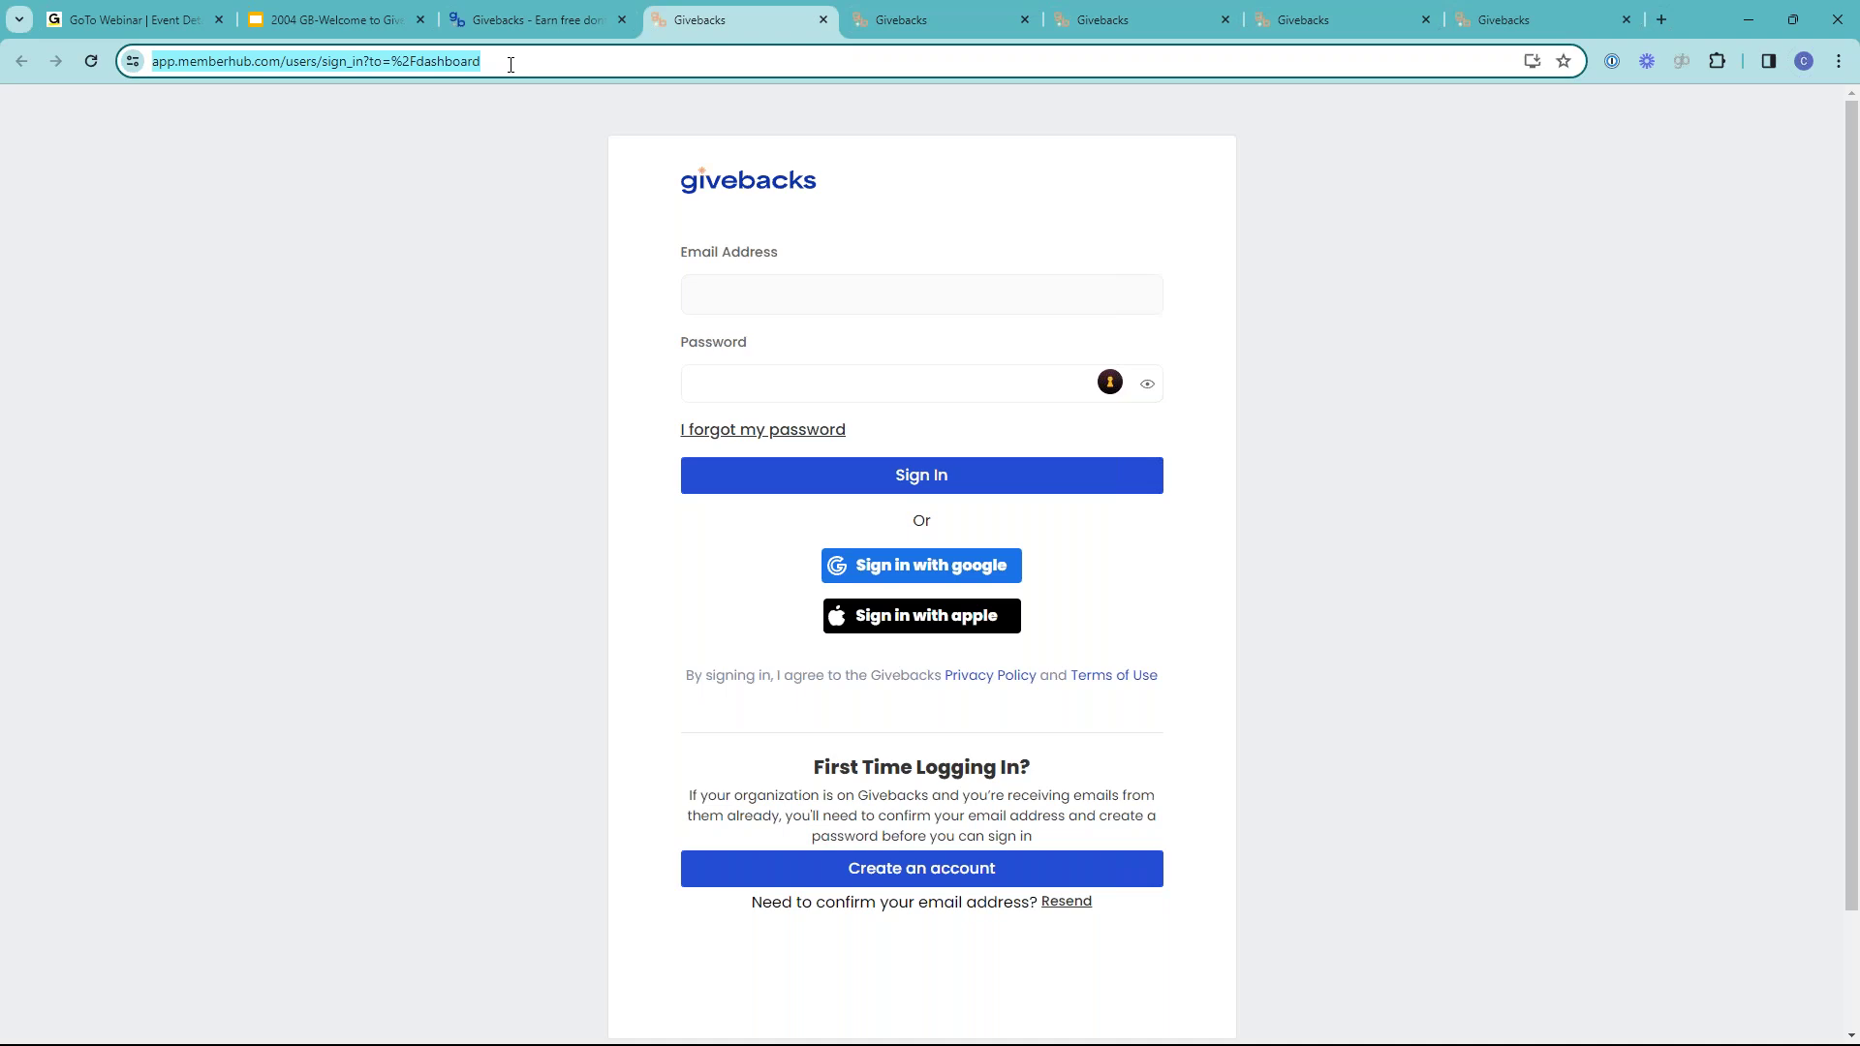
pyautogui.write('app.memberhub.com/')
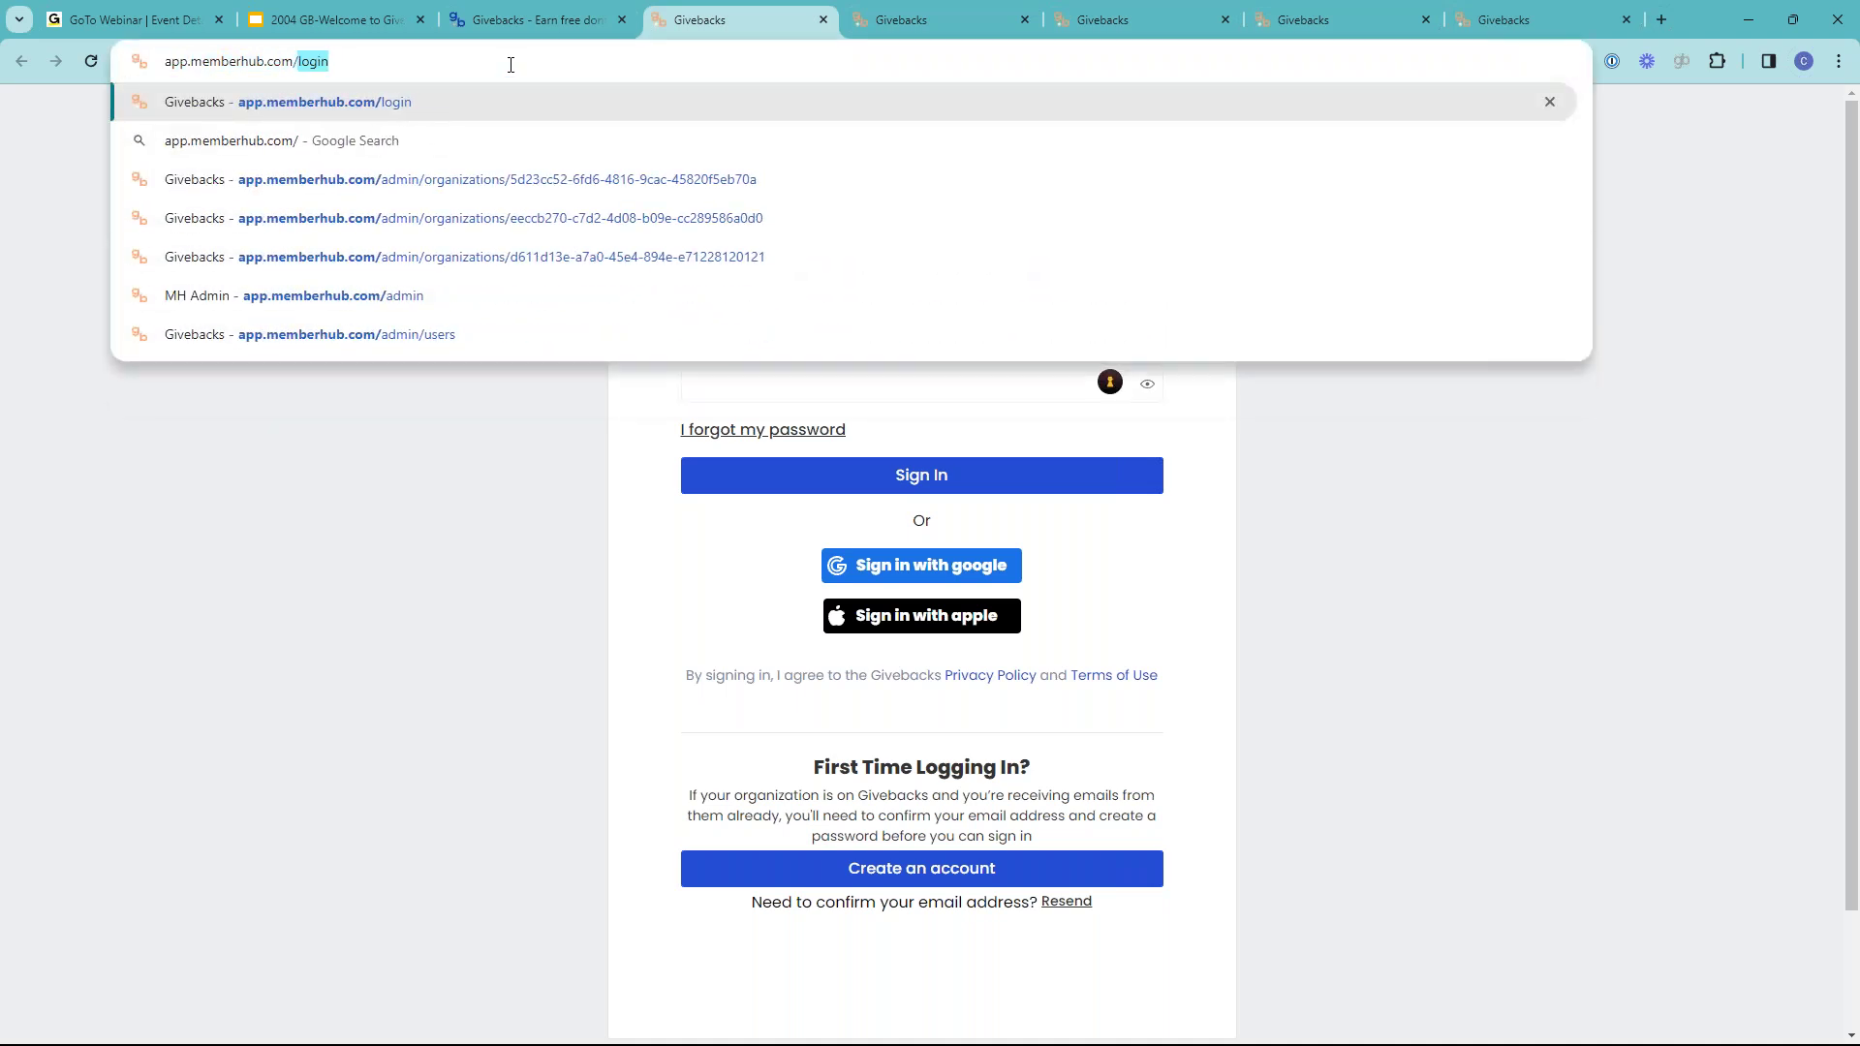
pyautogui.write('login')
pyautogui.press('Return')
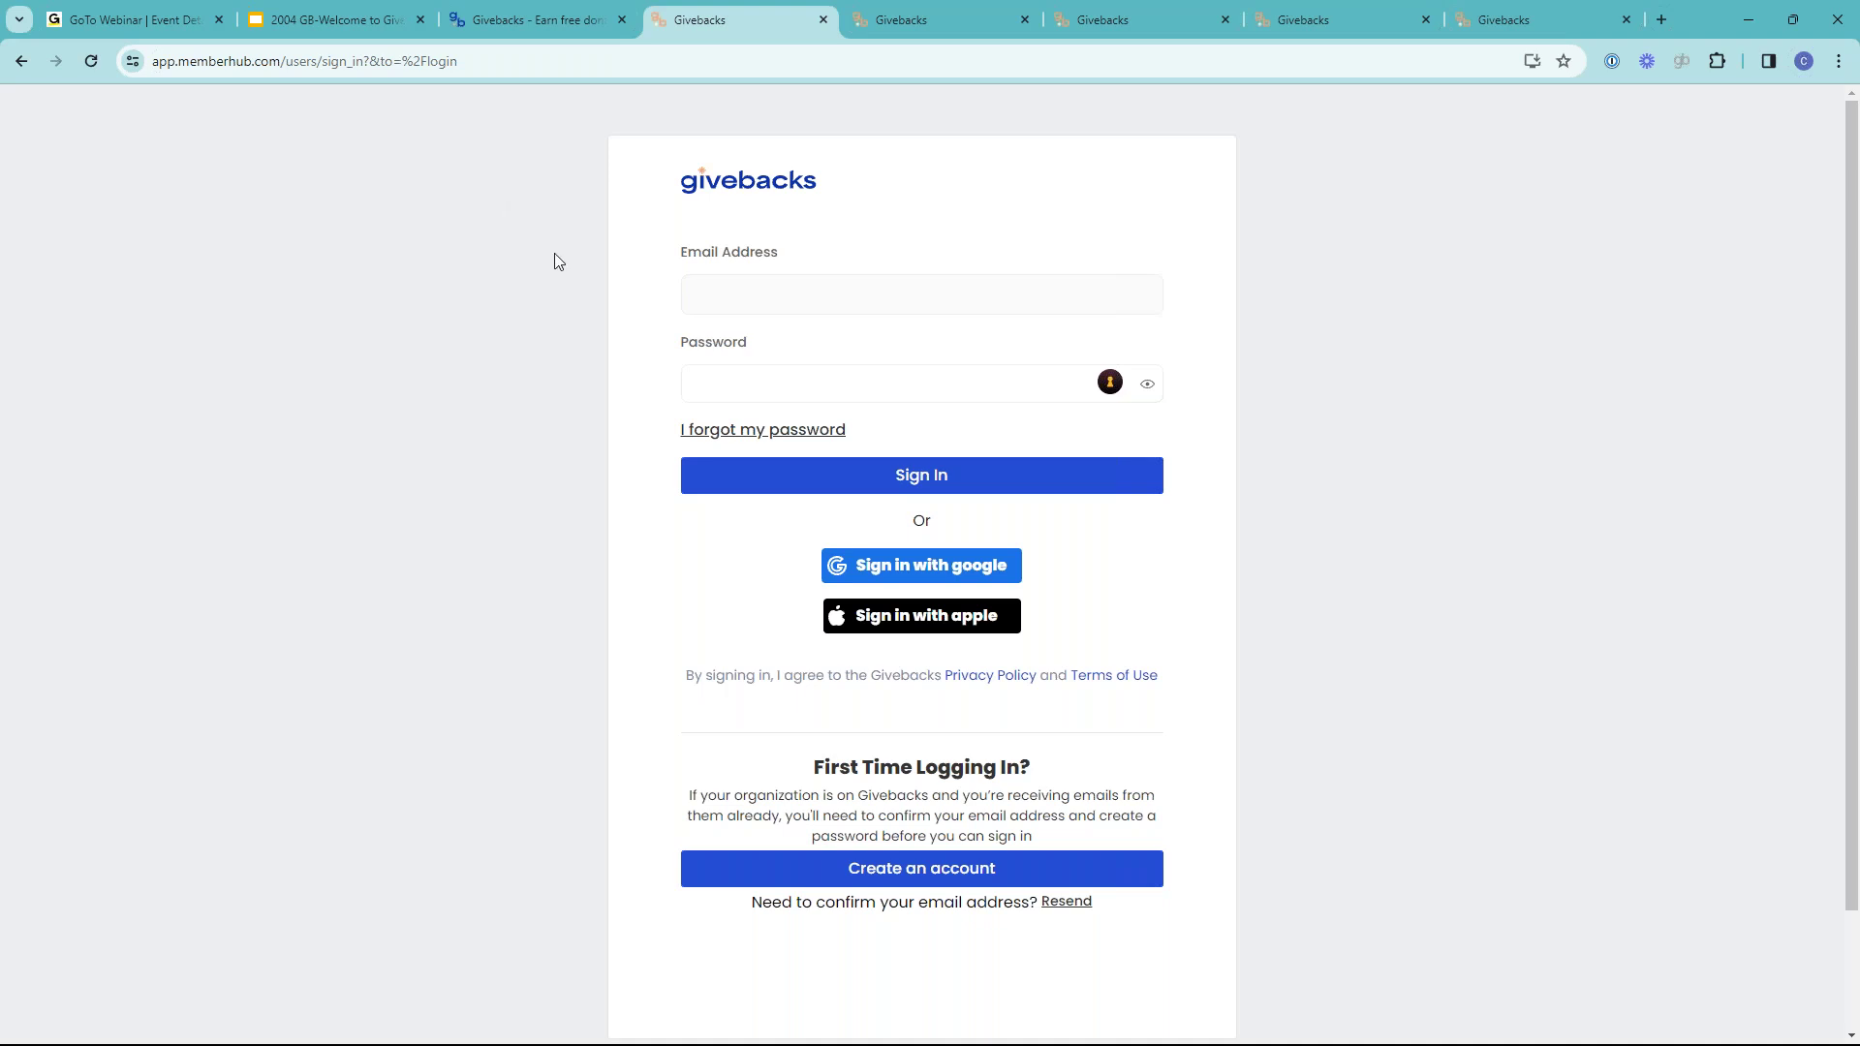
# - View the account creation form, return to the sign-in form, and sign in with the saved account email and password
pyautogui.click(936, 876)
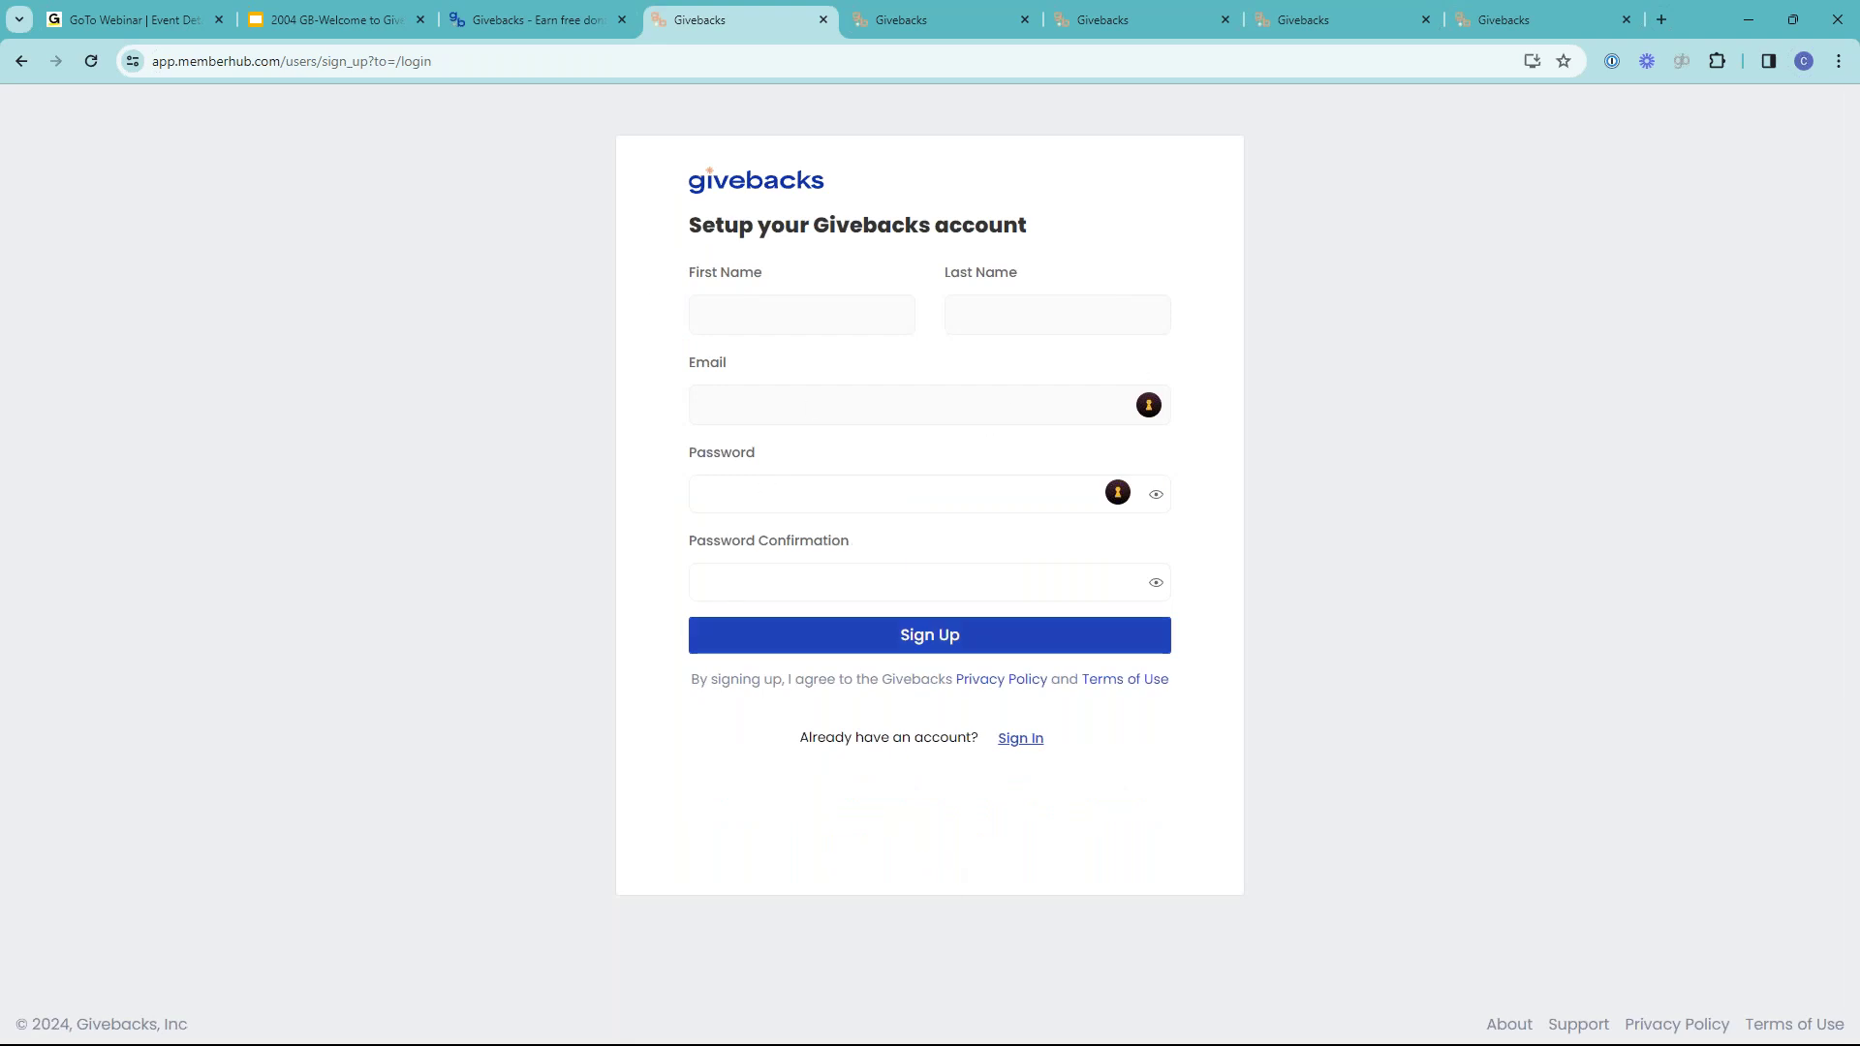
pyautogui.click(1017, 740)
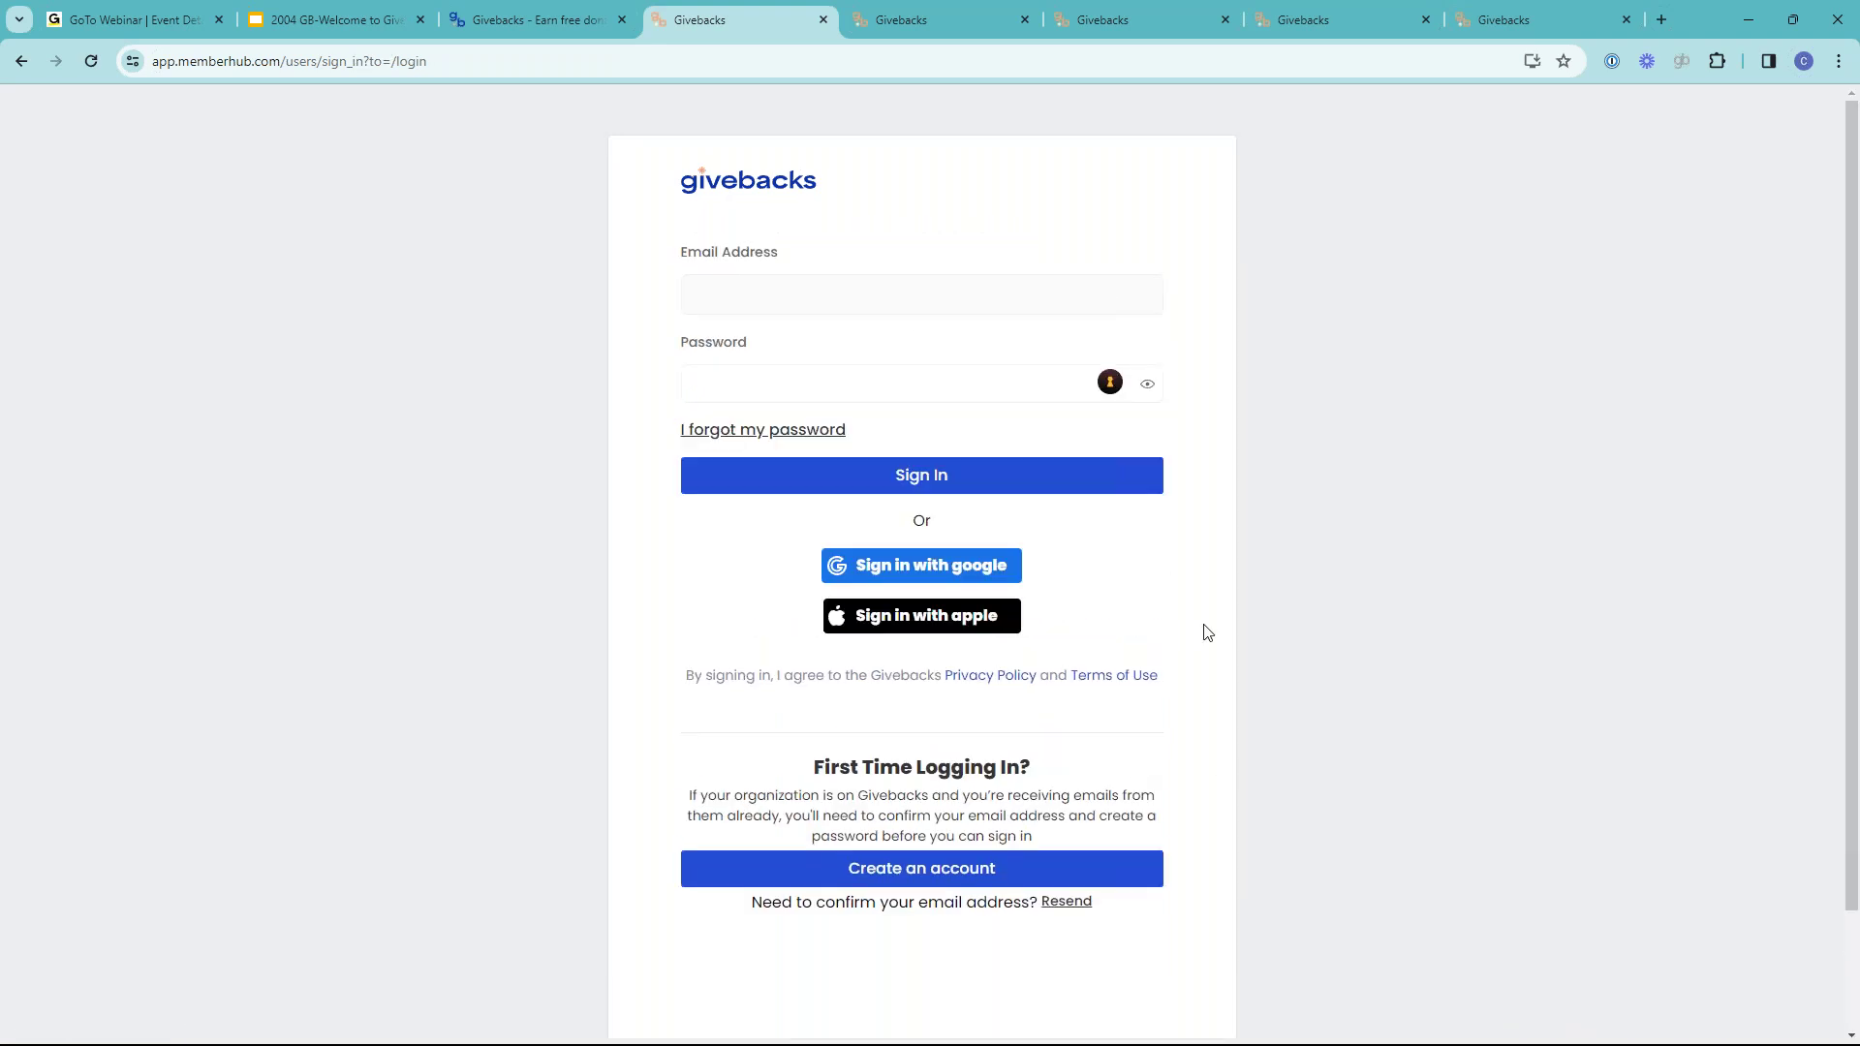
pyautogui.click(766, 292)
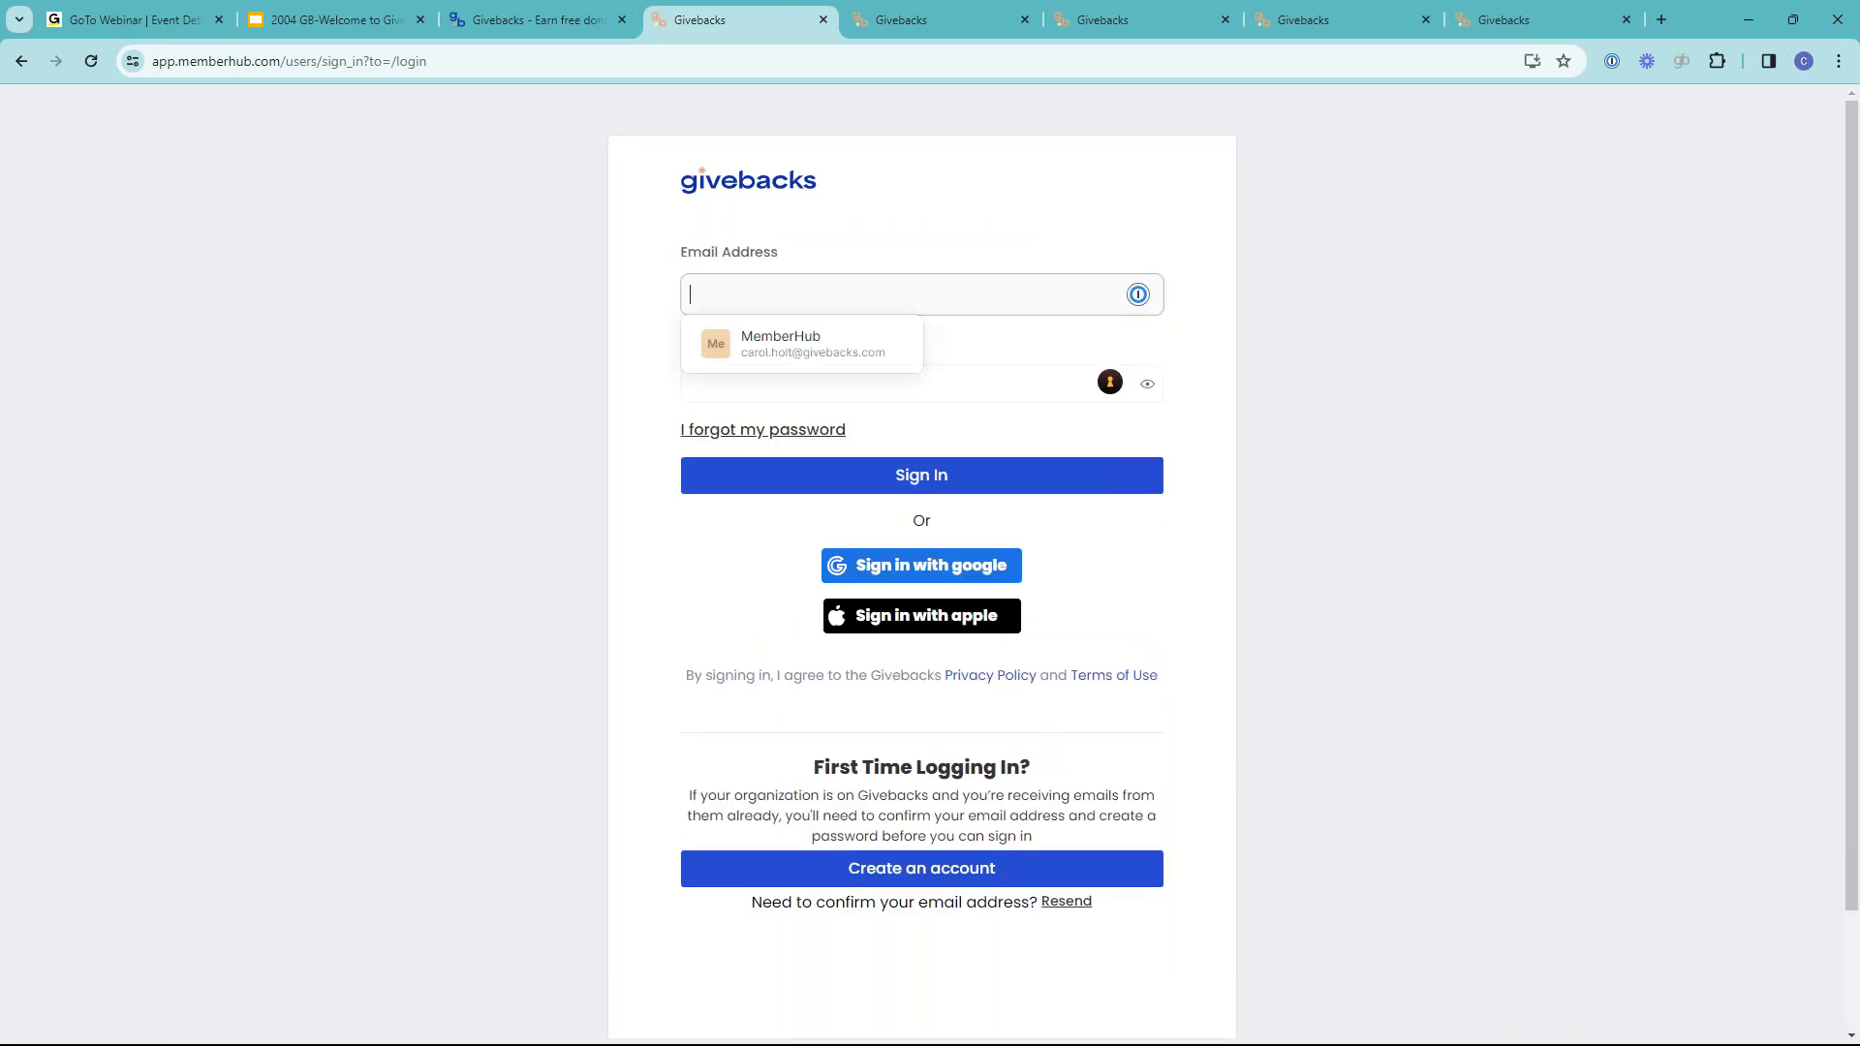
pyautogui.click(793, 353)
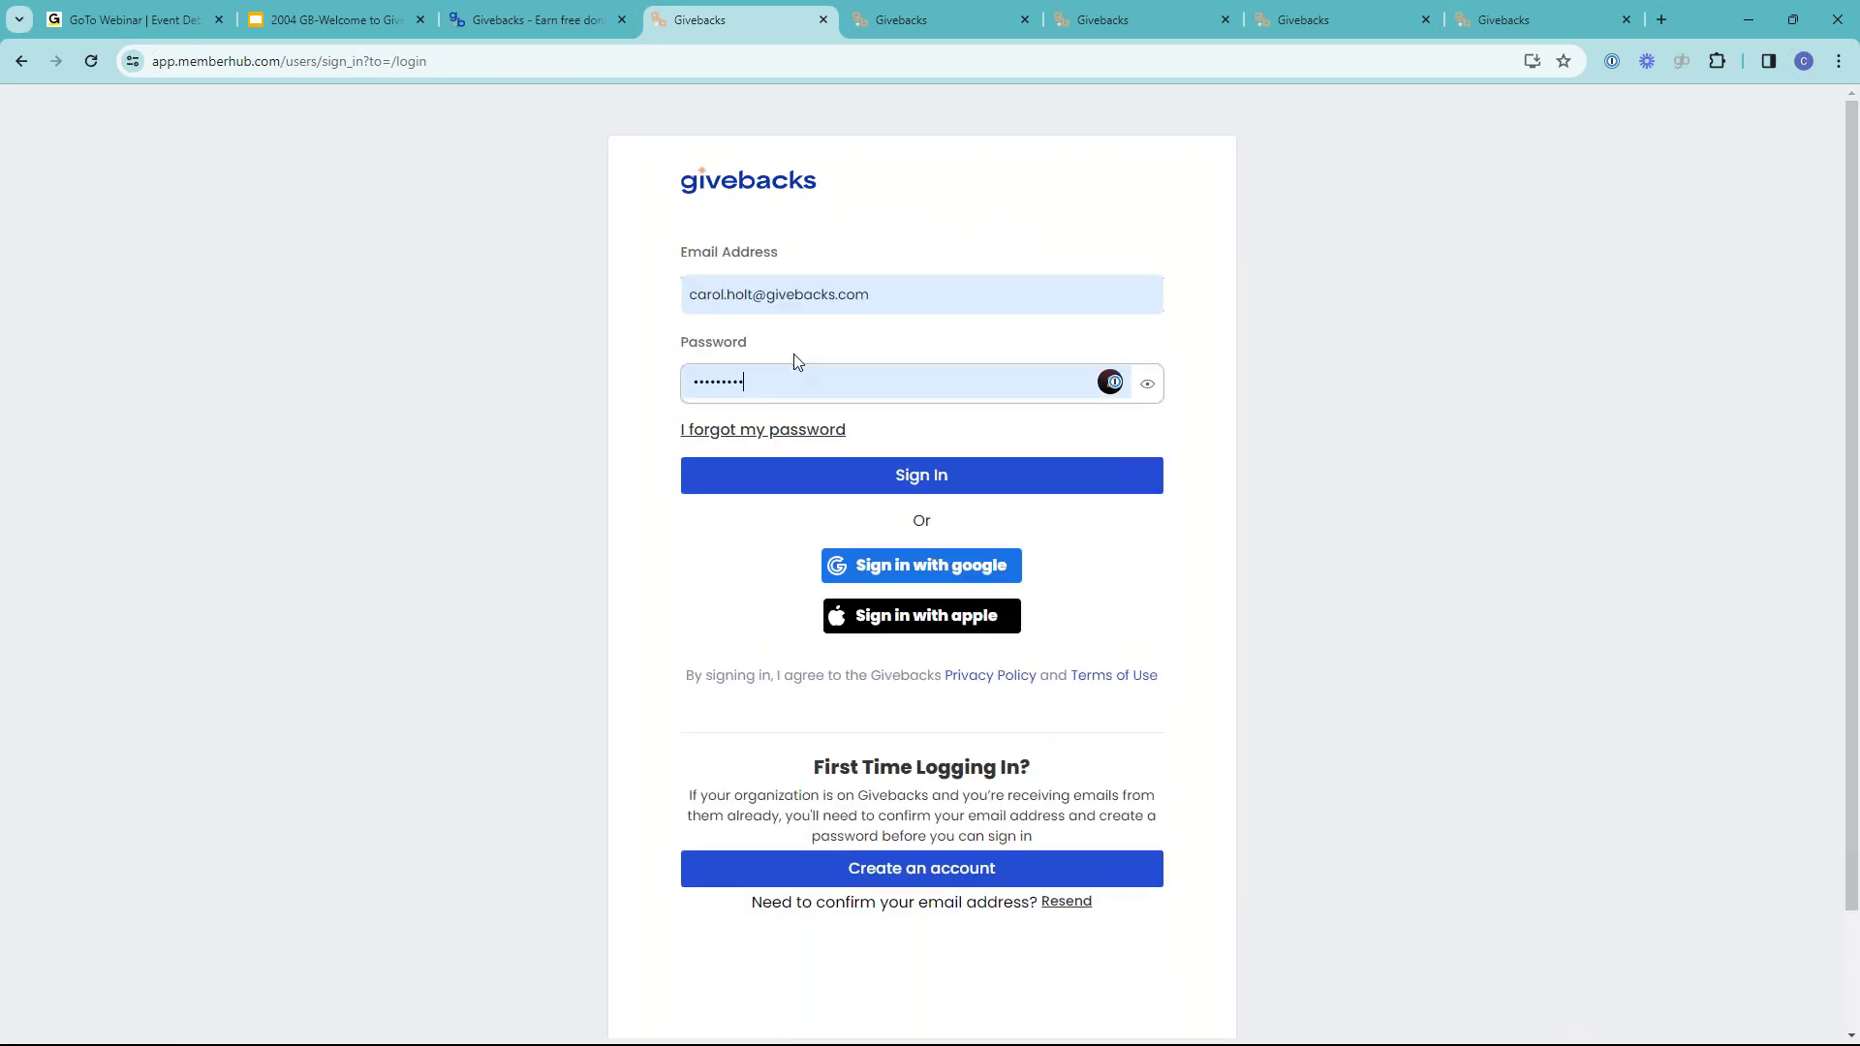
pyautogui.click(936, 490)
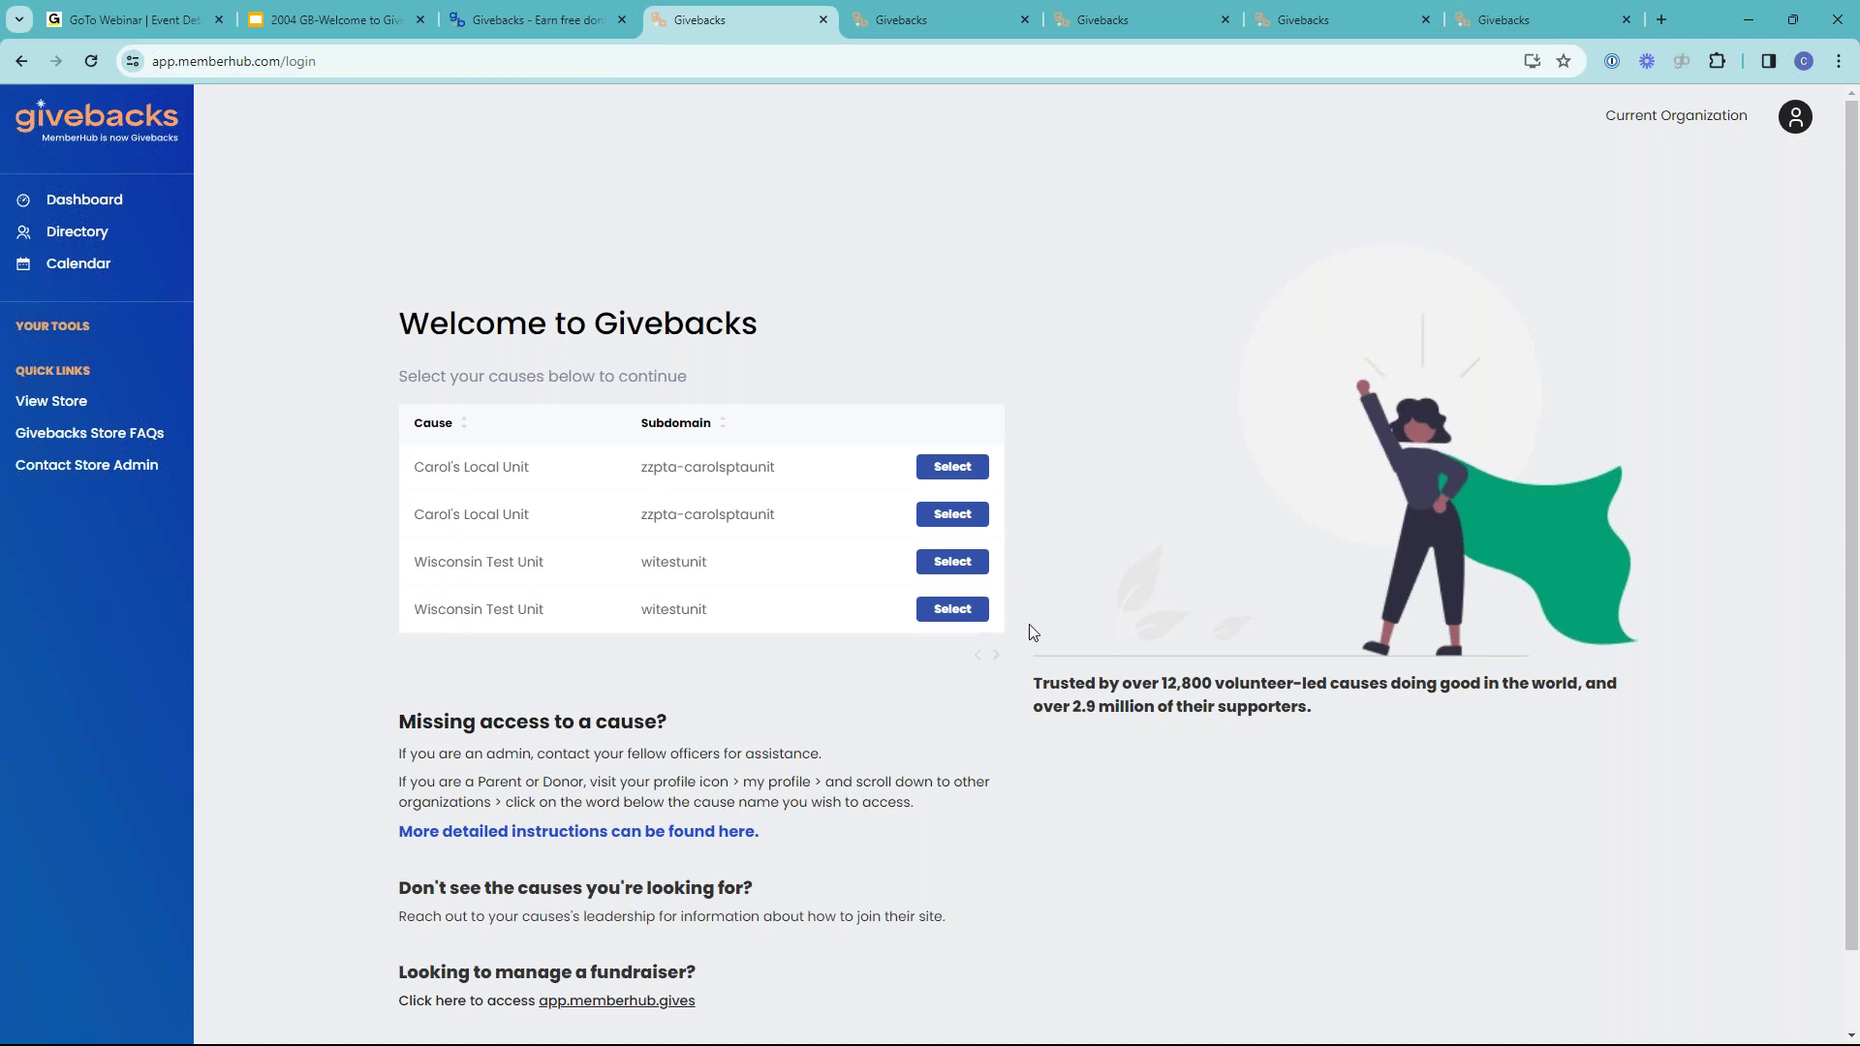
# - Review the personal, privacy, address and organization details under My Profile, and return to the dashboard
pyautogui.click(1794, 119)
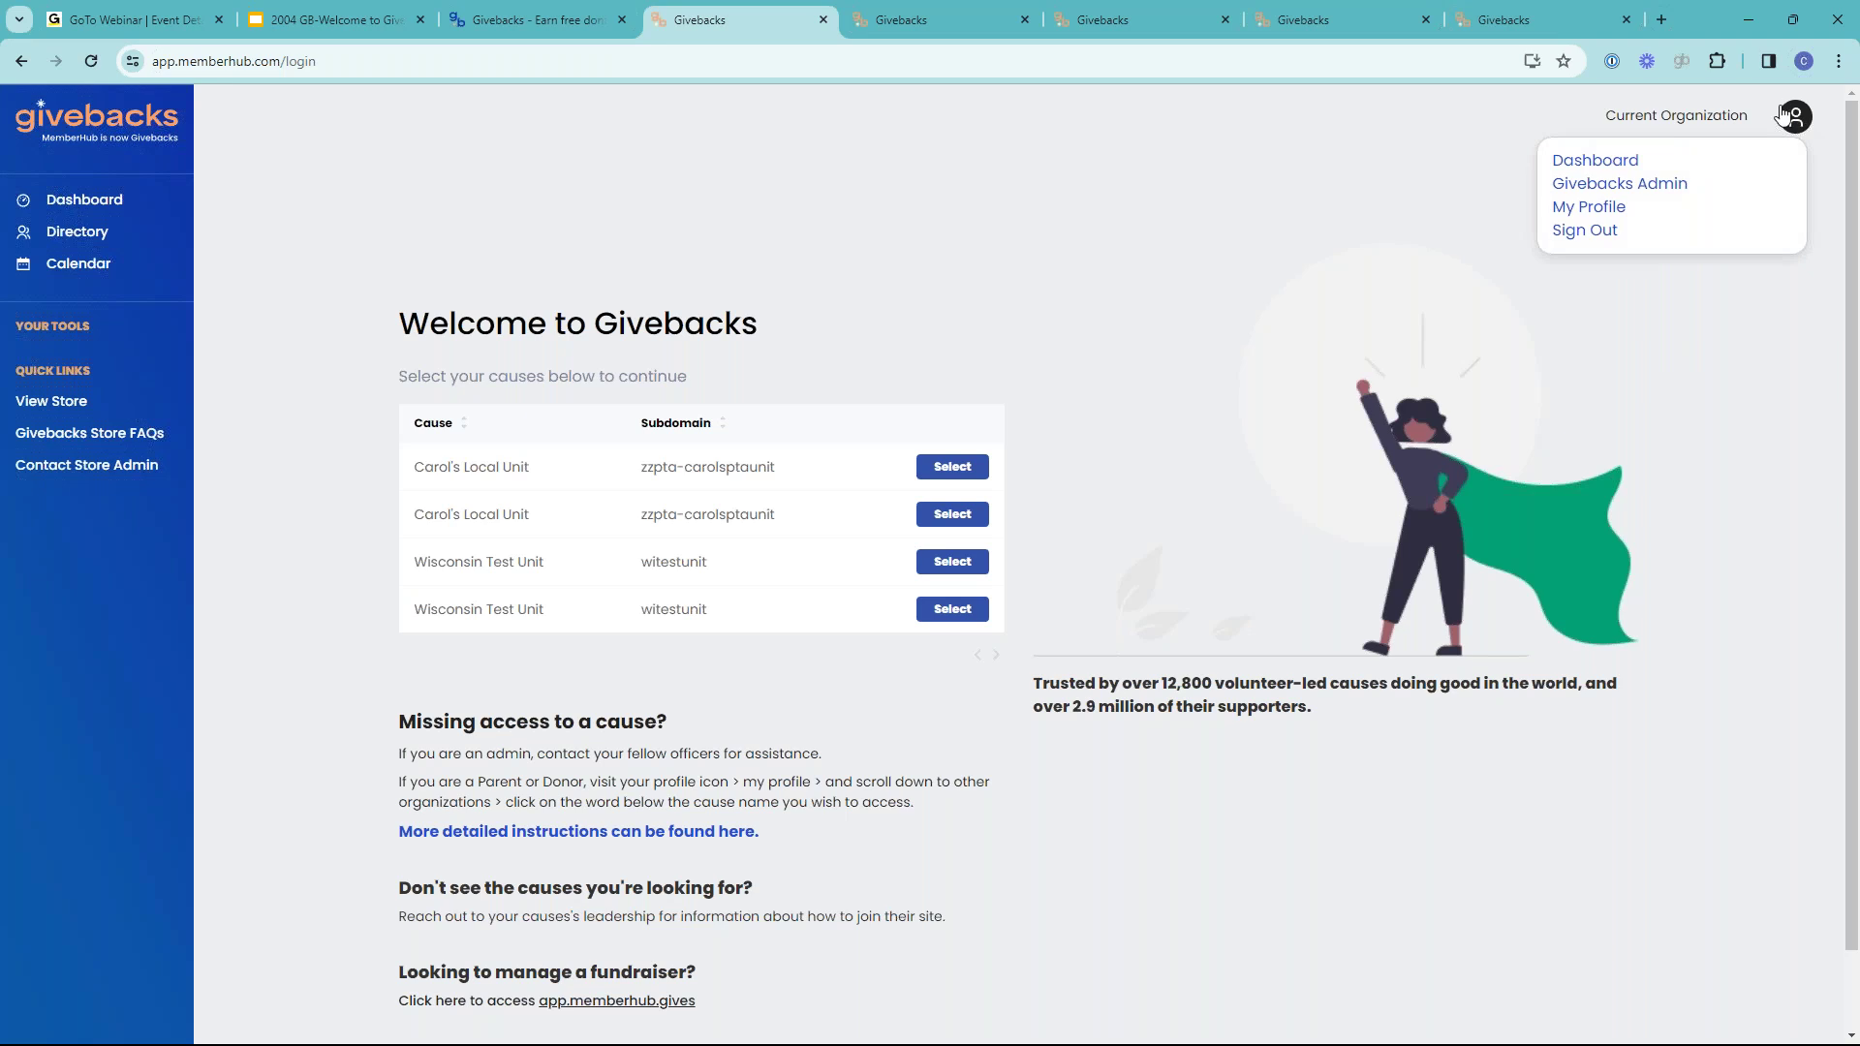
pyautogui.click(1603, 209)
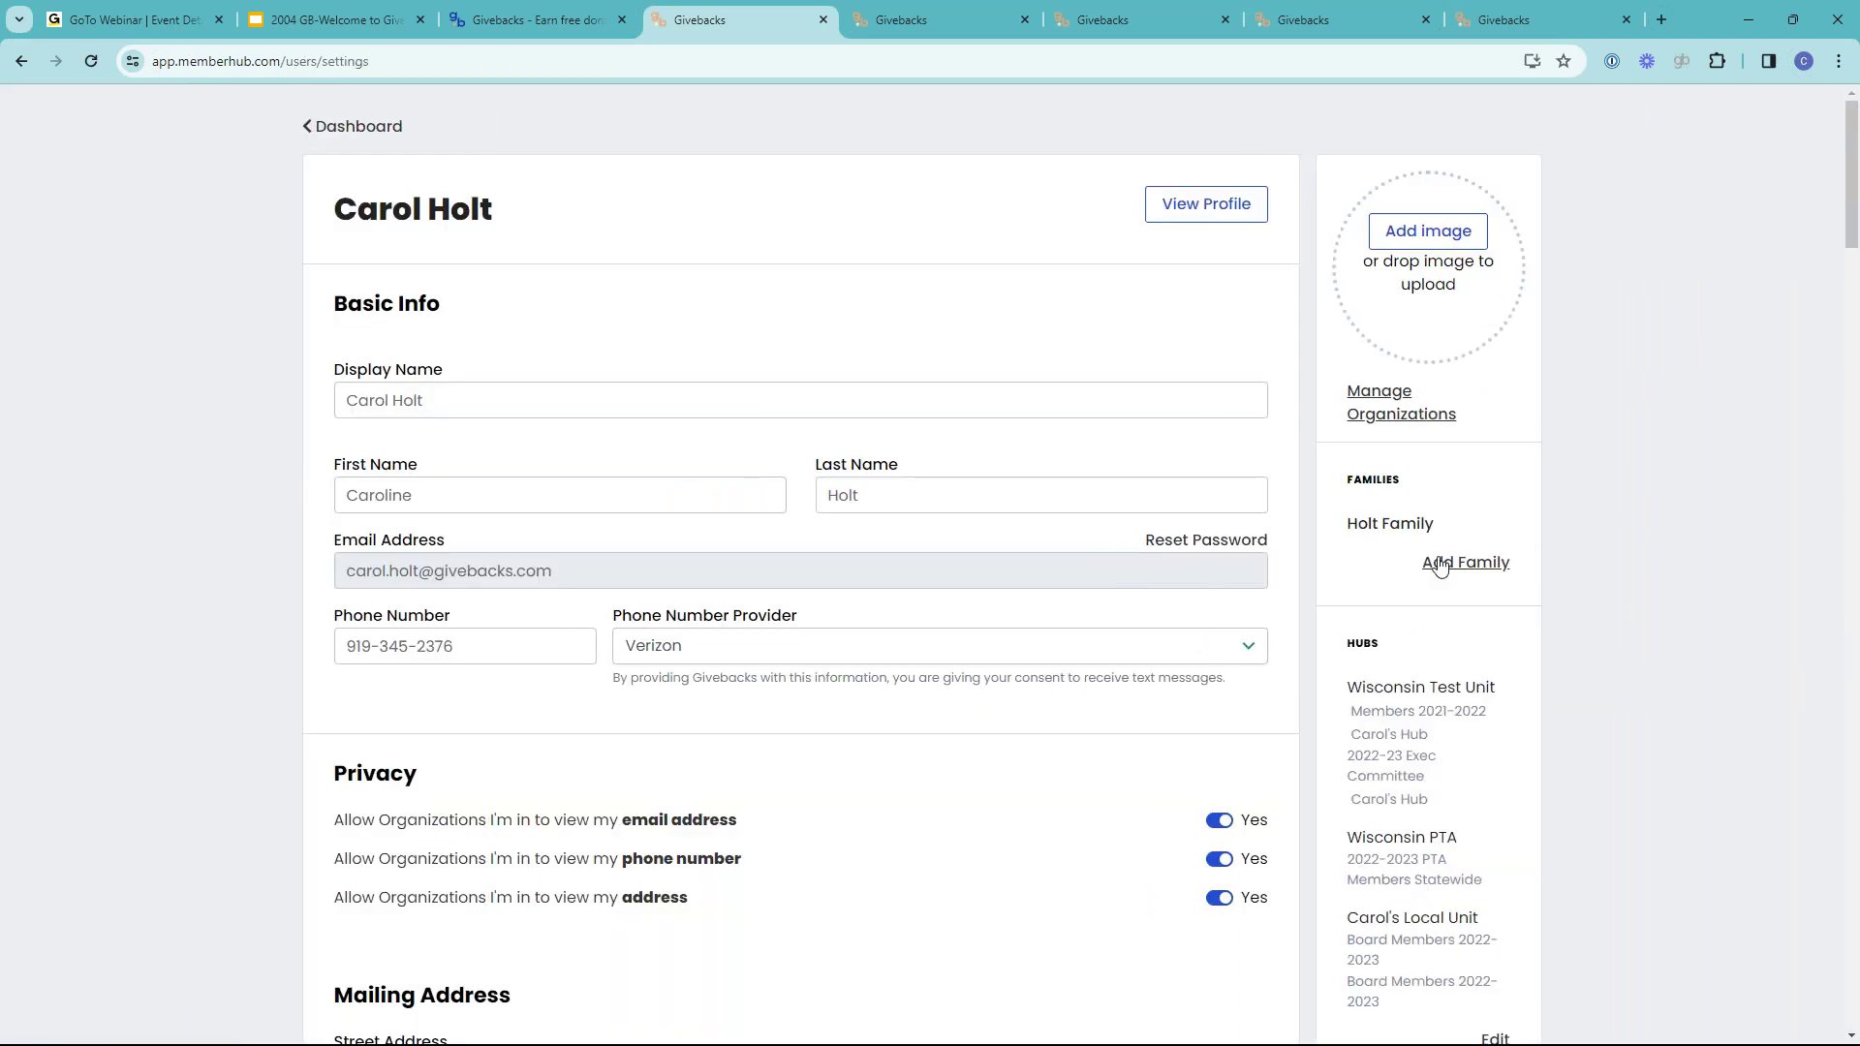
pyautogui.scroll(-8, 1436, 569)
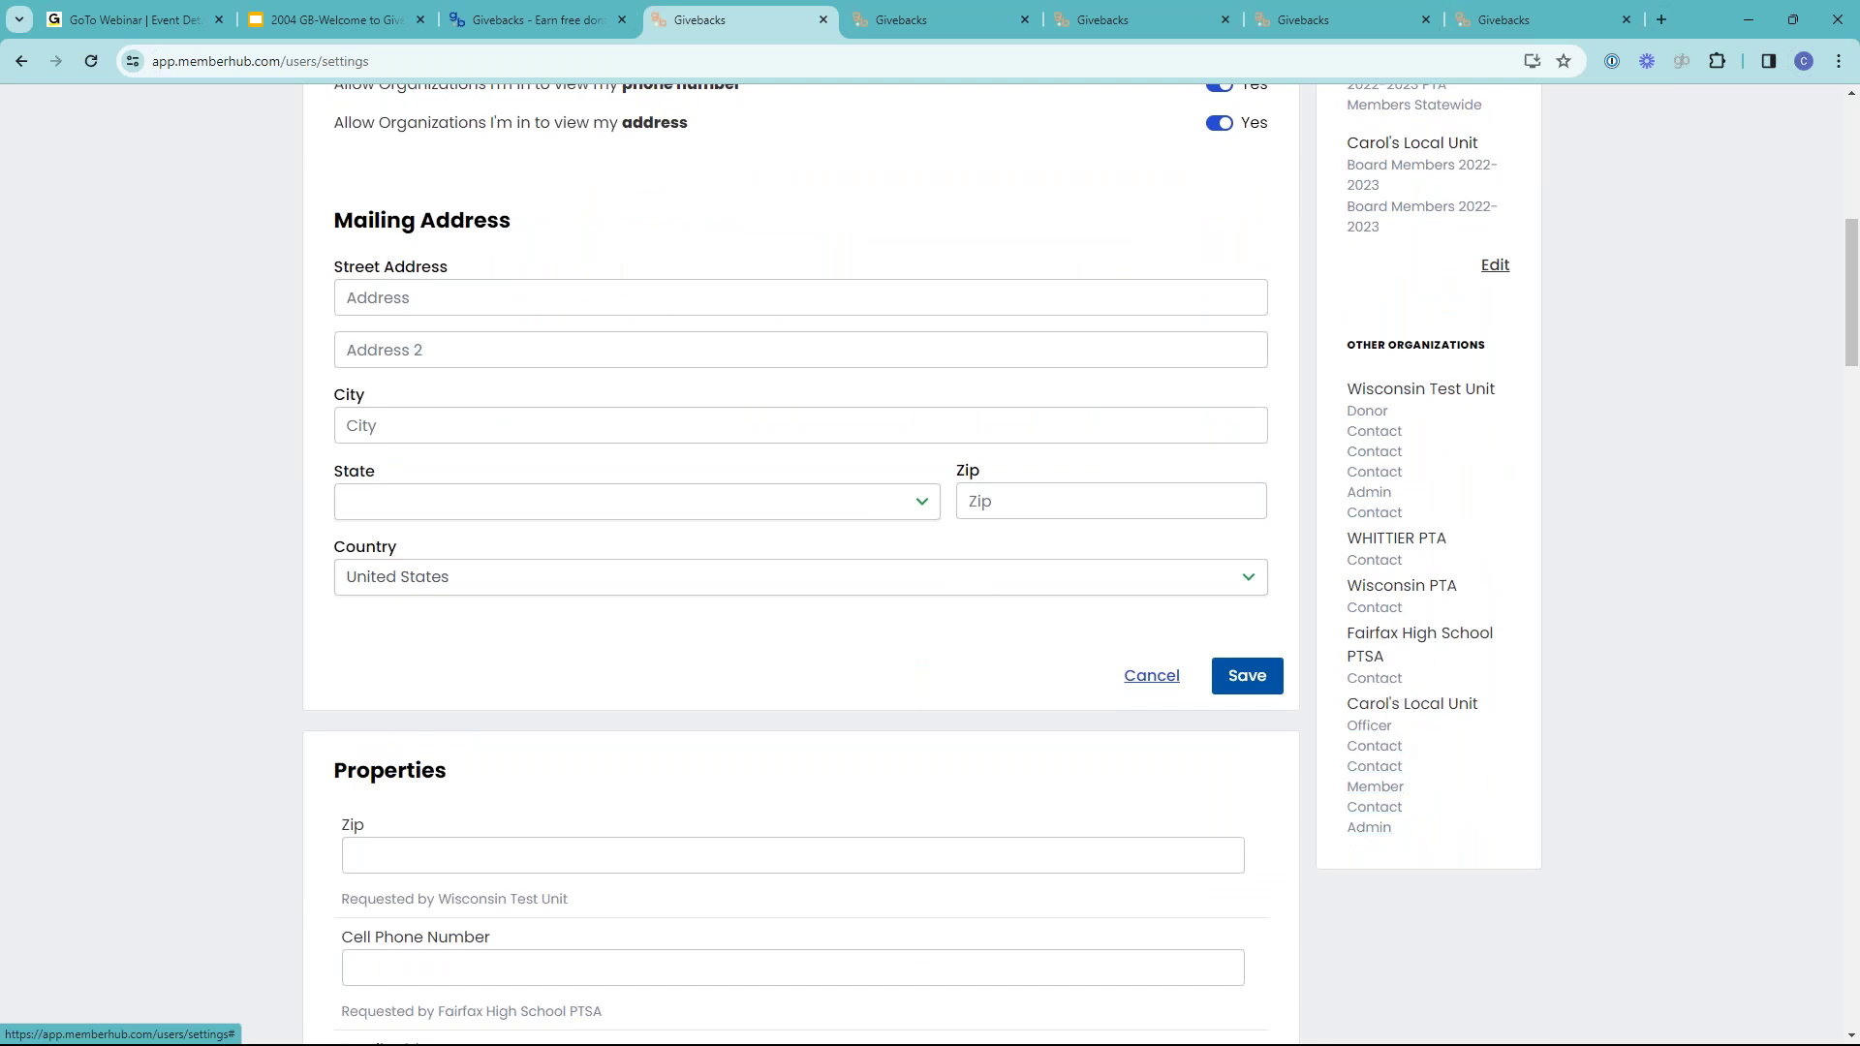
pyautogui.scroll(8, 1376, 581)
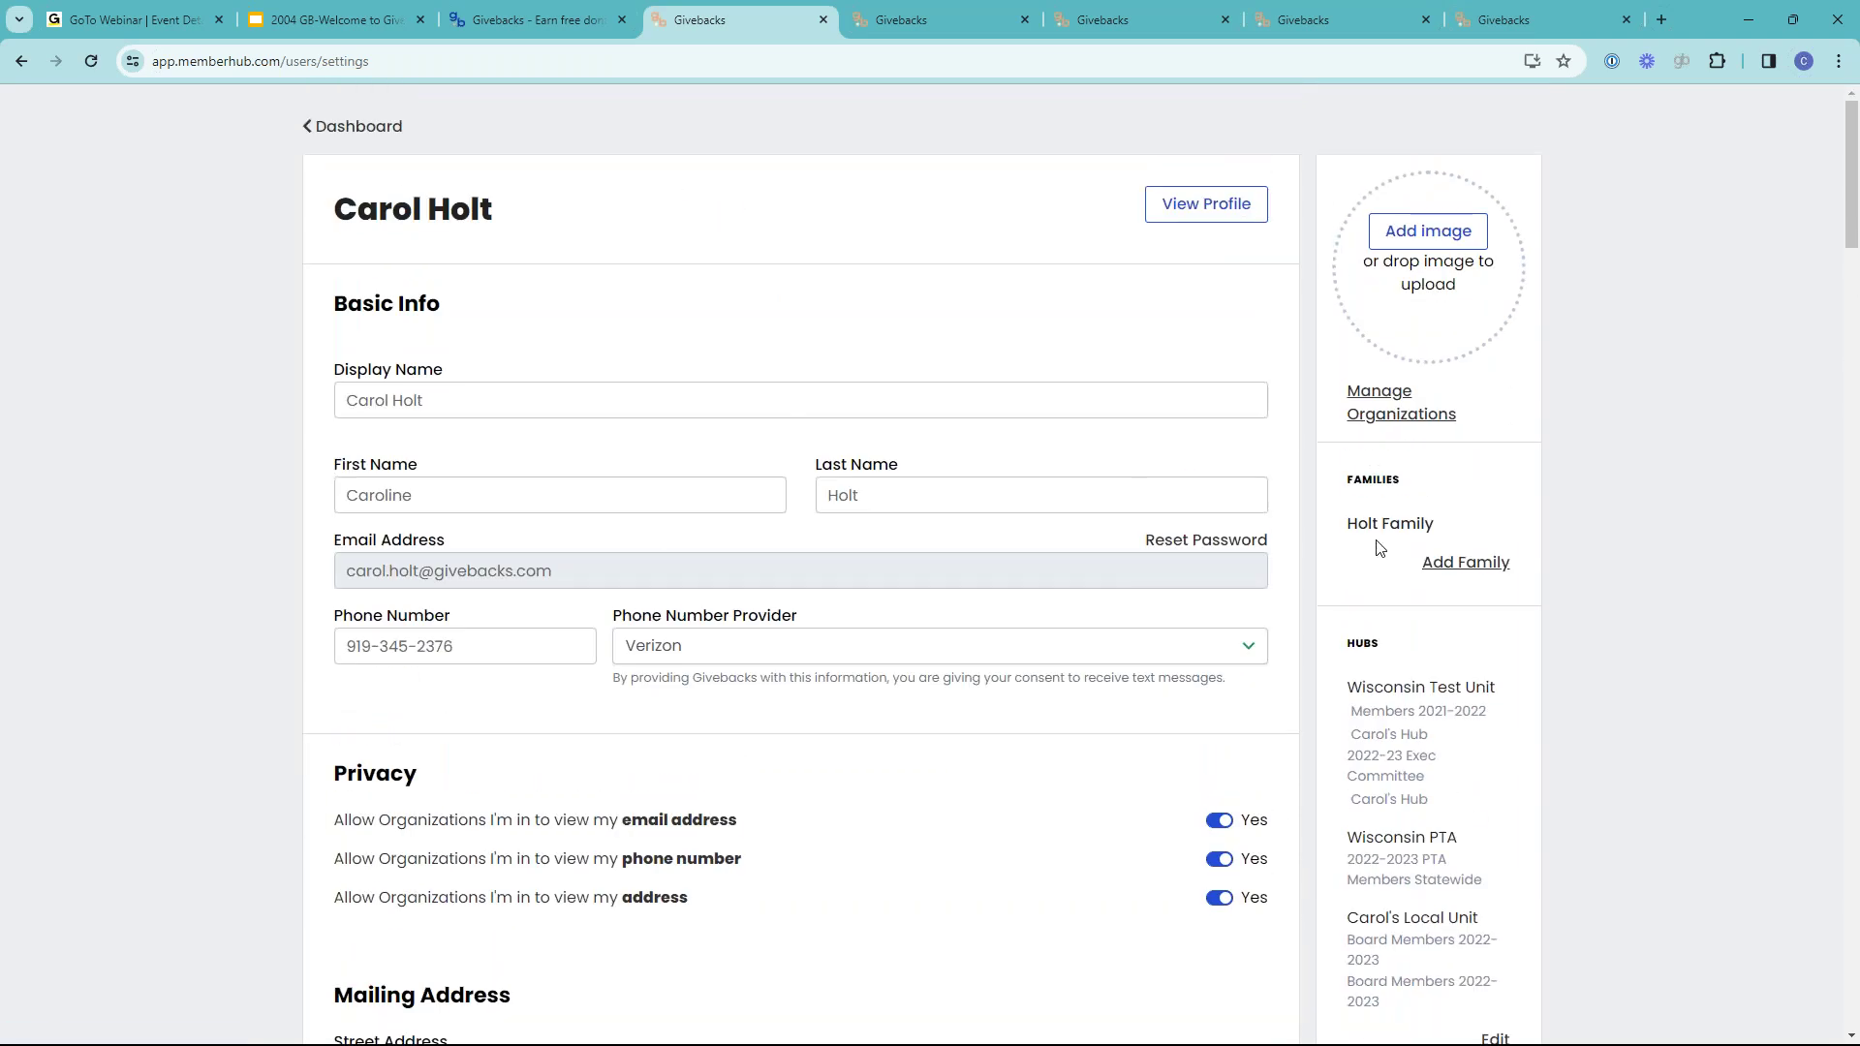
pyautogui.click(357, 127)
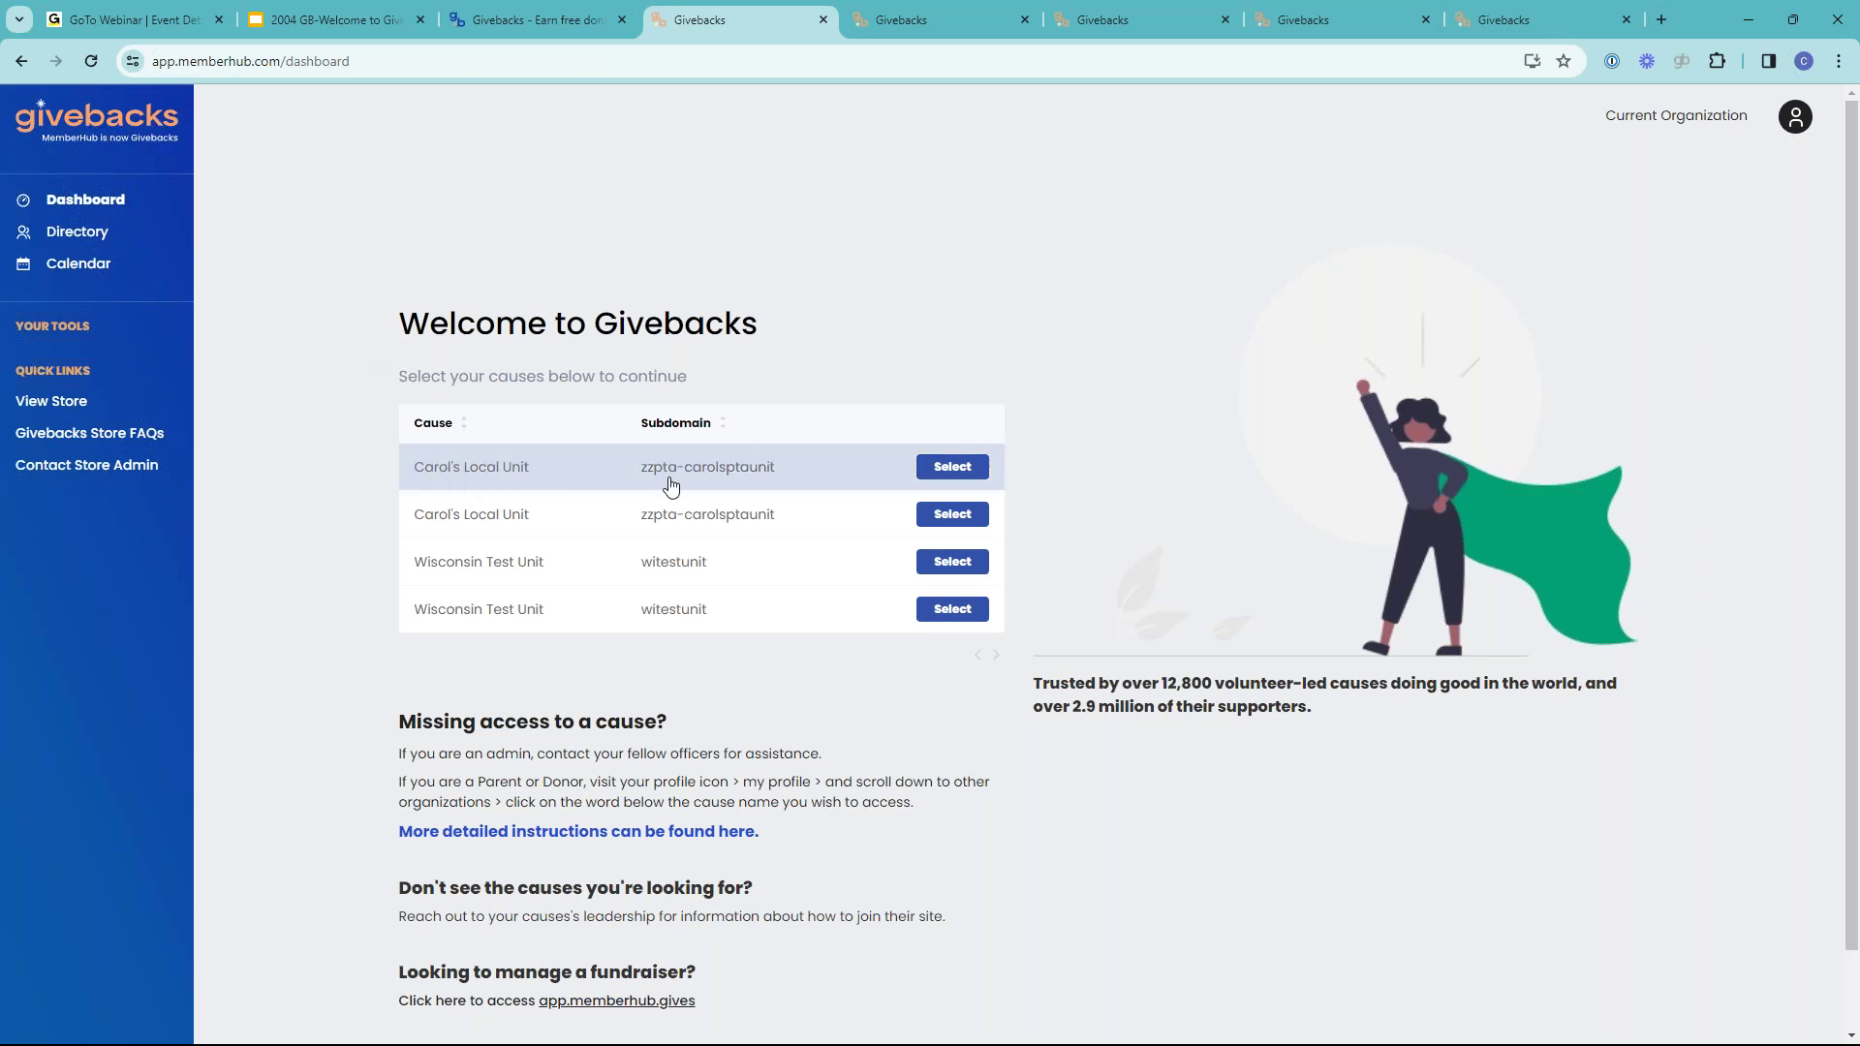
# - Open the first listed cause's dashboard, and review its web address and the Communications tools
pyautogui.click(952, 468)
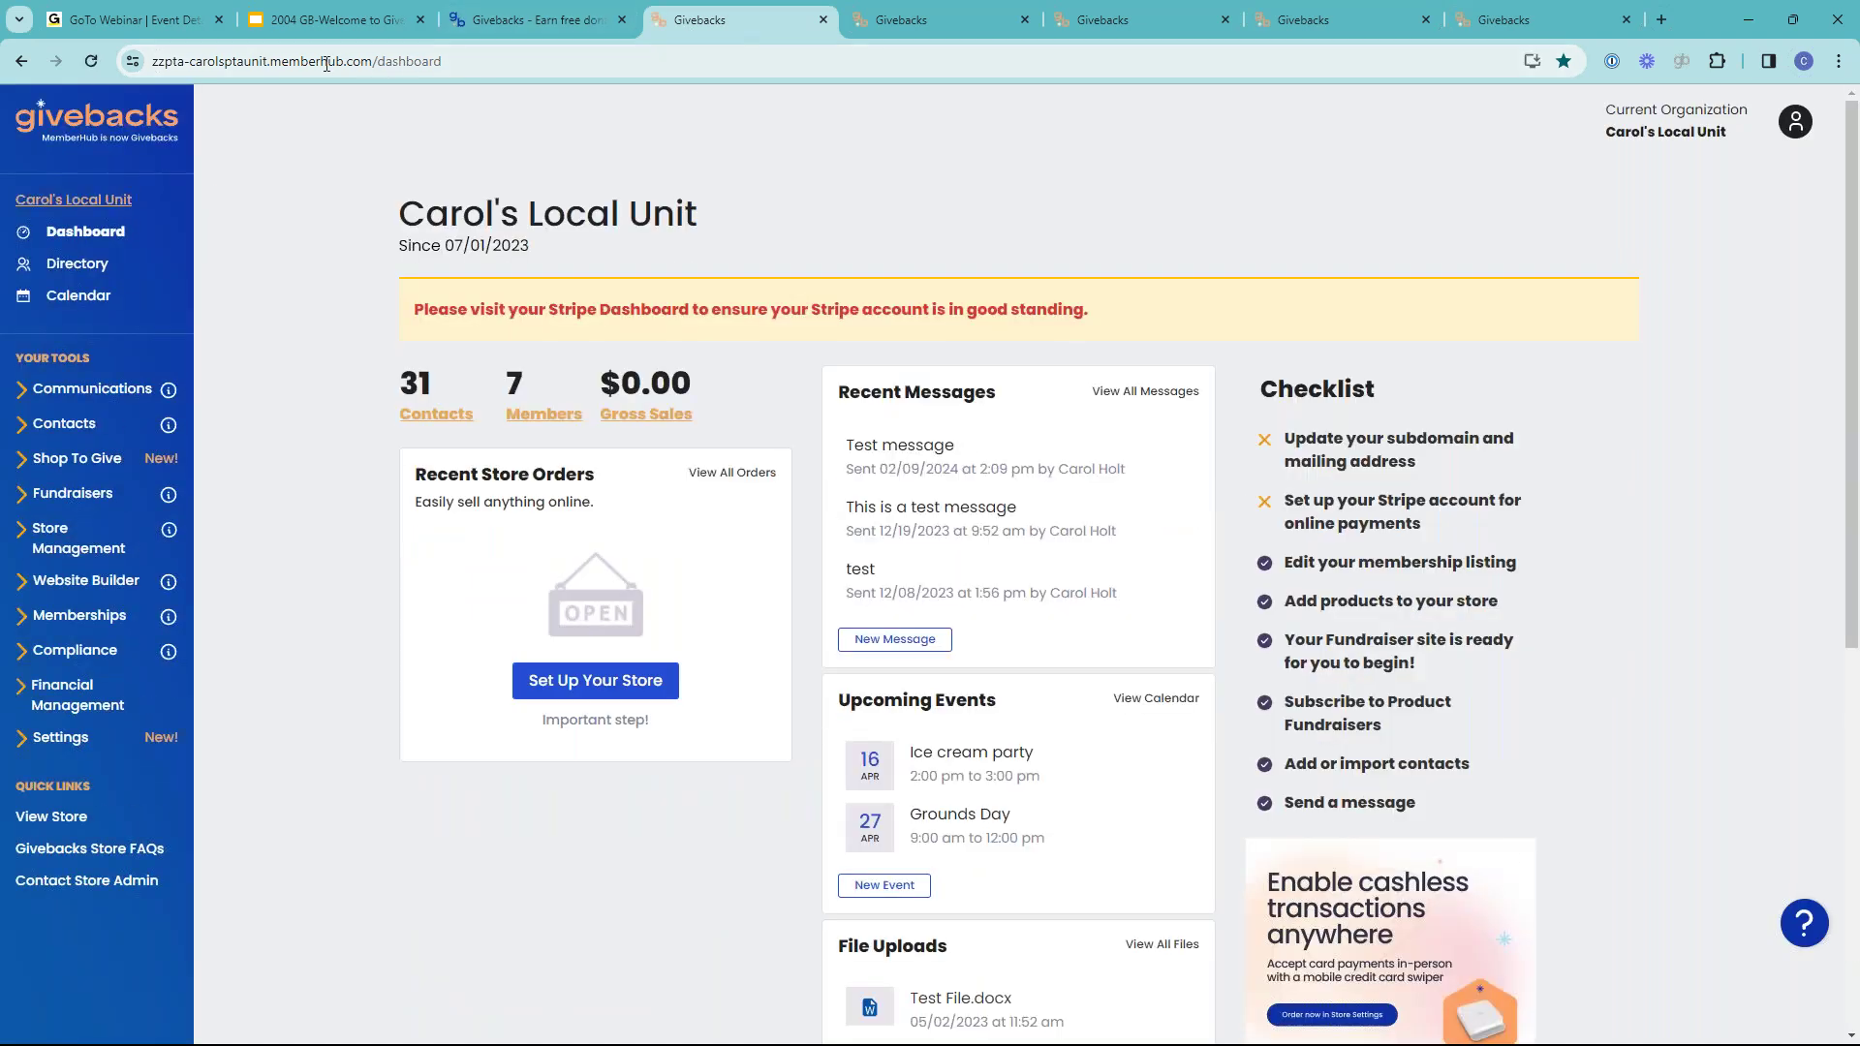
pyautogui.click(383, 64)
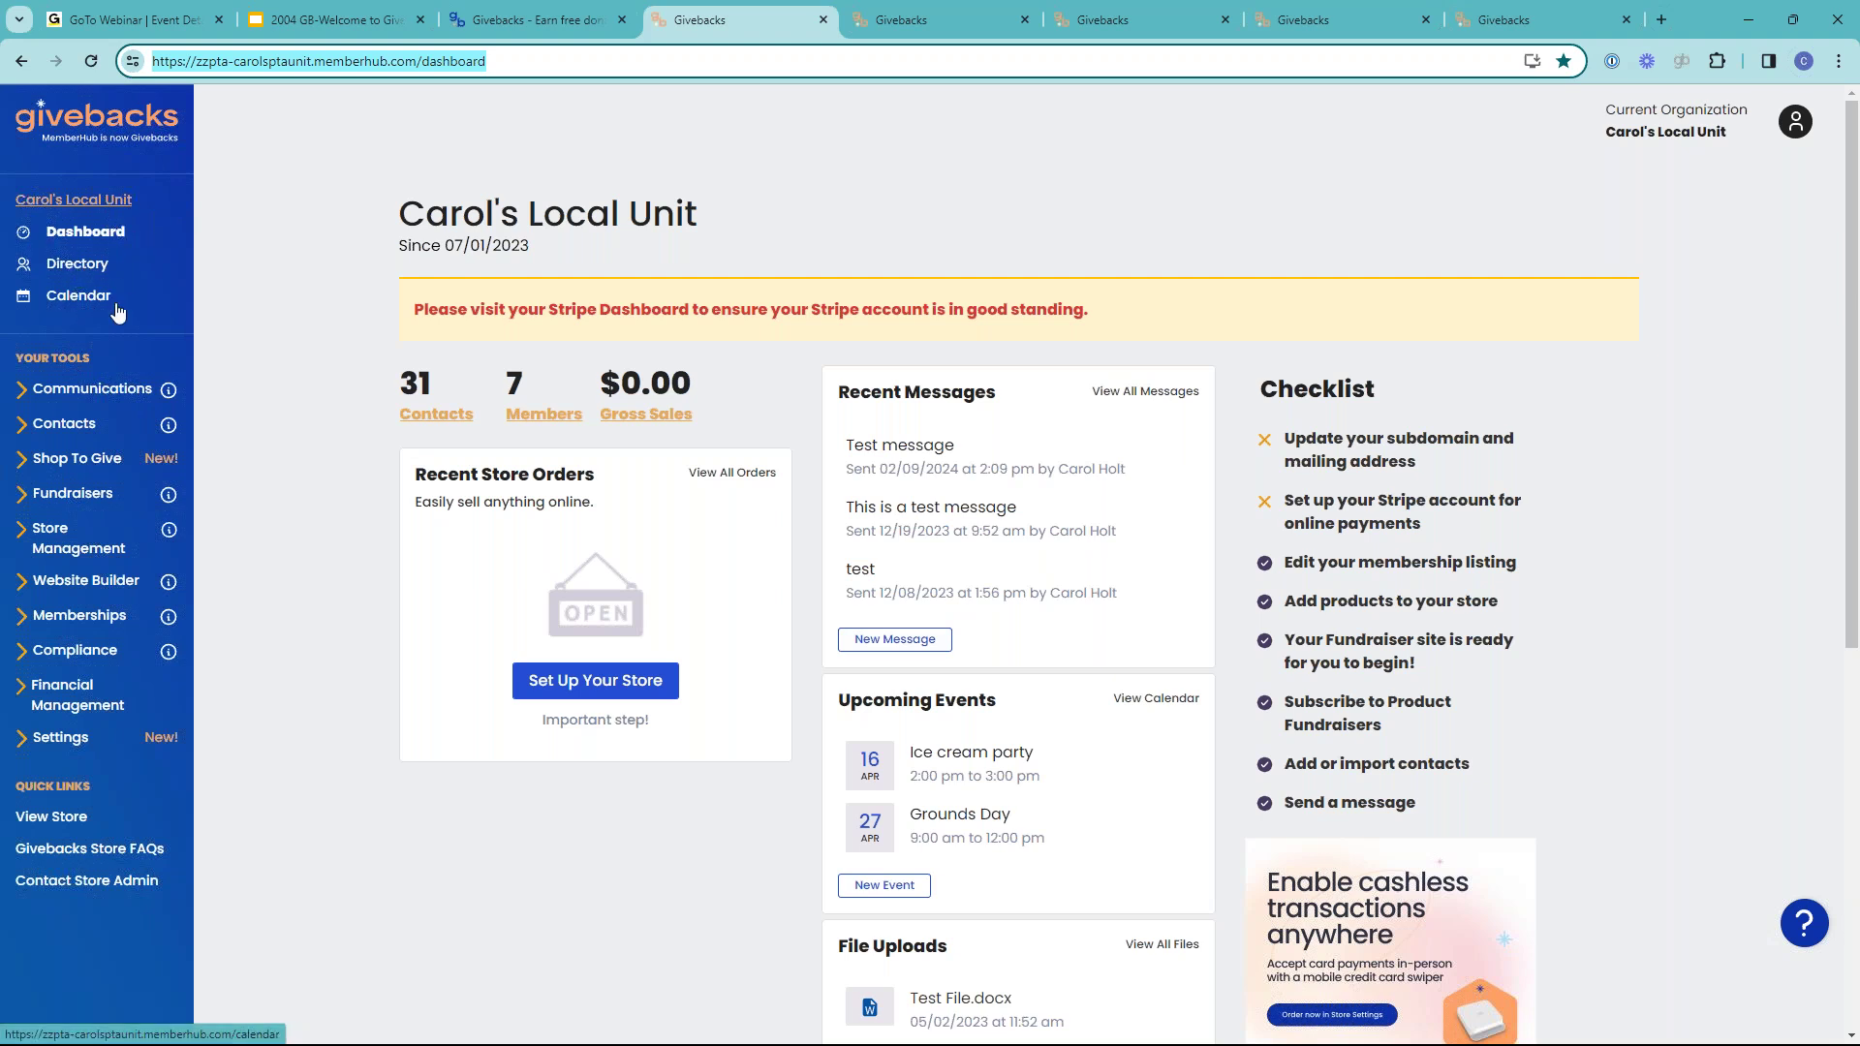
pyautogui.click(26, 392)
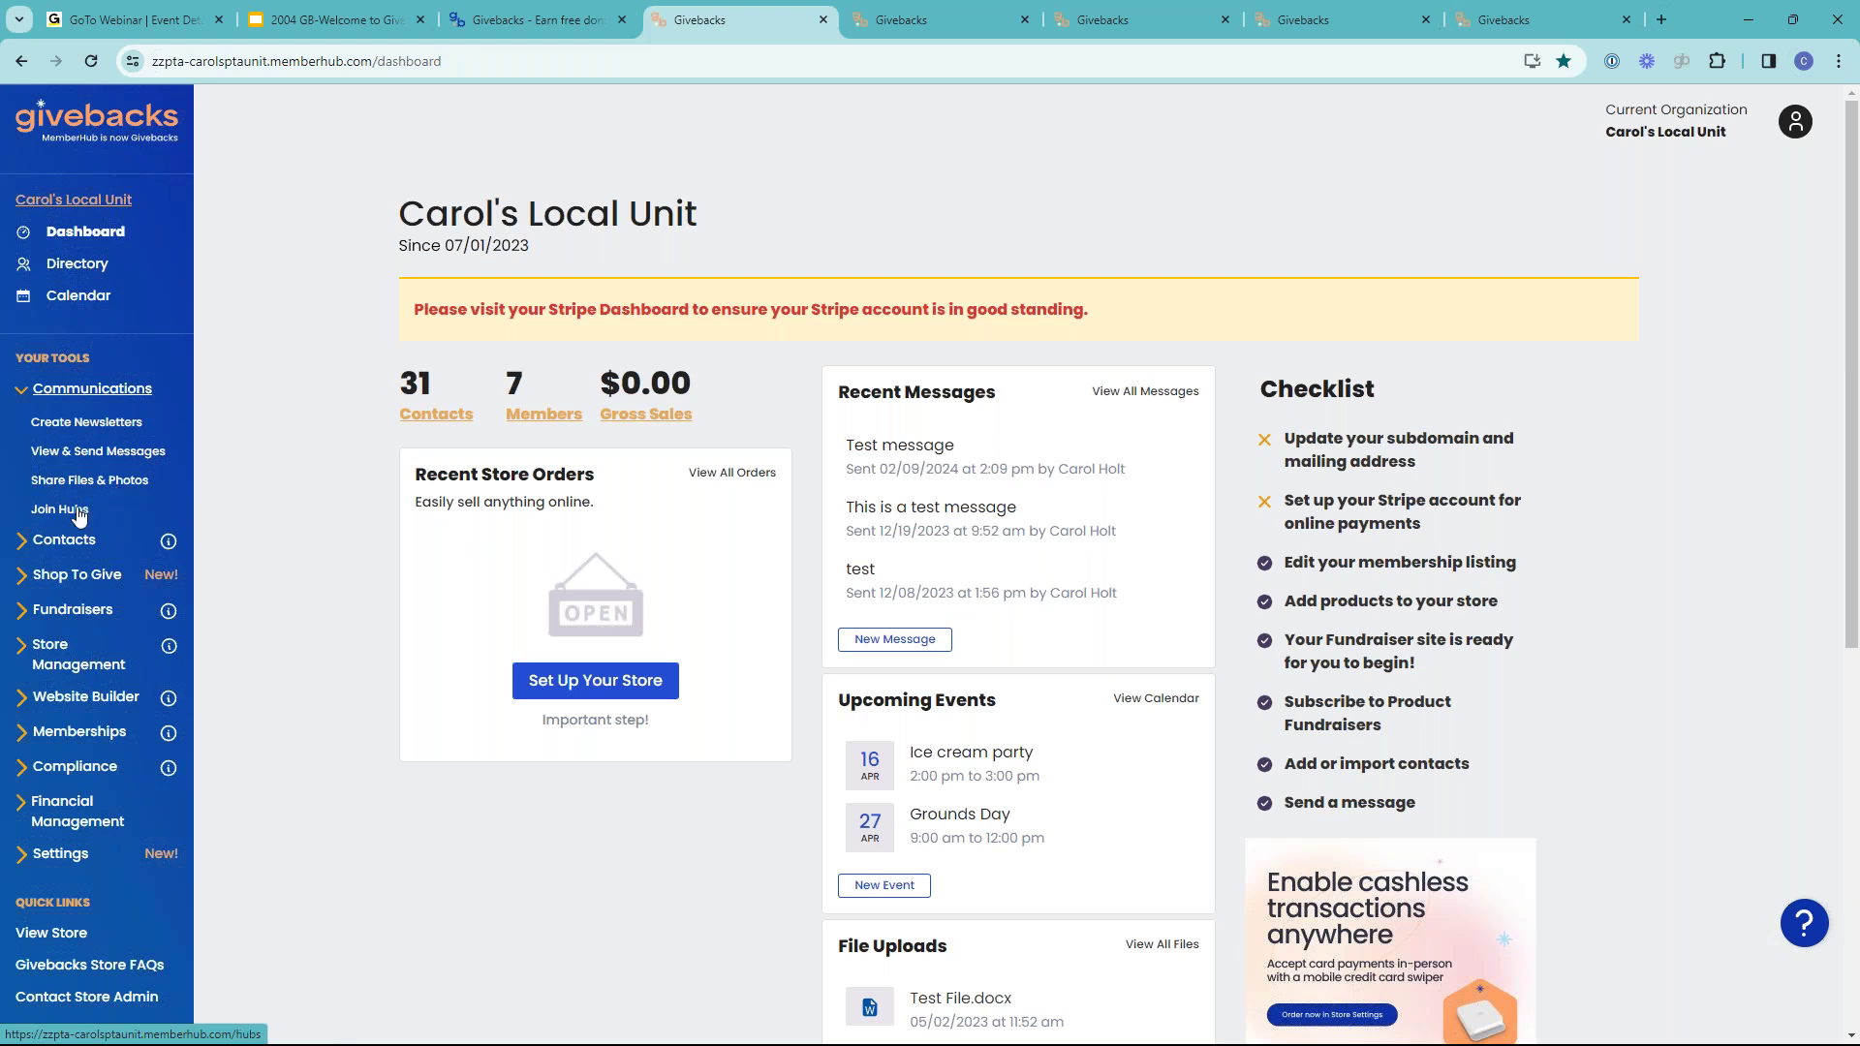
pyautogui.click(21, 390)
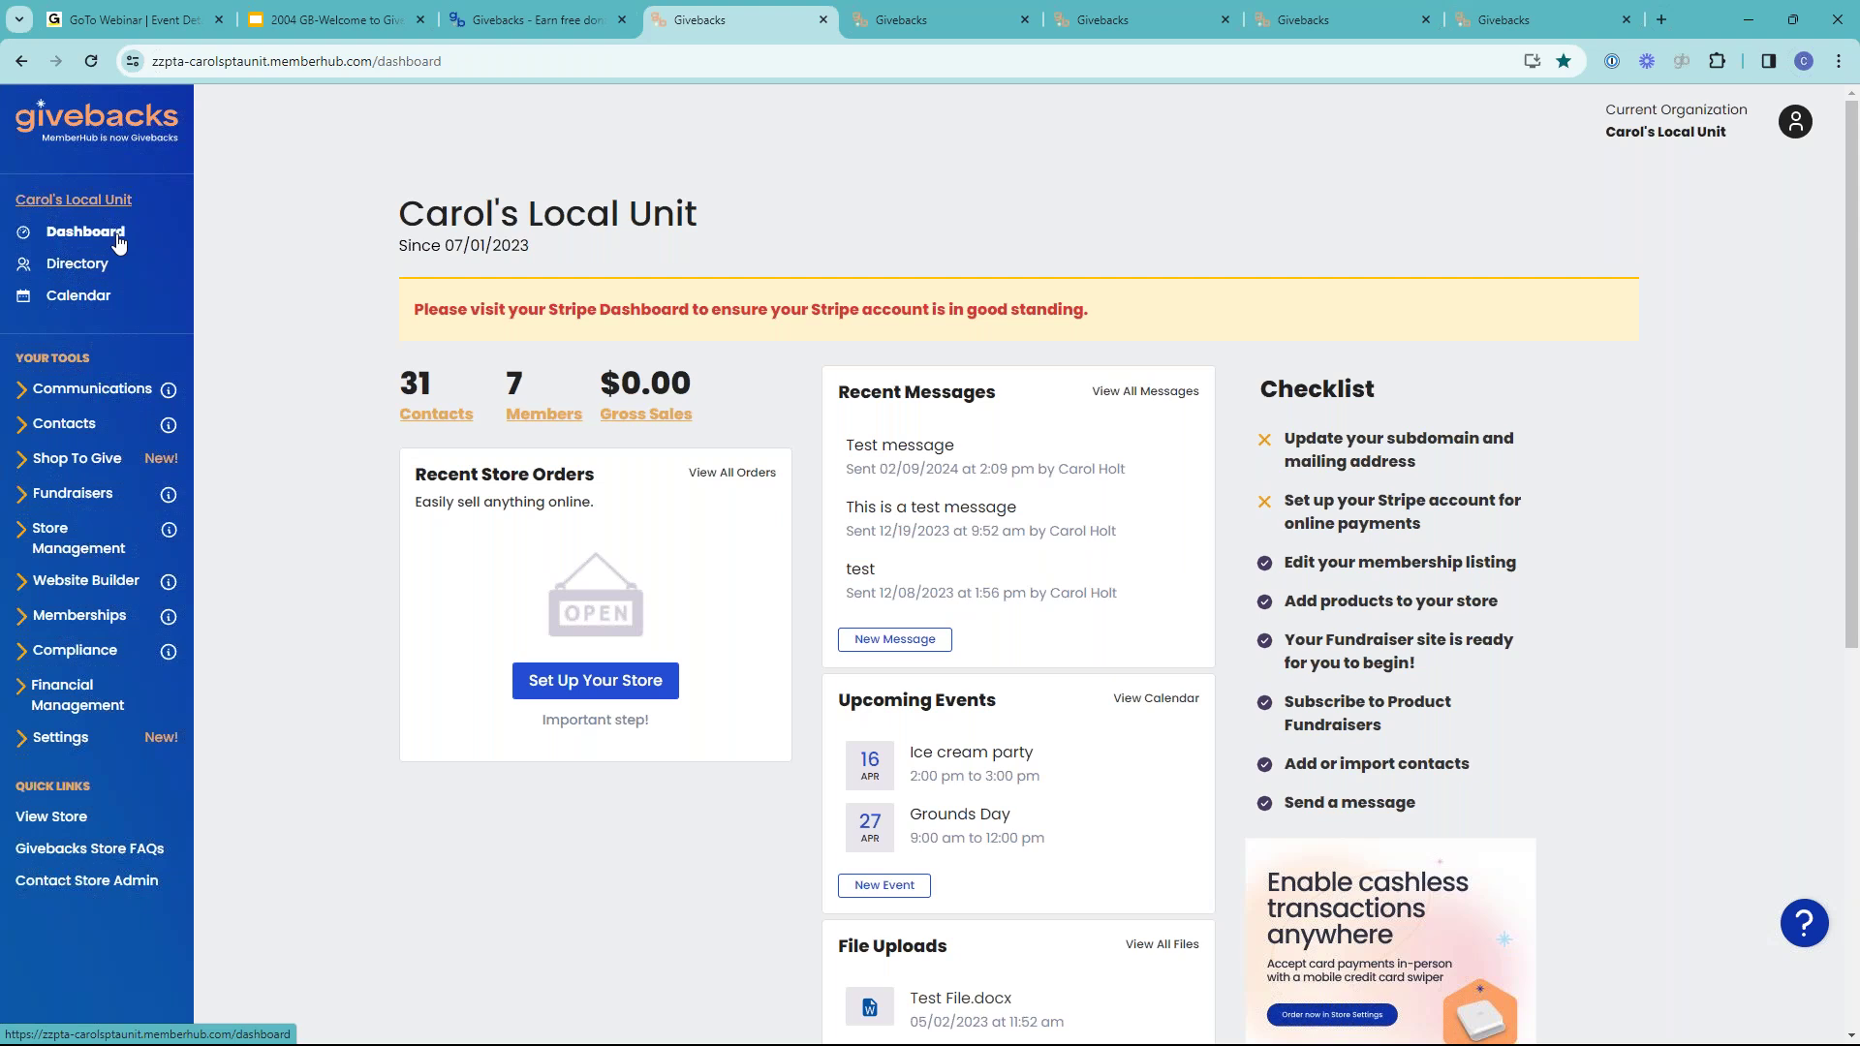
# - Open the organization's Directory and filter it with Group By set to Family
pyautogui.click(98, 275)
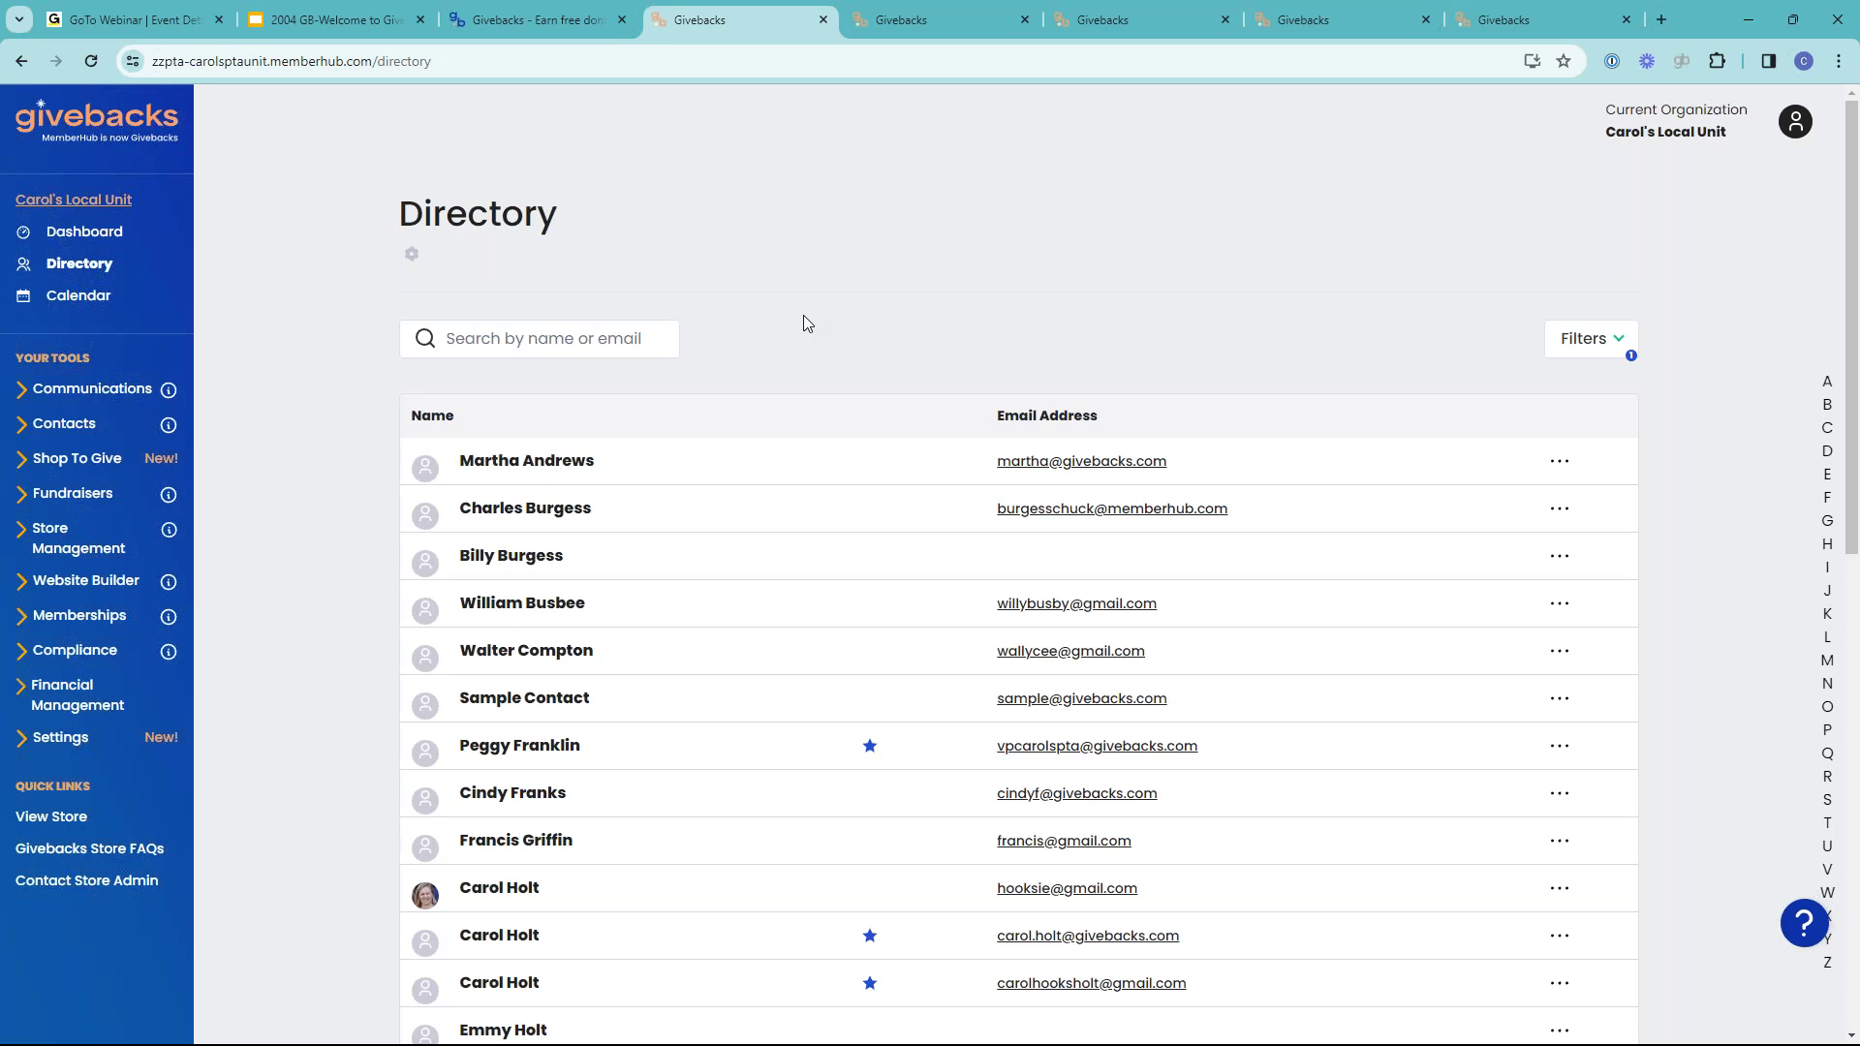
pyautogui.click(1616, 343)
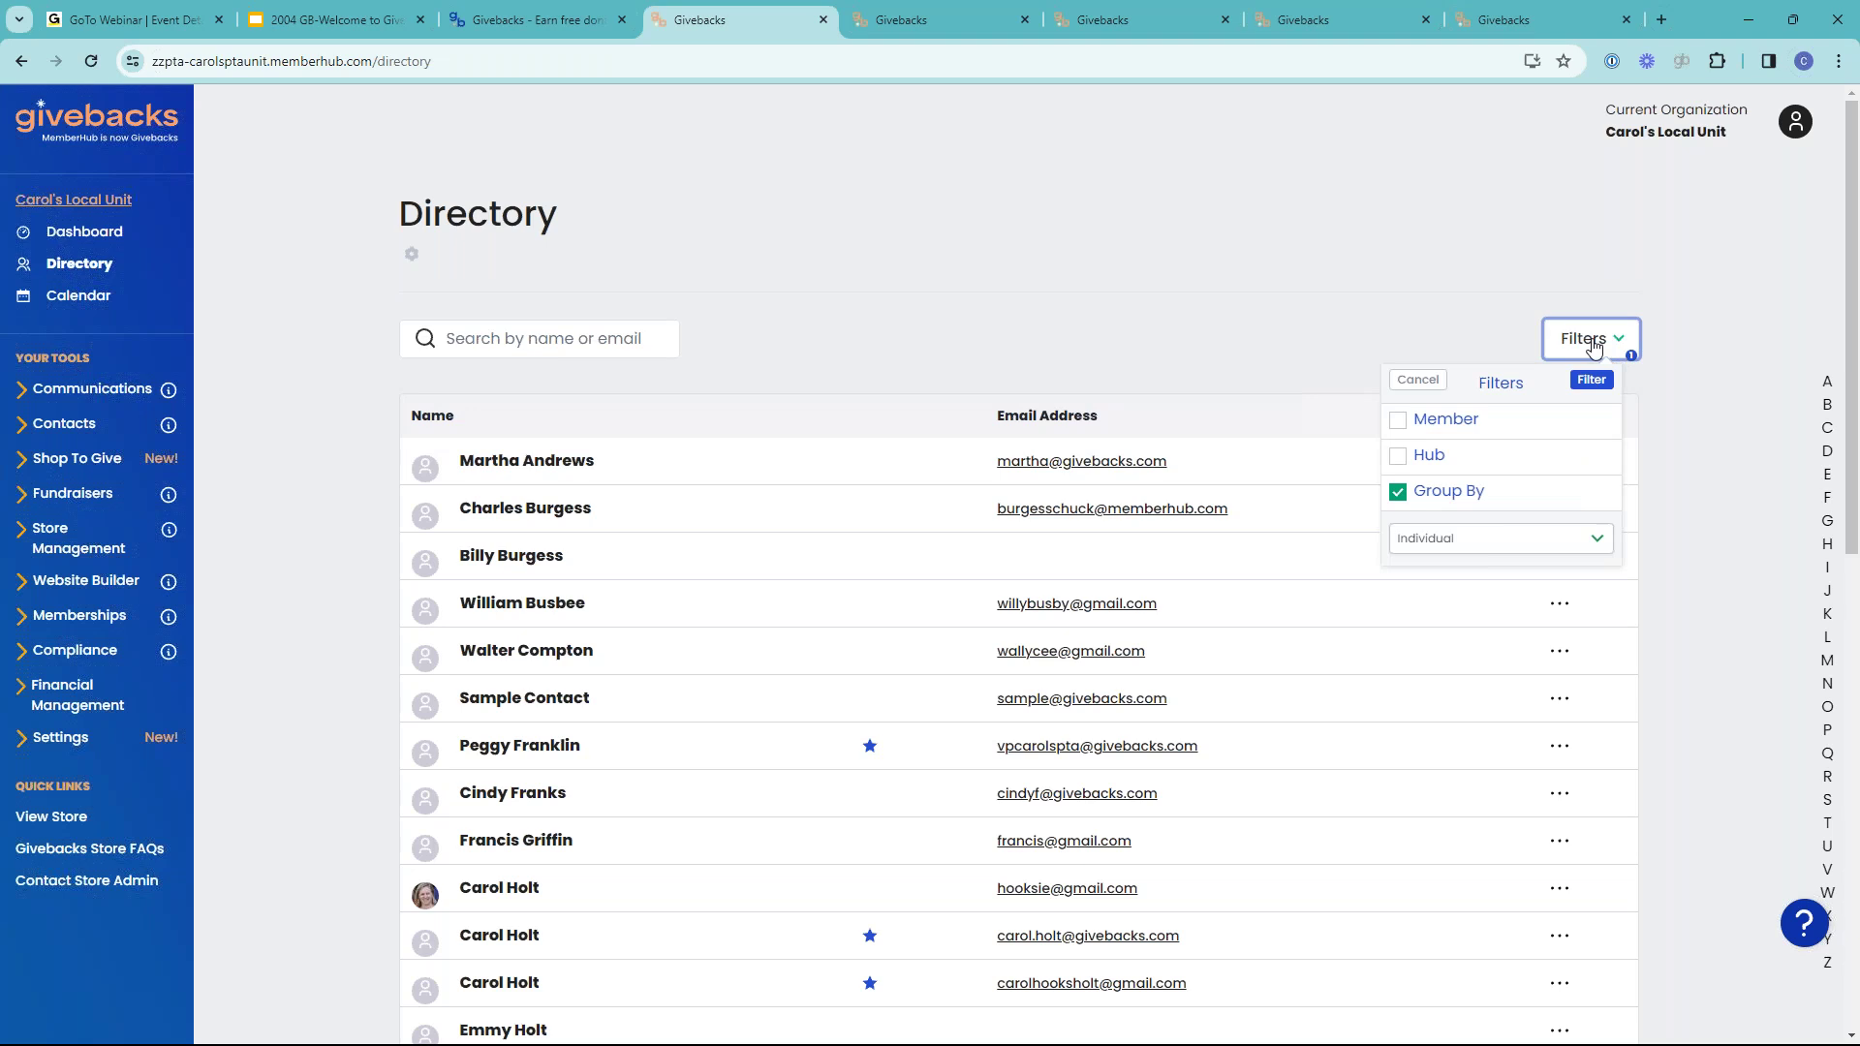
pyautogui.click(1470, 540)
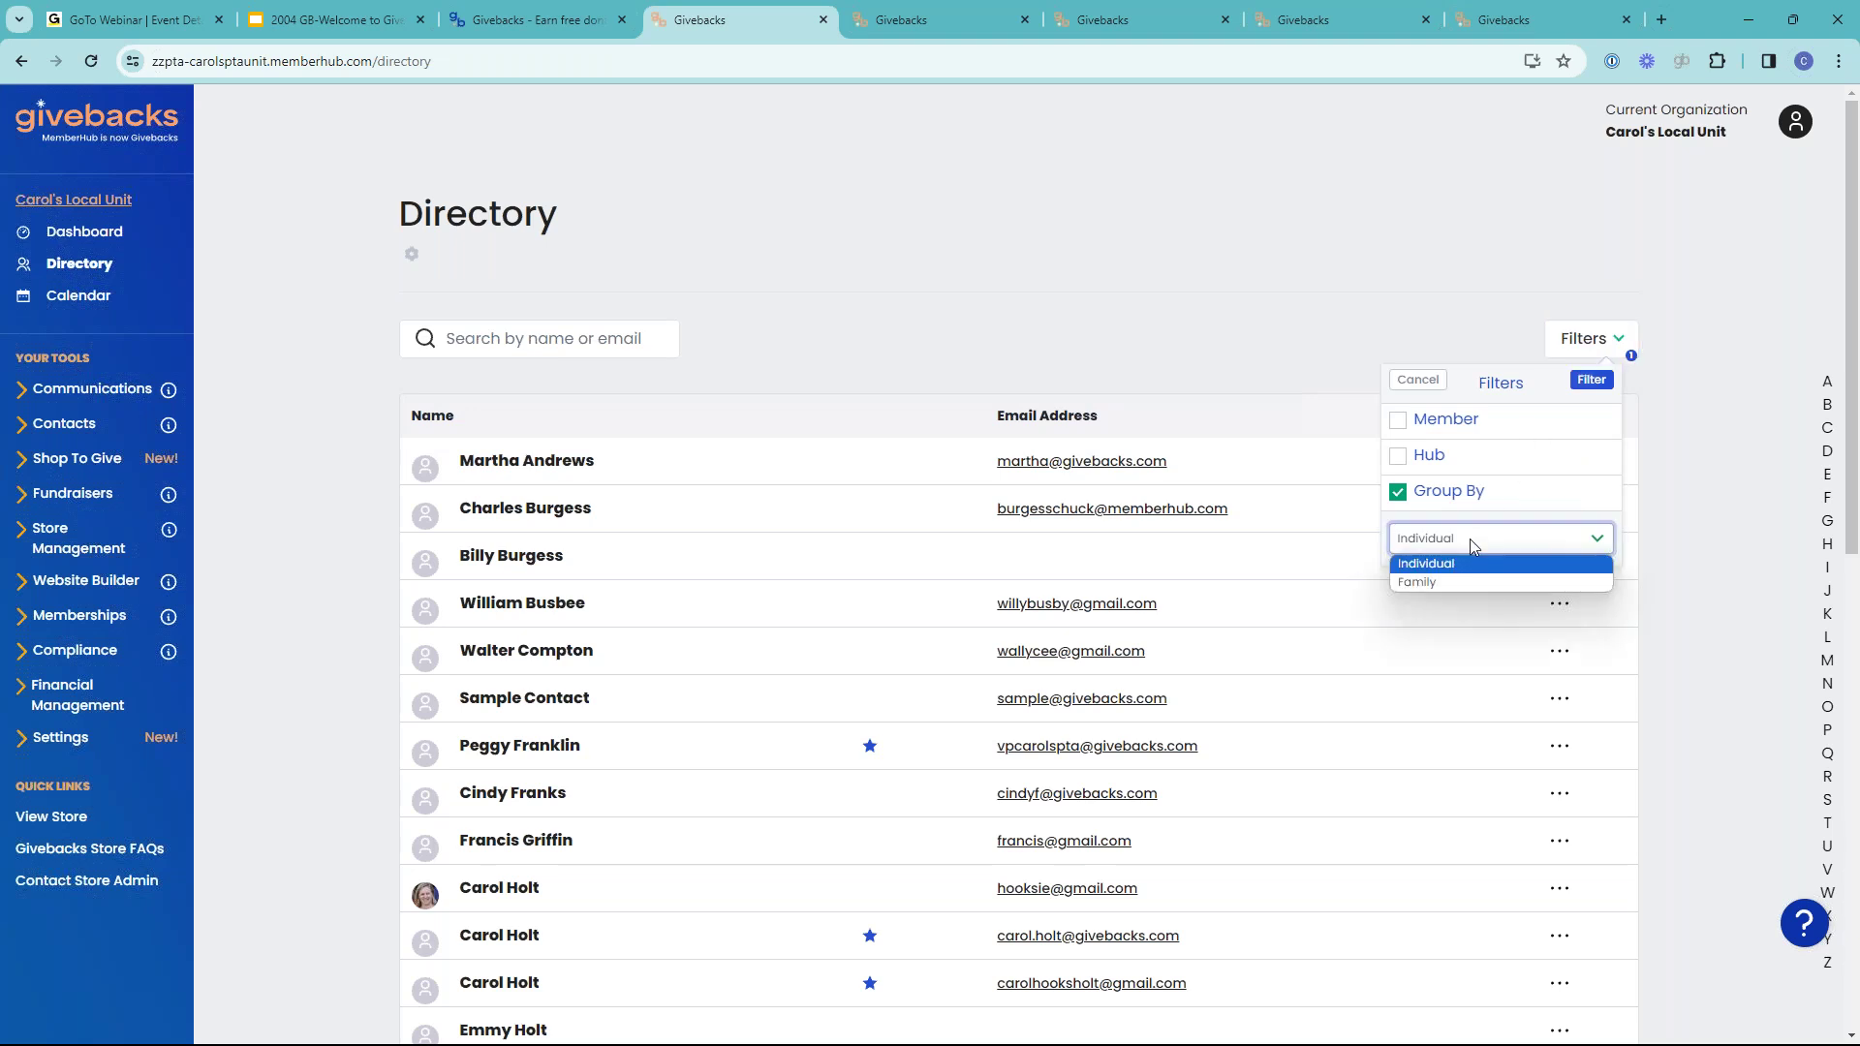
pyautogui.click(1432, 581)
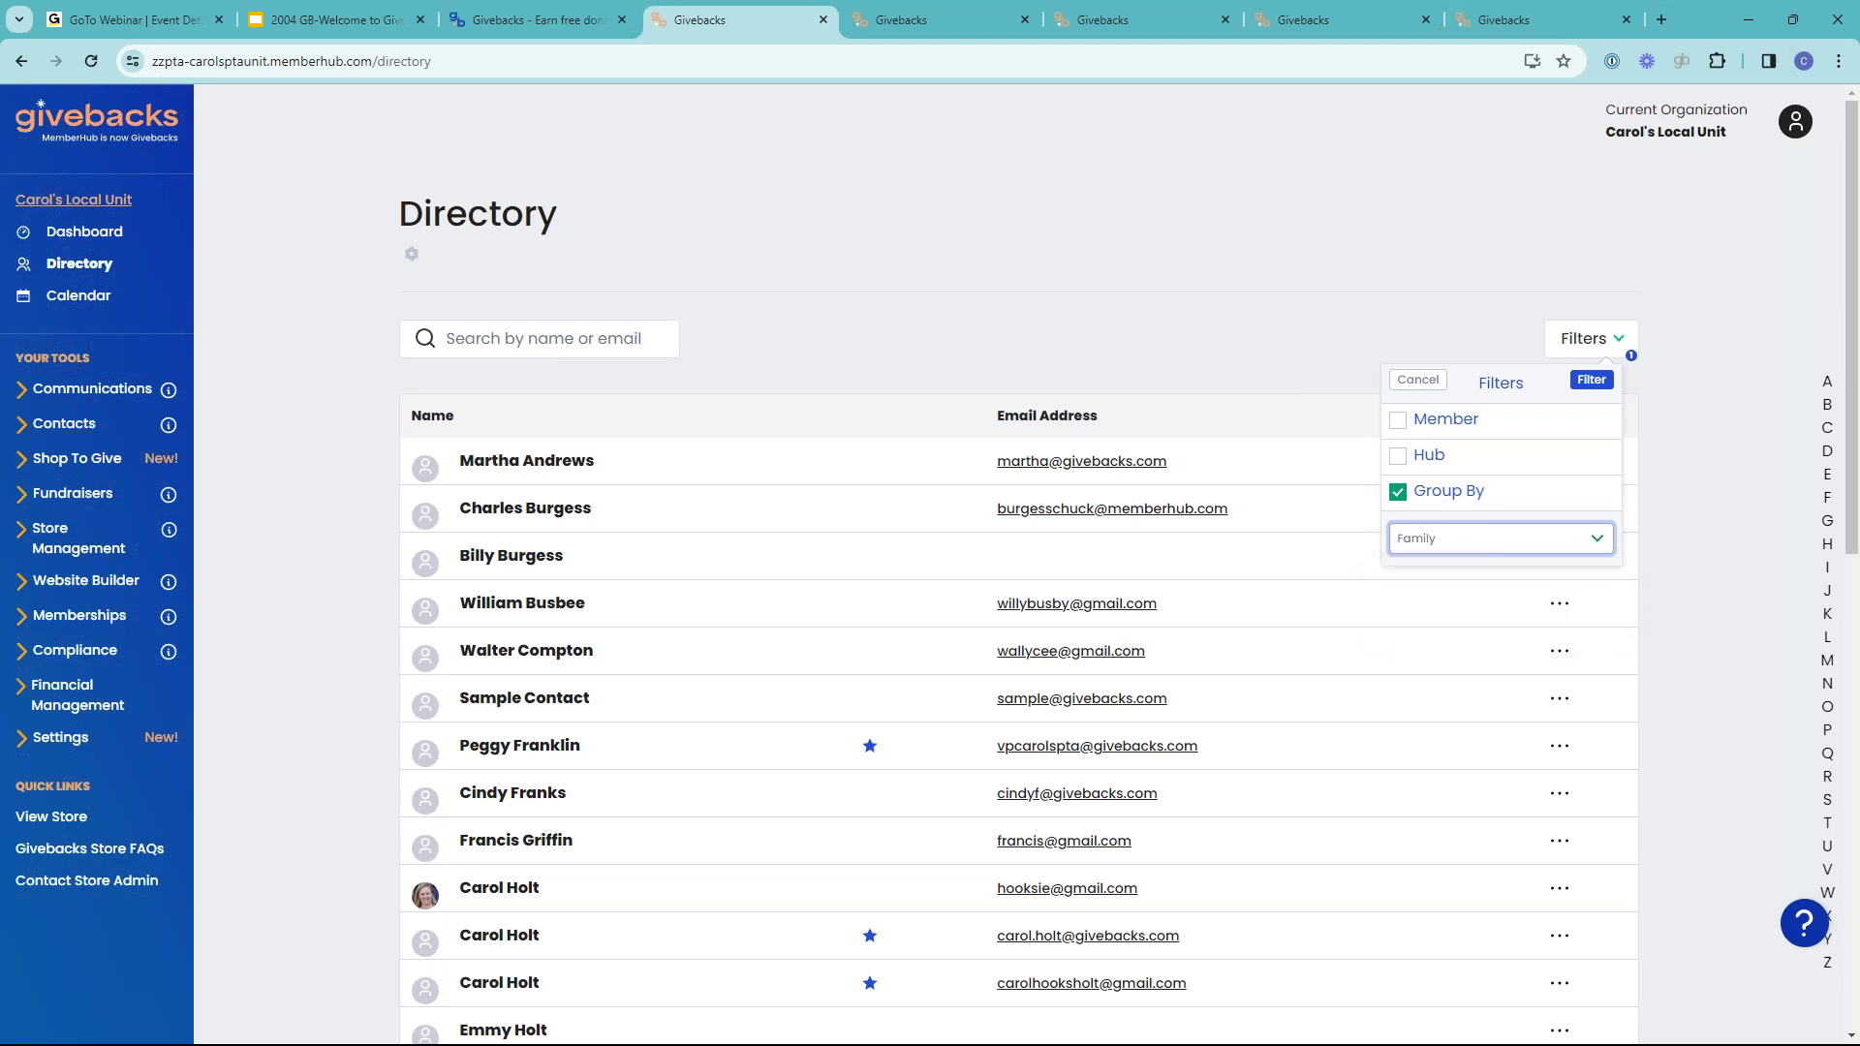
pyautogui.click(1592, 379)
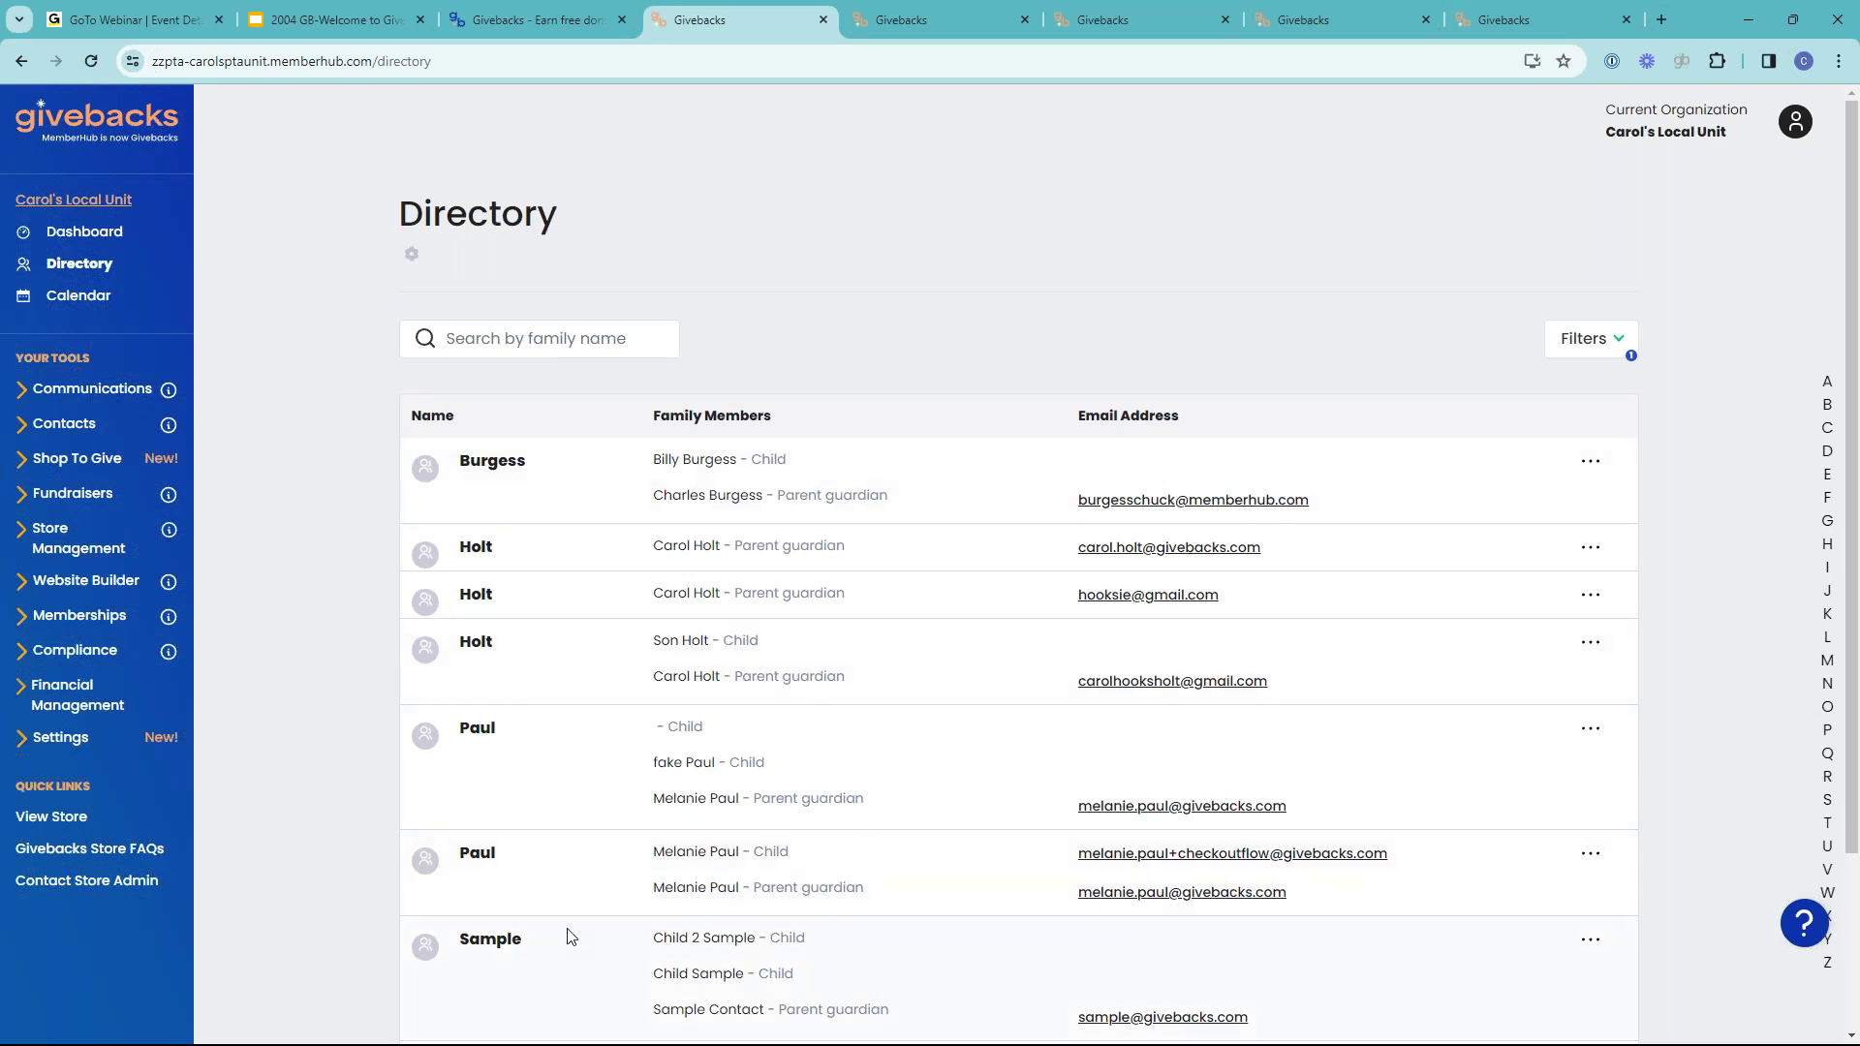
# - Try to set the Directory's Group By filter back to Individual
pyautogui.click(1578, 345)
pyautogui.click(1442, 543)
pyautogui.click(1436, 558)
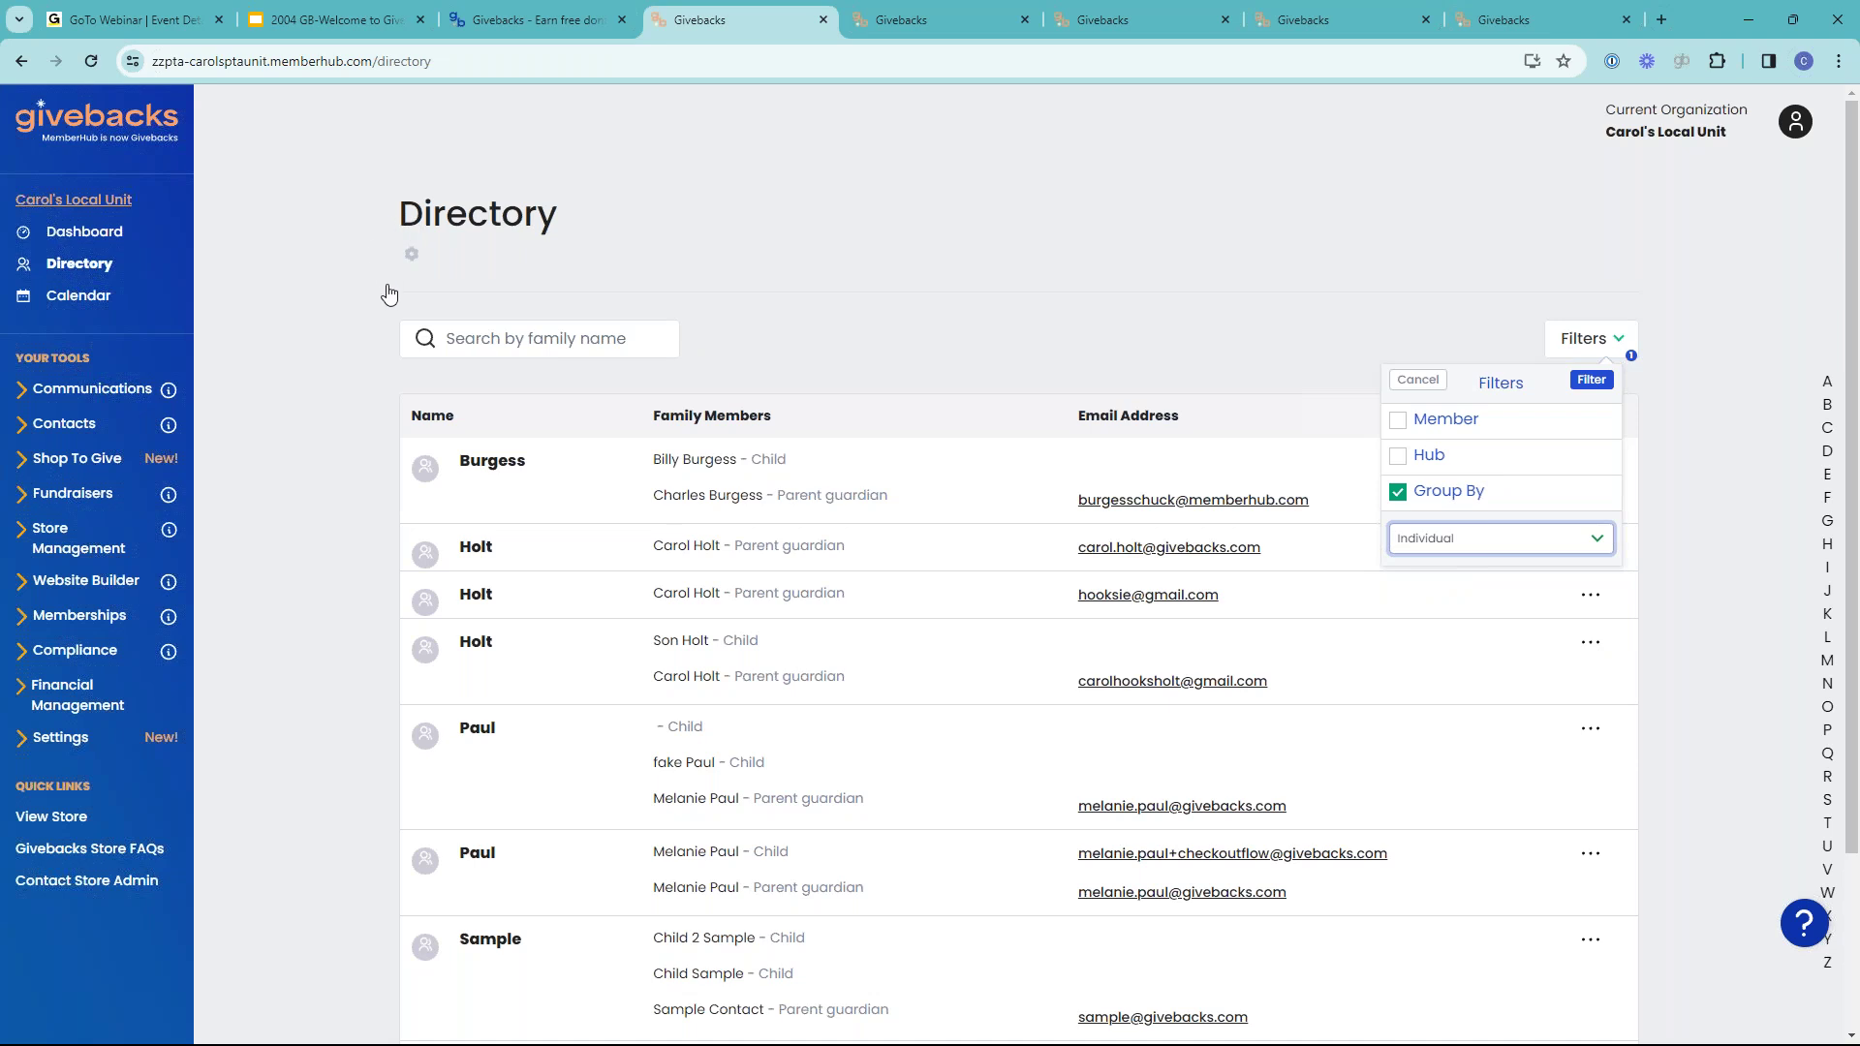
pyautogui.click(413, 268)
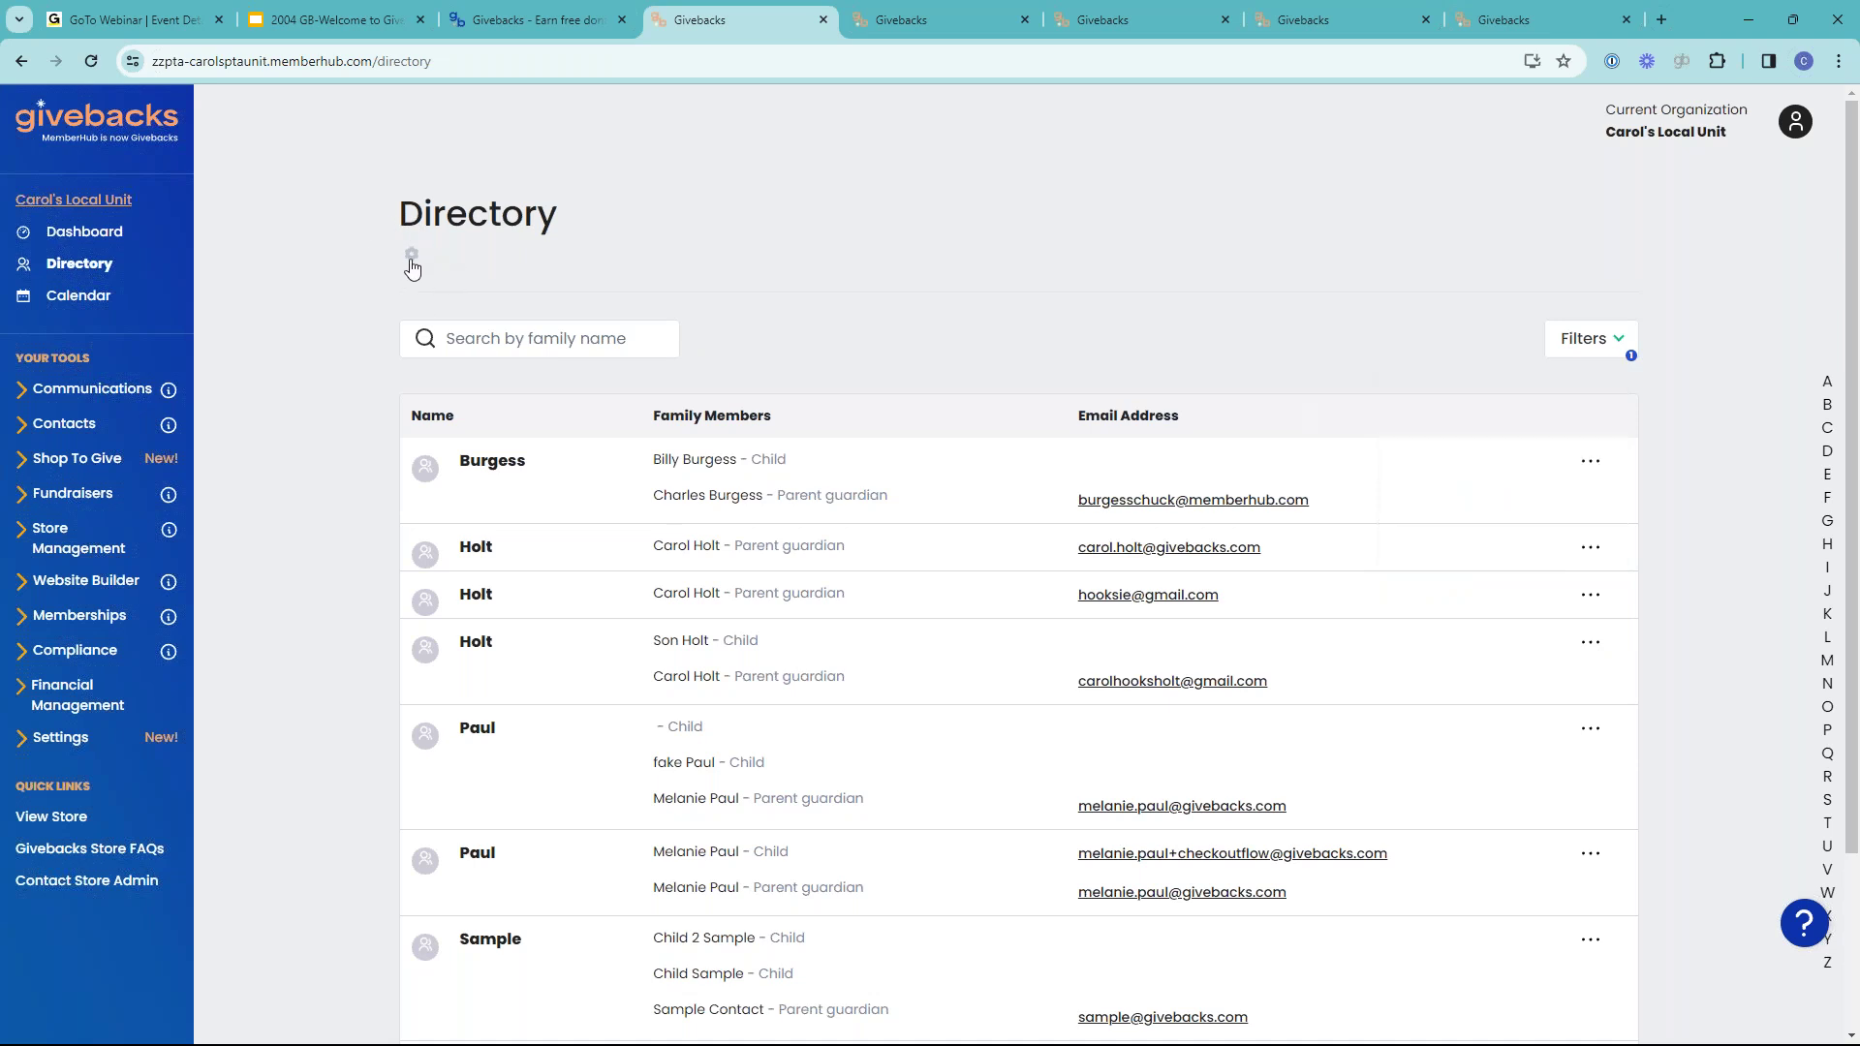
# - Open the Directory Settings, set visibility to Organization Admins only, and switch it back to allow everyone to view the Directory
pyautogui.click(412, 266)
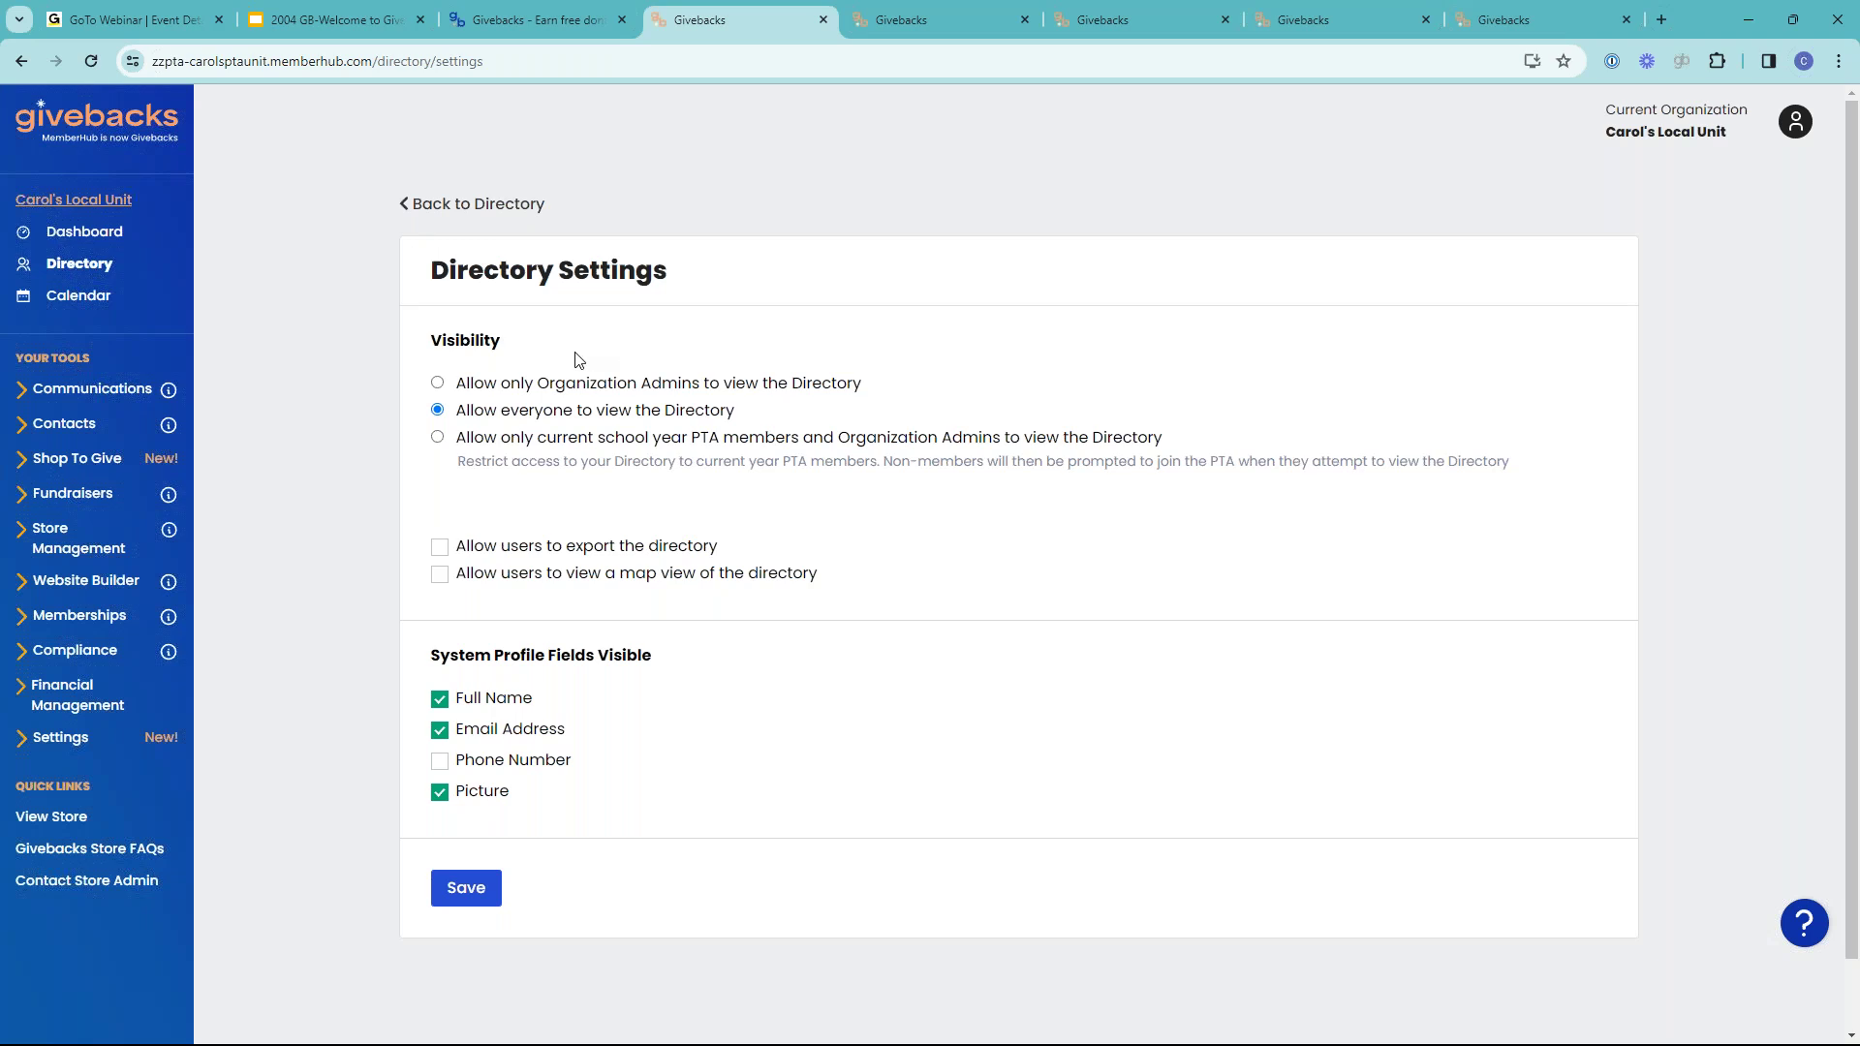
pyautogui.click(437, 383)
pyautogui.click(440, 411)
# - View the organization's Calendar, and open Manage Contacts to check the contacts' additional hub memberships
pyautogui.click(83, 305)
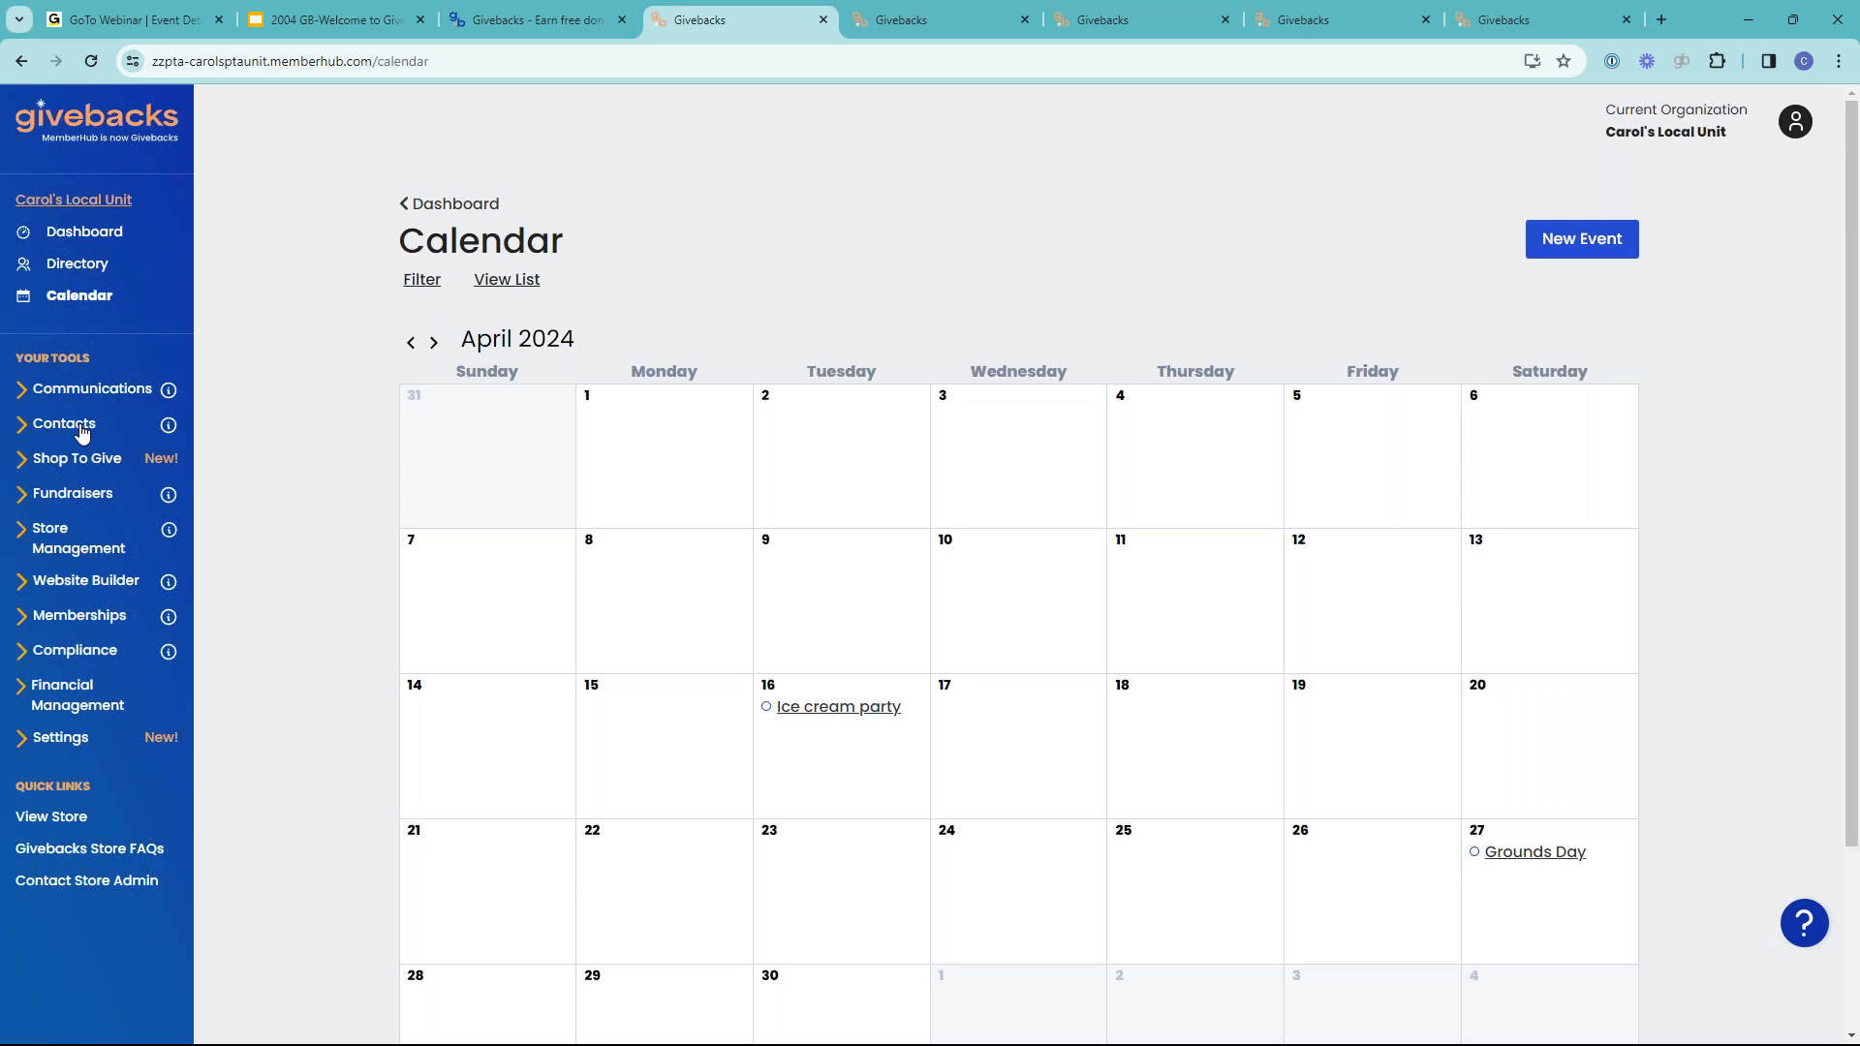
pyautogui.click(83, 433)
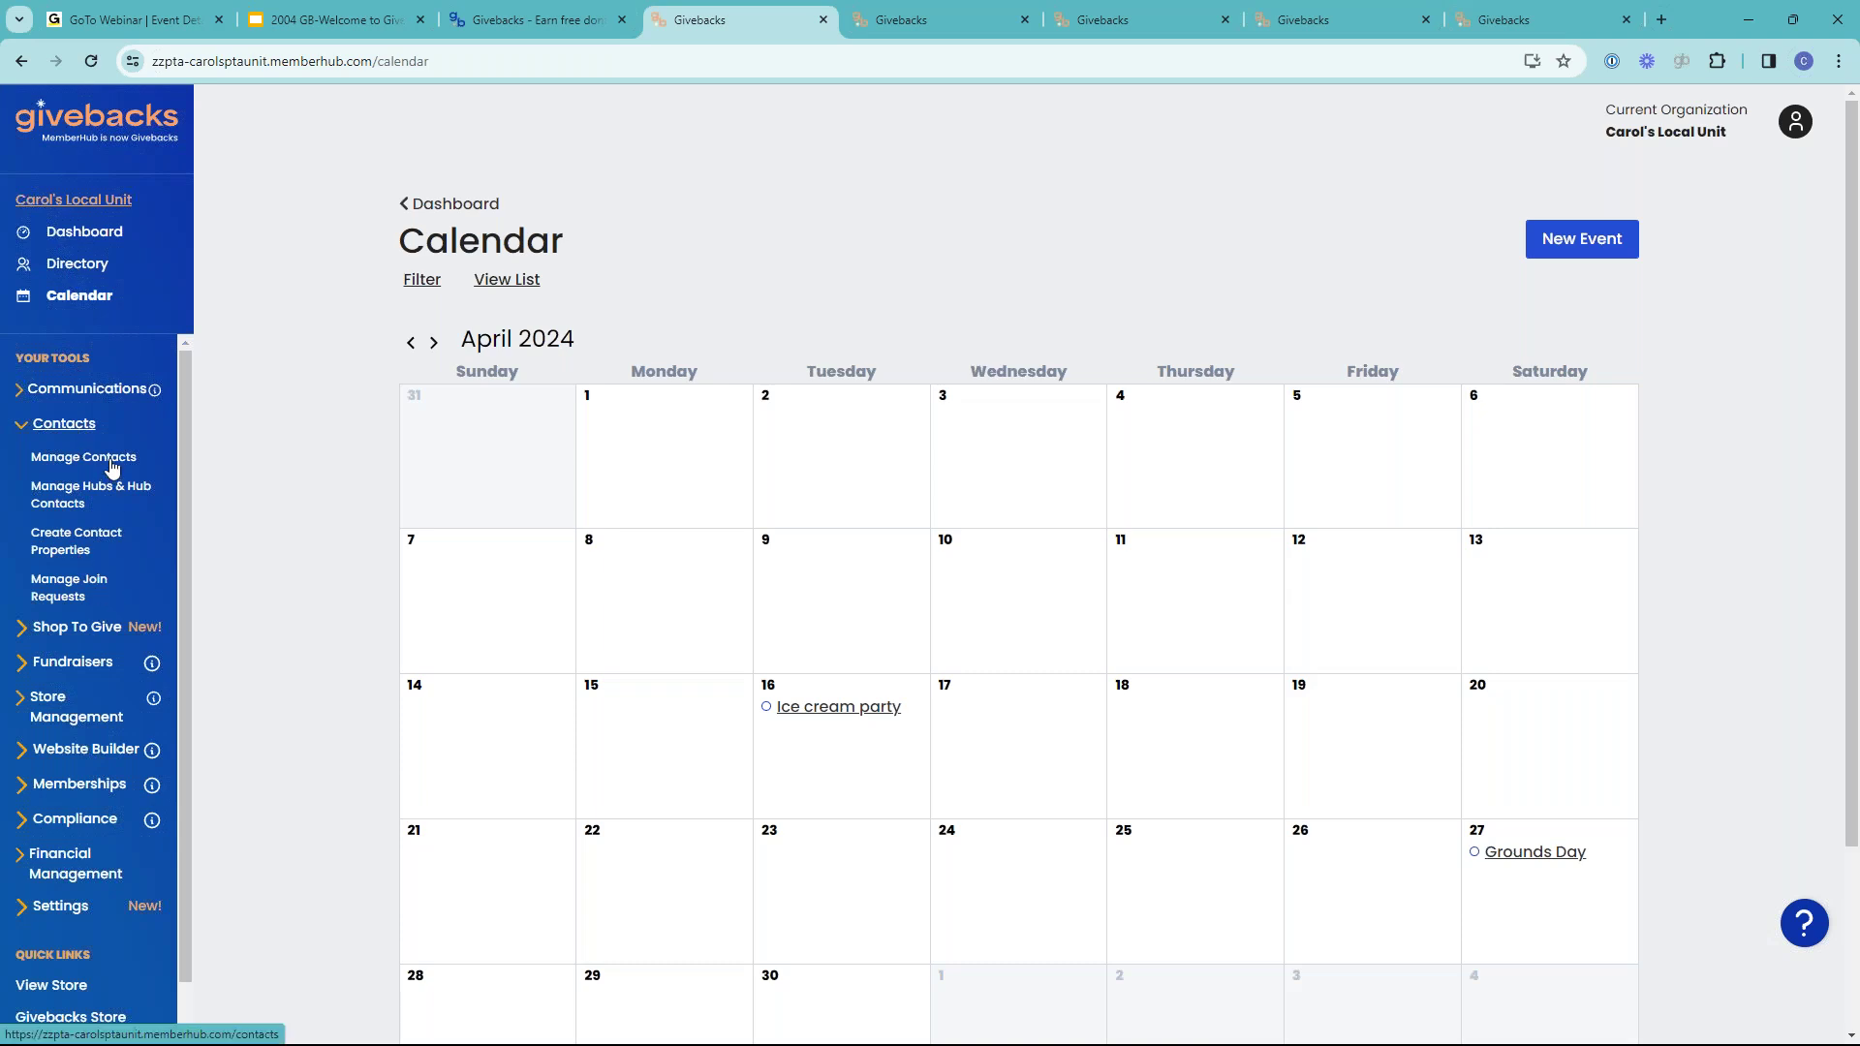
pyautogui.click(113, 467)
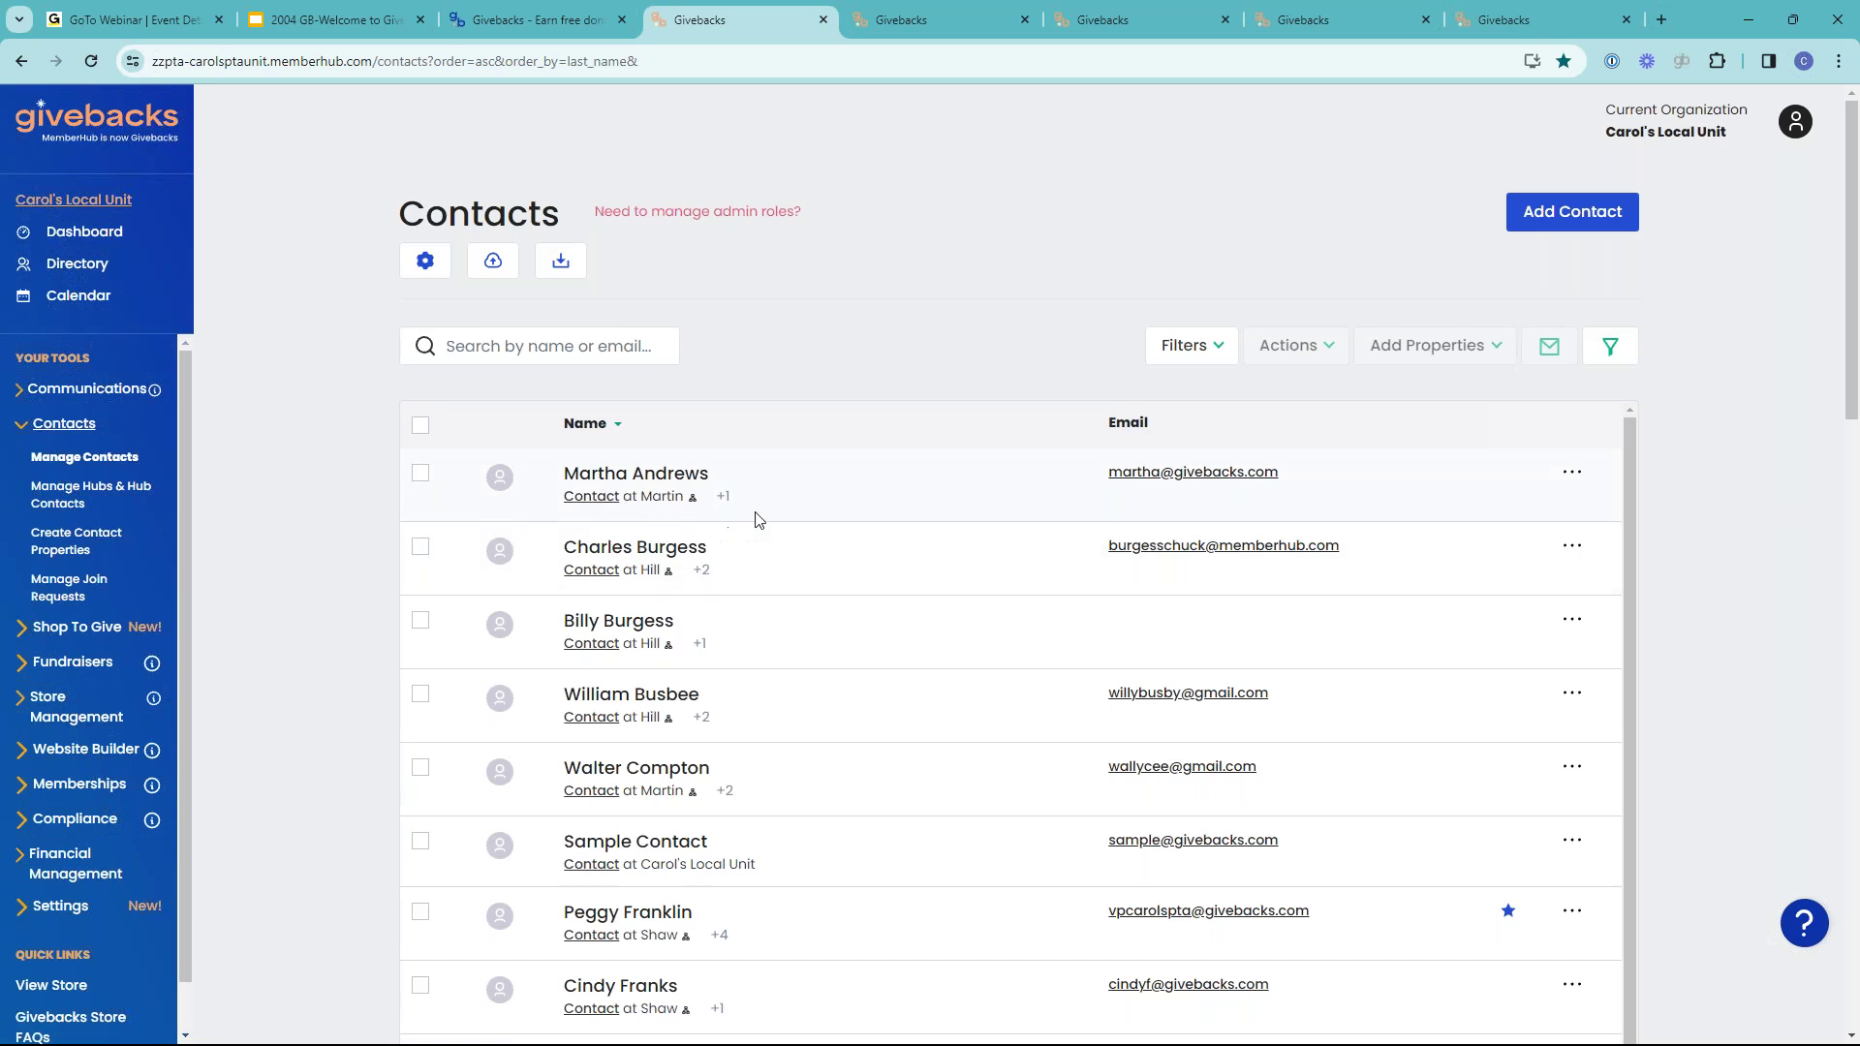
pyautogui.moveTo(707, 578)
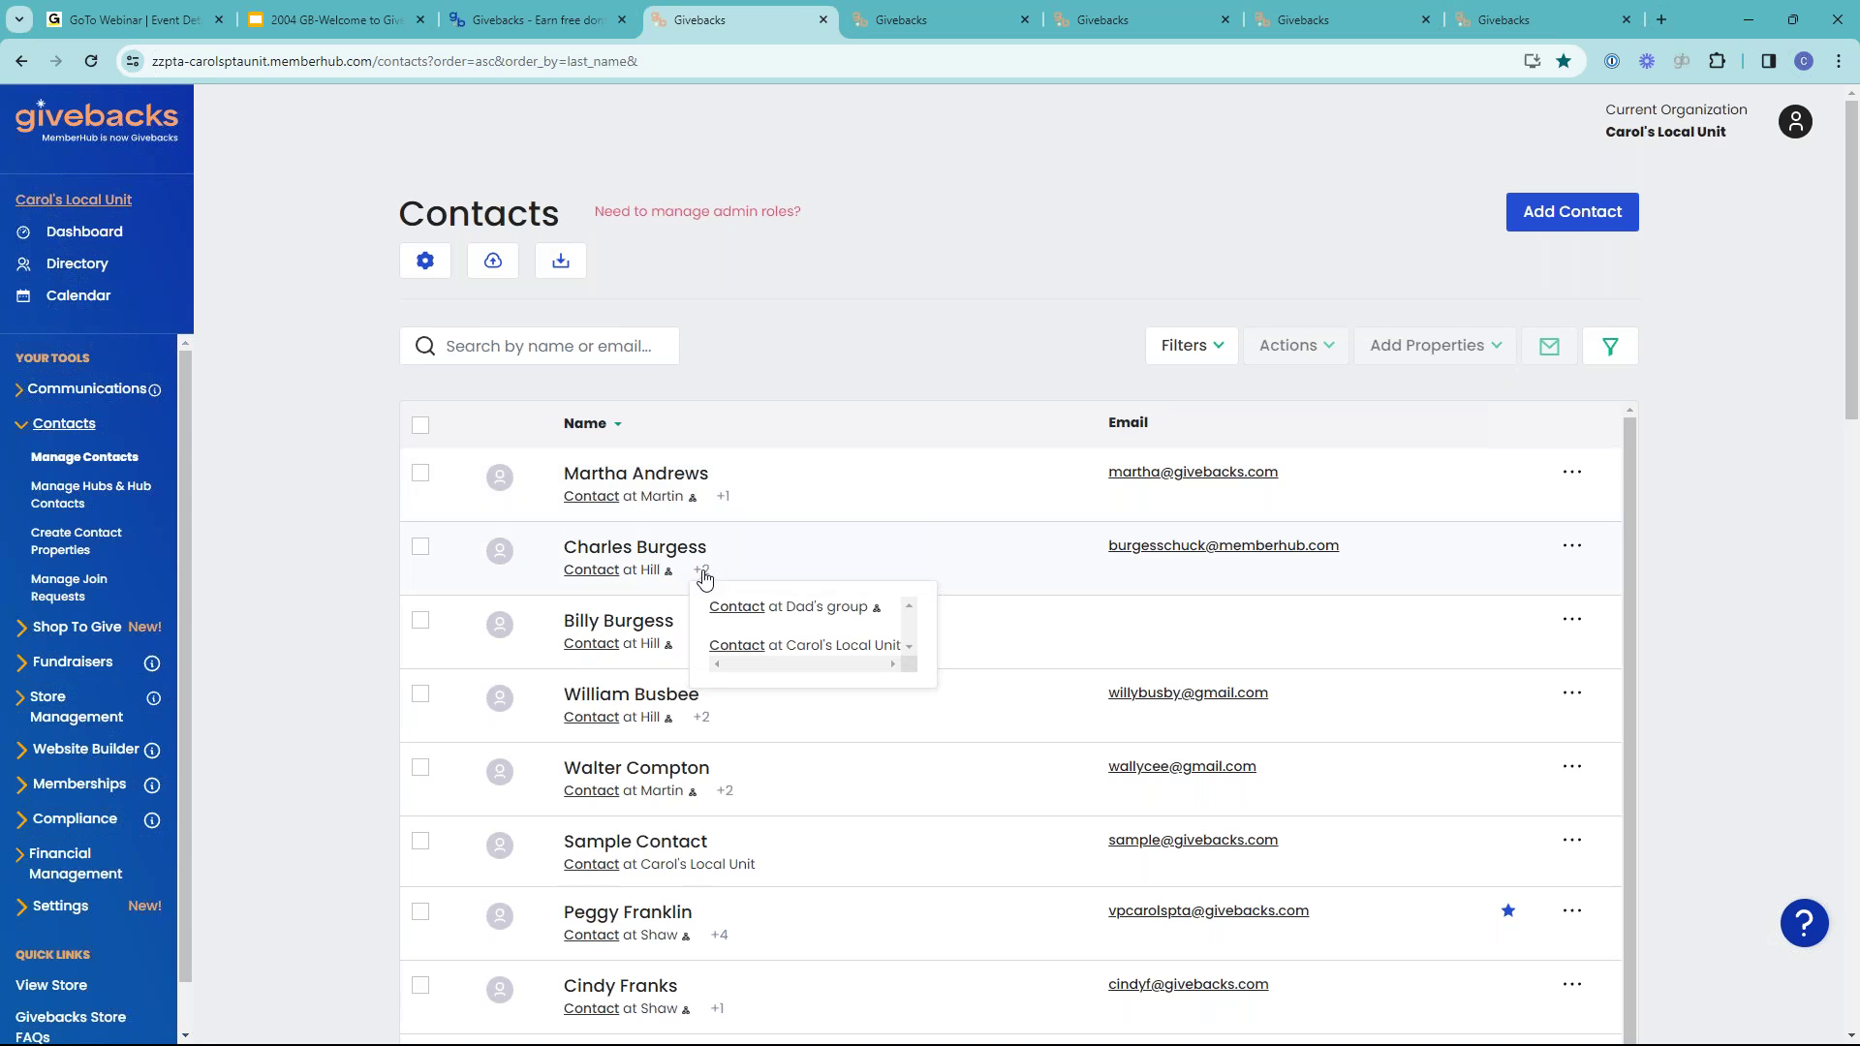
pyautogui.moveTo(722, 500)
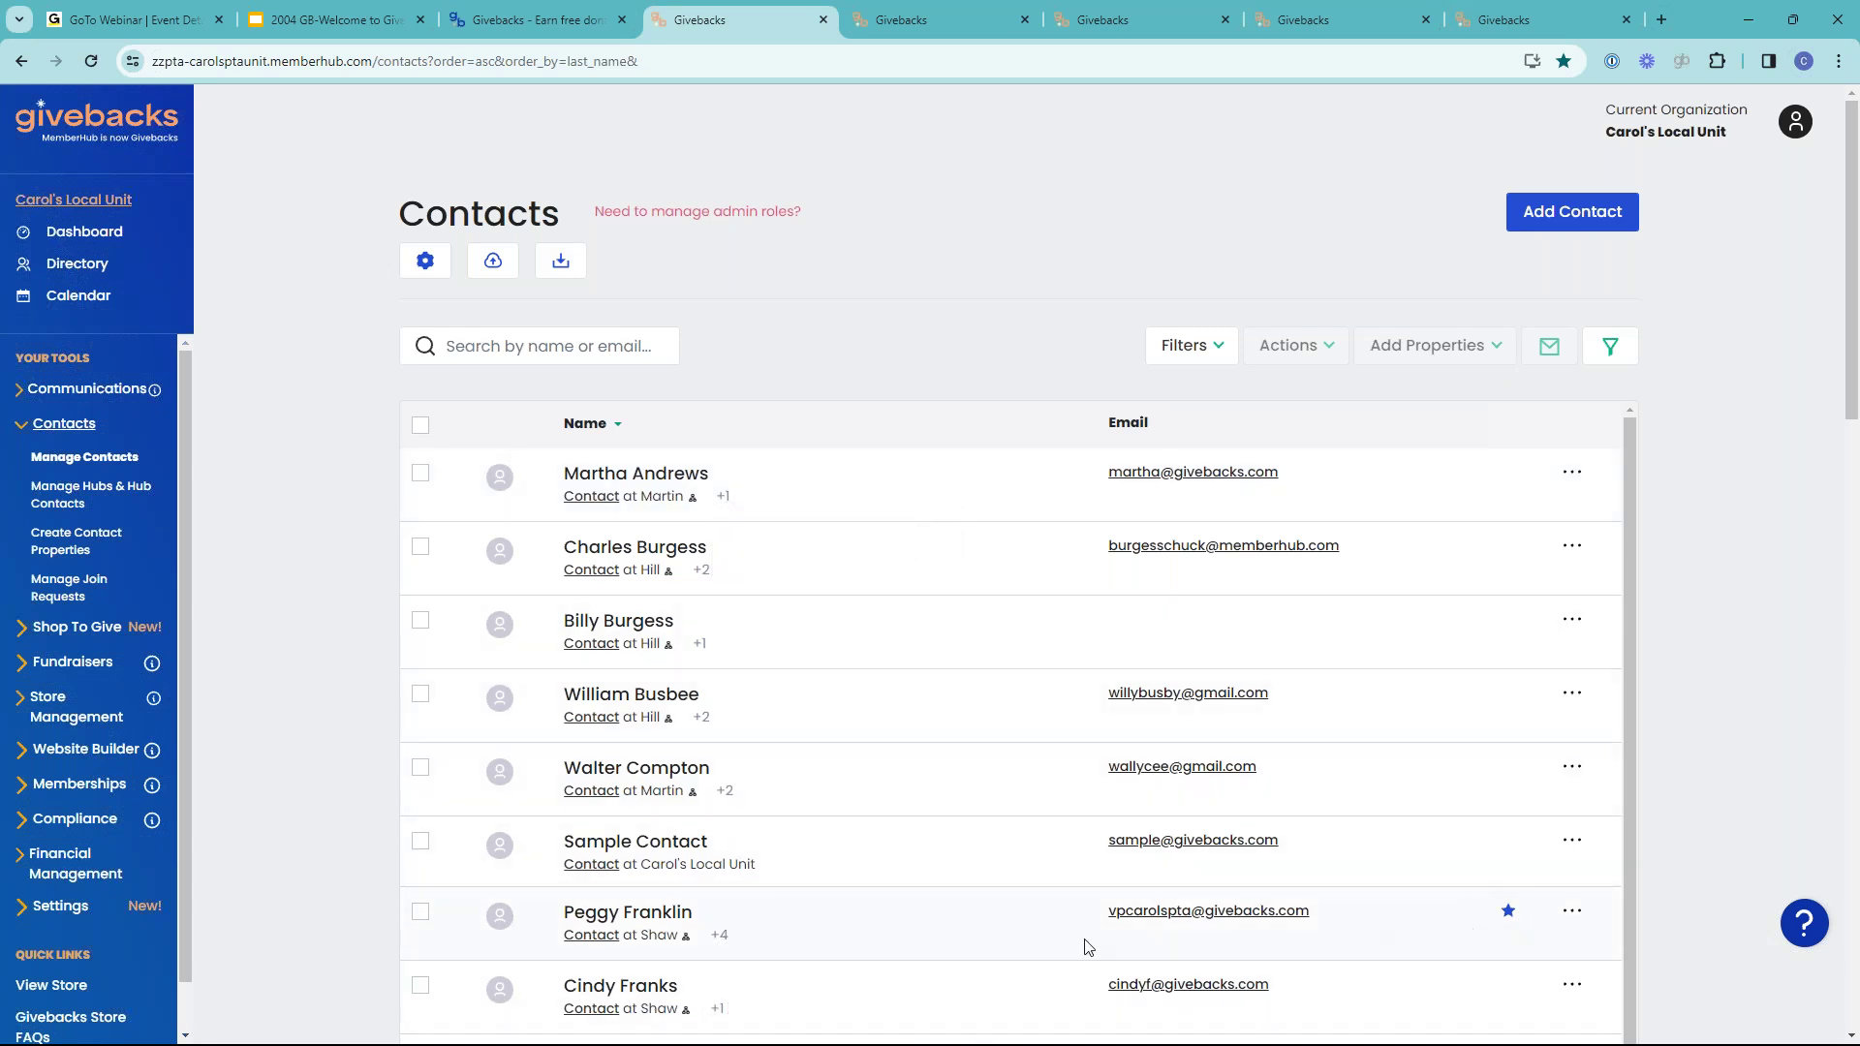
pyautogui.moveTo(721, 936)
# - Review the contact import form and close it without importing, and open the filter options for the contact list
pyautogui.click(489, 266)
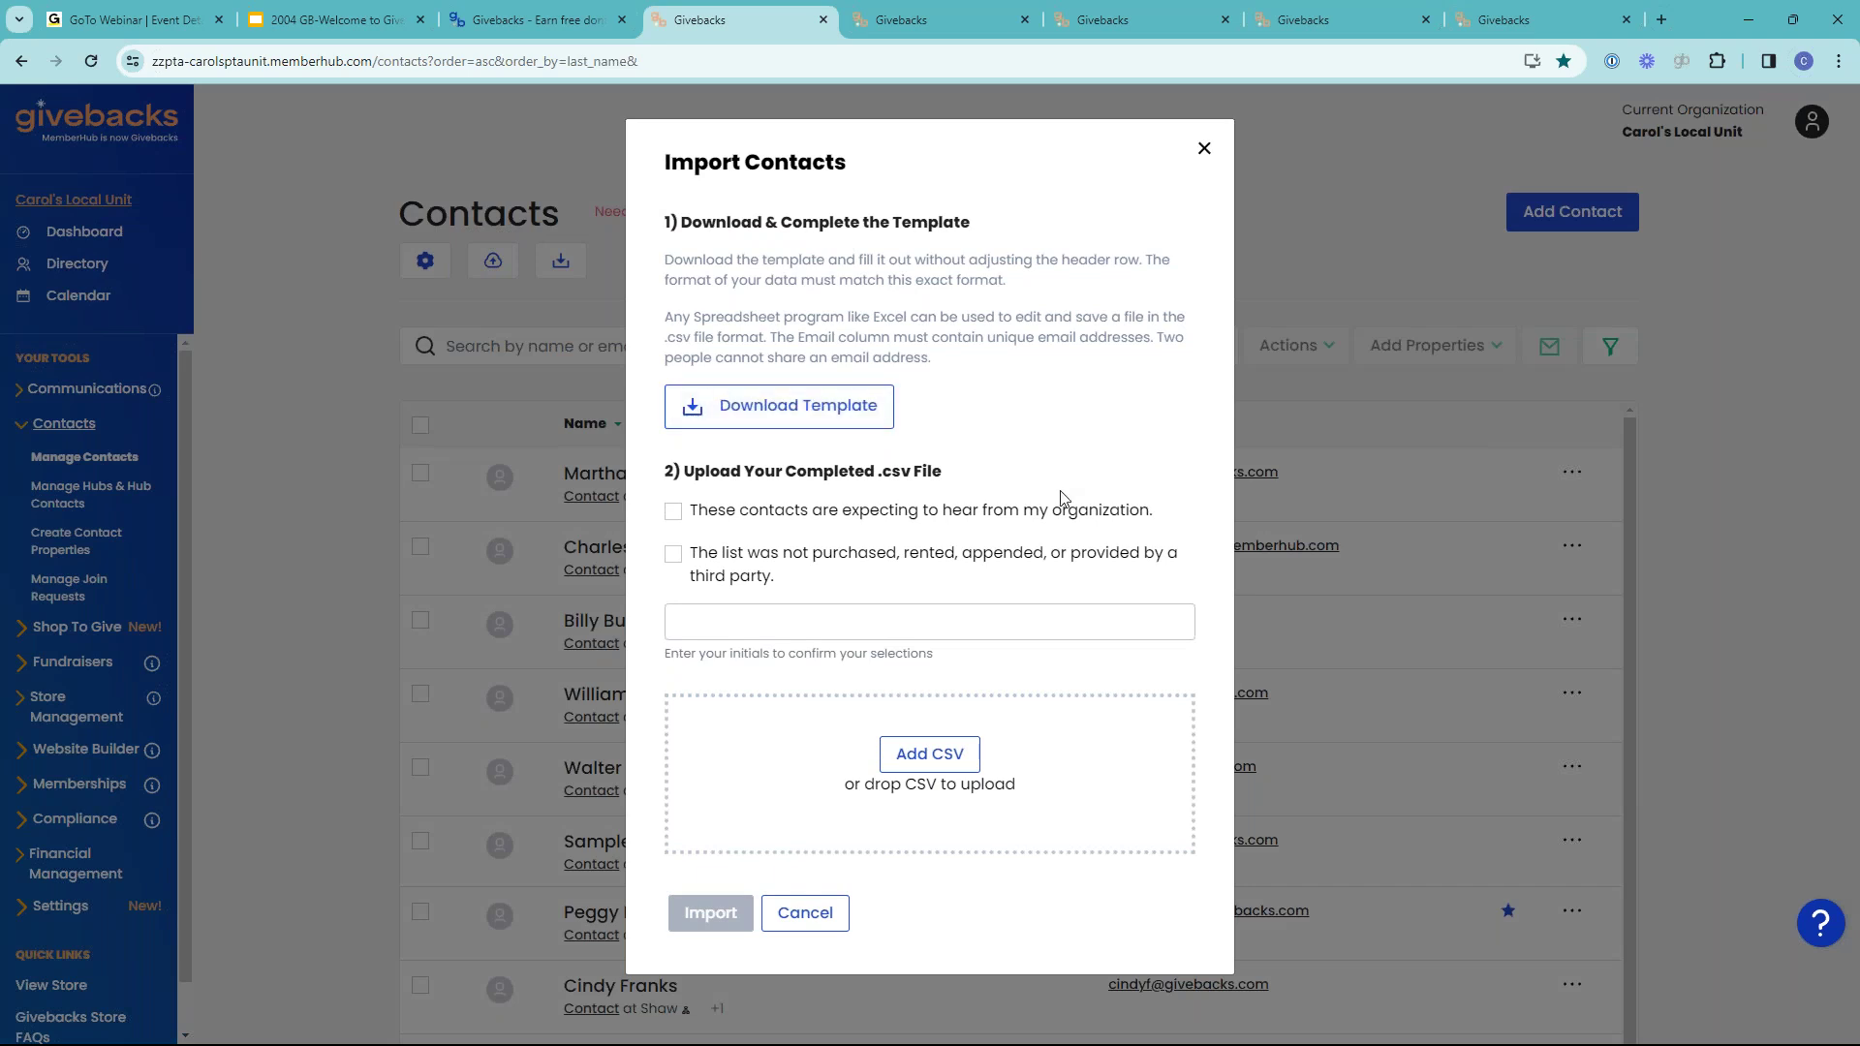
pyautogui.click(1203, 149)
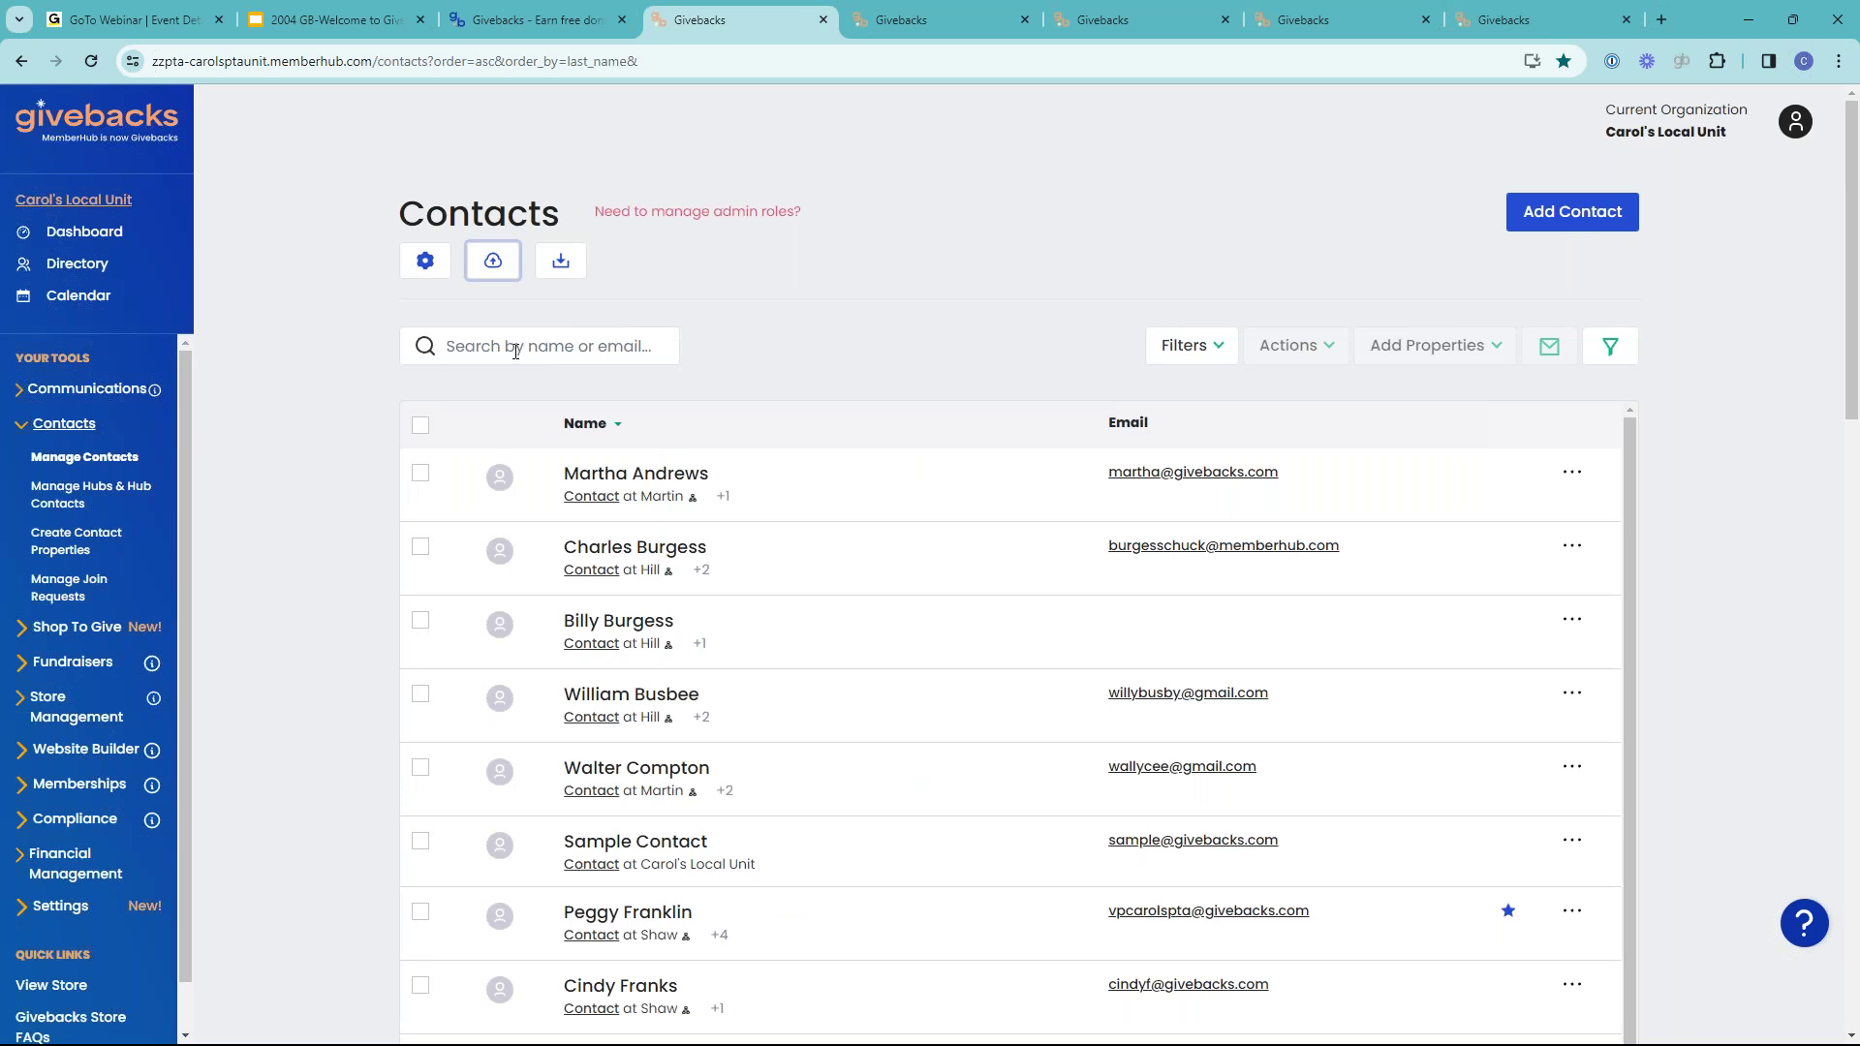
pyautogui.click(1217, 351)
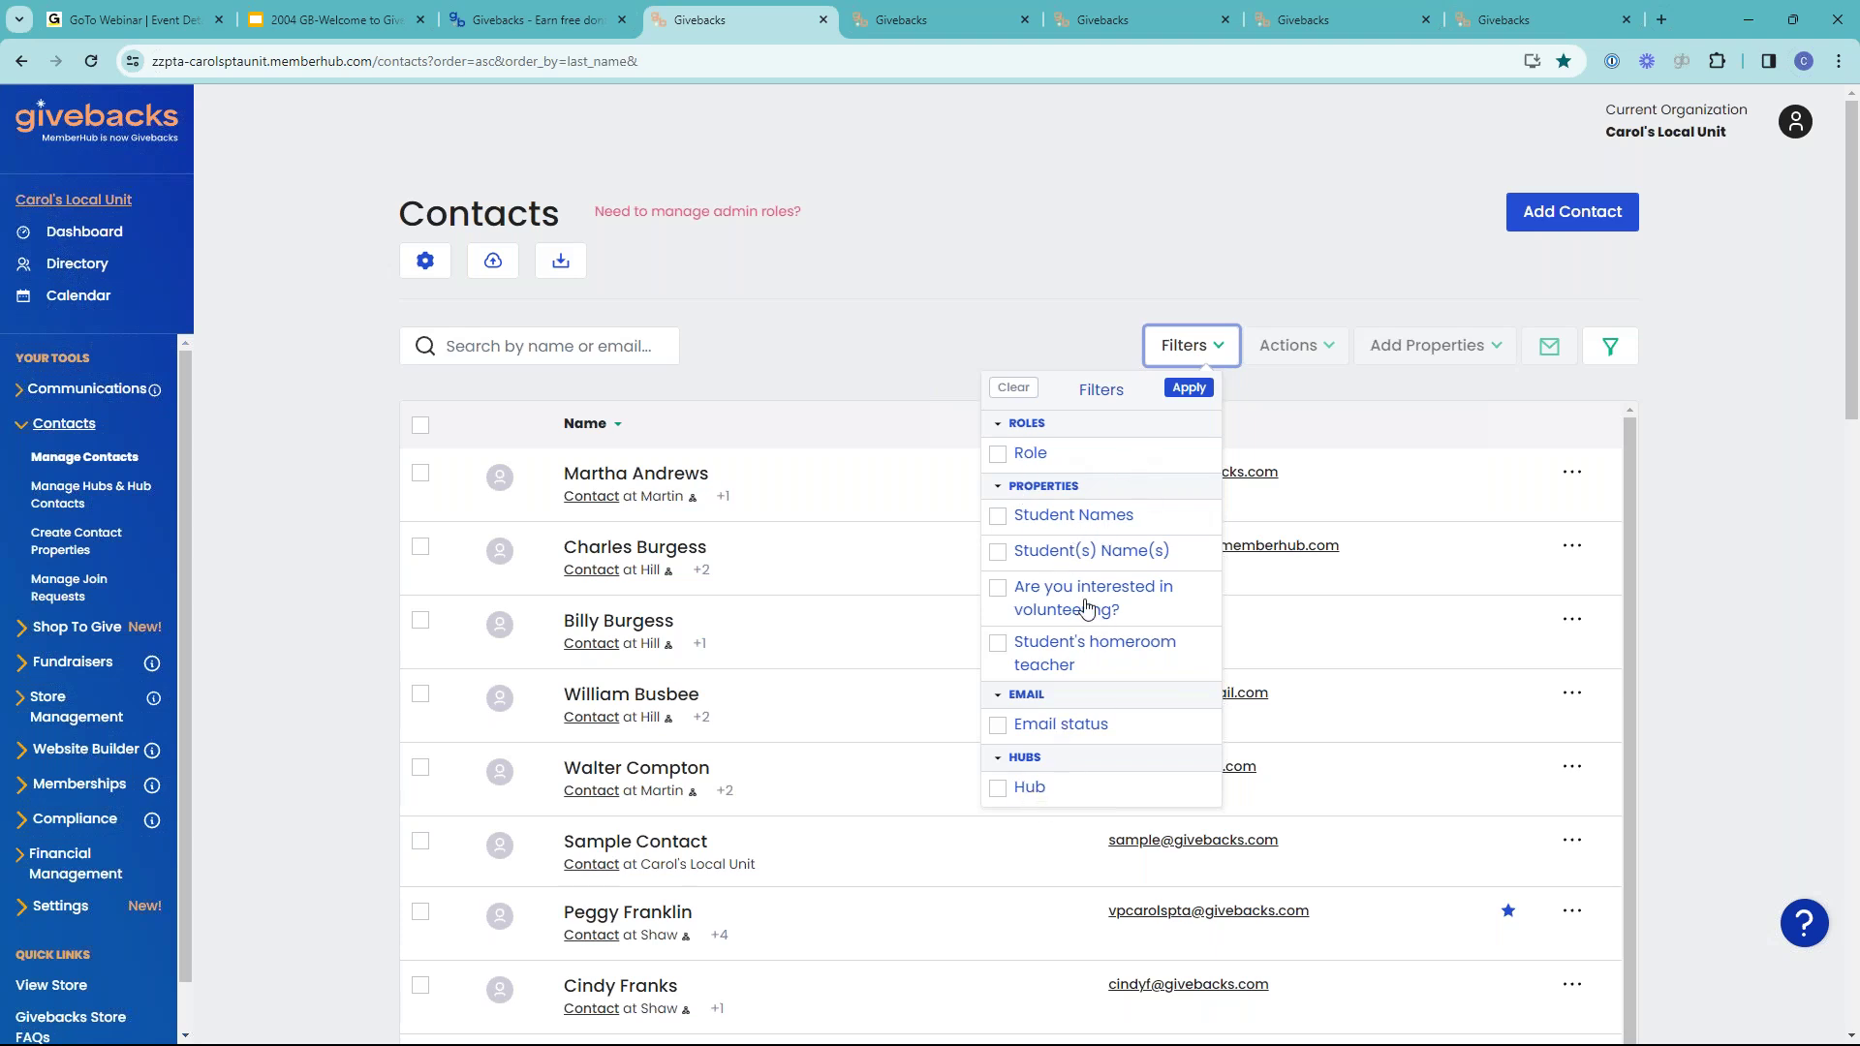
# - Close the contact filter options, select the first, fourth and fifth contacts, and view the bulk actions available for them
pyautogui.click(1069, 335)
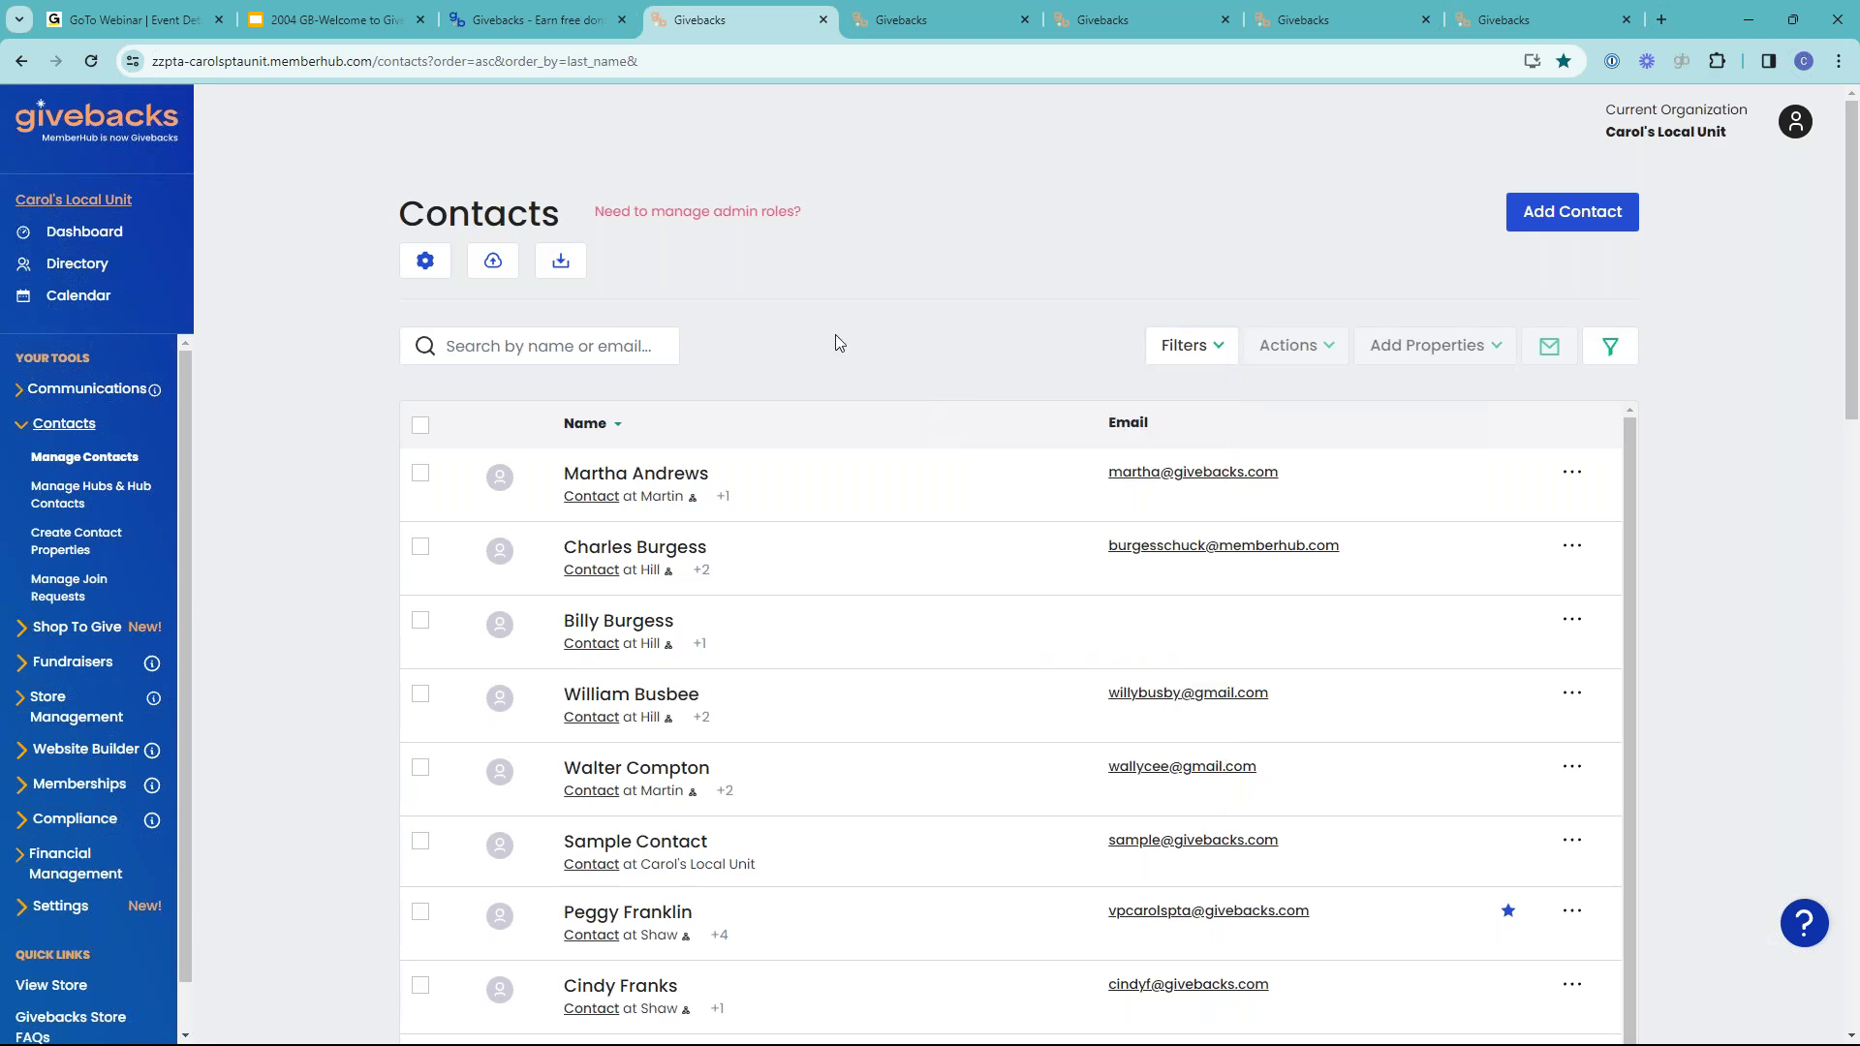
pyautogui.click(1571, 472)
pyautogui.click(419, 473)
pyautogui.click(420, 694)
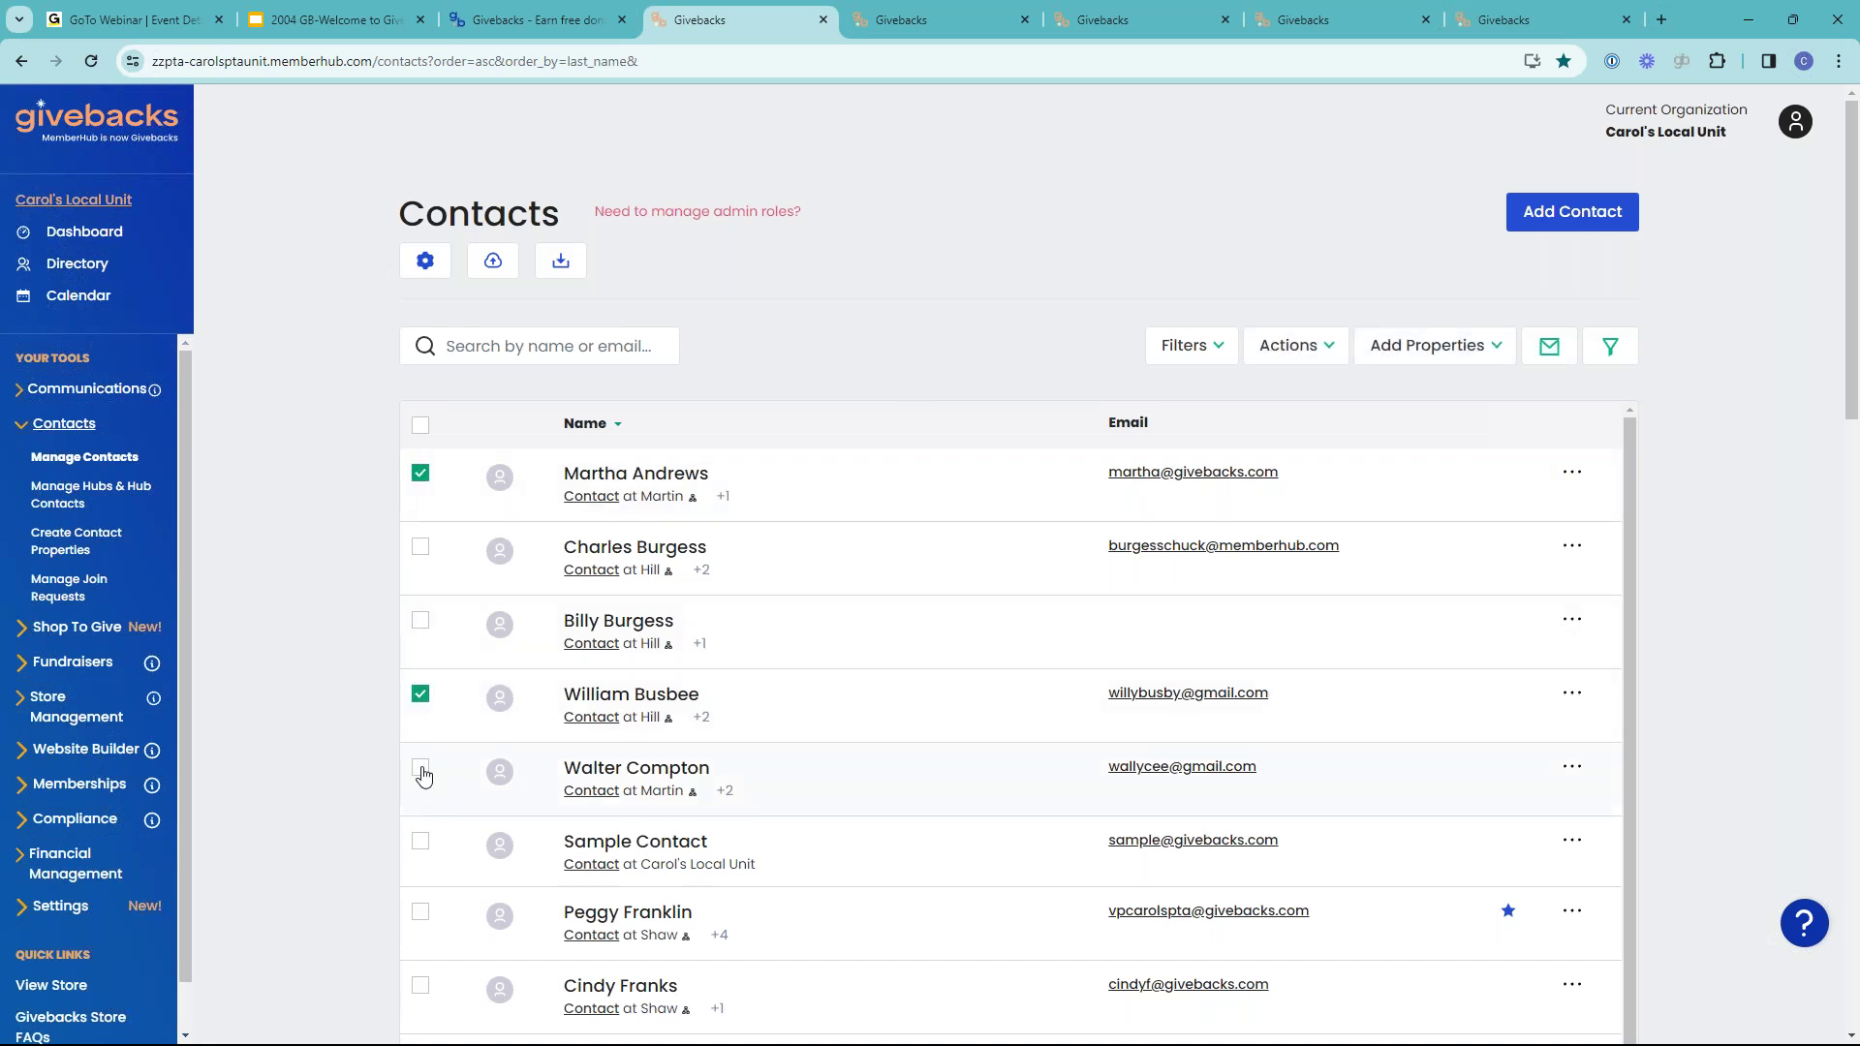
pyautogui.click(420, 770)
pyautogui.click(1285, 368)
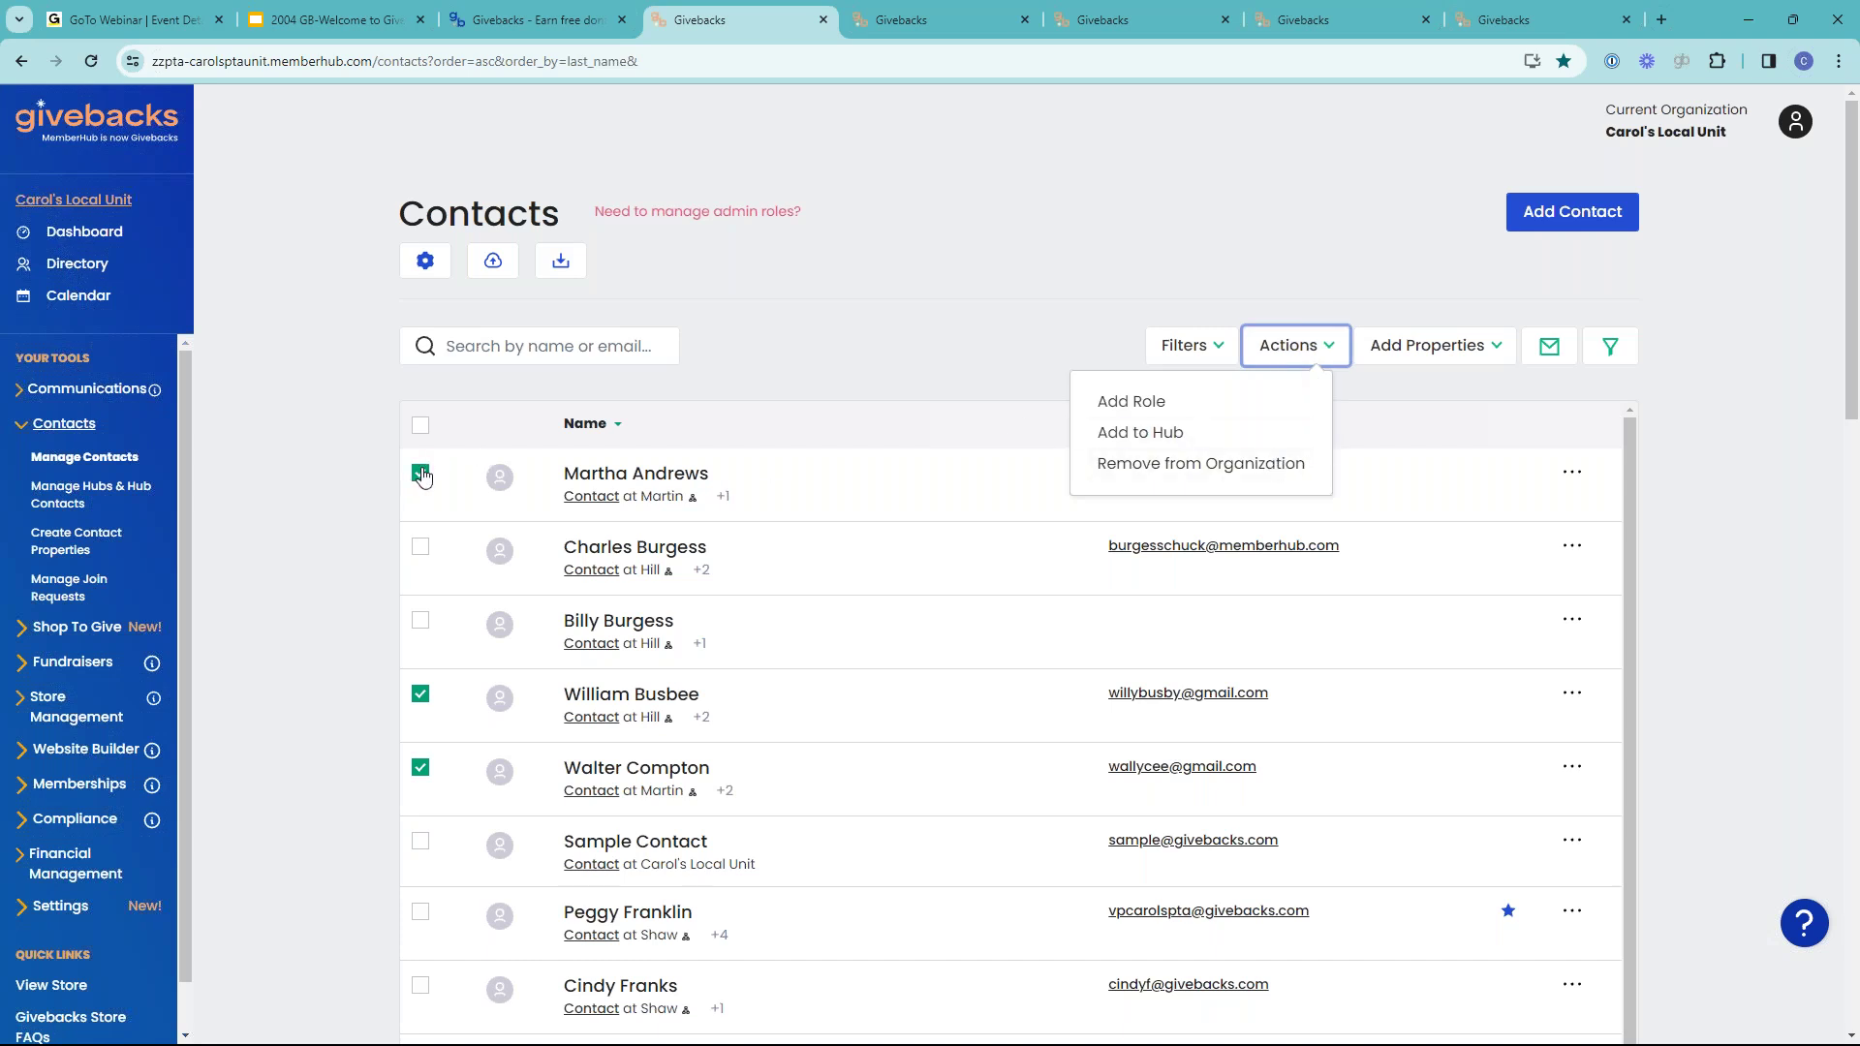
# - Select all contacts in the list and clear the whole selection again
pyautogui.click(420, 427)
pyautogui.click(420, 426)
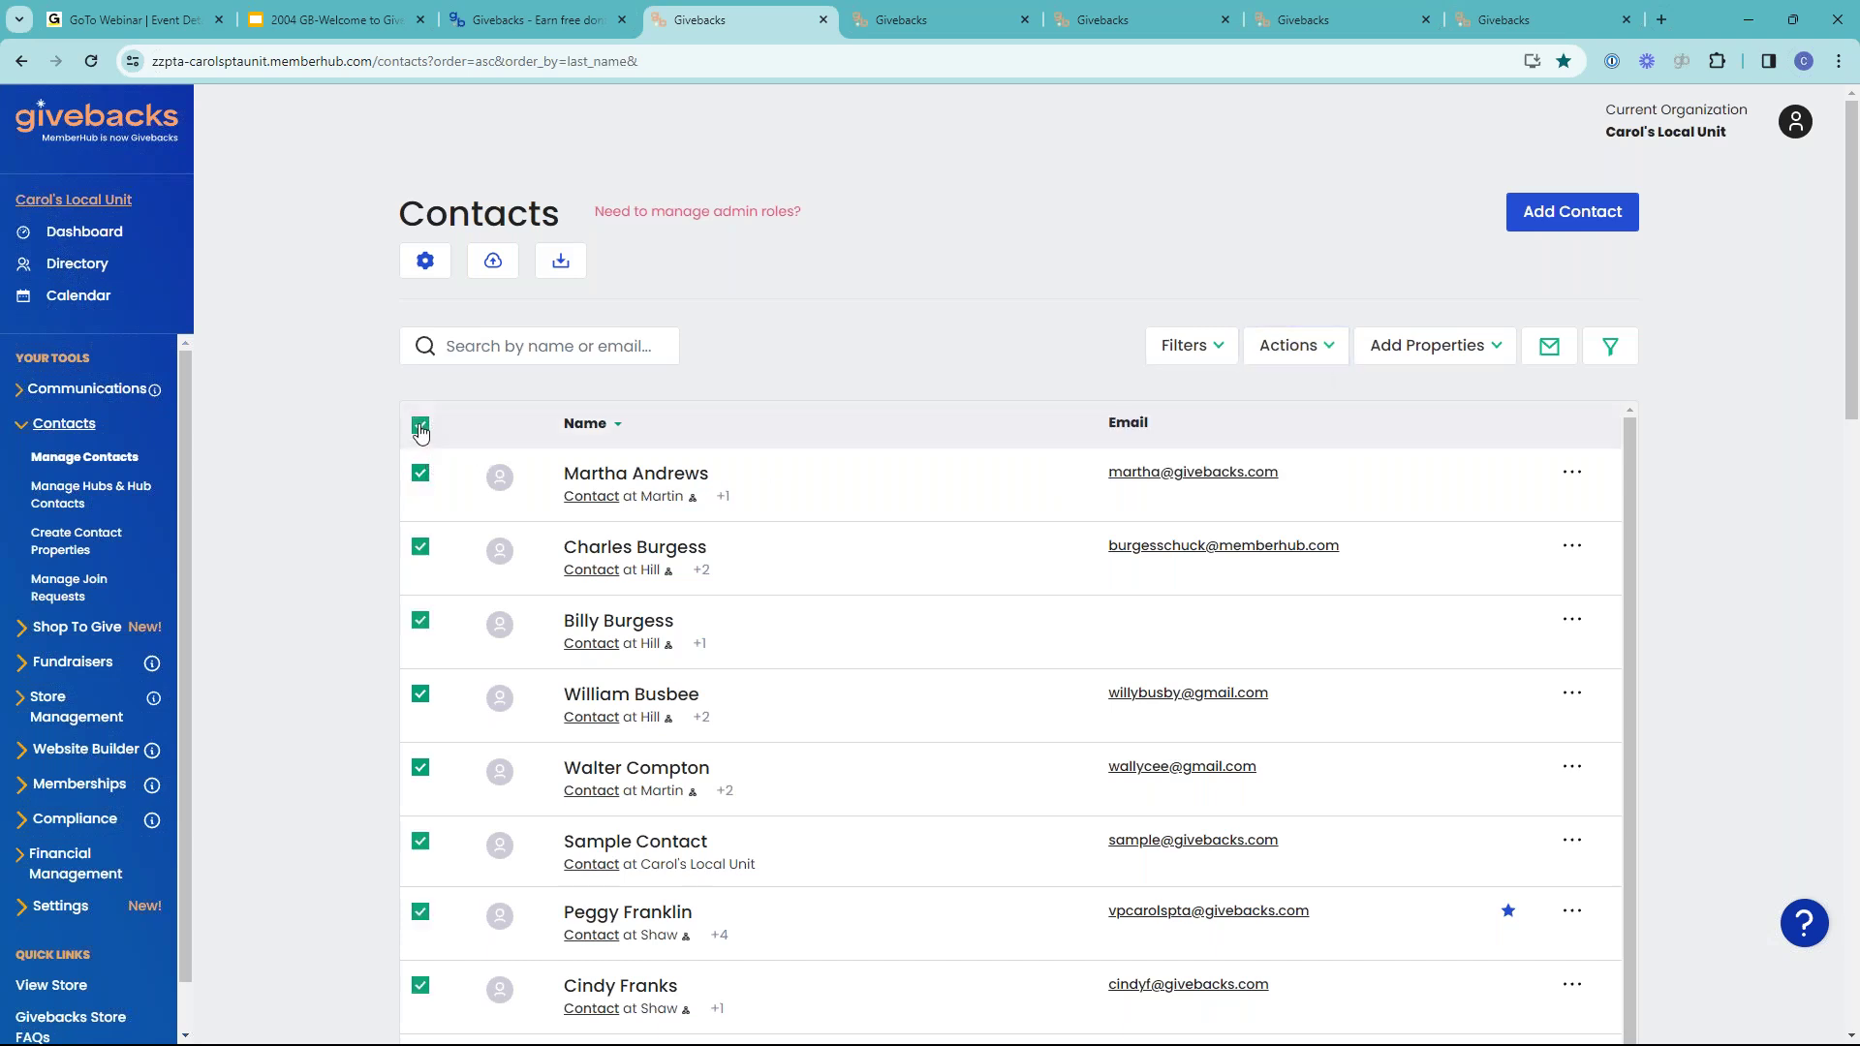
pyautogui.click(420, 427)
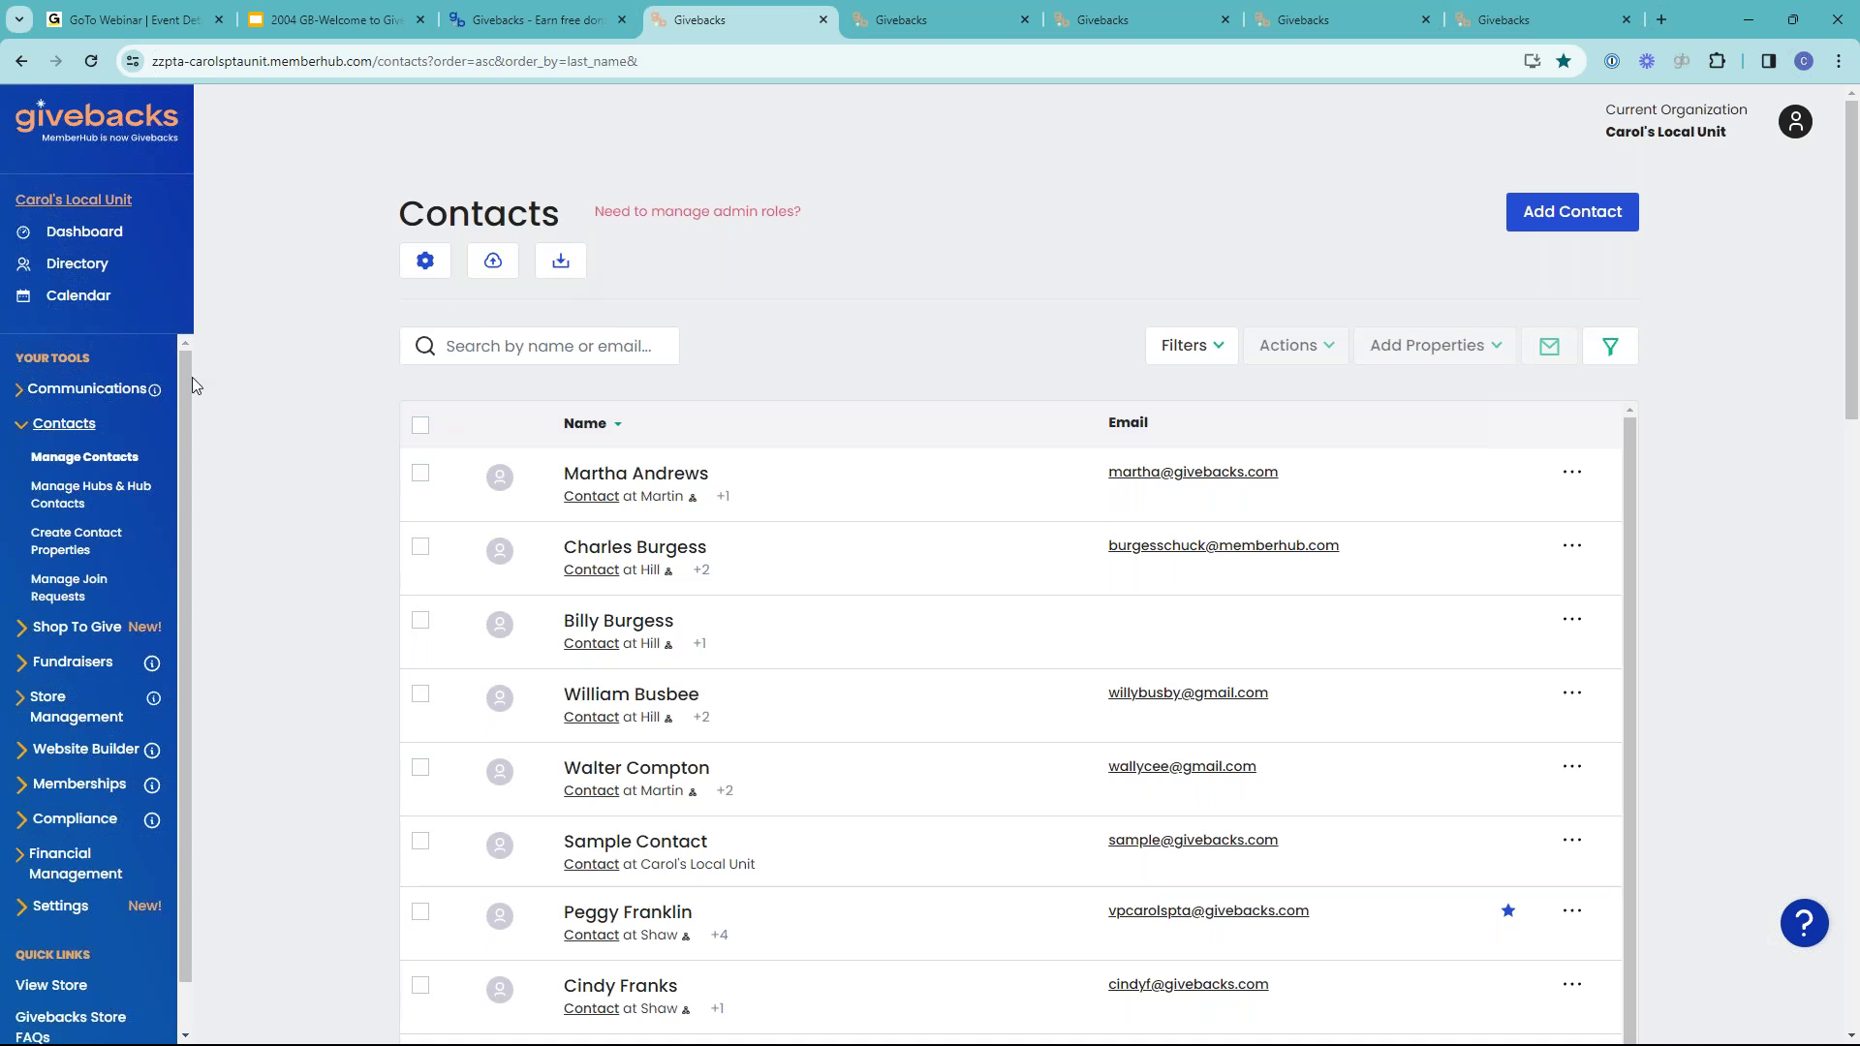
# - Open the hub management page, view the form for creating a new hub, and close it without creating one
pyautogui.click(67, 496)
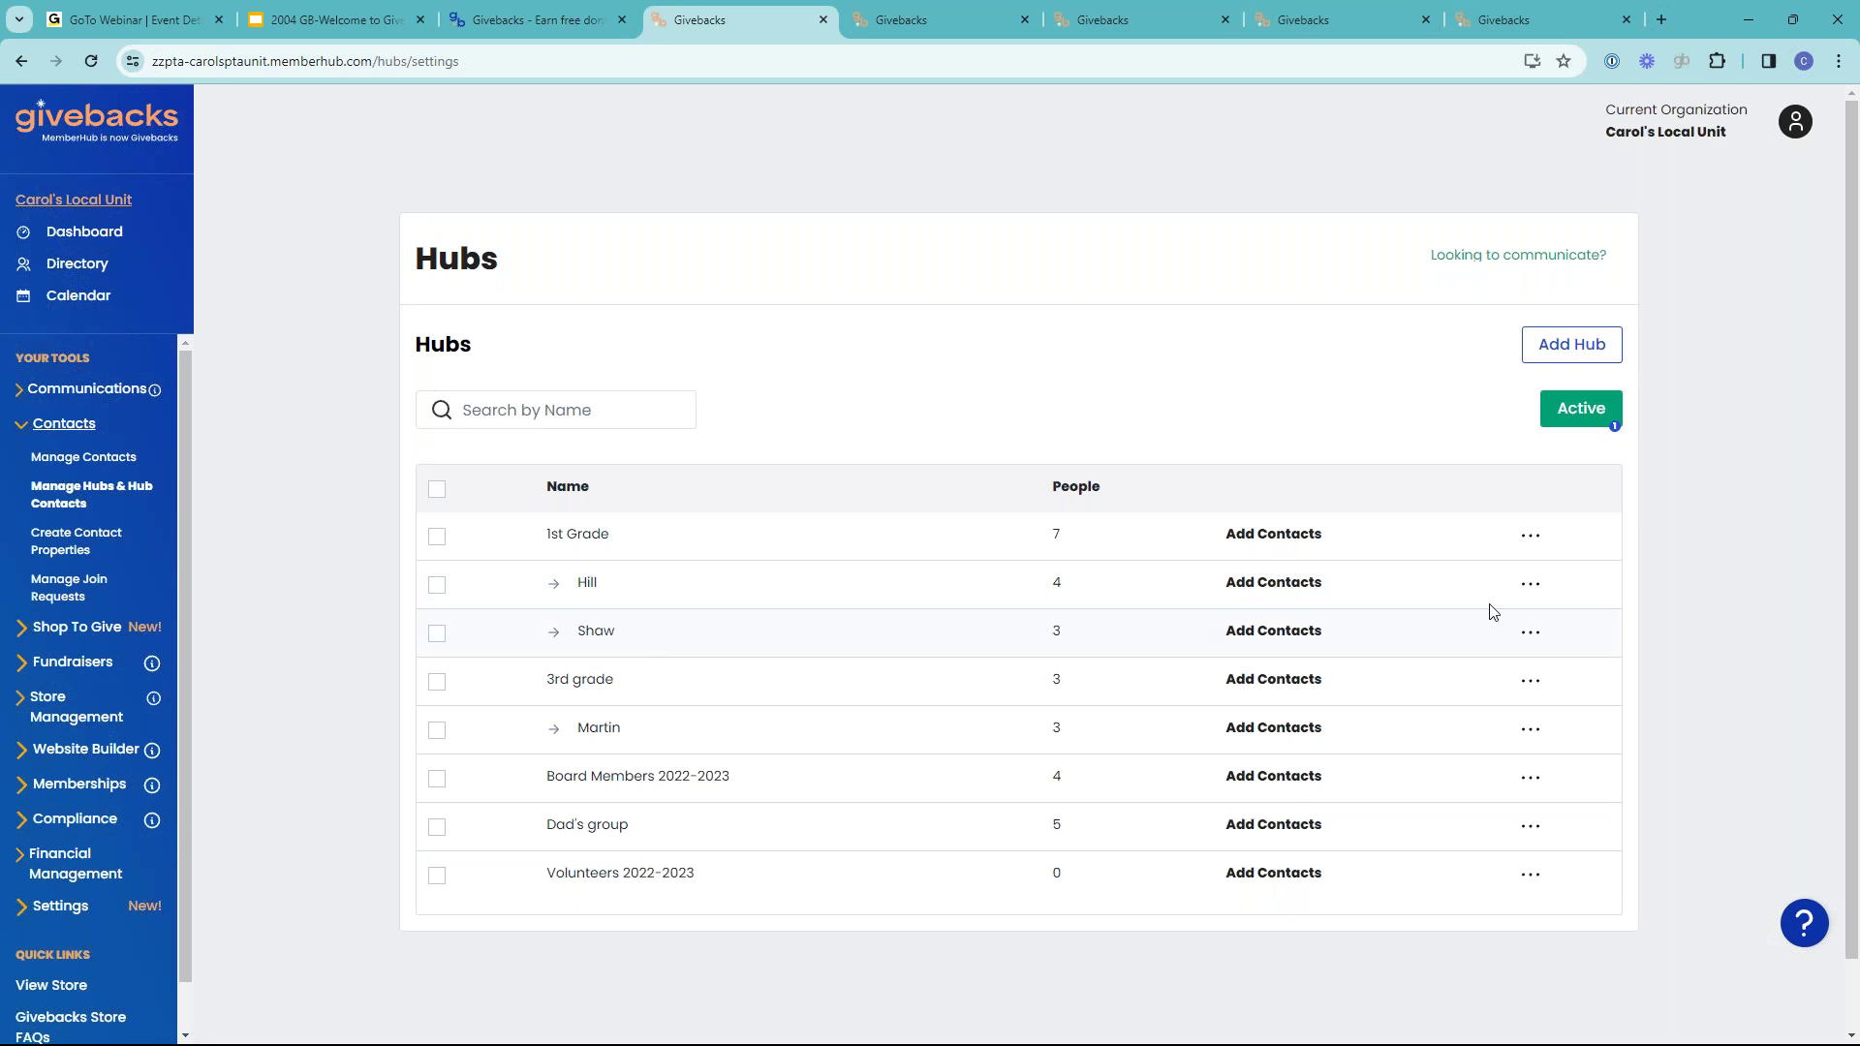
pyautogui.click(1547, 356)
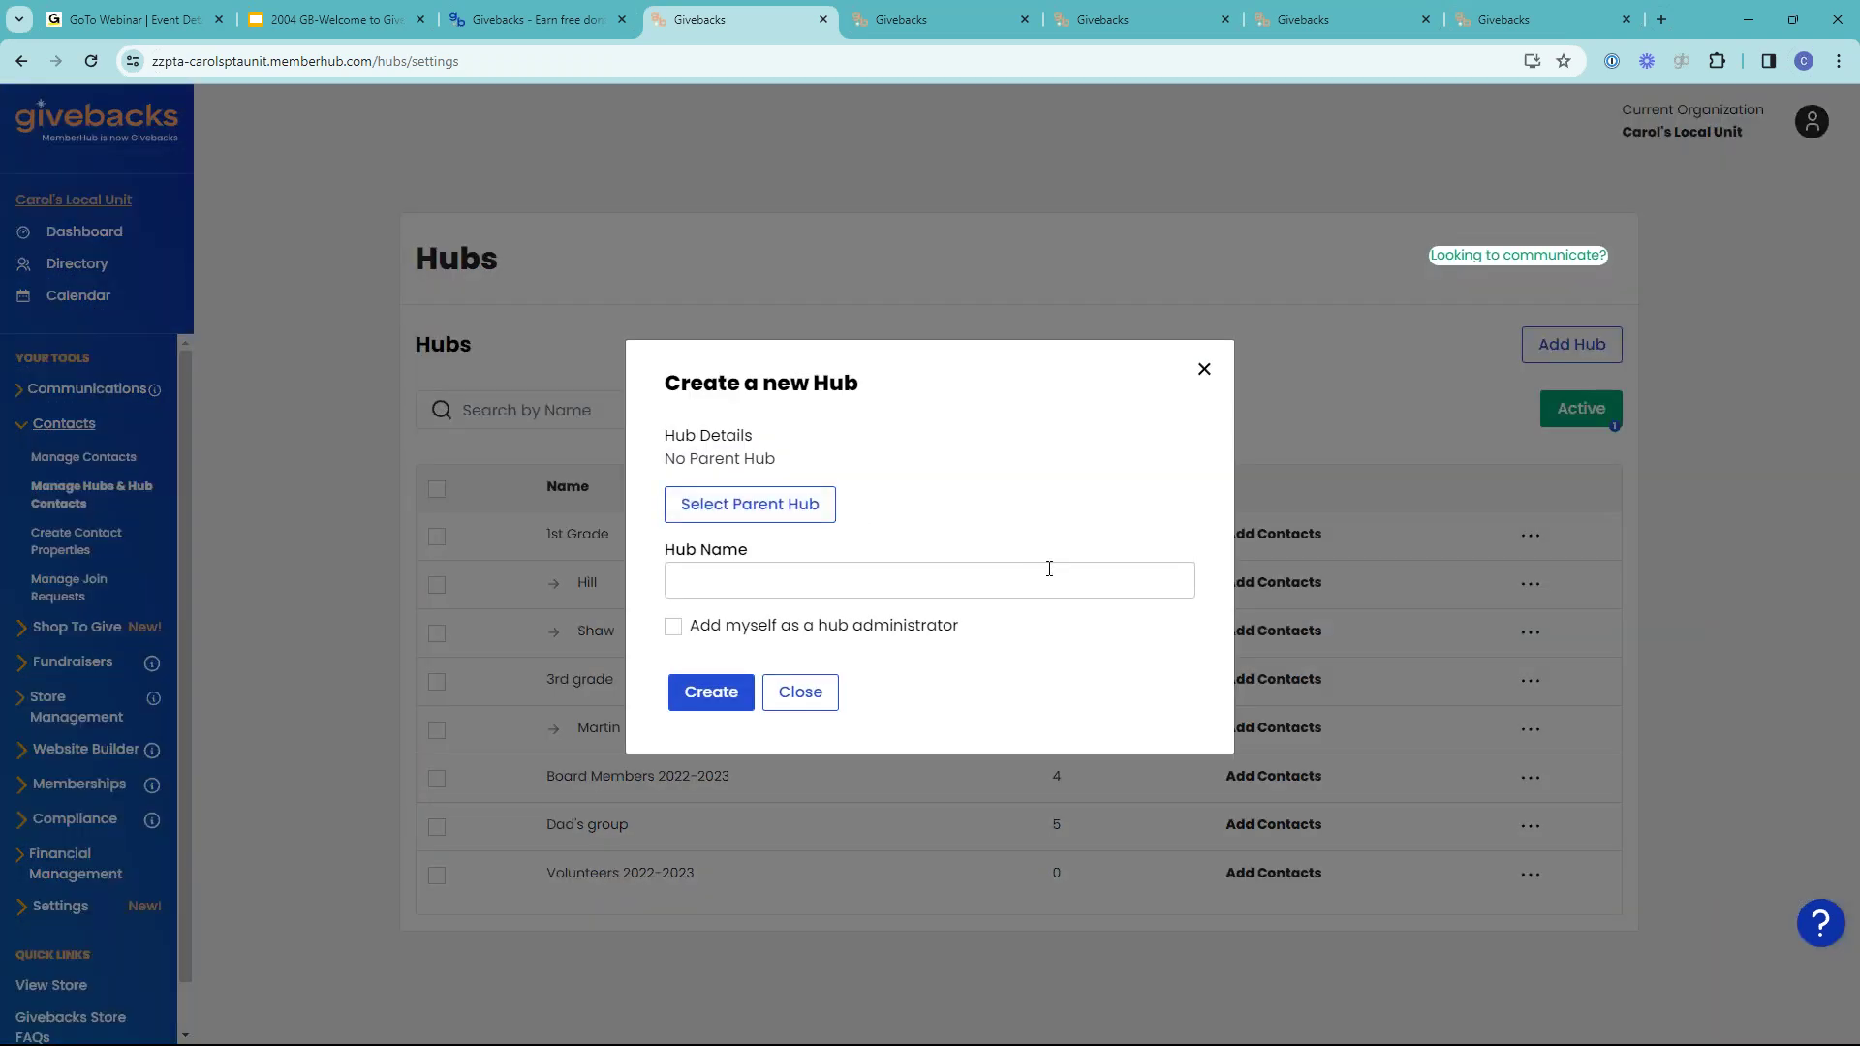
pyautogui.click(1204, 371)
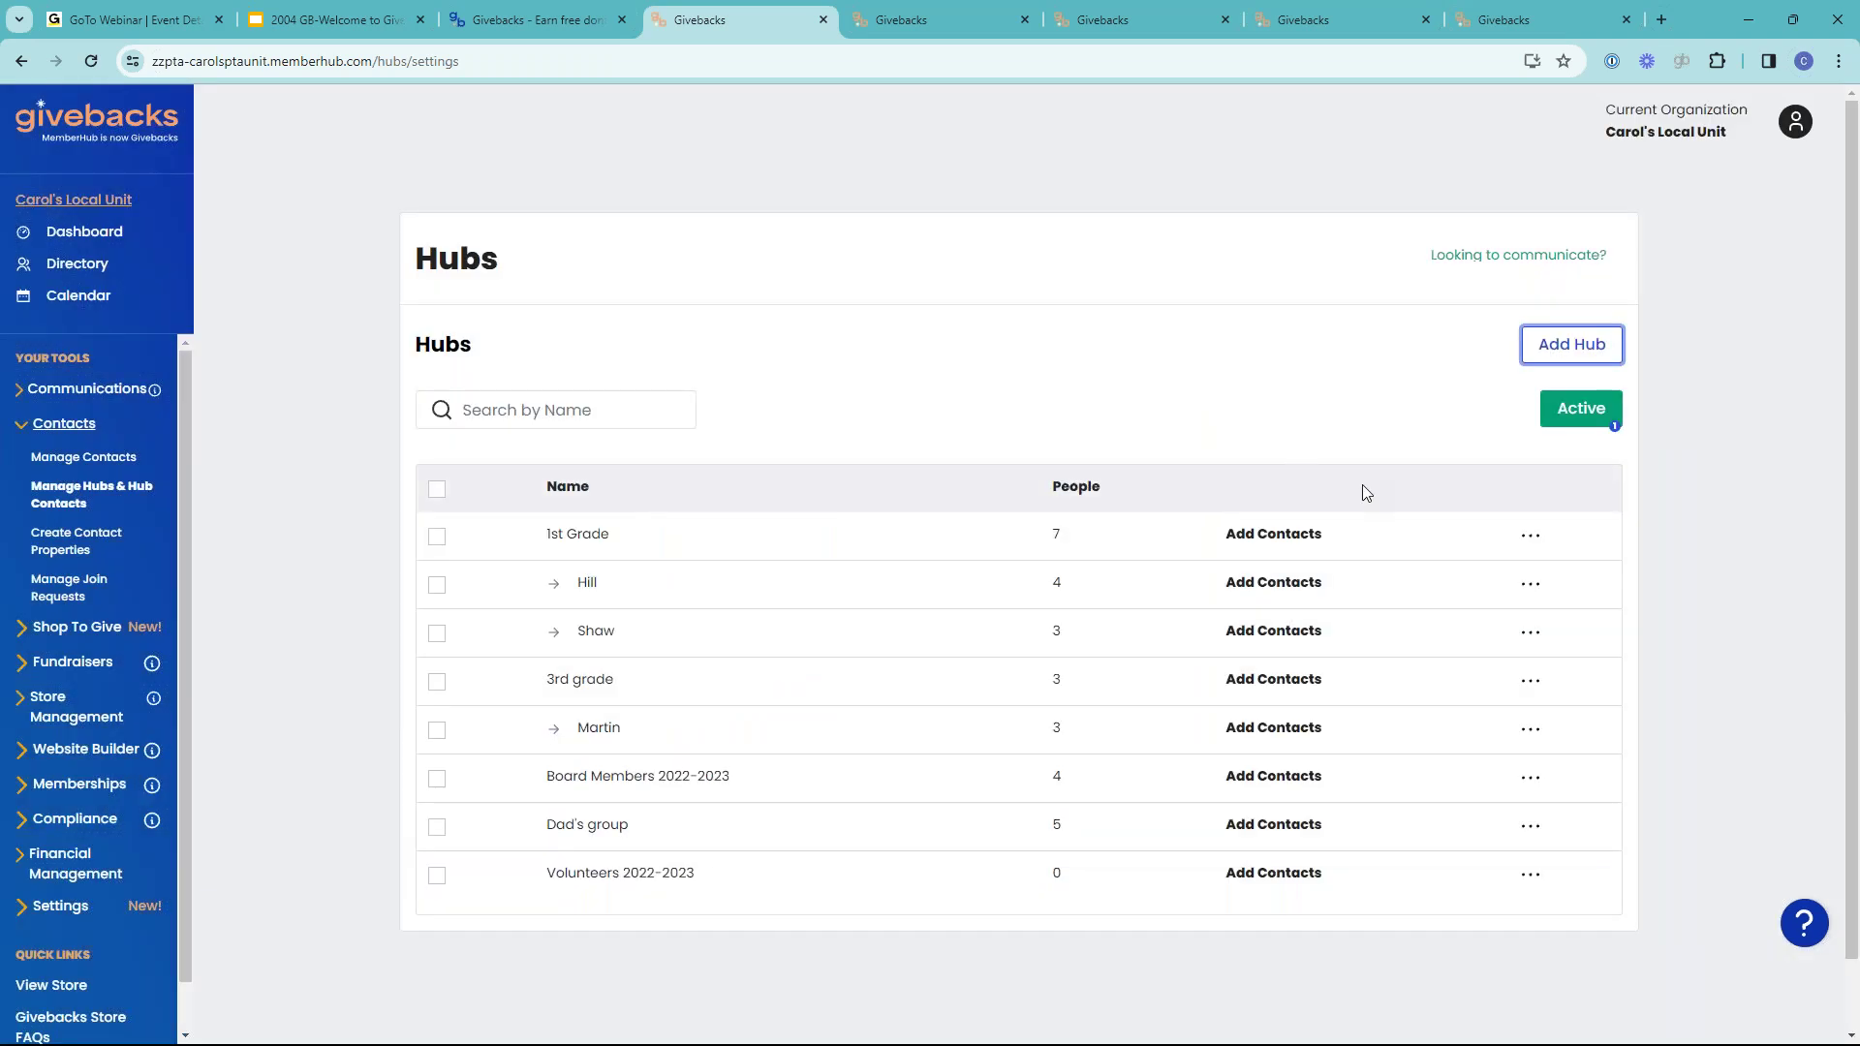
# - View the ways to add contacts to the 1st Grade hub and the hub's further management options
pyautogui.click(1306, 544)
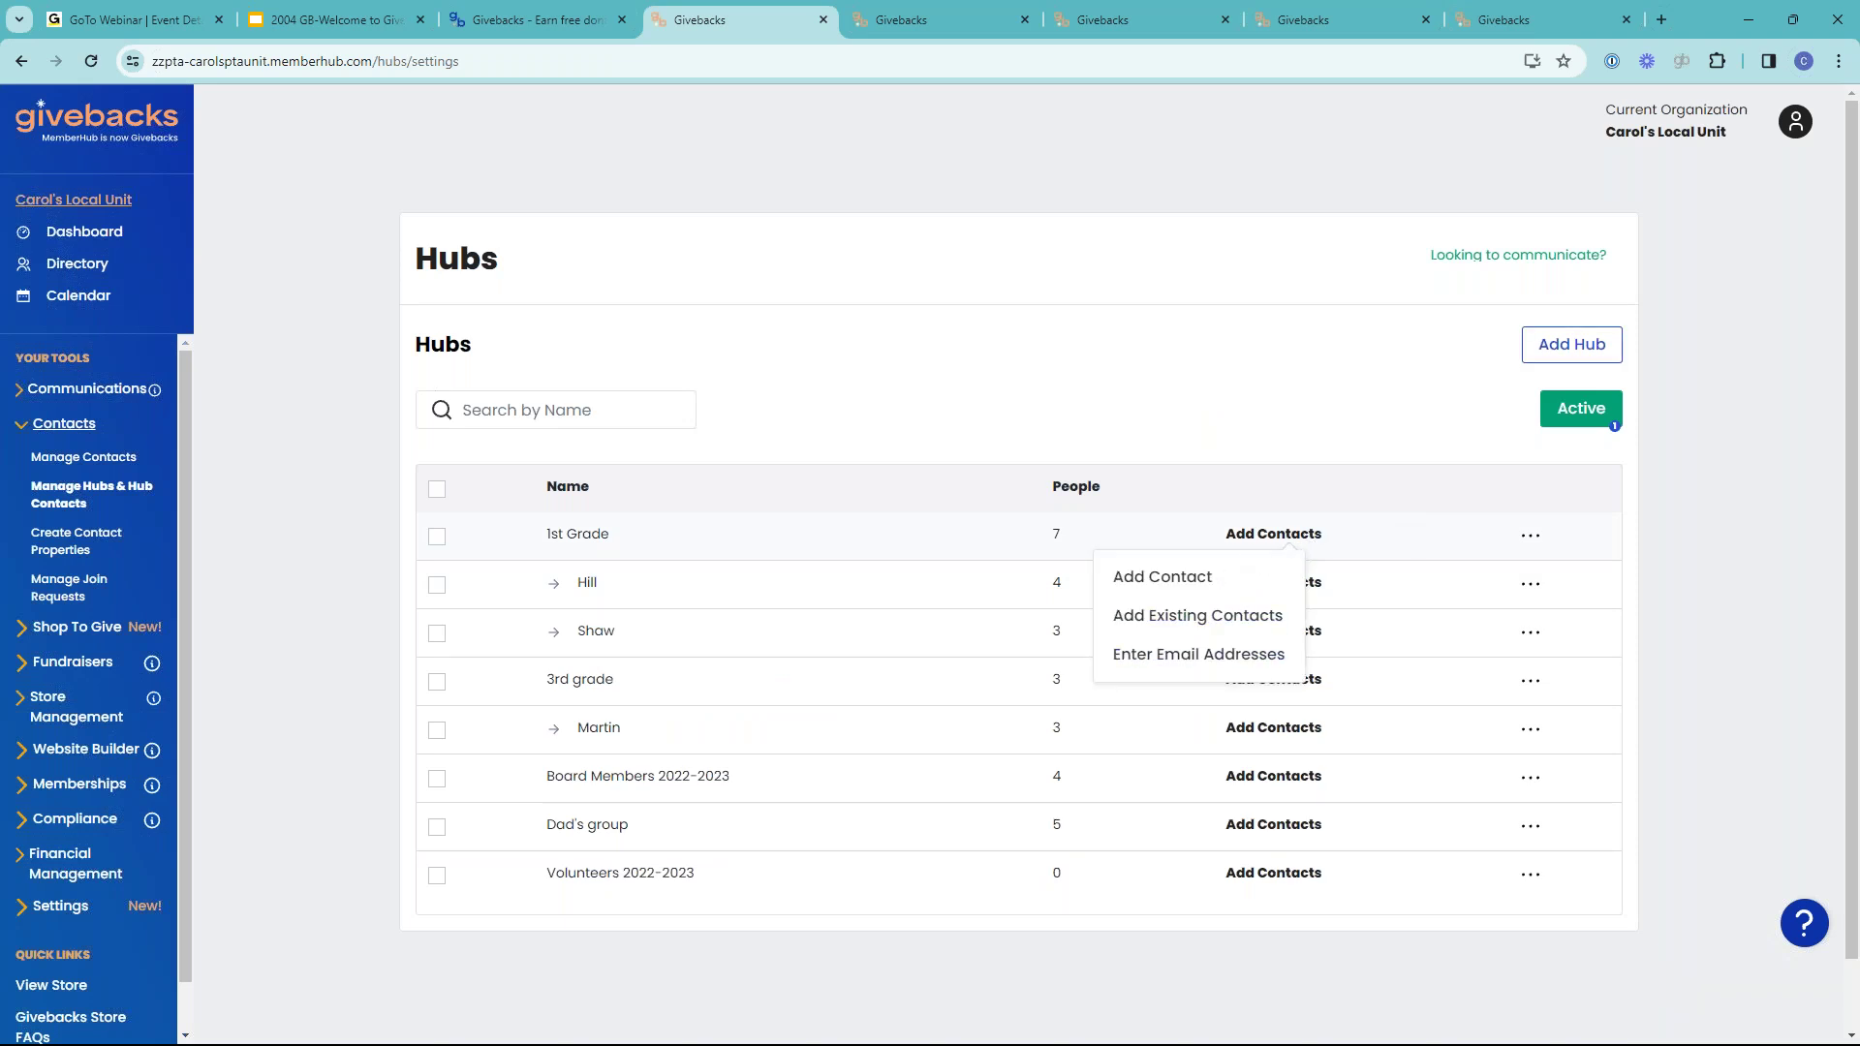
pyautogui.click(1454, 540)
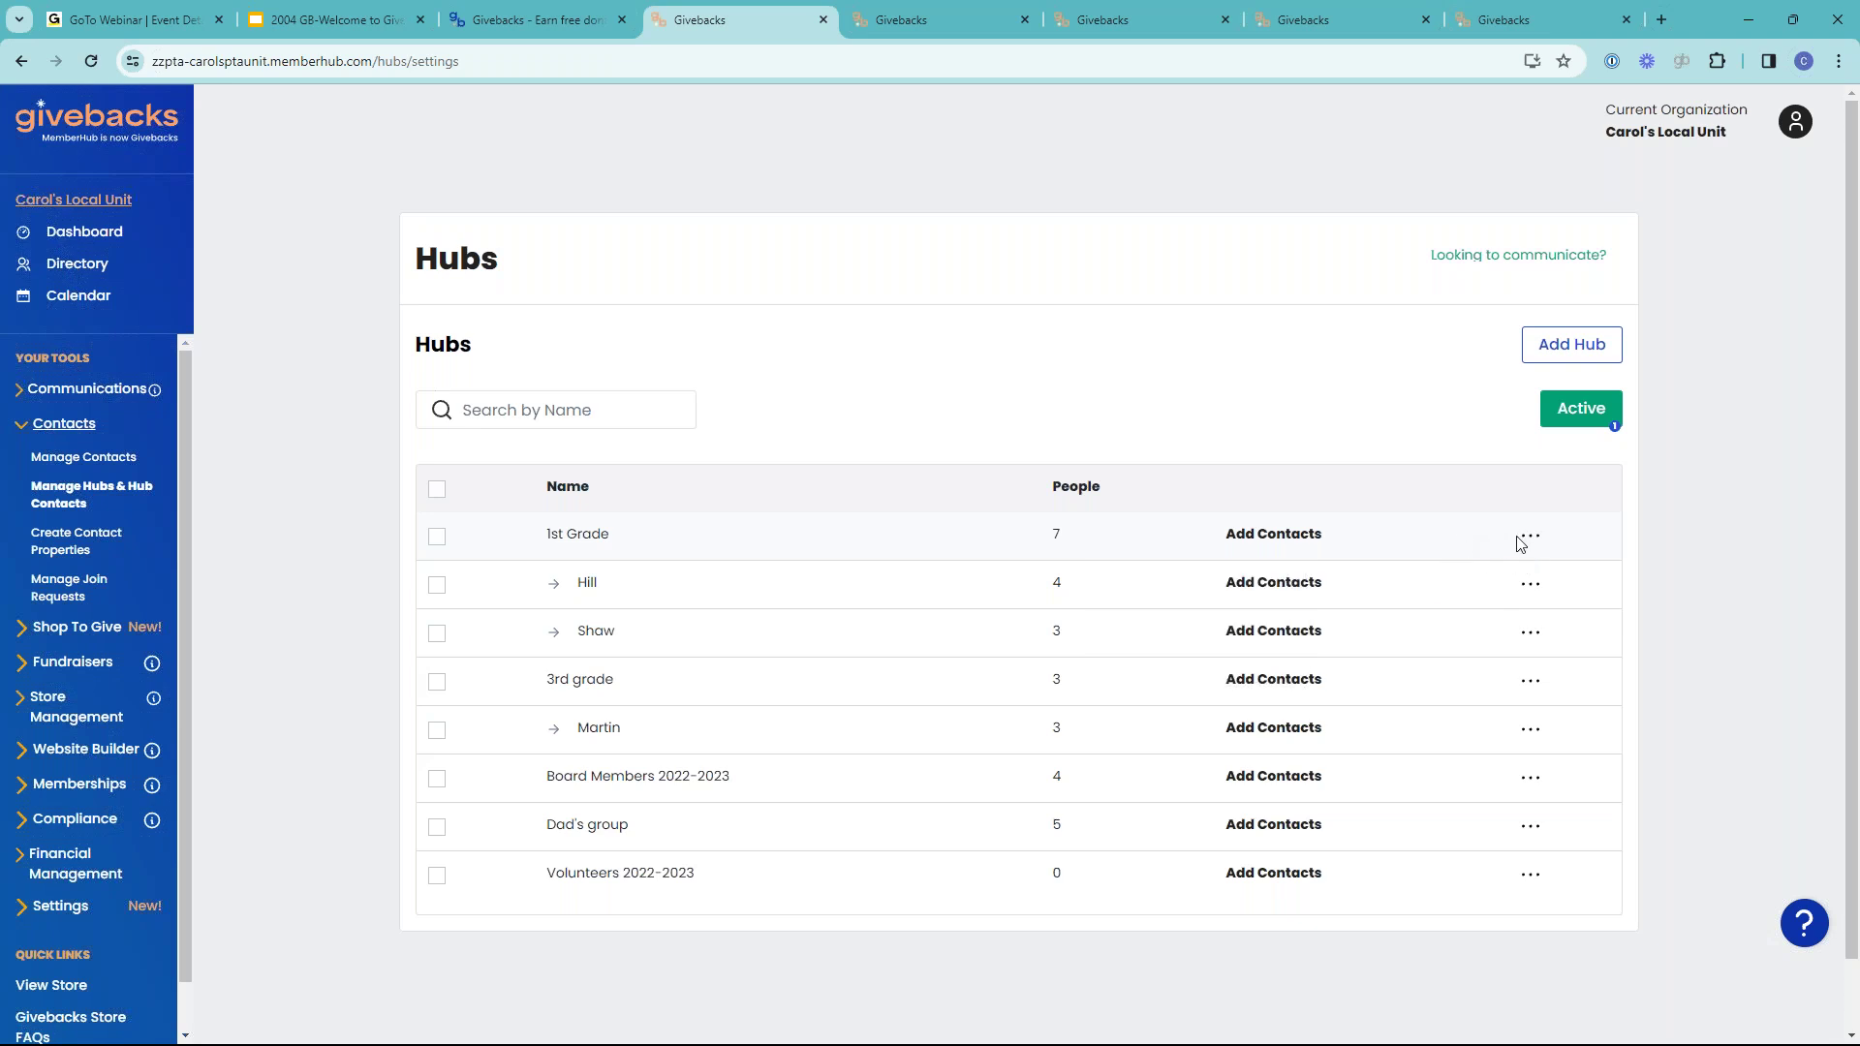
pyautogui.click(1530, 541)
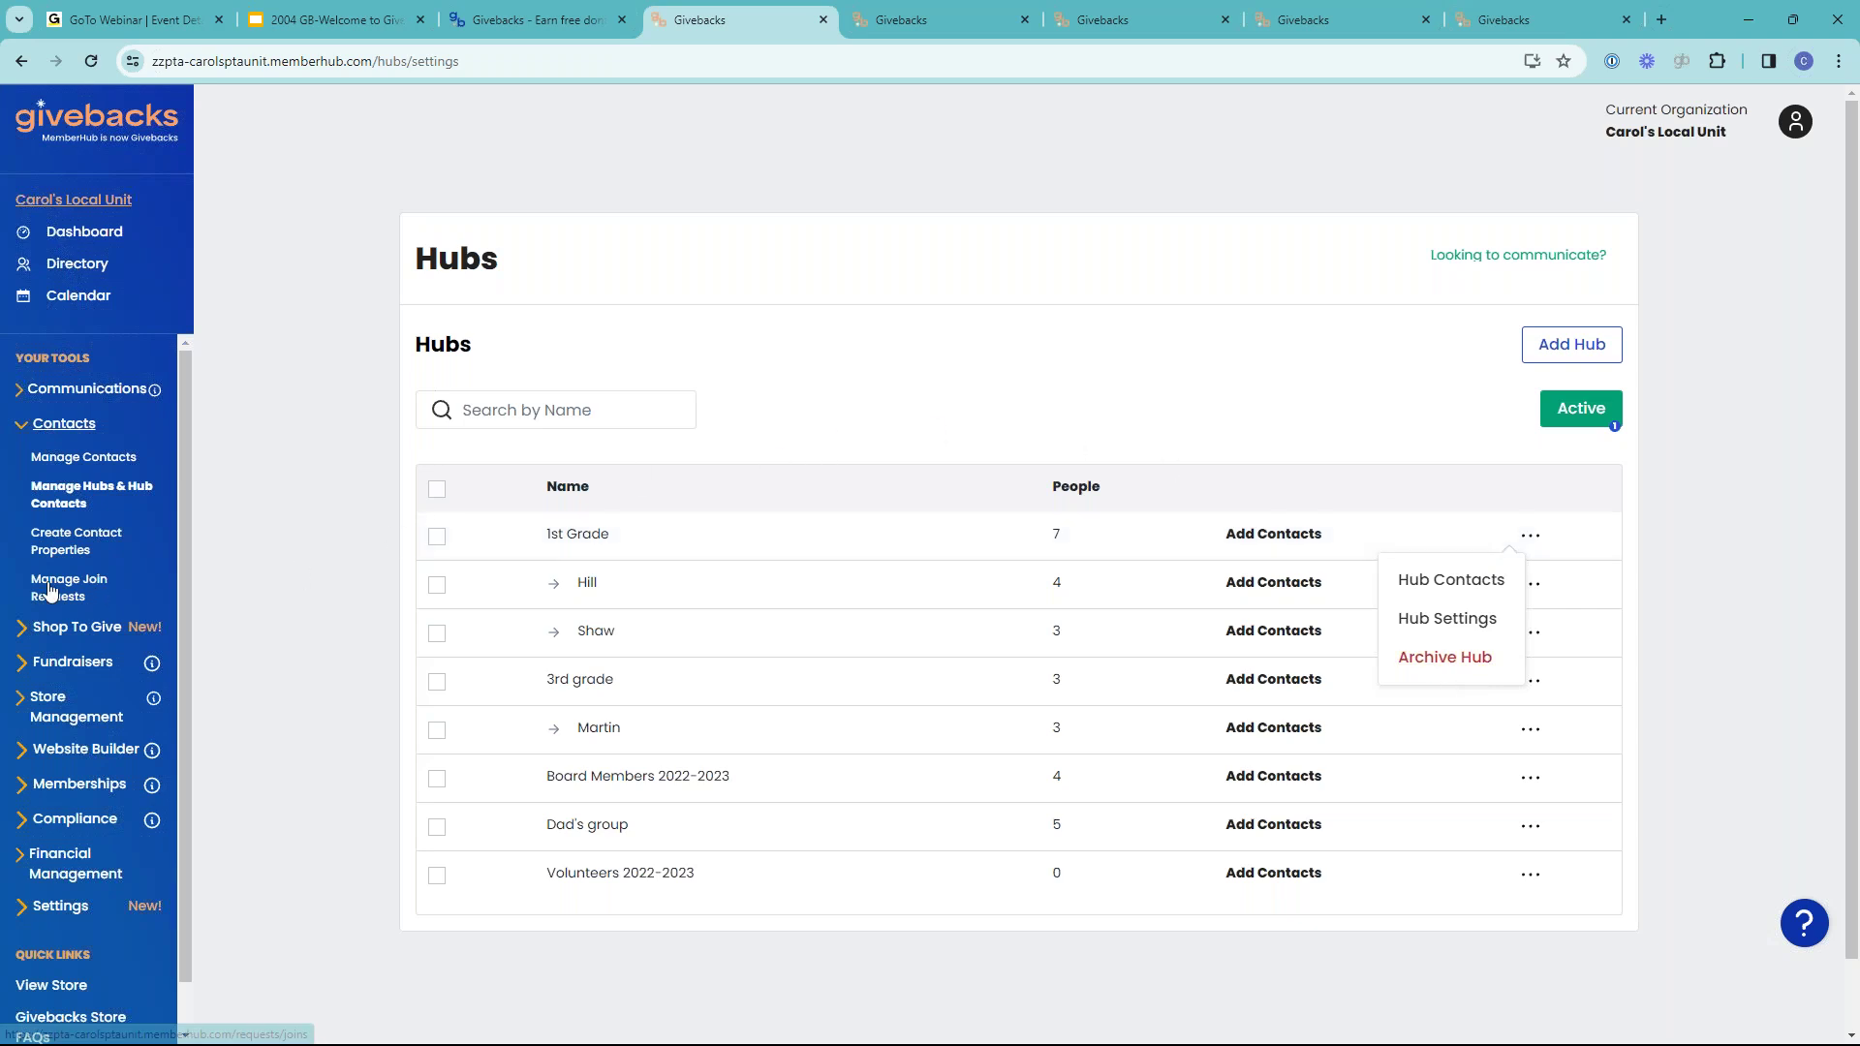
# - View the contact properties, and open the join requests and select the second and third requests
pyautogui.click(63, 536)
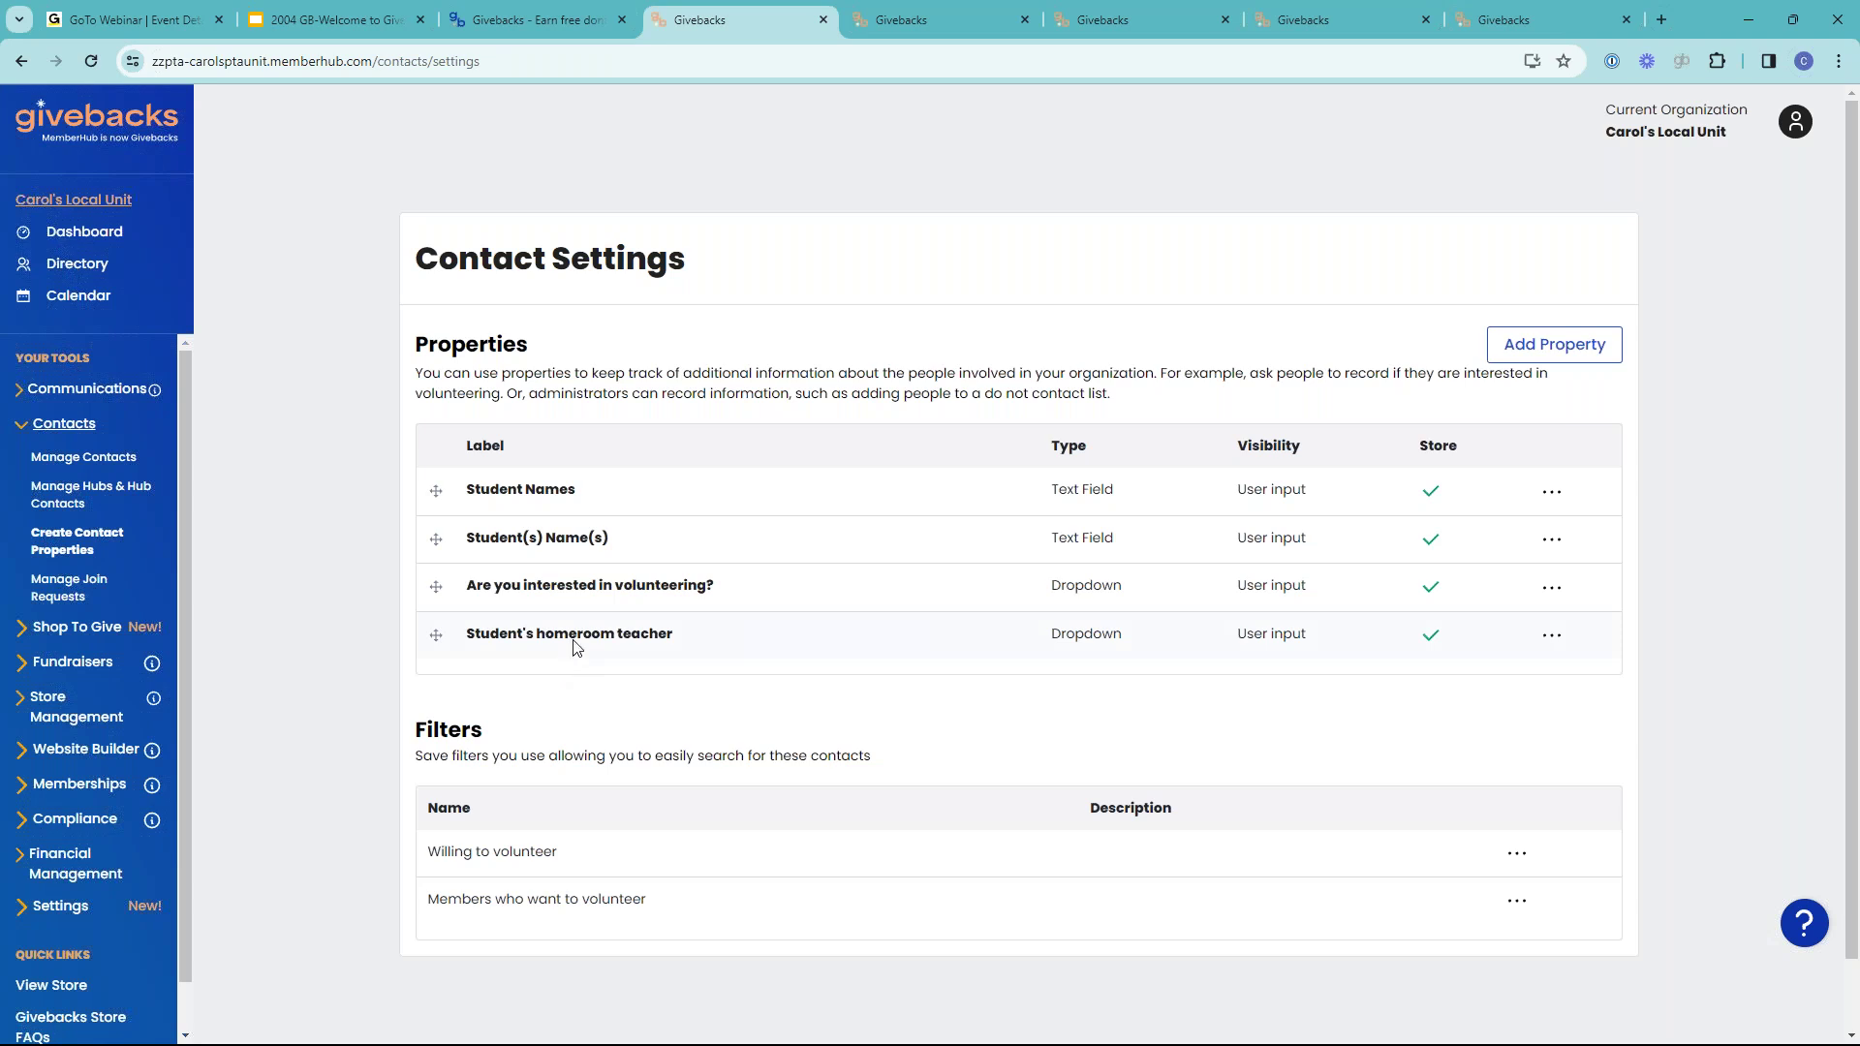
pyautogui.click(81, 592)
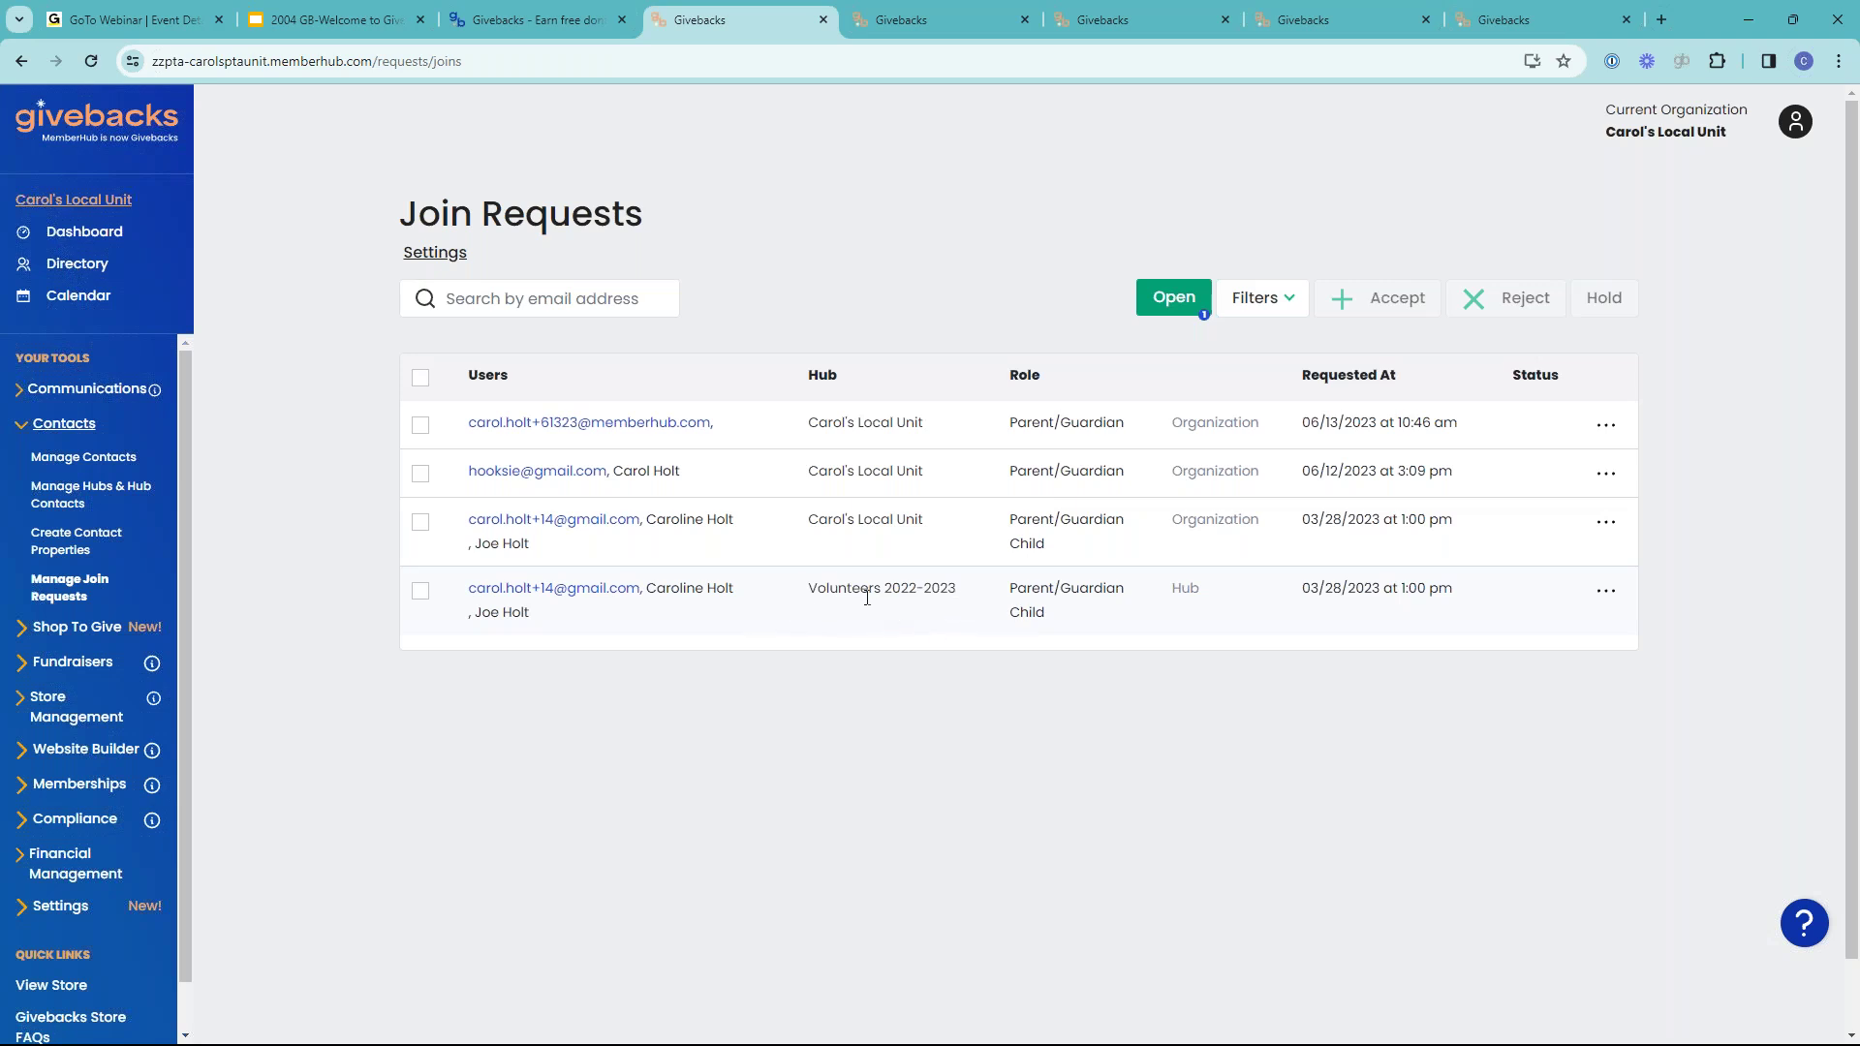
pyautogui.click(420, 475)
pyautogui.click(423, 528)
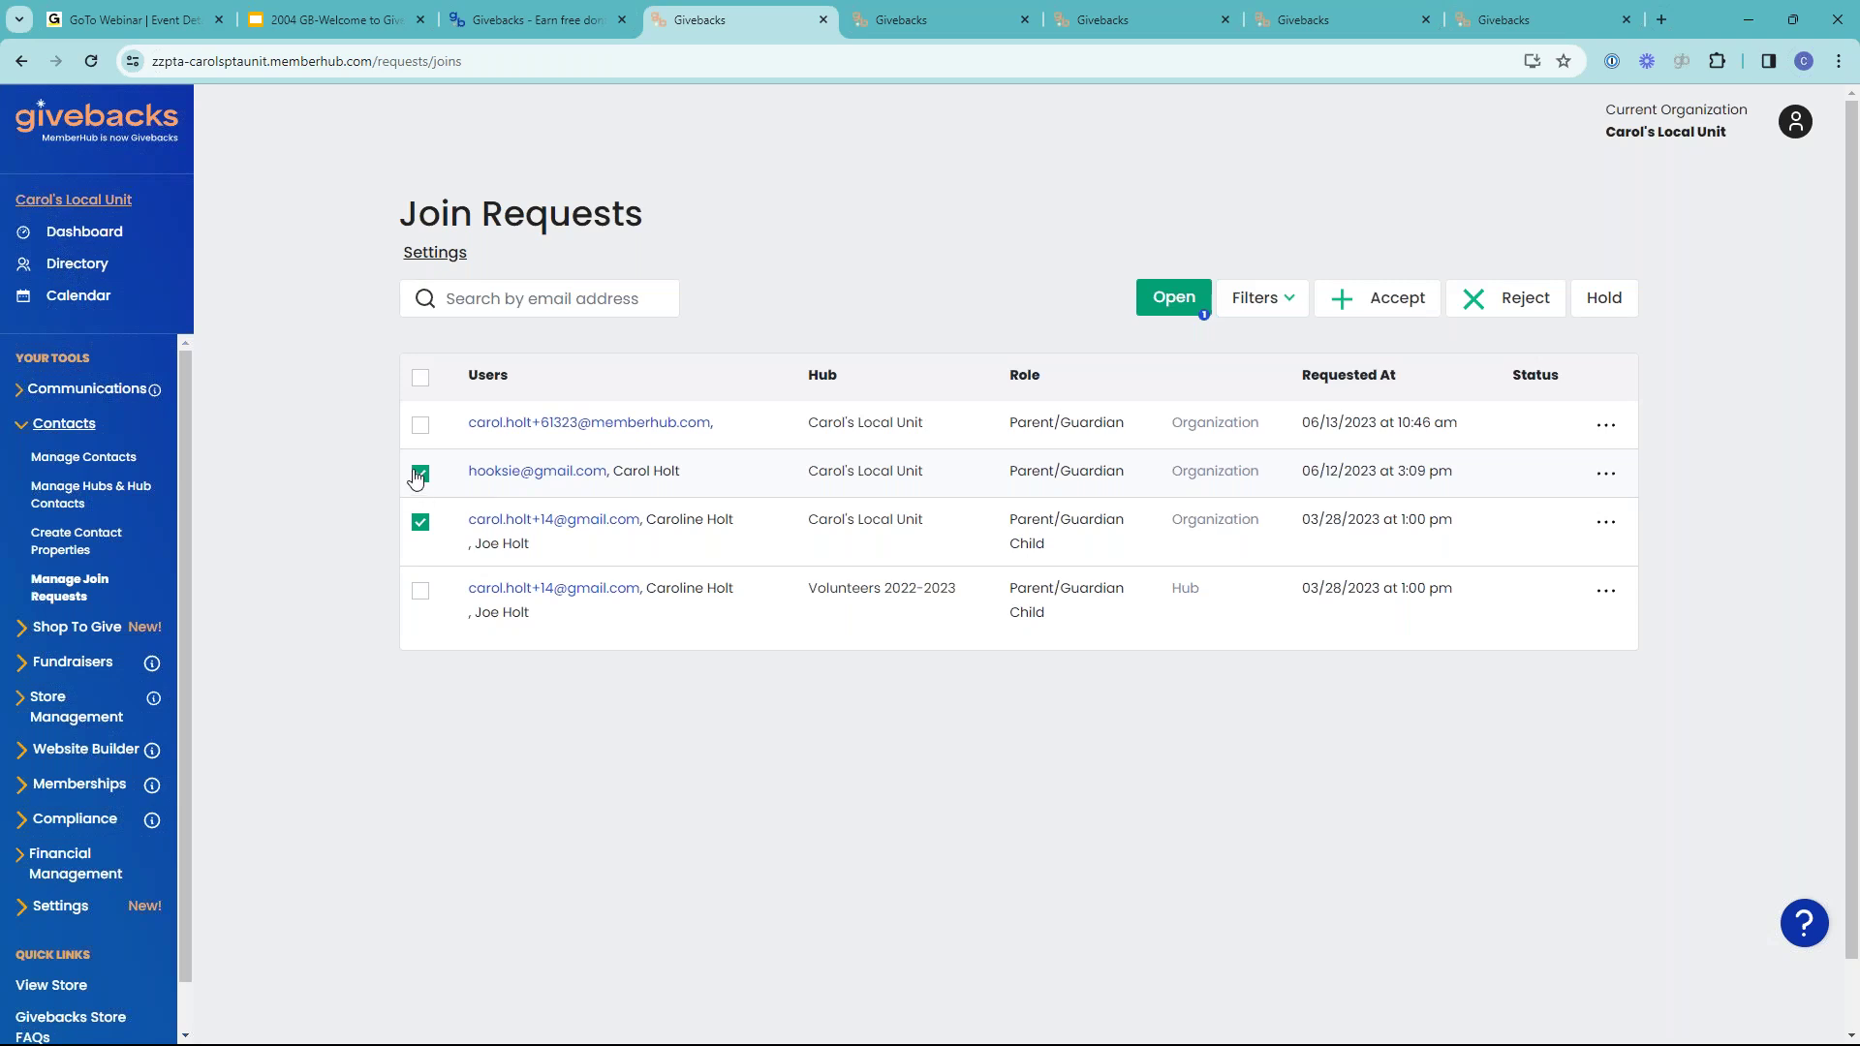
# - Open the join request settings and view the Site Joins section of the organization settings
pyautogui.click(435, 254)
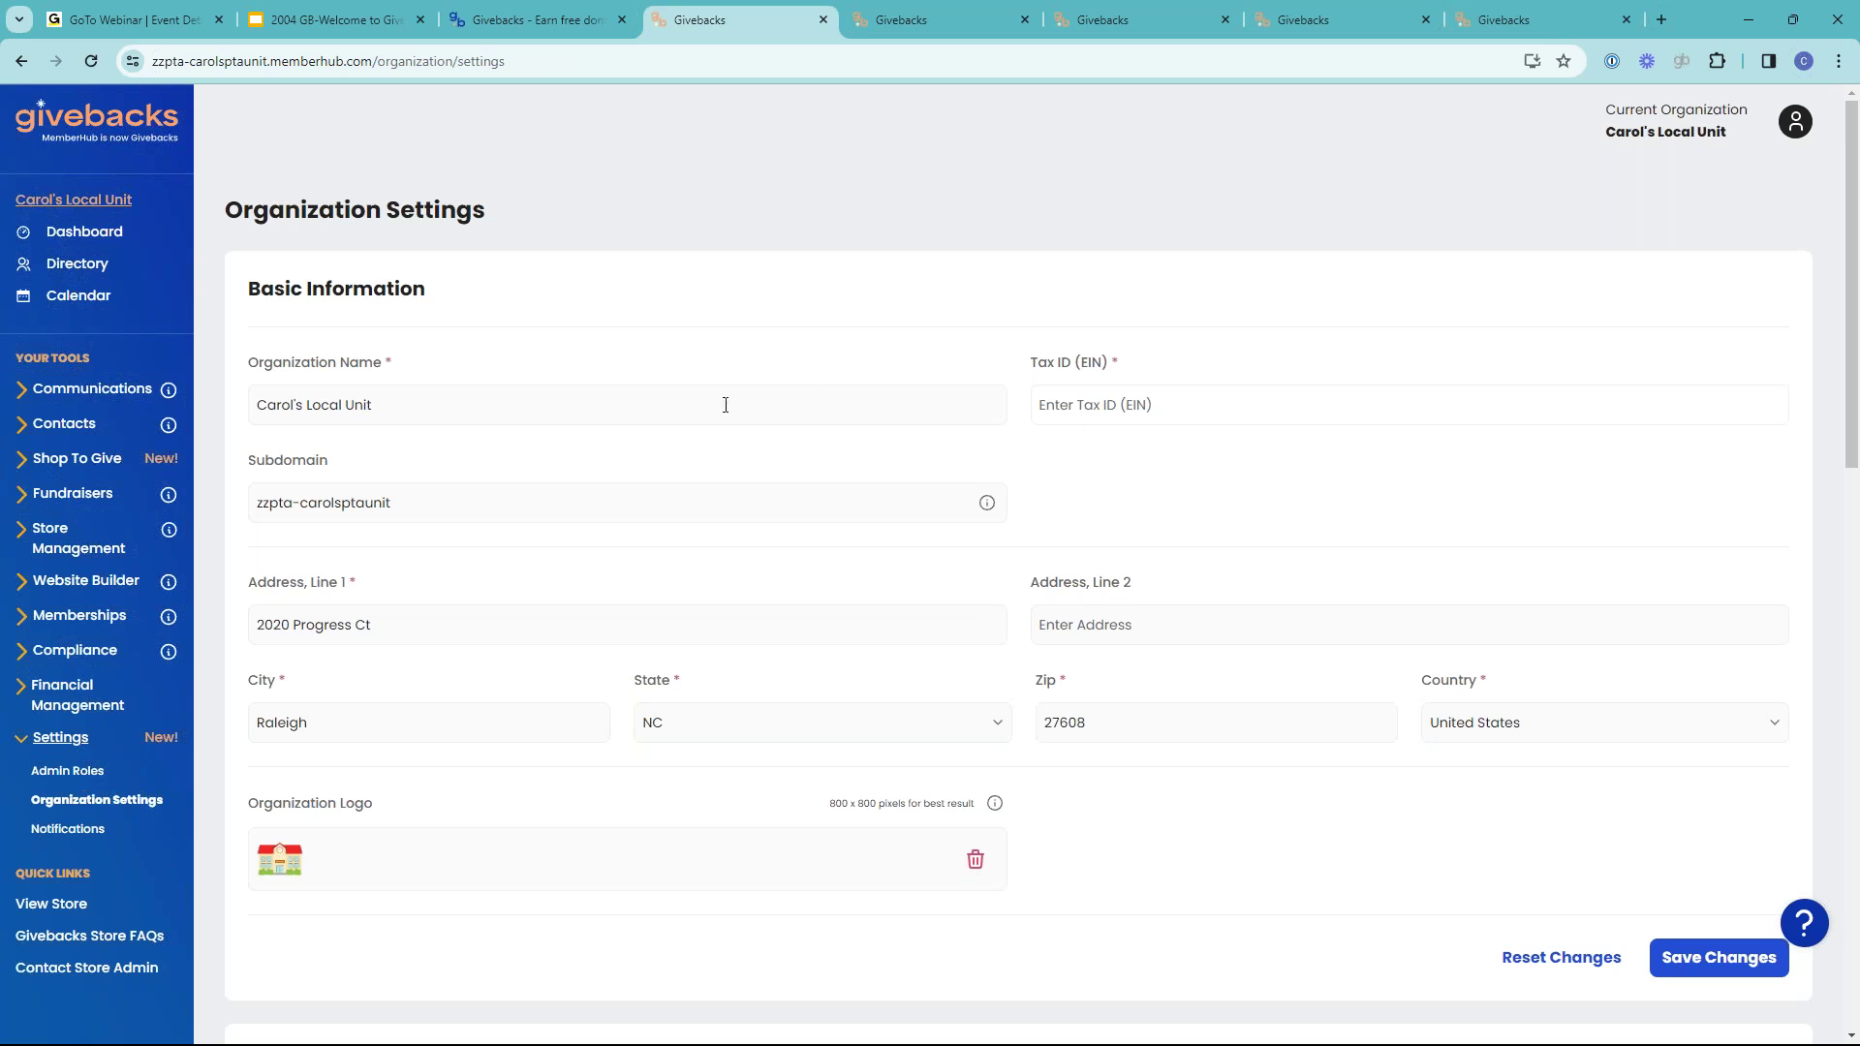
pyautogui.scroll(-4, 790, 690)
pyautogui.scroll(-4, 789, 689)
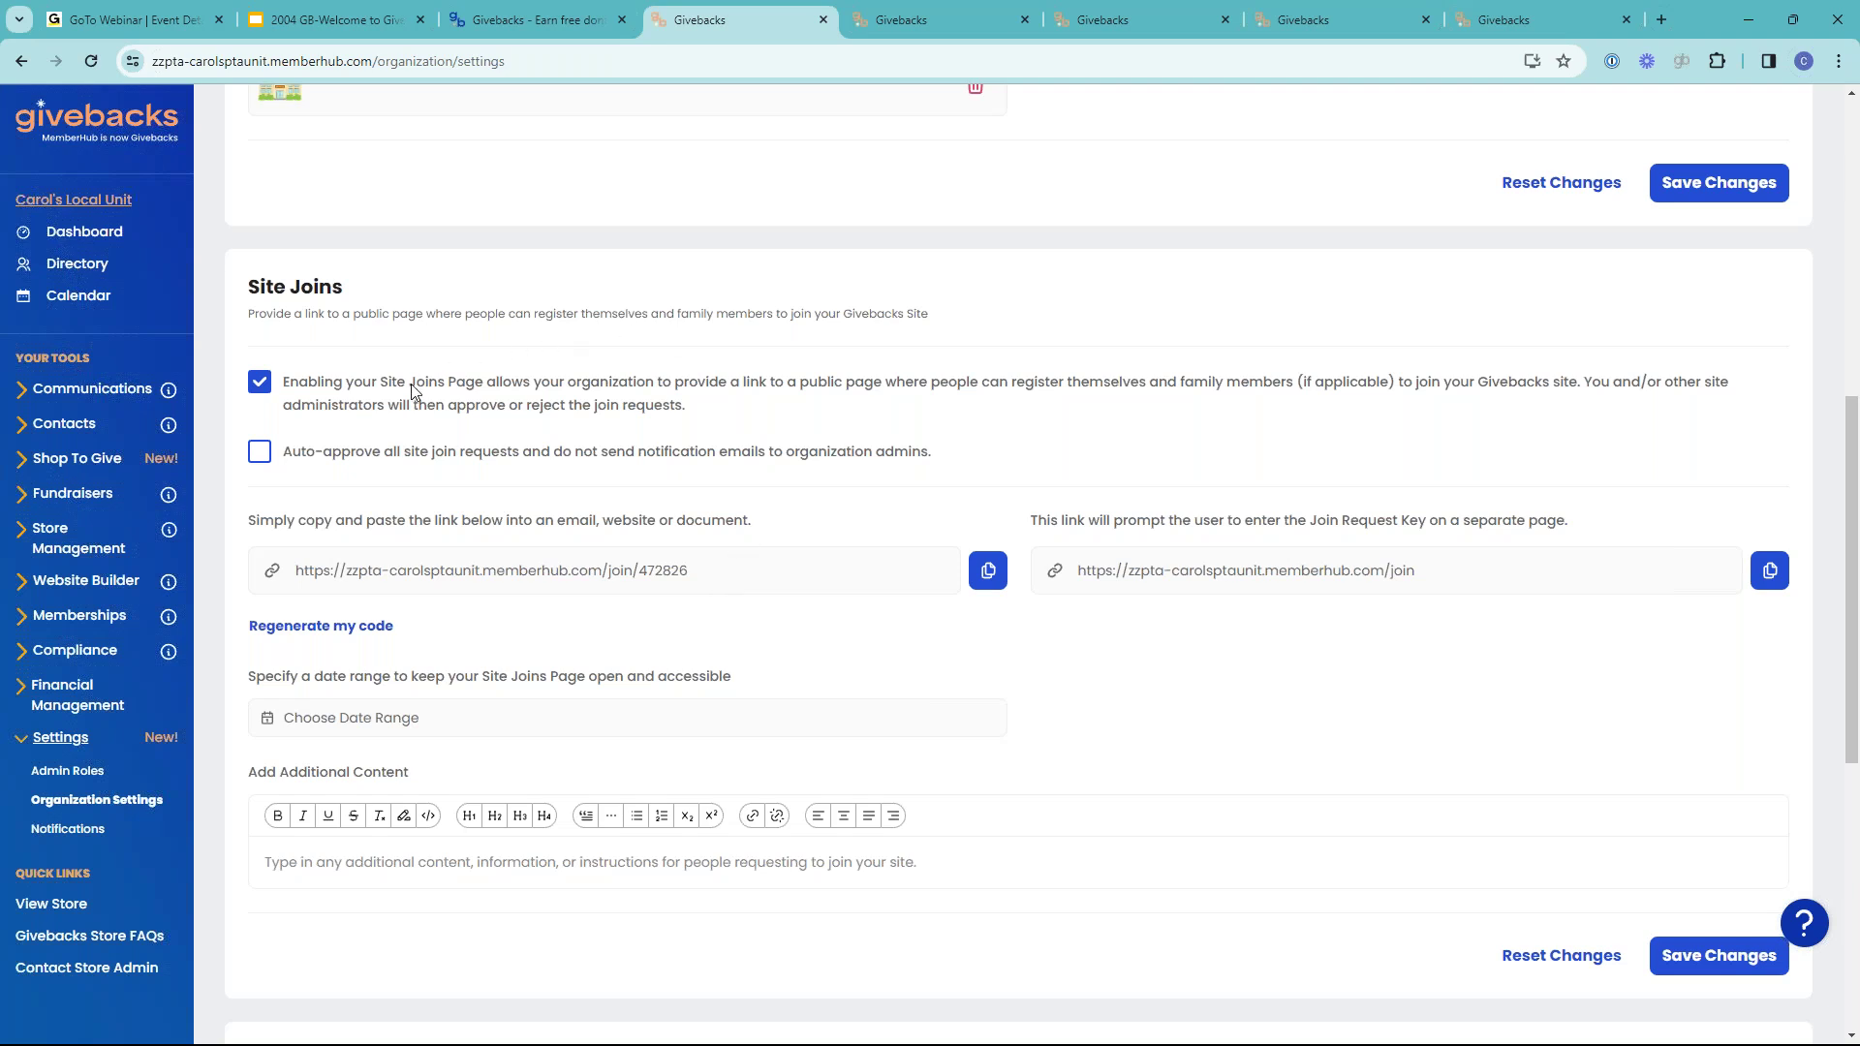
# - Start a new direct email message and check the hubs available as recipients without adding any
pyautogui.click(93, 392)
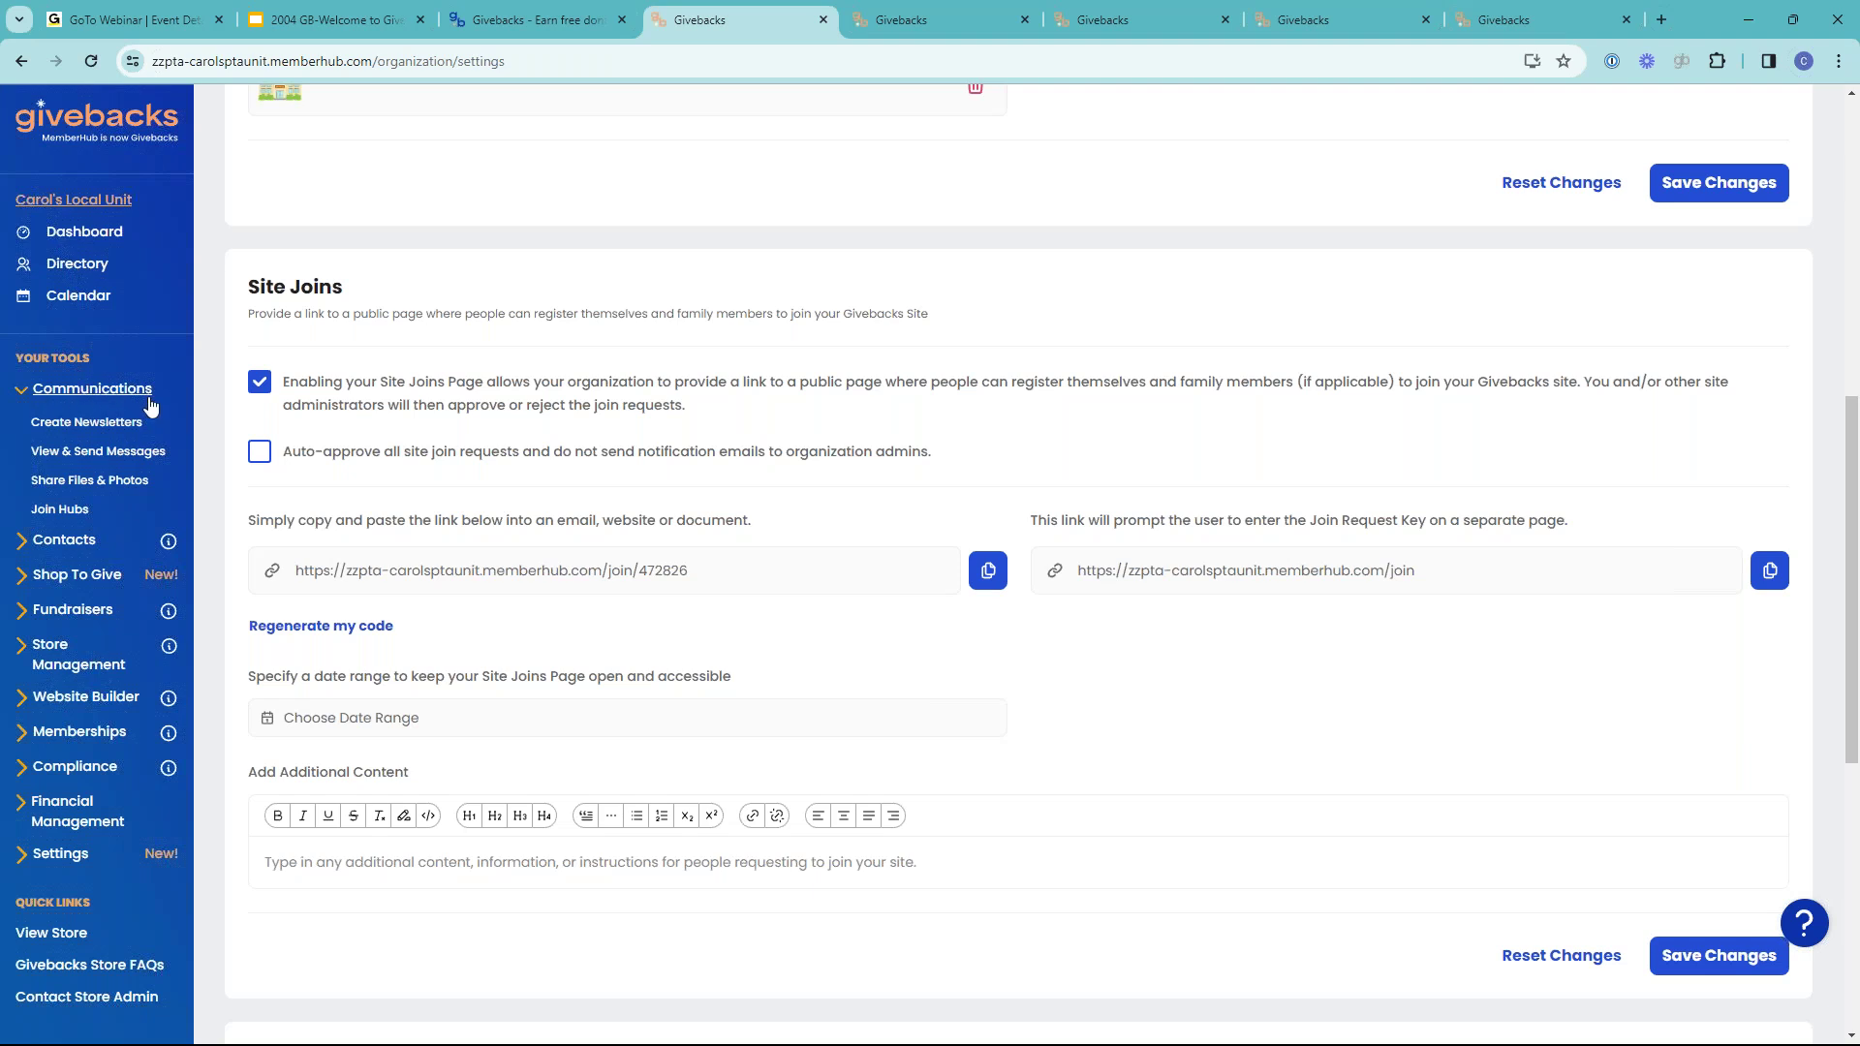
pyautogui.click(146, 452)
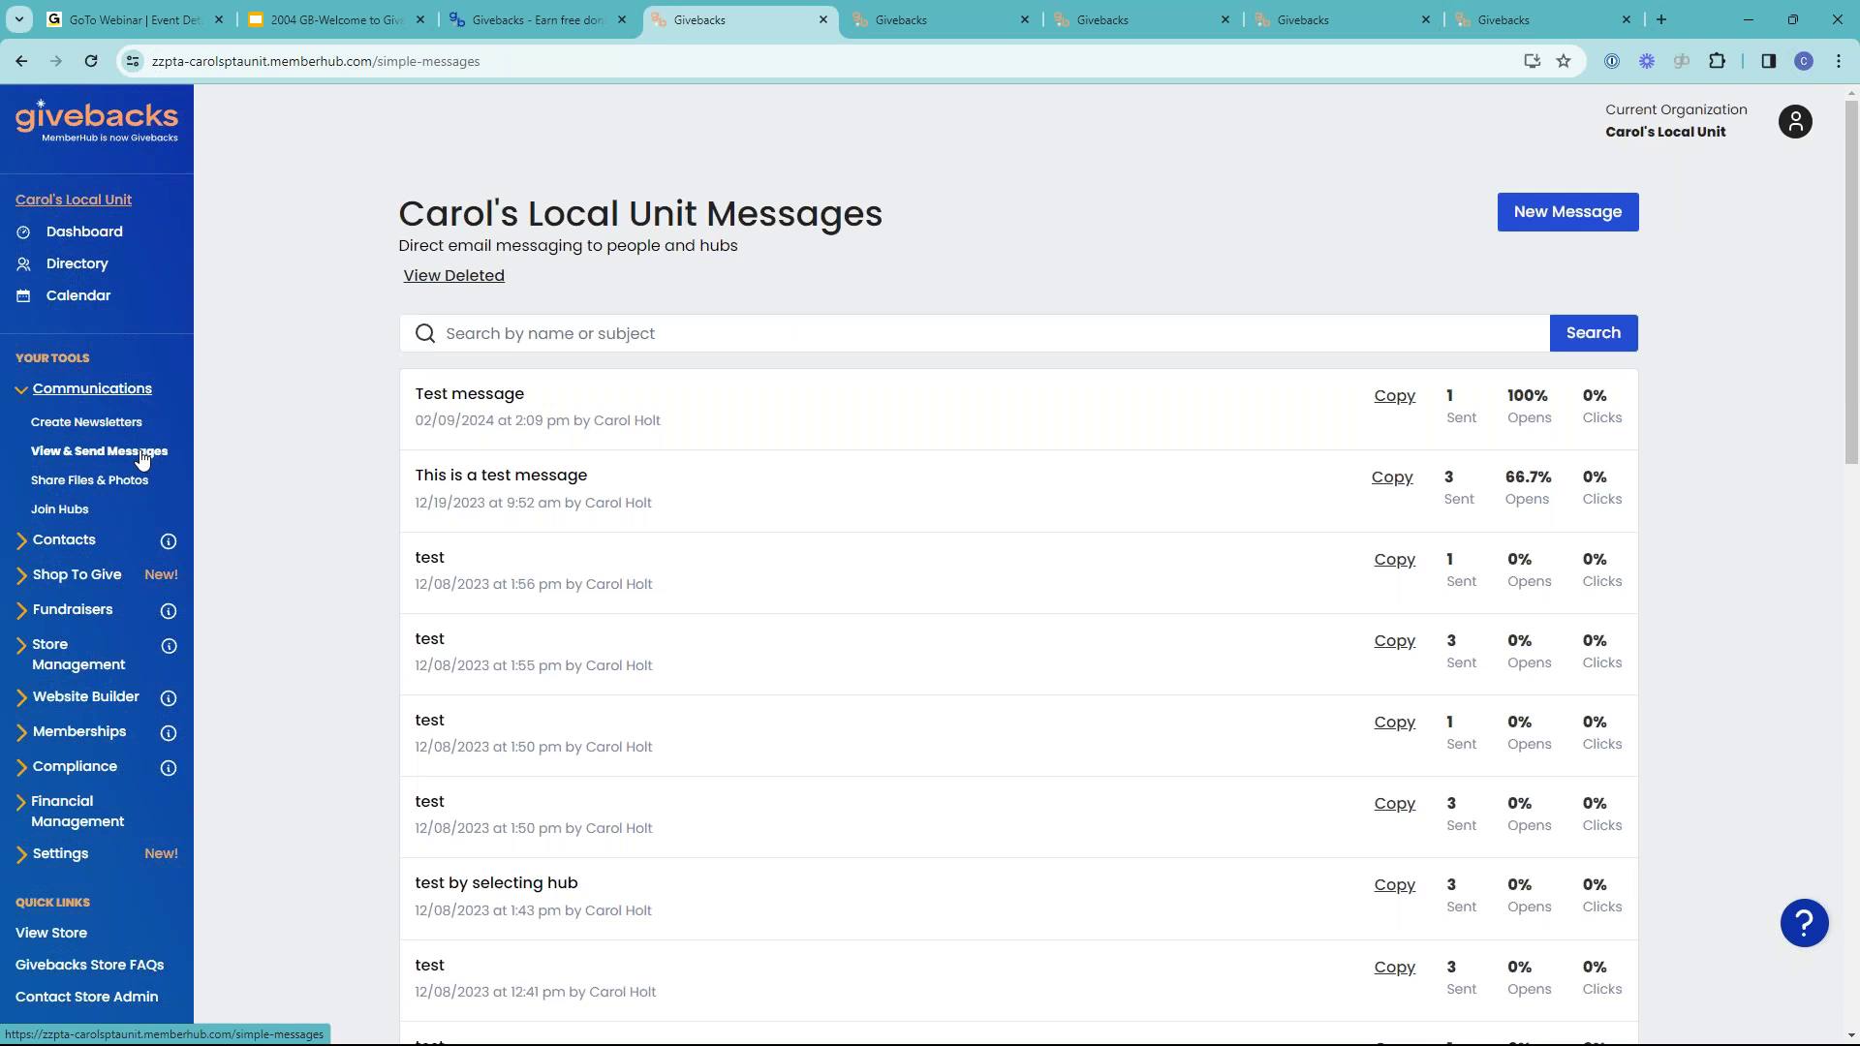
pyautogui.click(1570, 226)
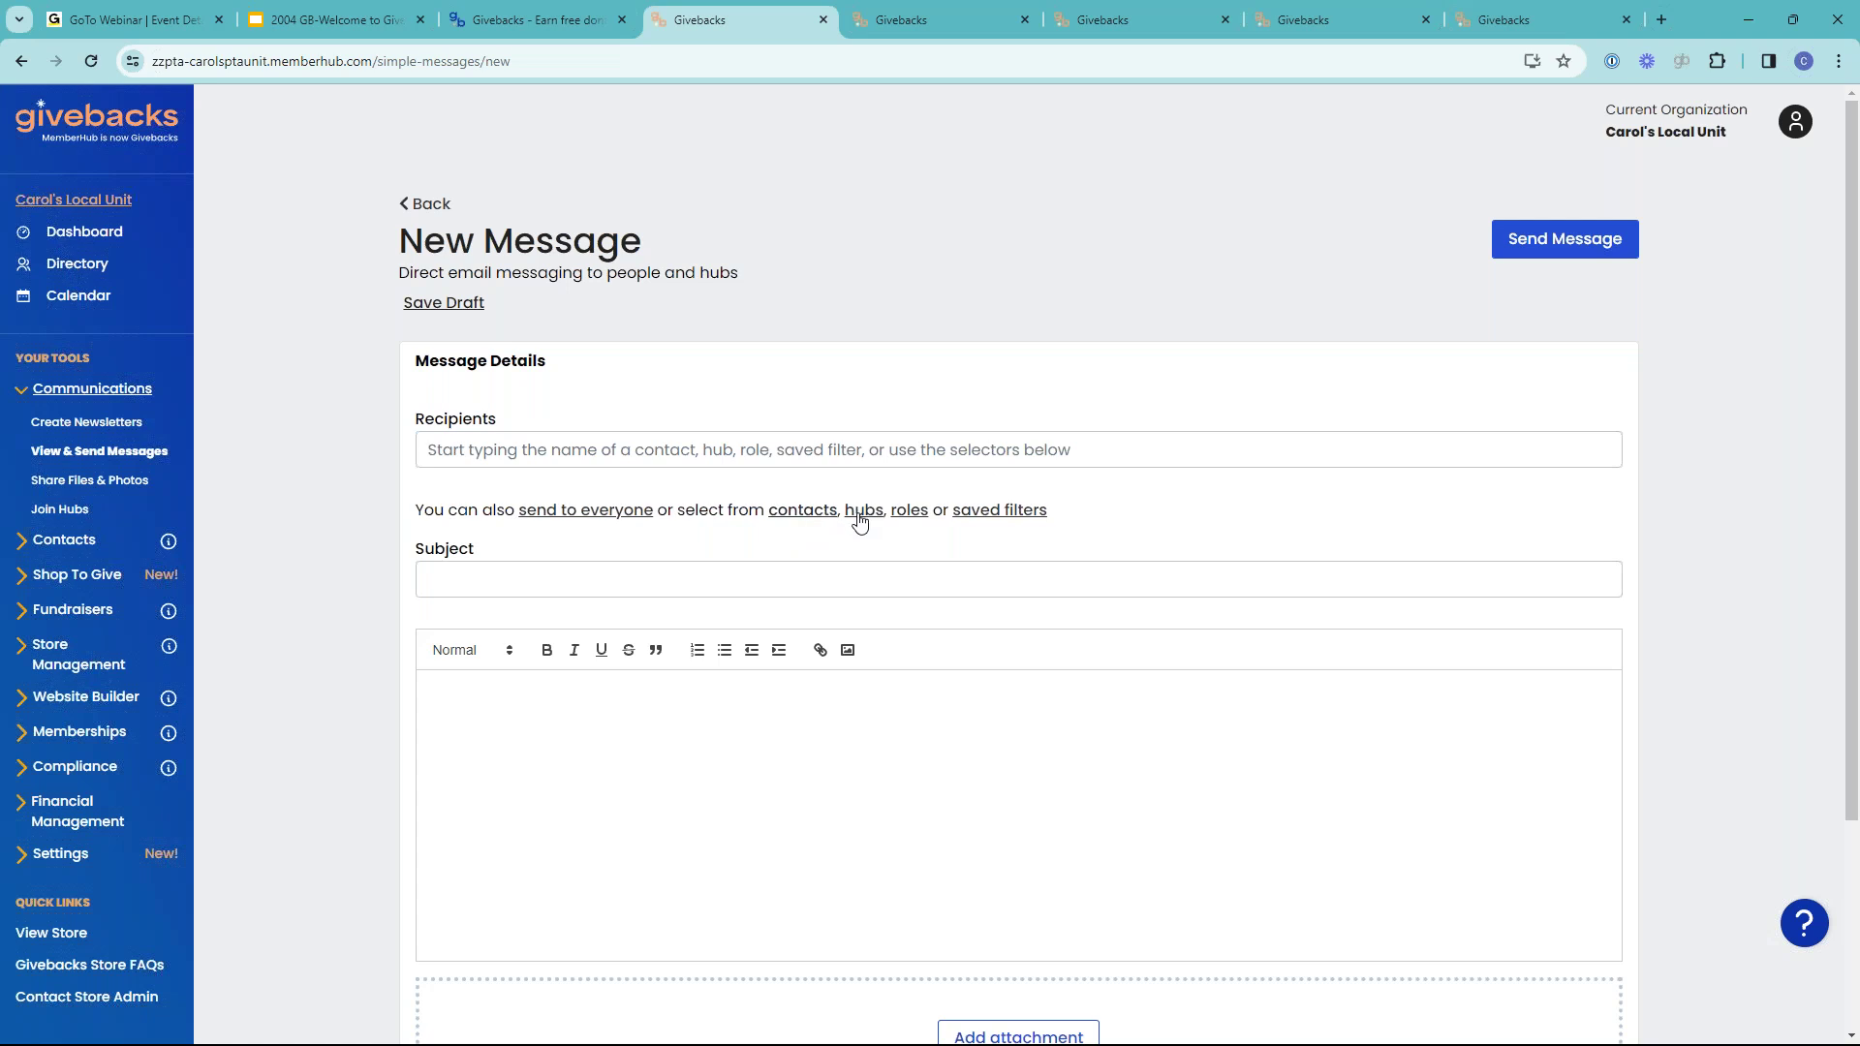
pyautogui.click(861, 513)
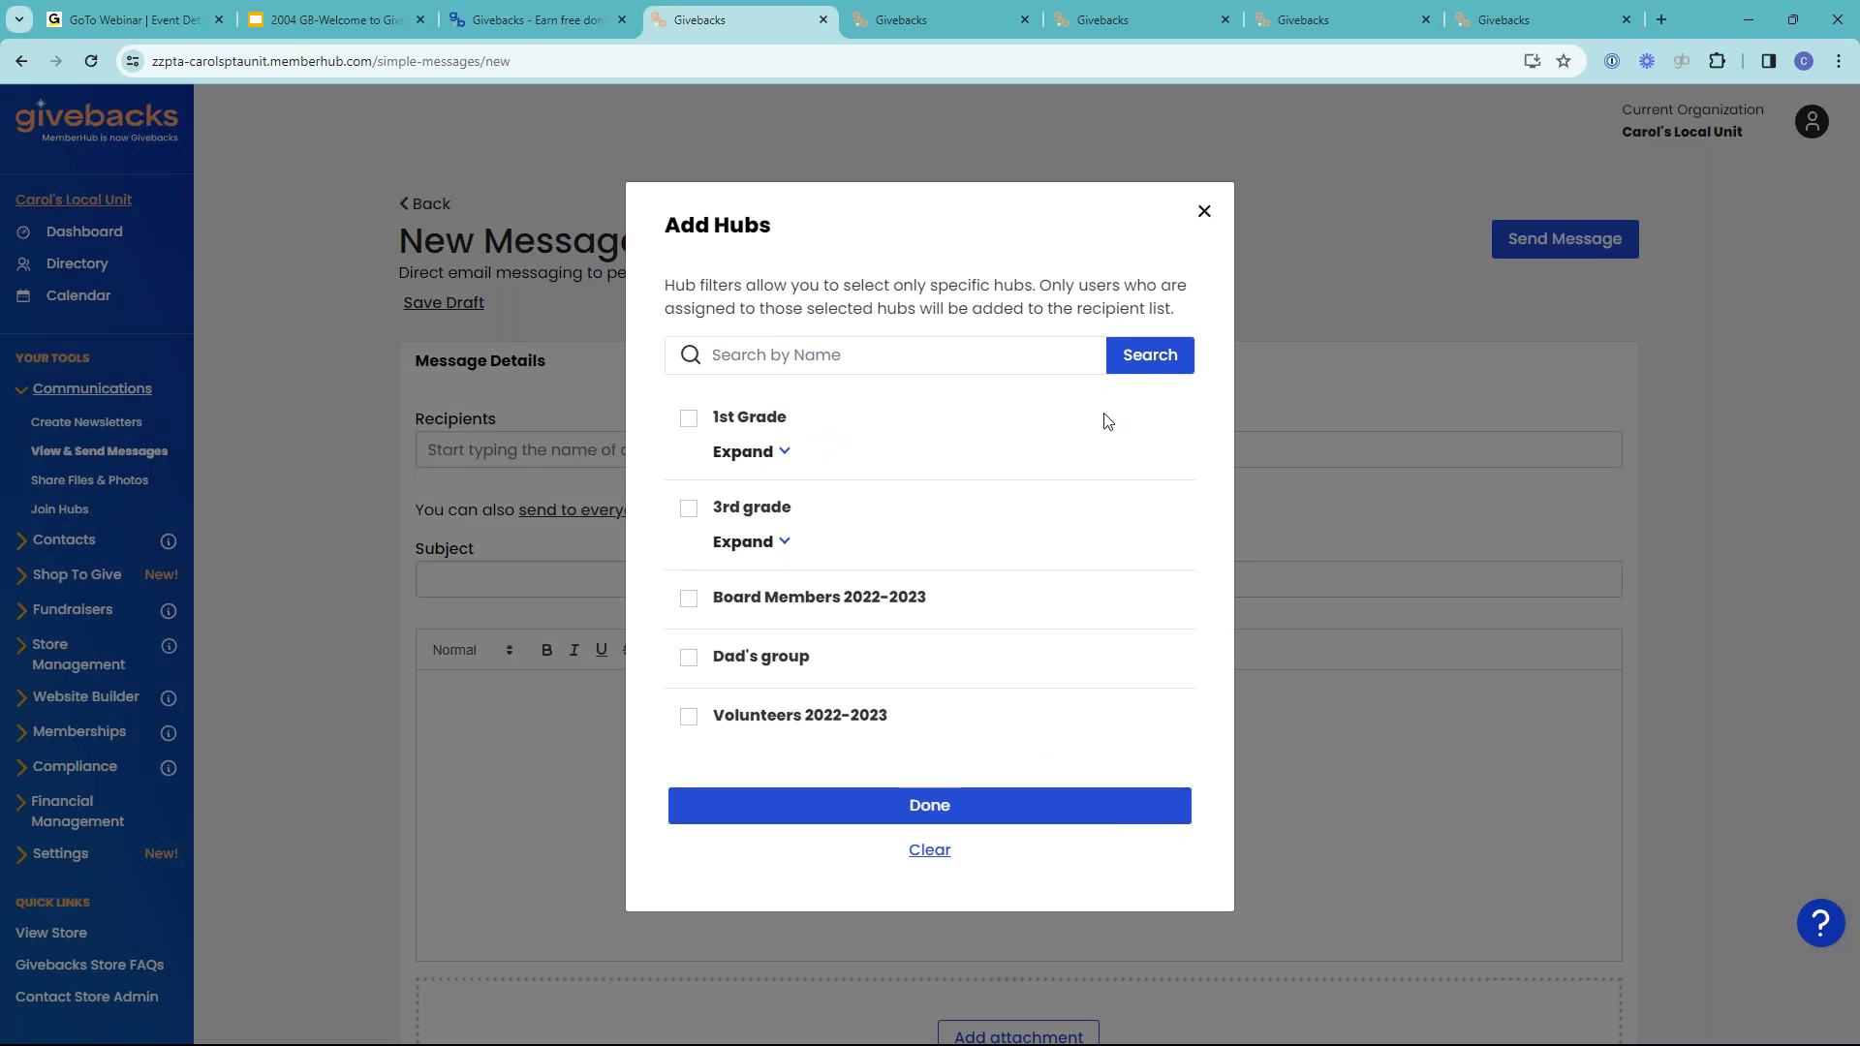
pyautogui.click(1204, 210)
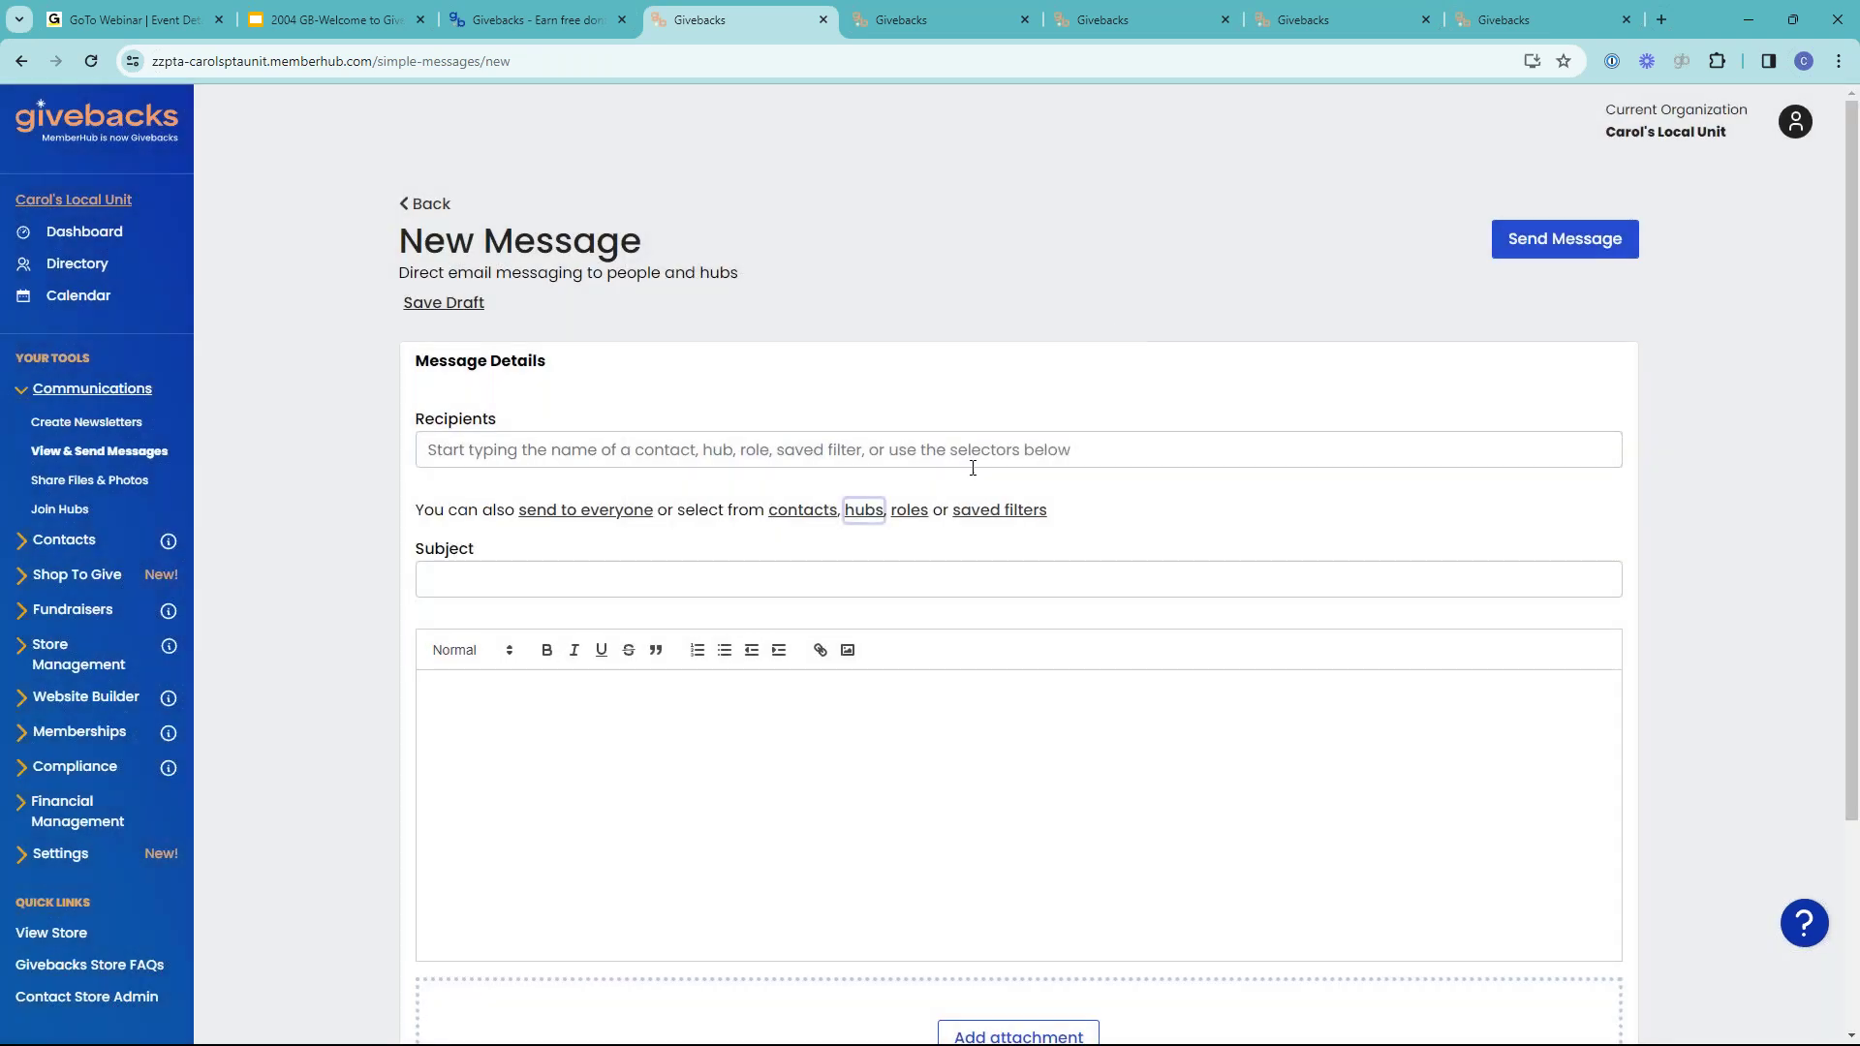
# - Add the Member role filter to the message's recipients and remove it again
pyautogui.click(908, 514)
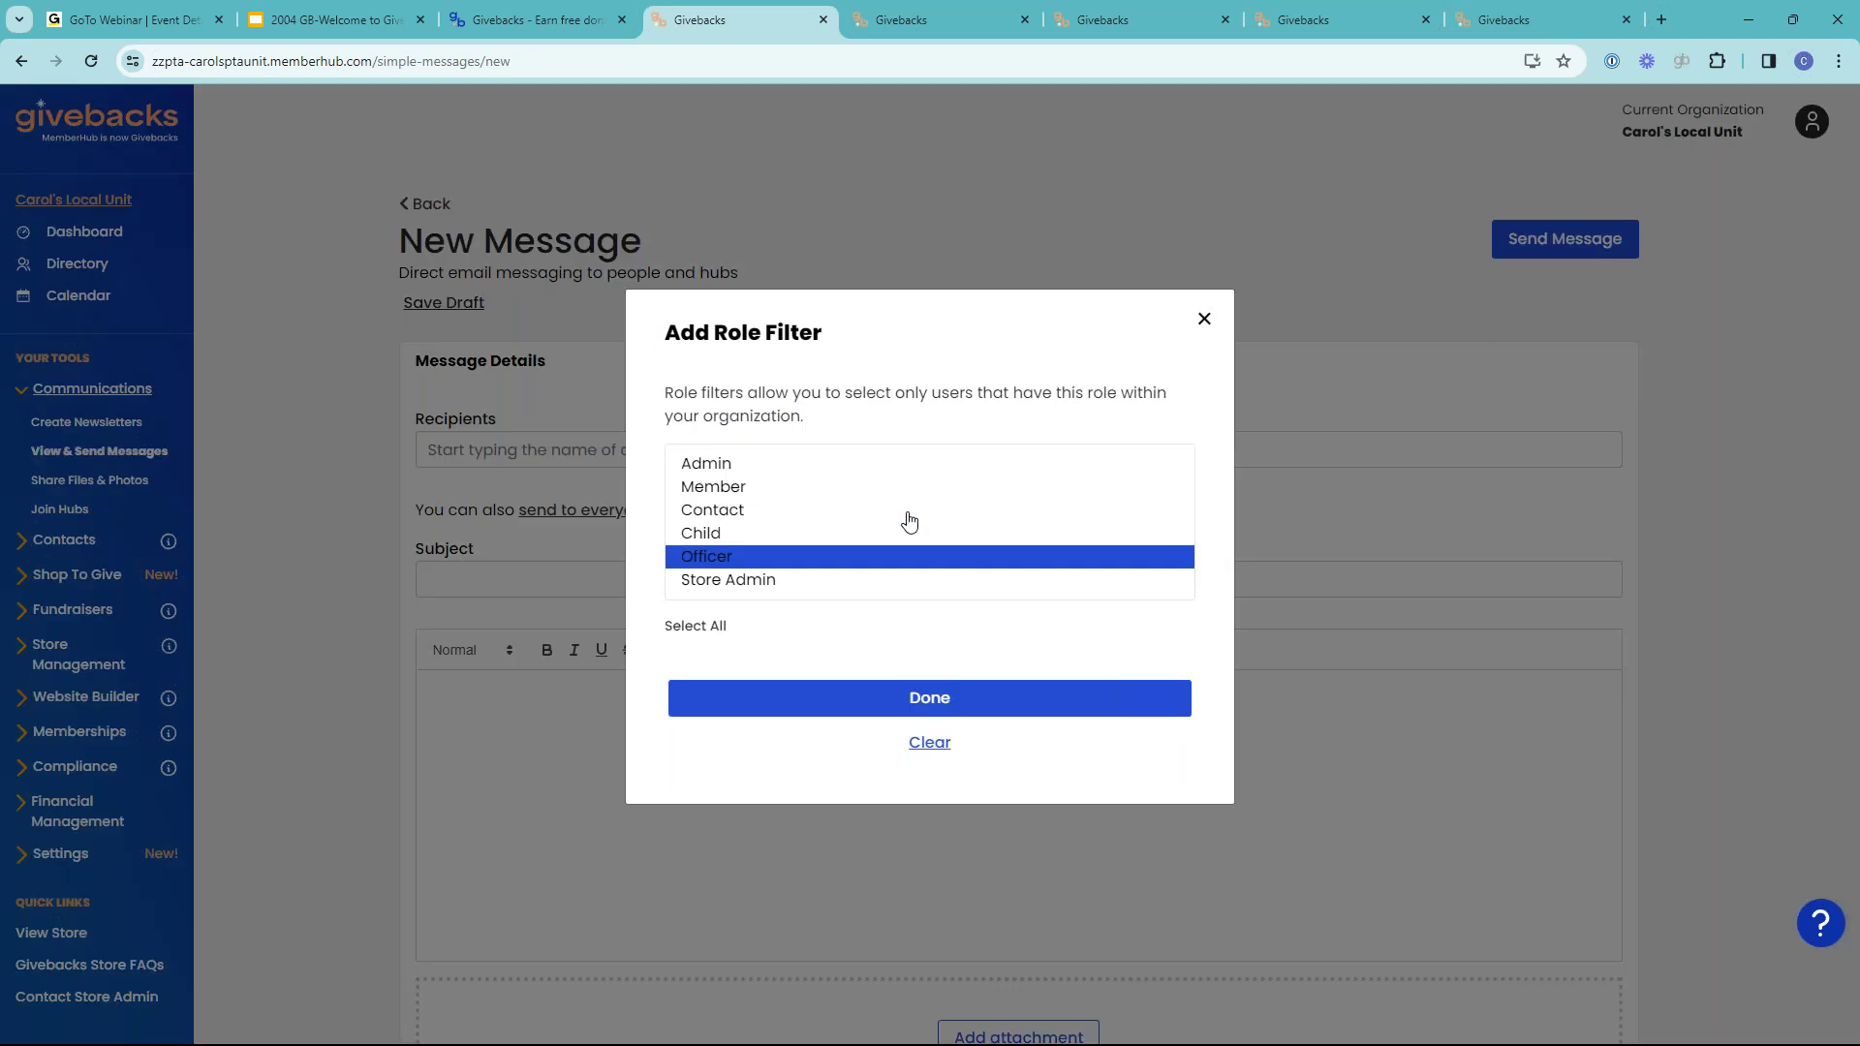
pyautogui.click(733, 489)
pyautogui.click(872, 698)
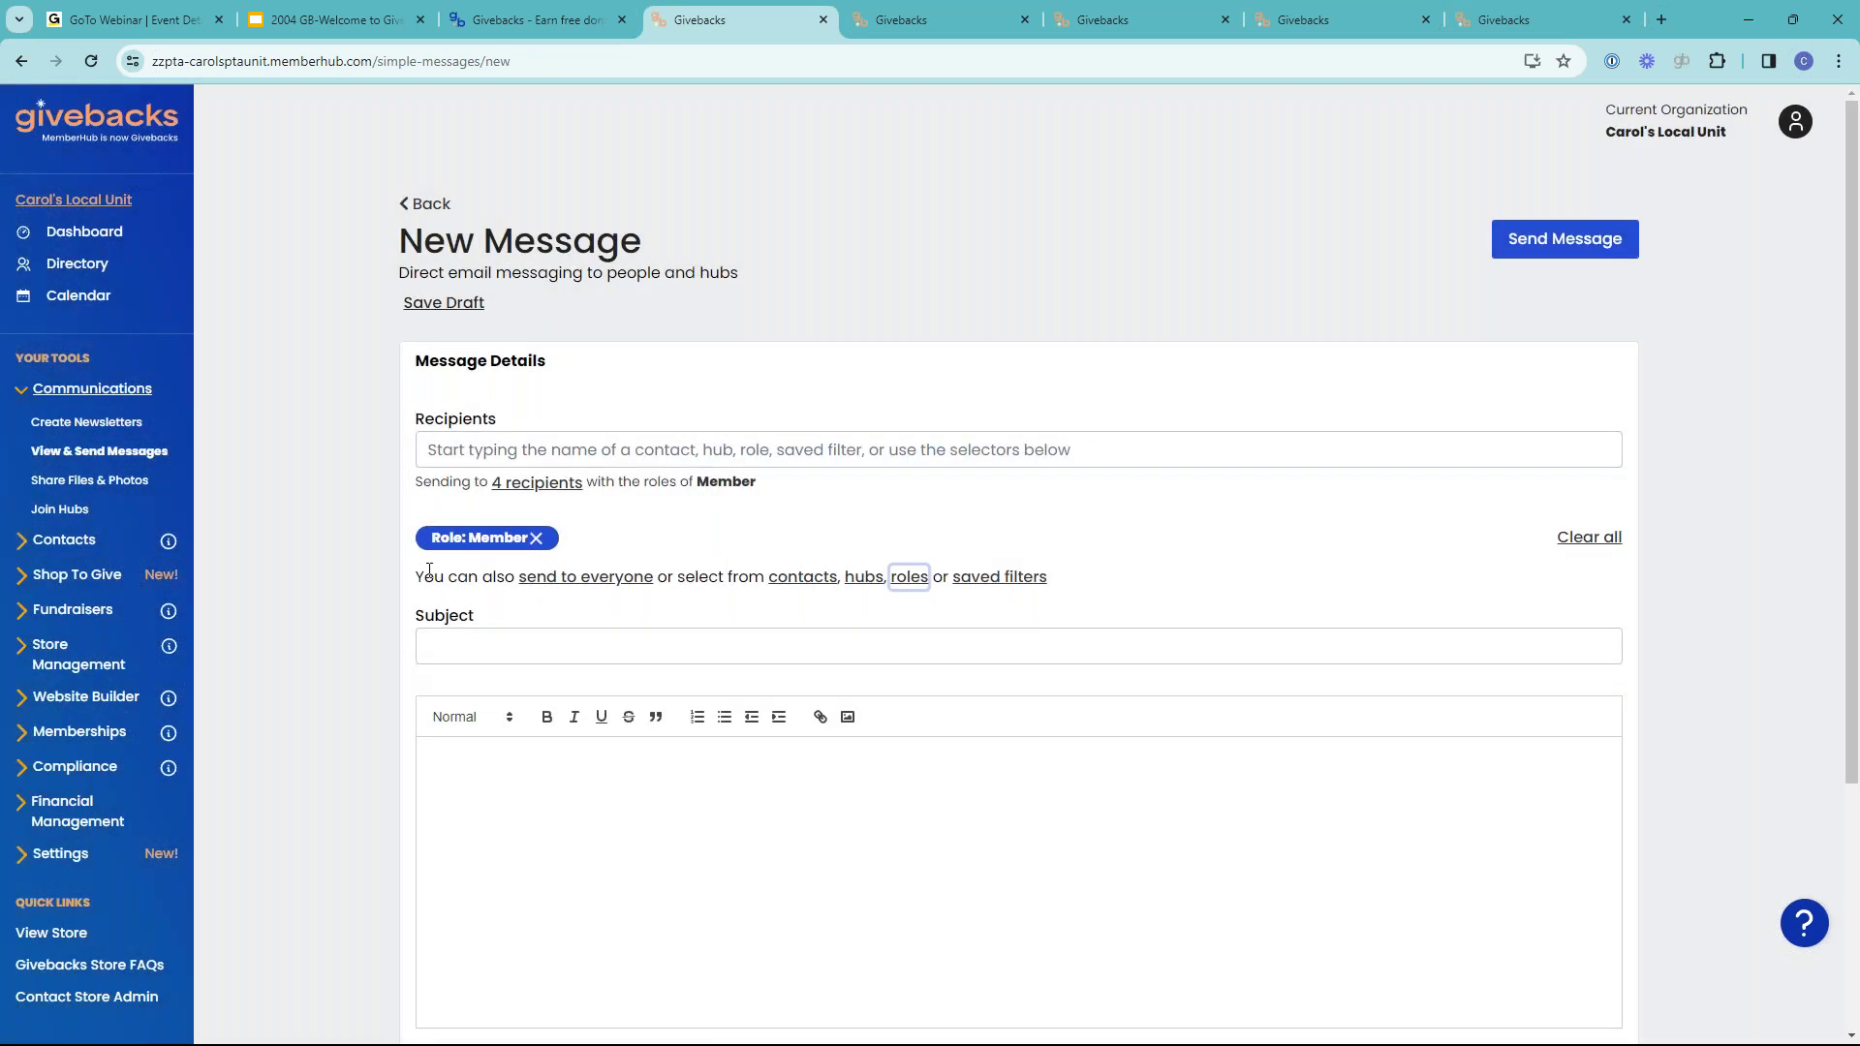
pyautogui.click(536, 538)
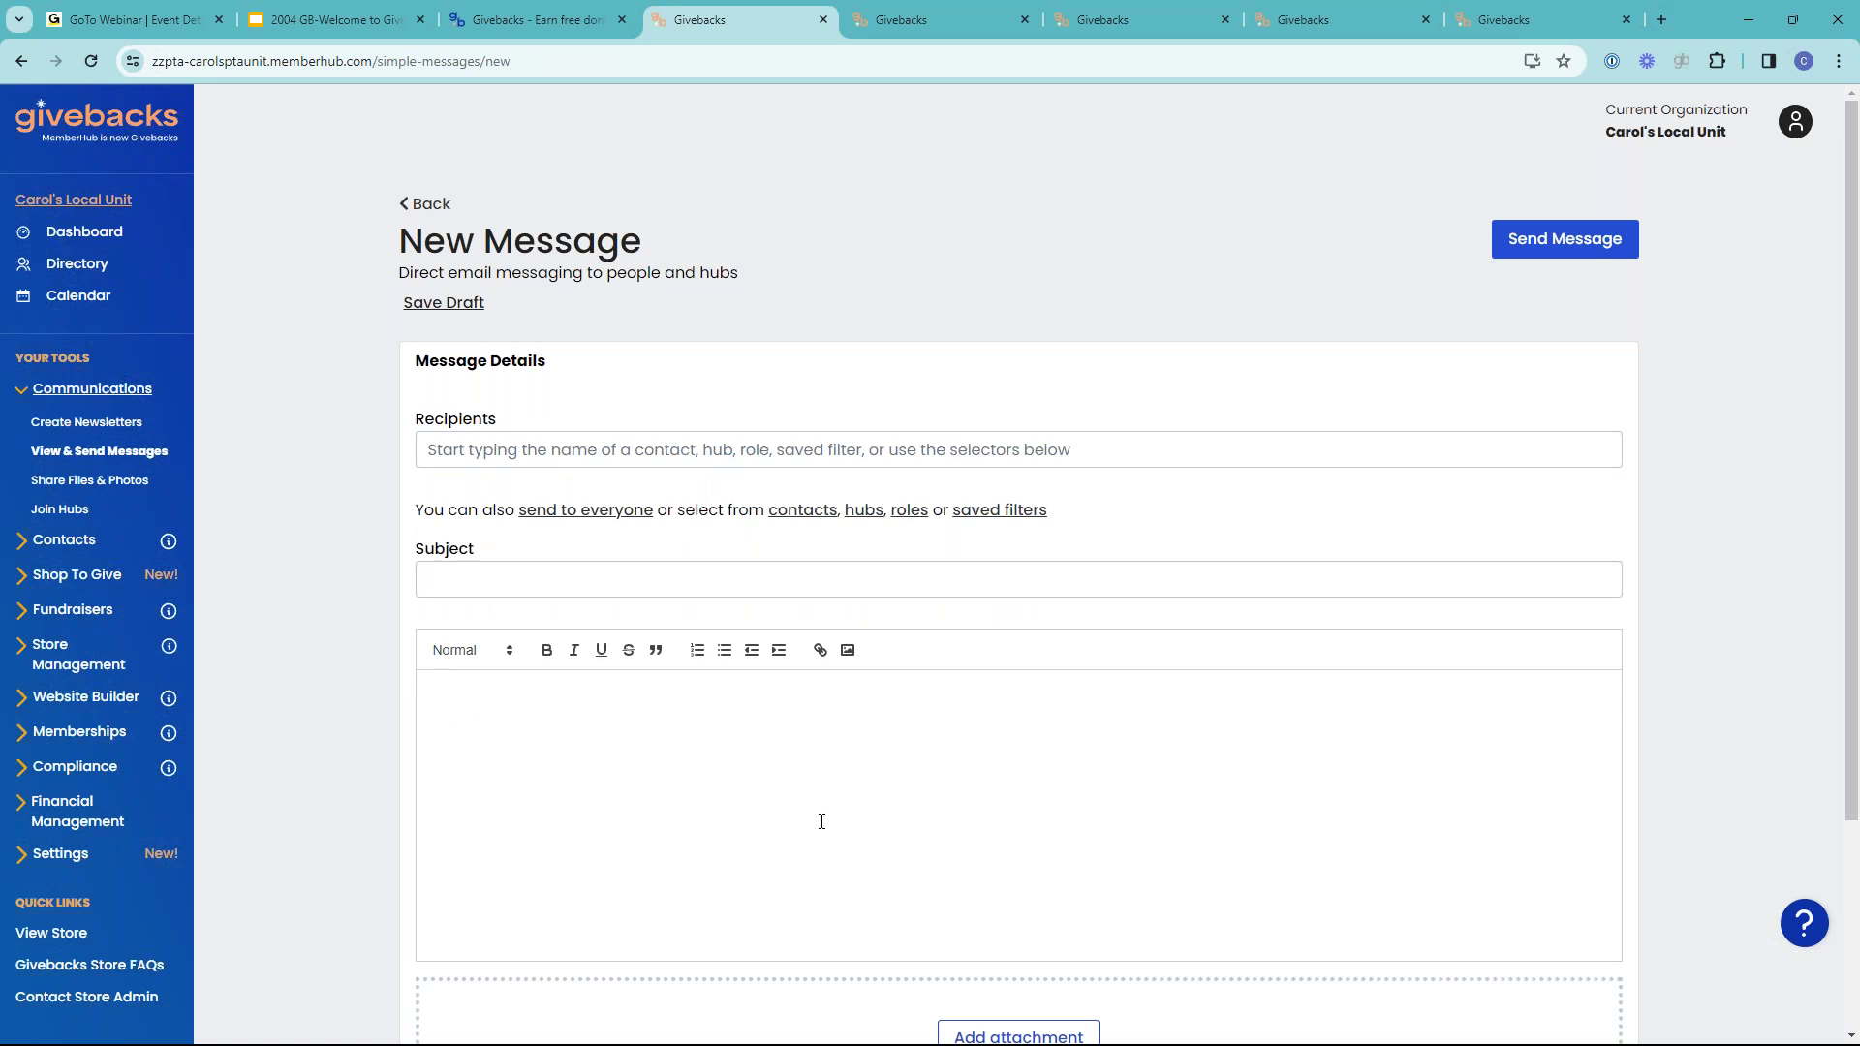
# - Review the new message form, including its attachment area, sending controls and option to schedule the message
pyautogui.scroll(-2, 818, 821)
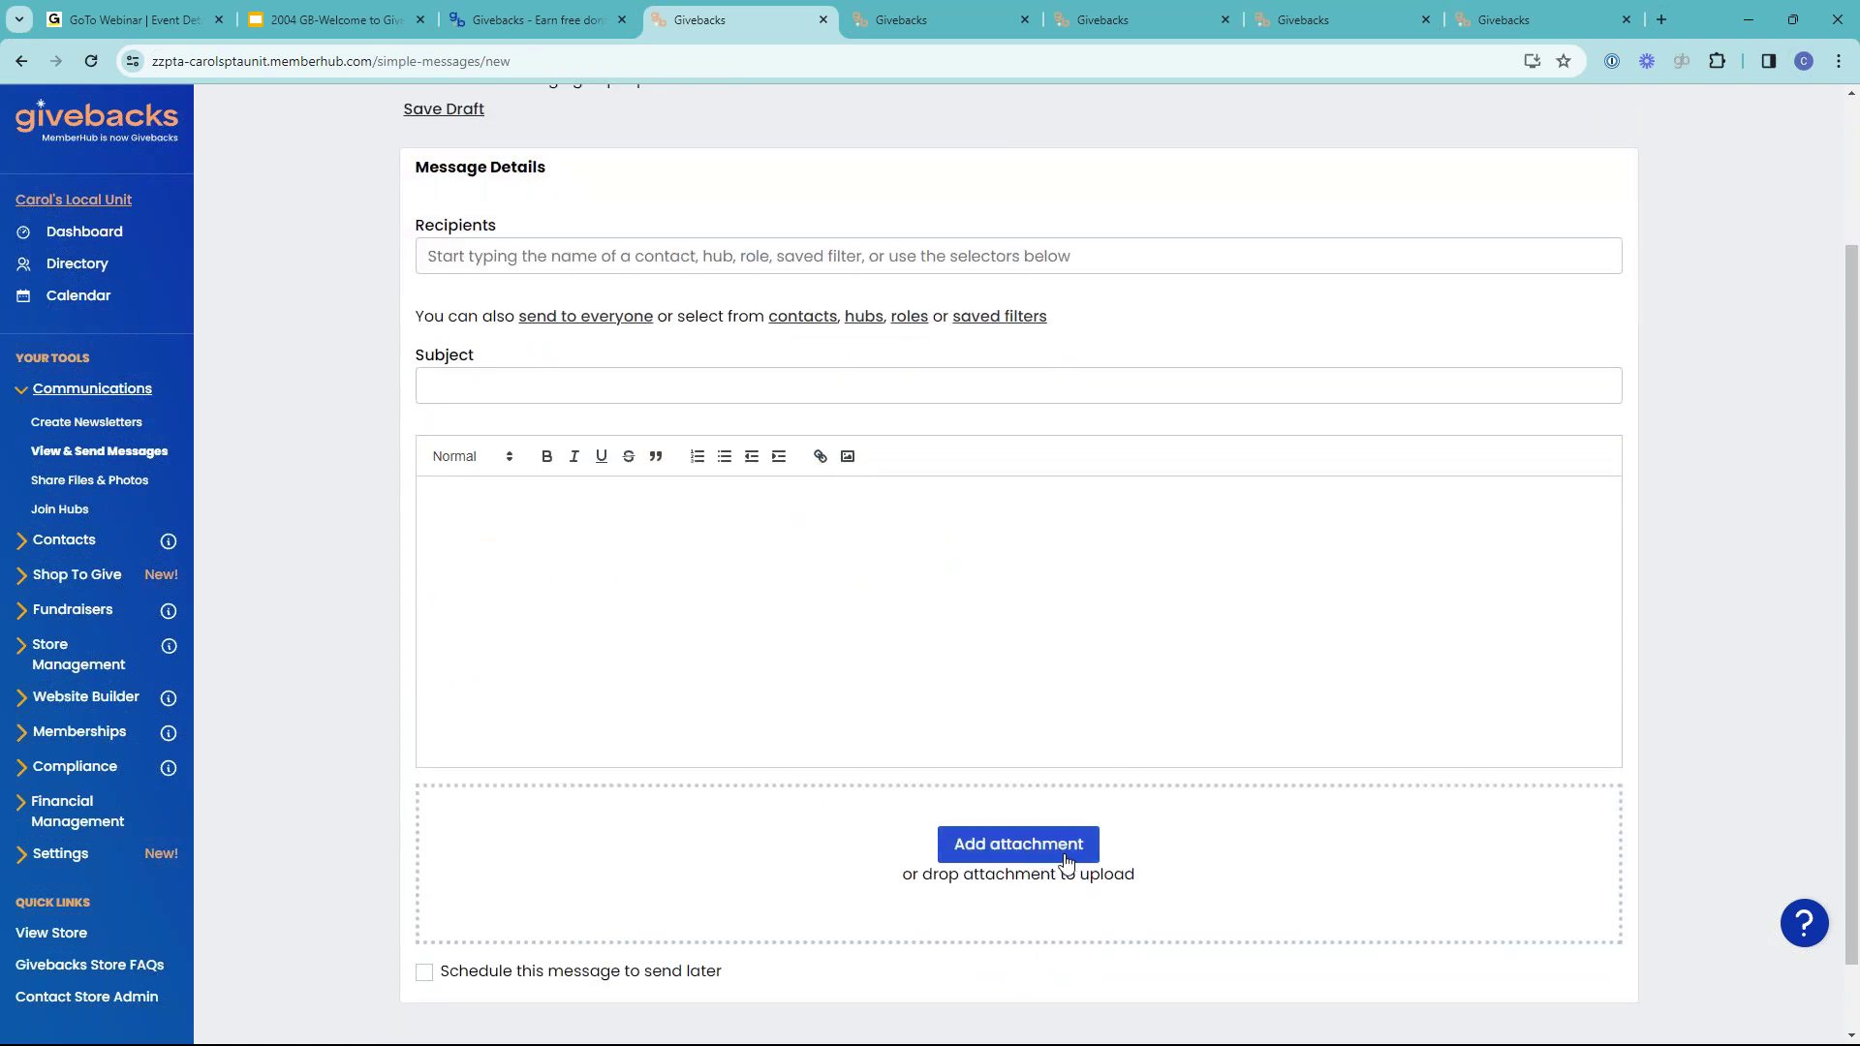
pyautogui.scroll(1, 1278, 734)
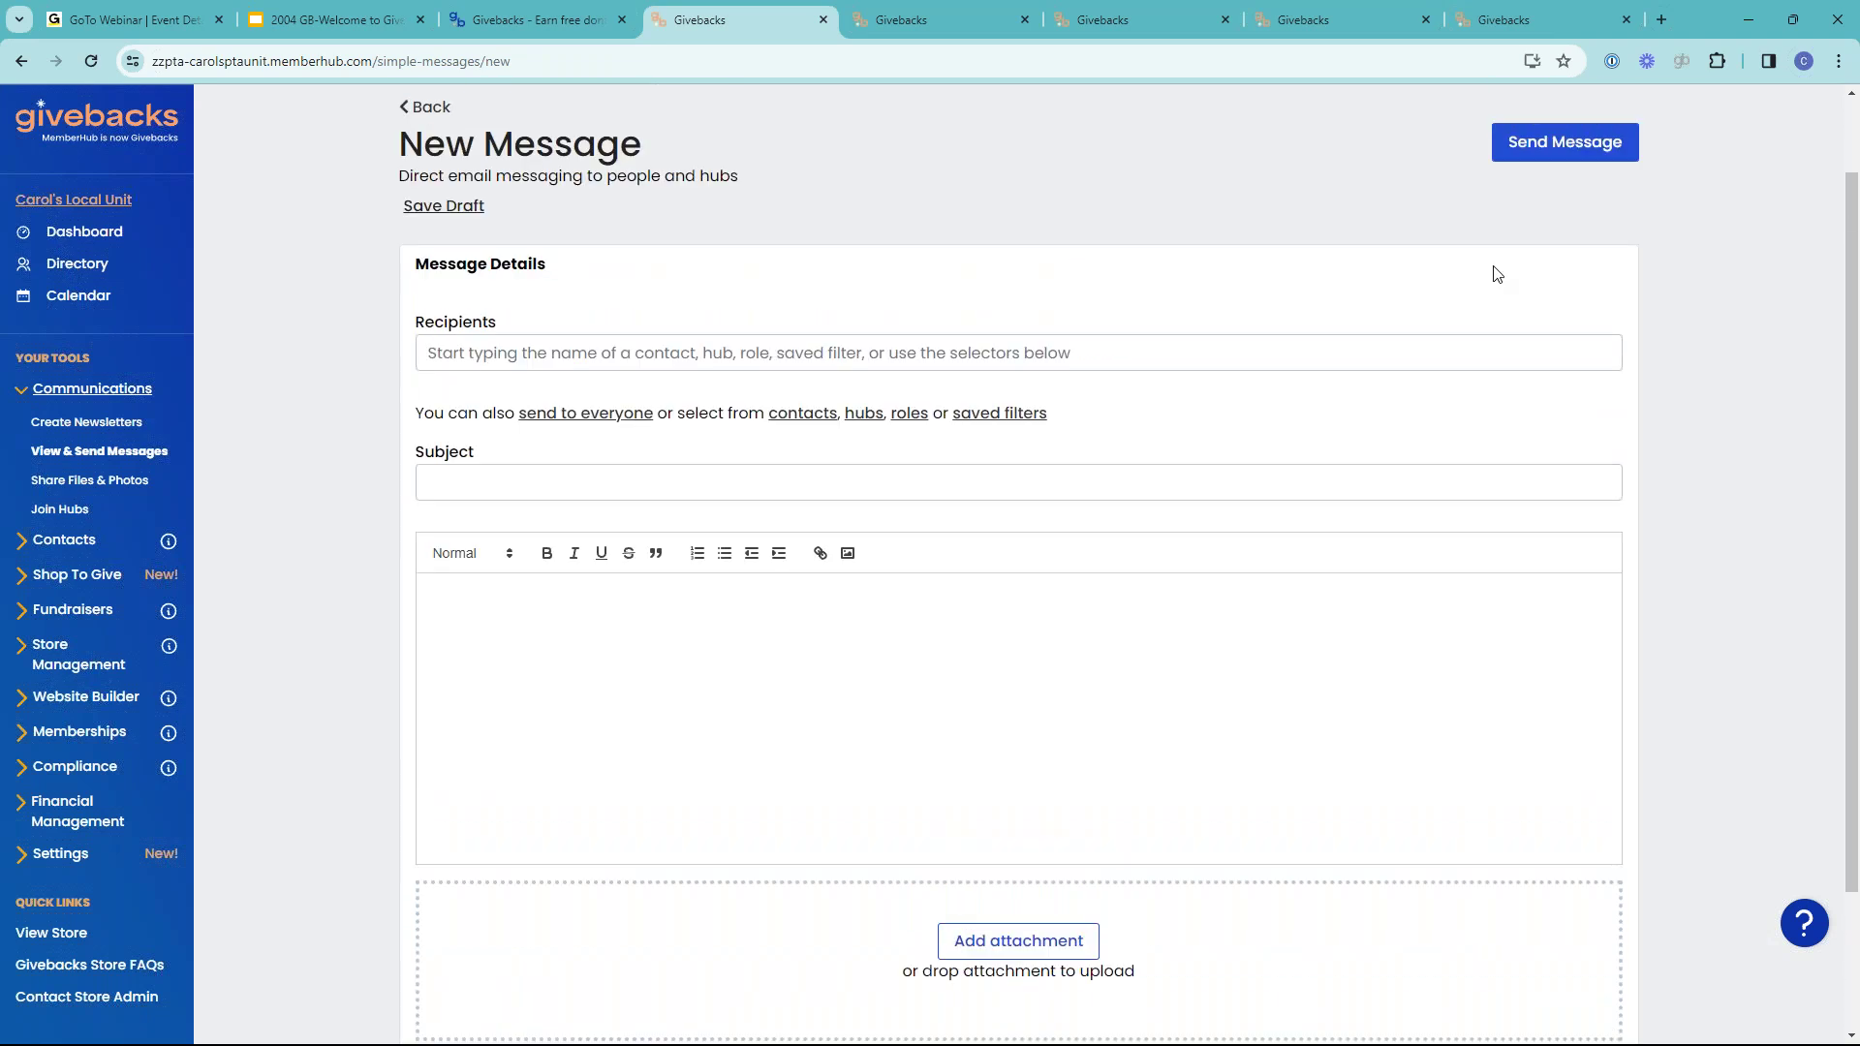
pyautogui.scroll(-2, 1137, 585)
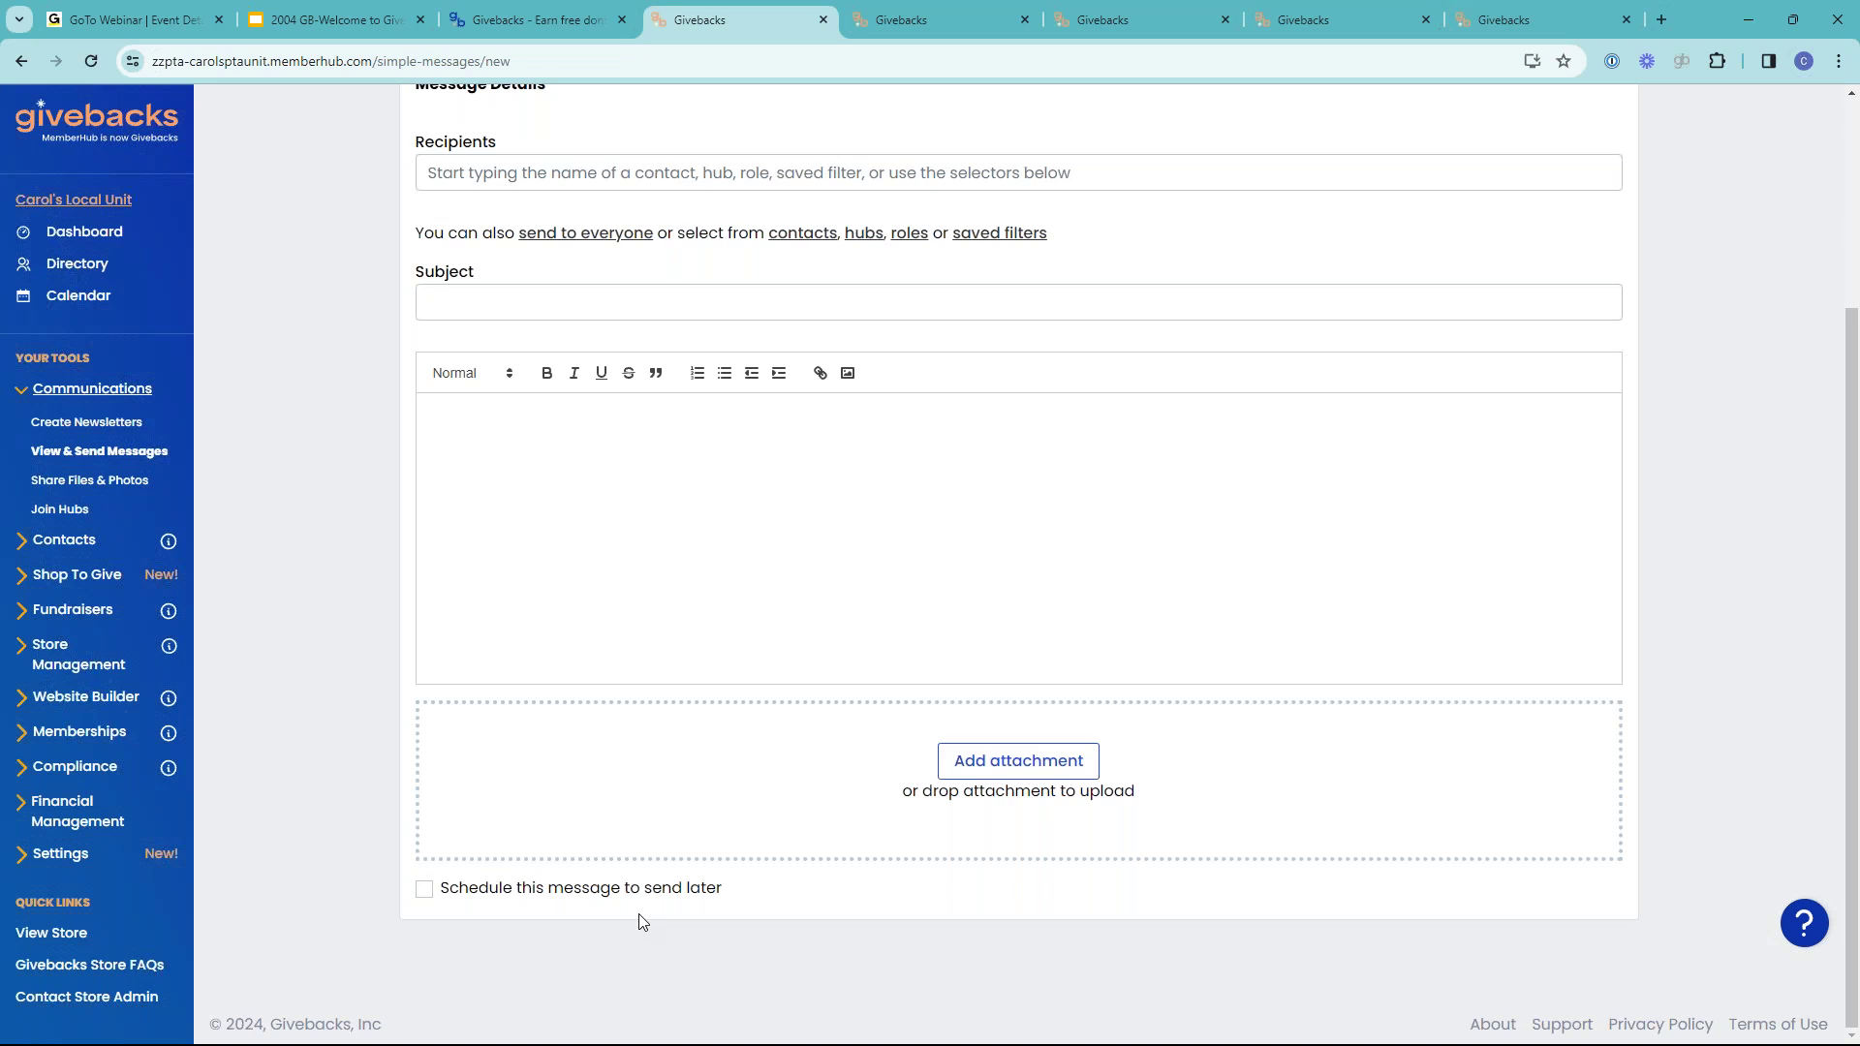
pyautogui.scroll(2, 642, 843)
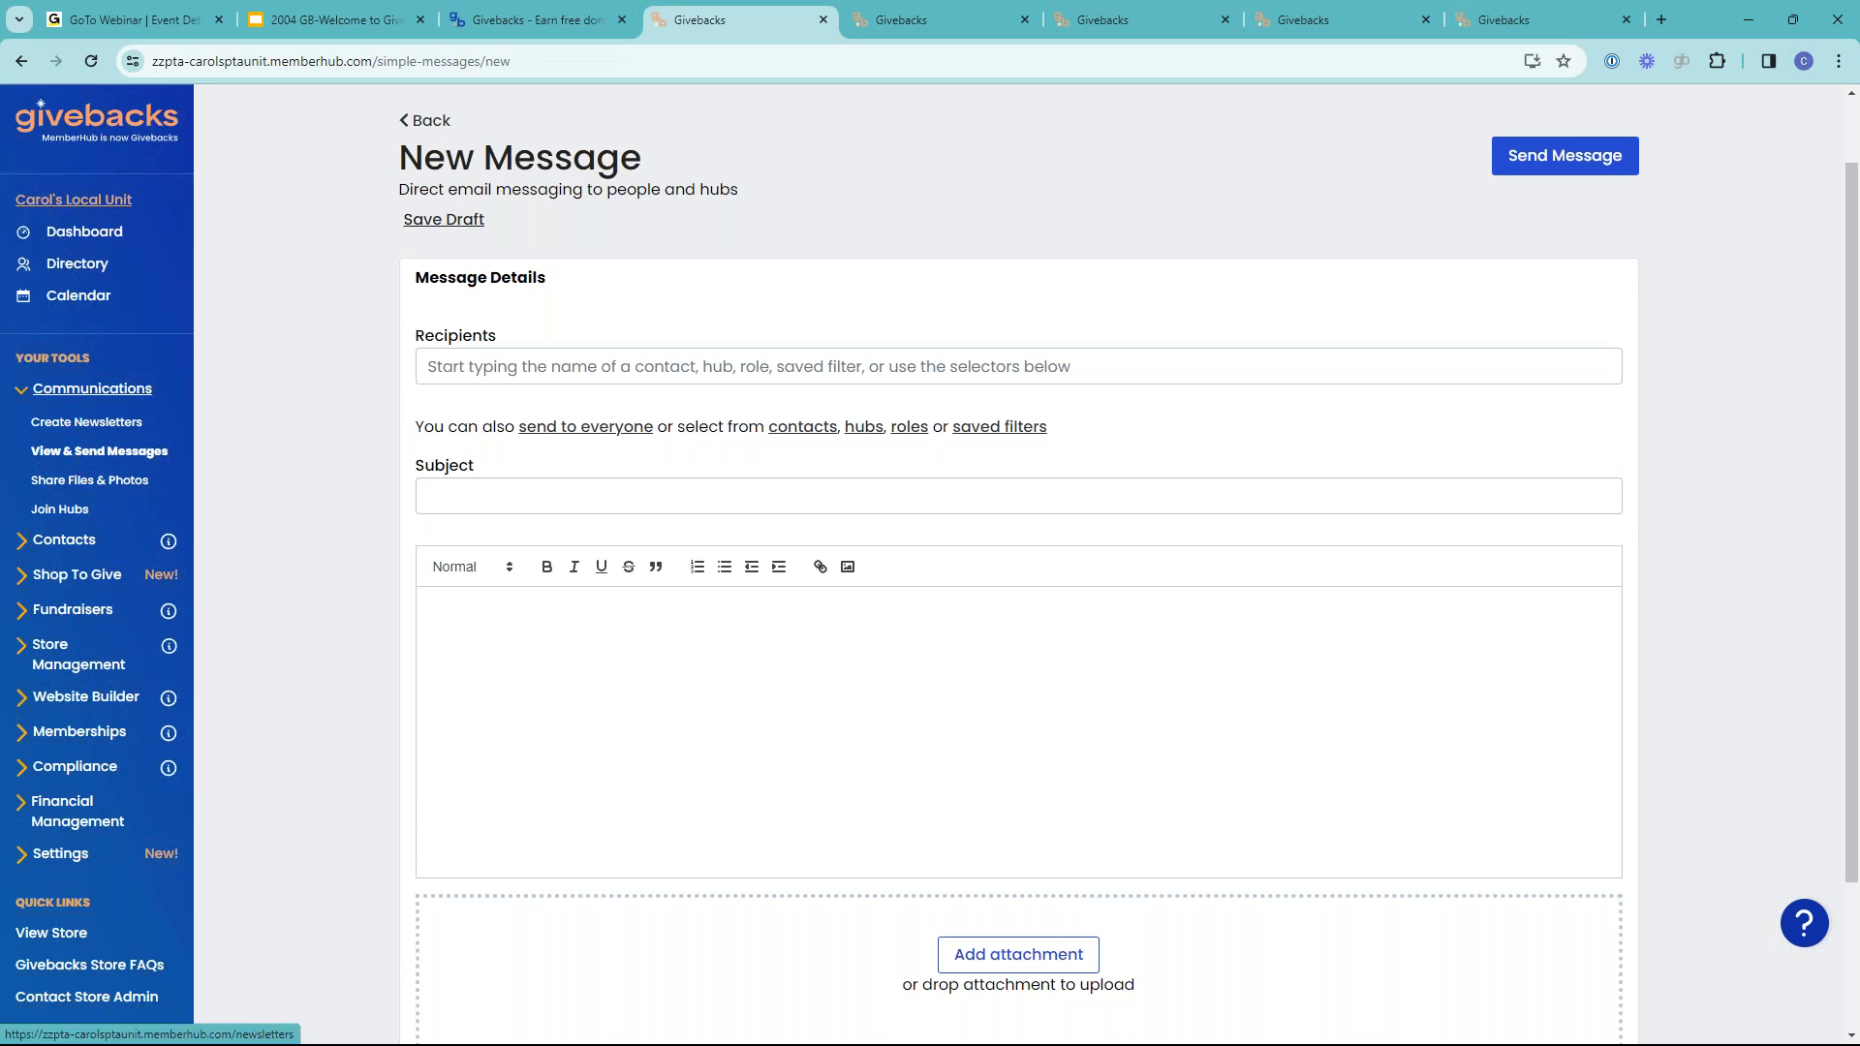
# - Leave the message without saving, open the newsletters, and start a message in a new campaign
pyautogui.click(86, 422)
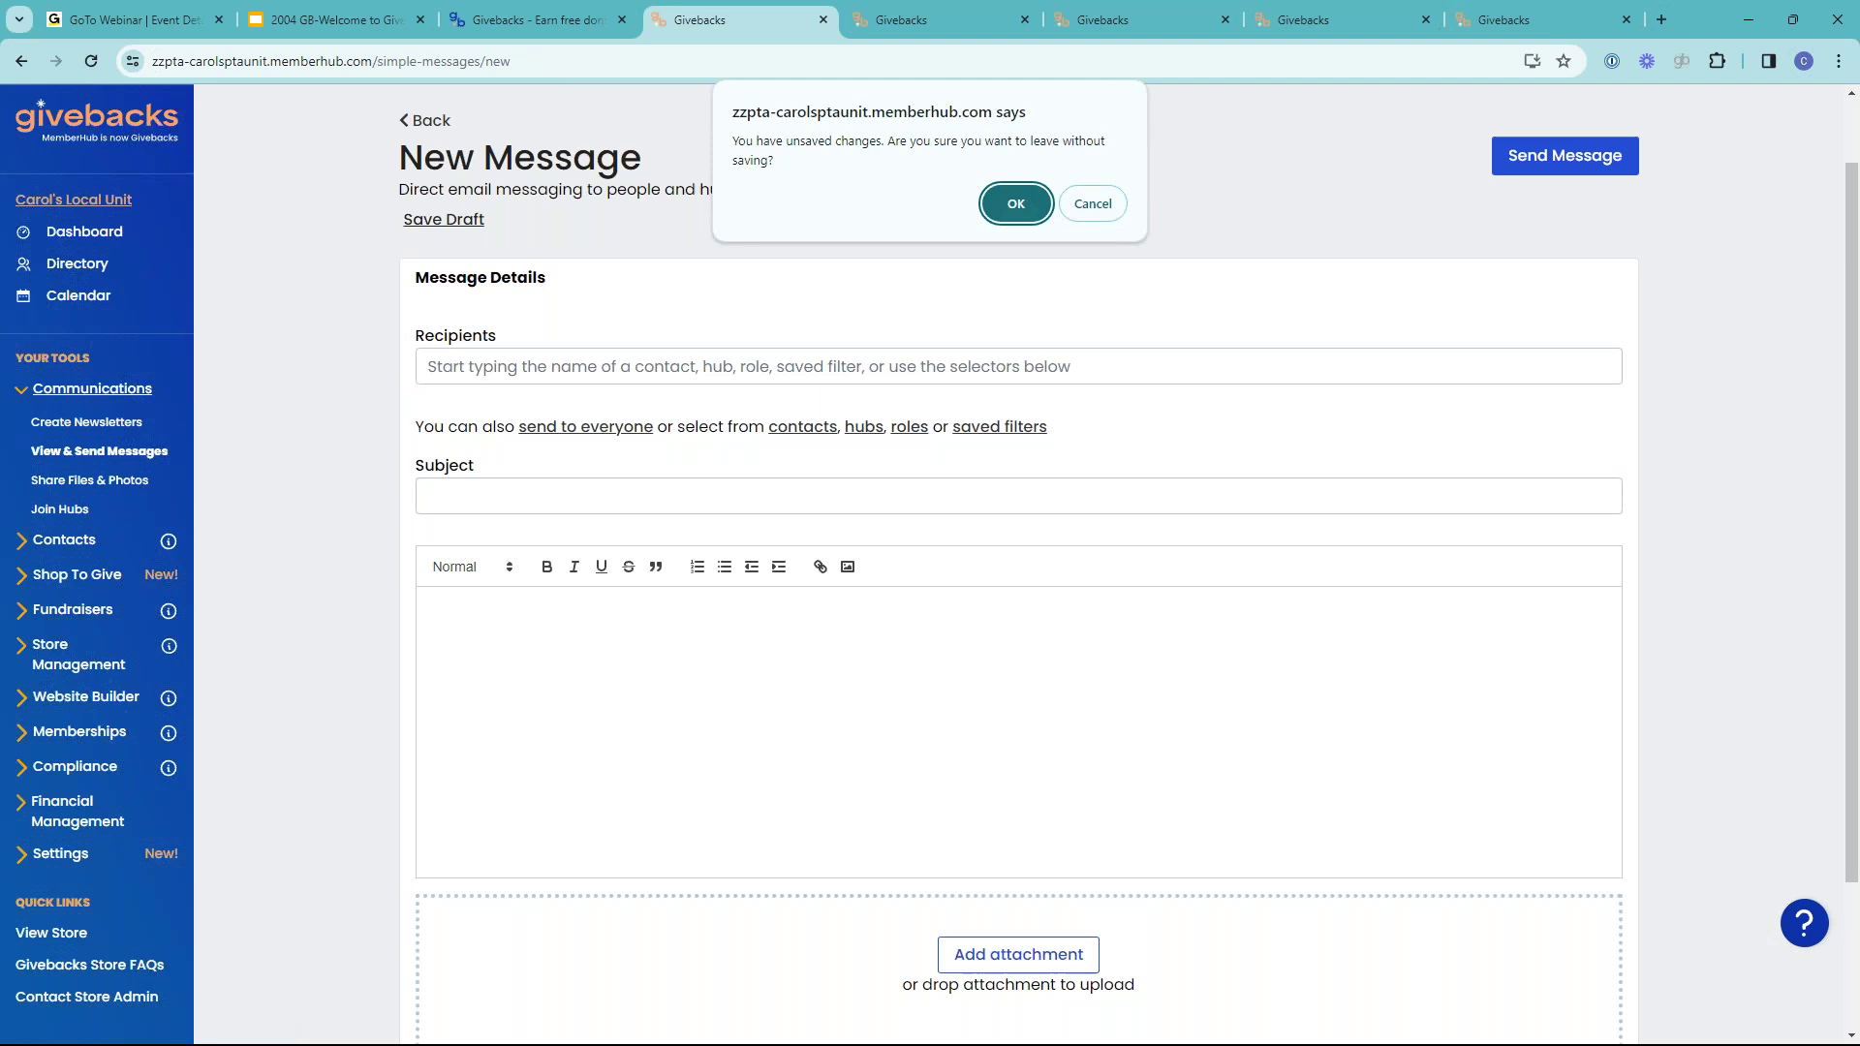
pyautogui.press('Return')
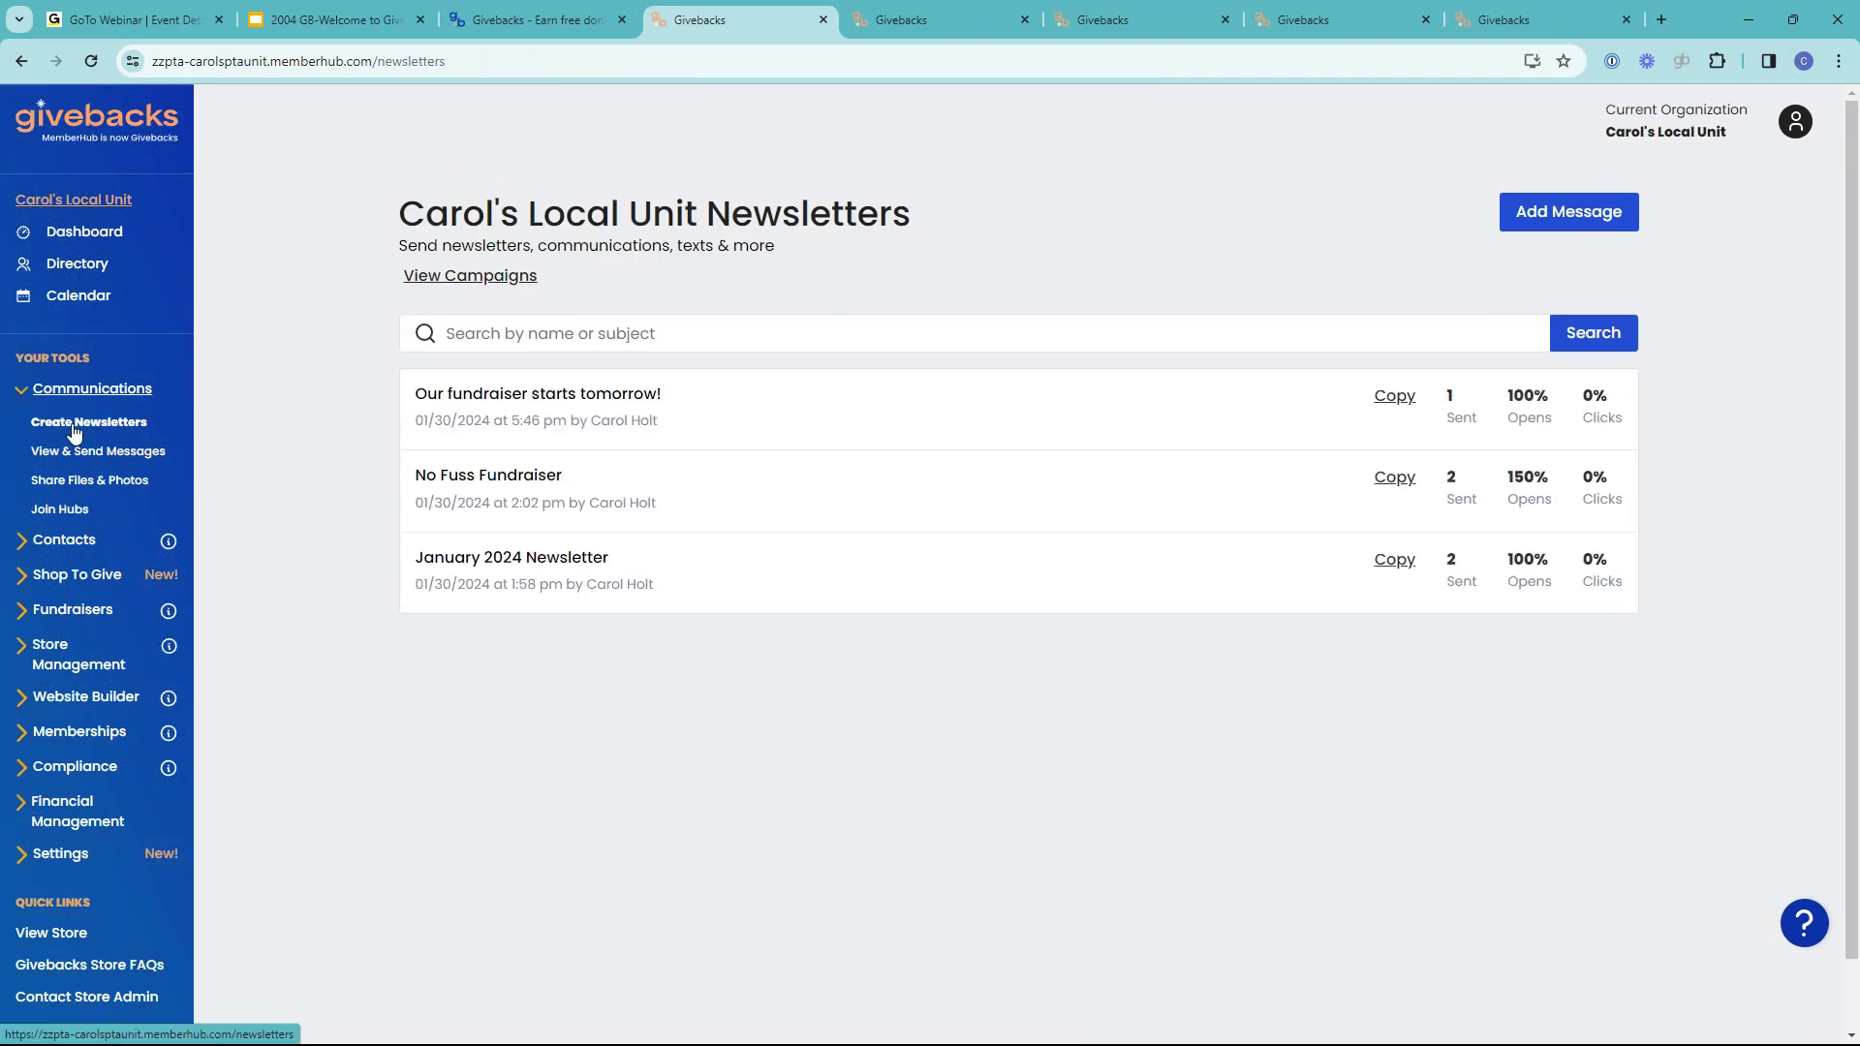
pyautogui.click(1561, 219)
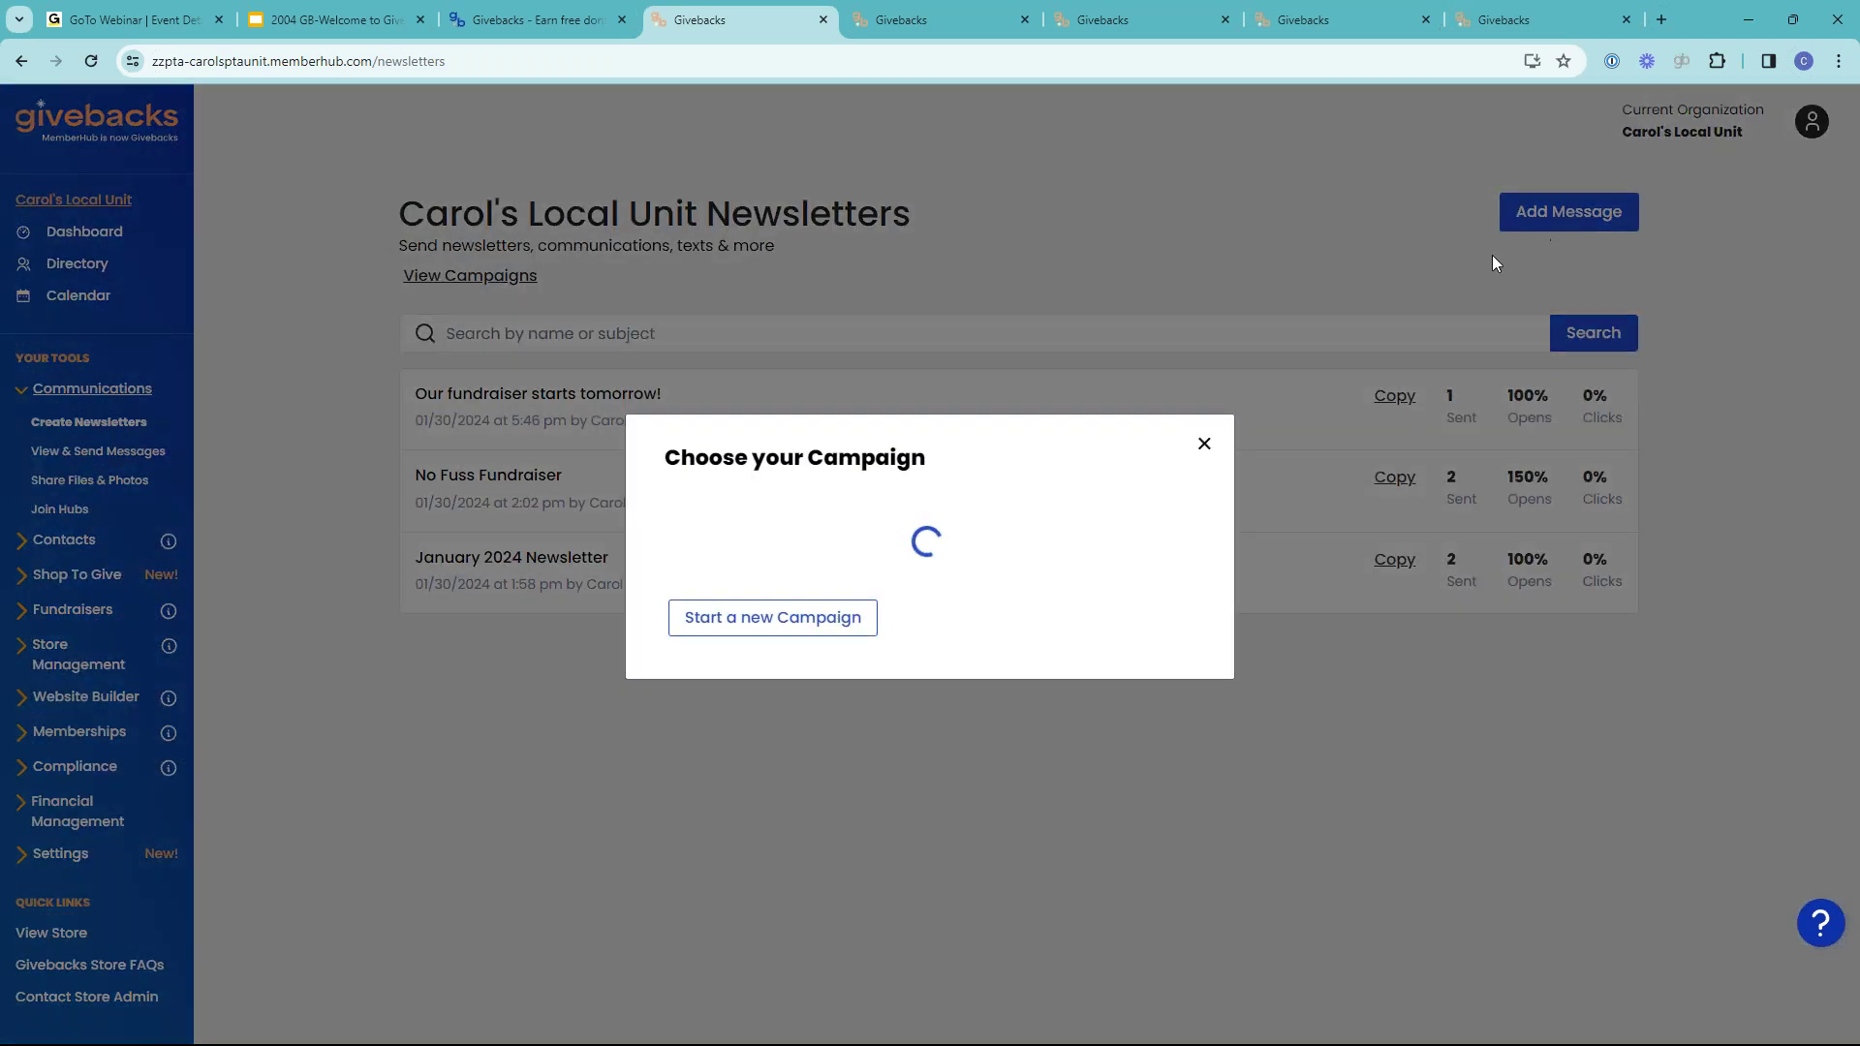
pyautogui.click(737, 659)
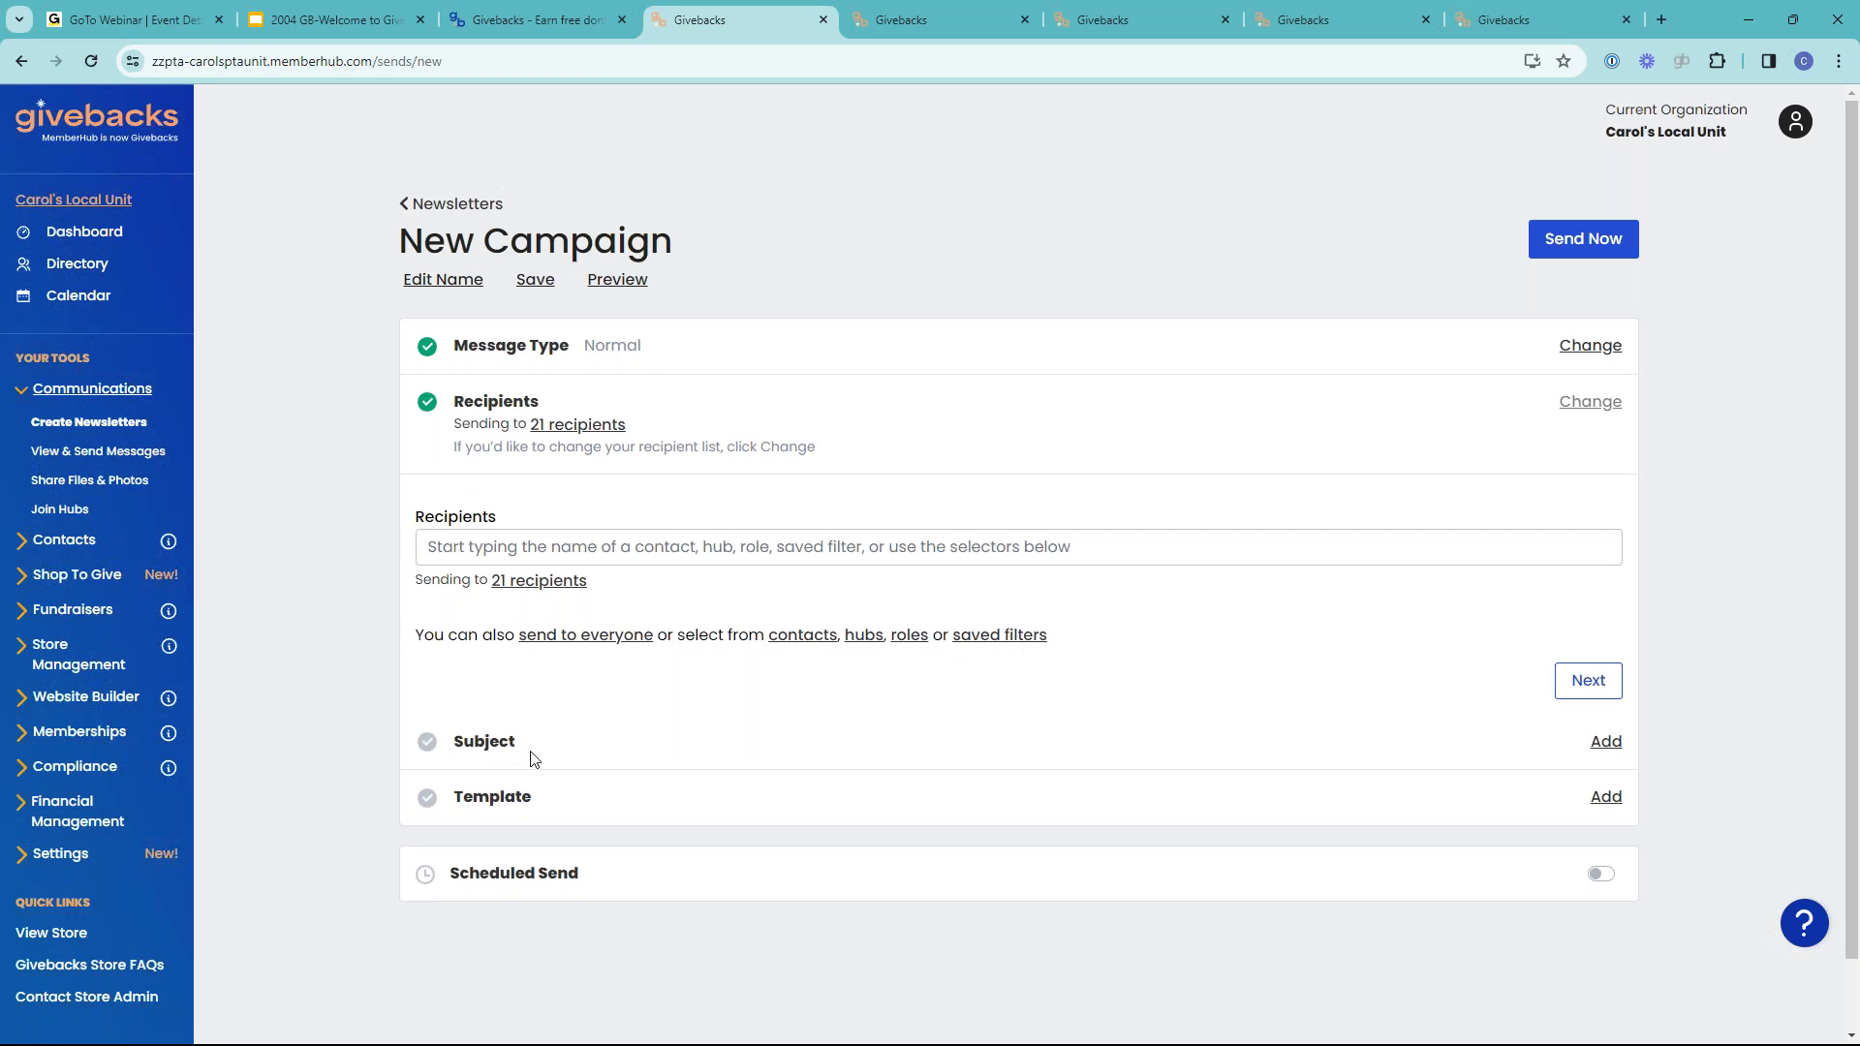
# - Open the template choices for the new campaign and look through the available basic and campaign templates
pyautogui.click(1606, 796)
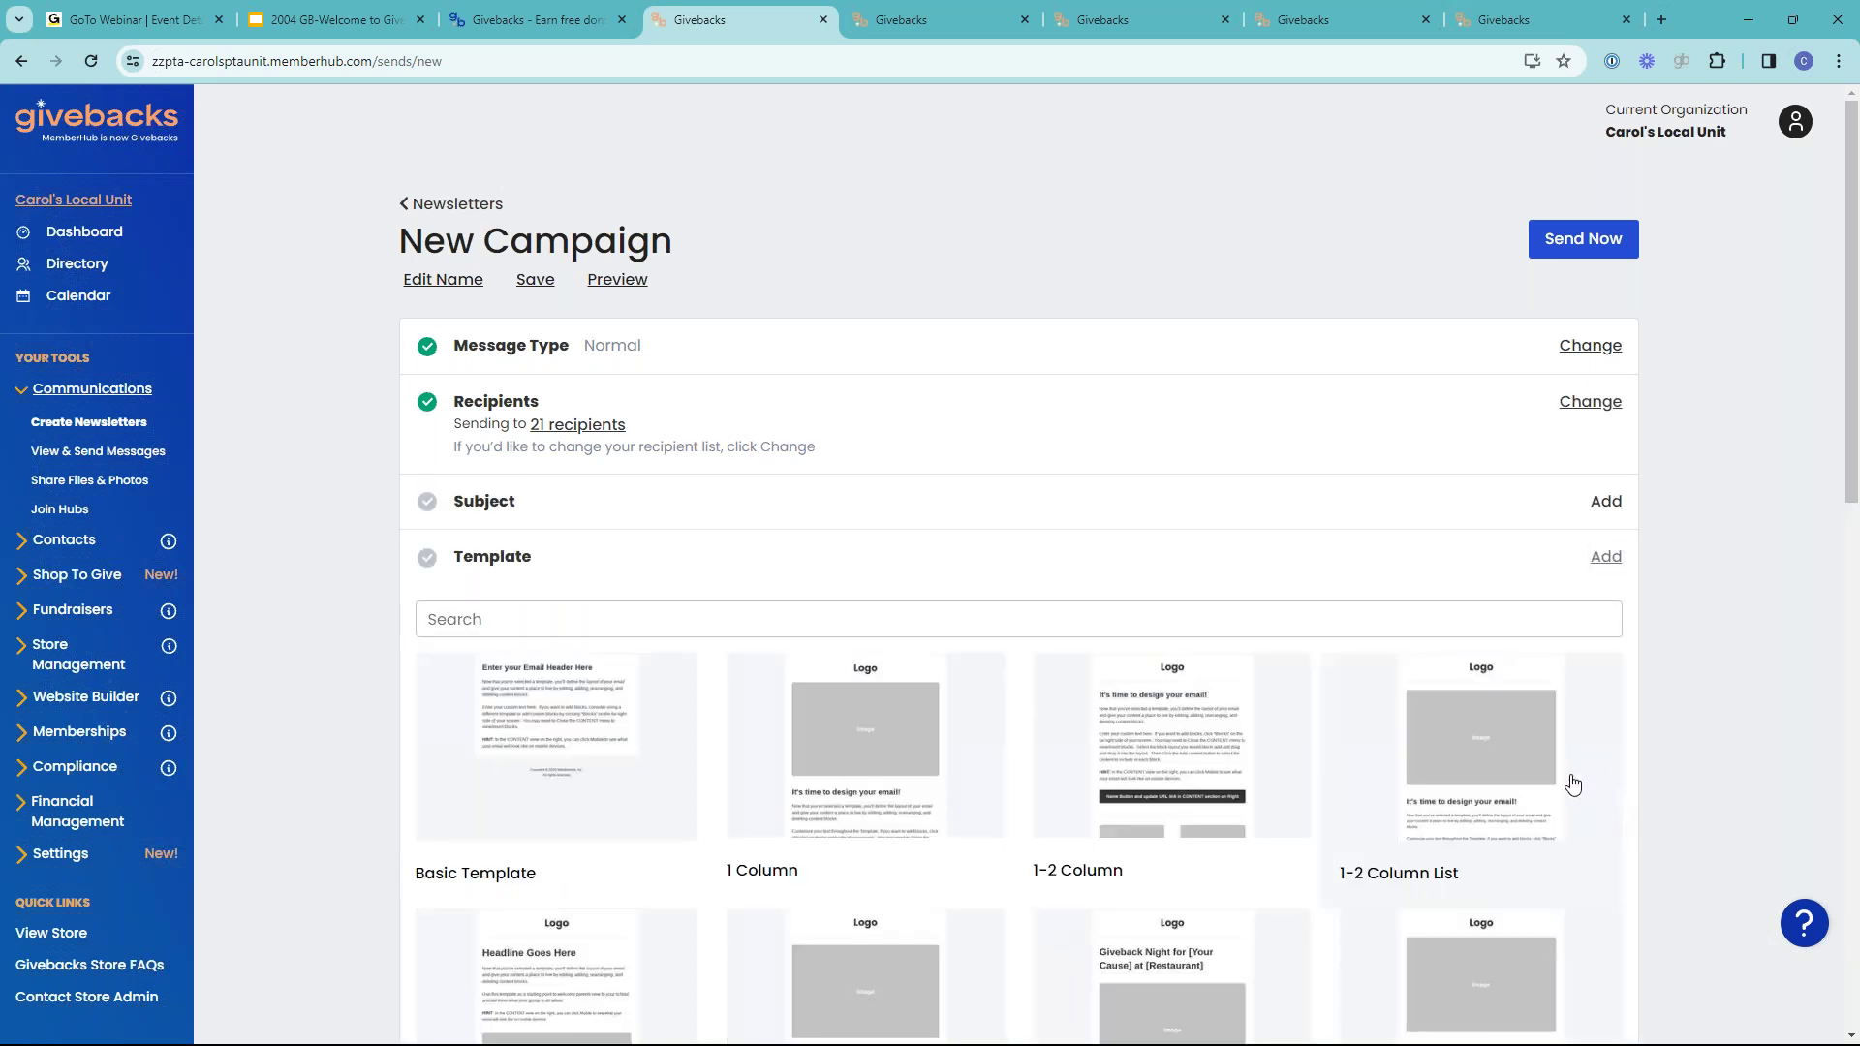
pyautogui.scroll(-4, 1366, 651)
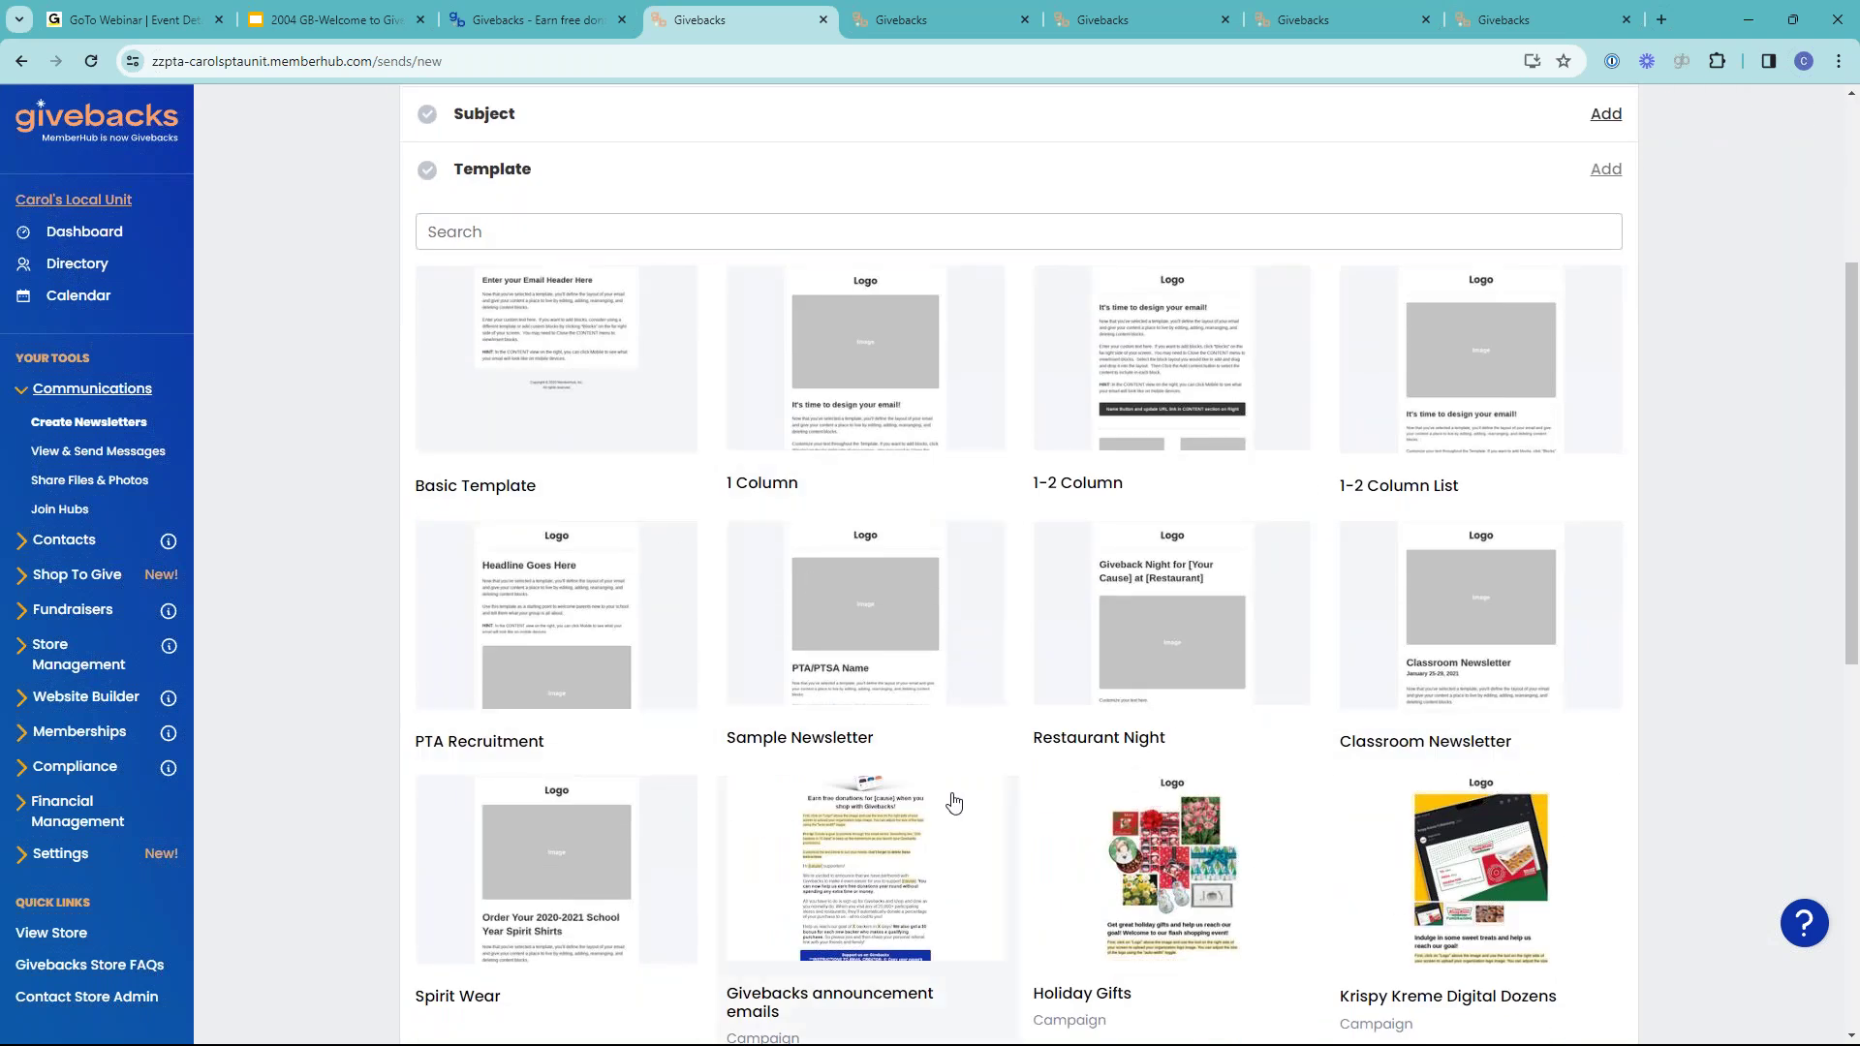
pyautogui.scroll(-1, 968, 807)
pyautogui.scroll(-5, 969, 807)
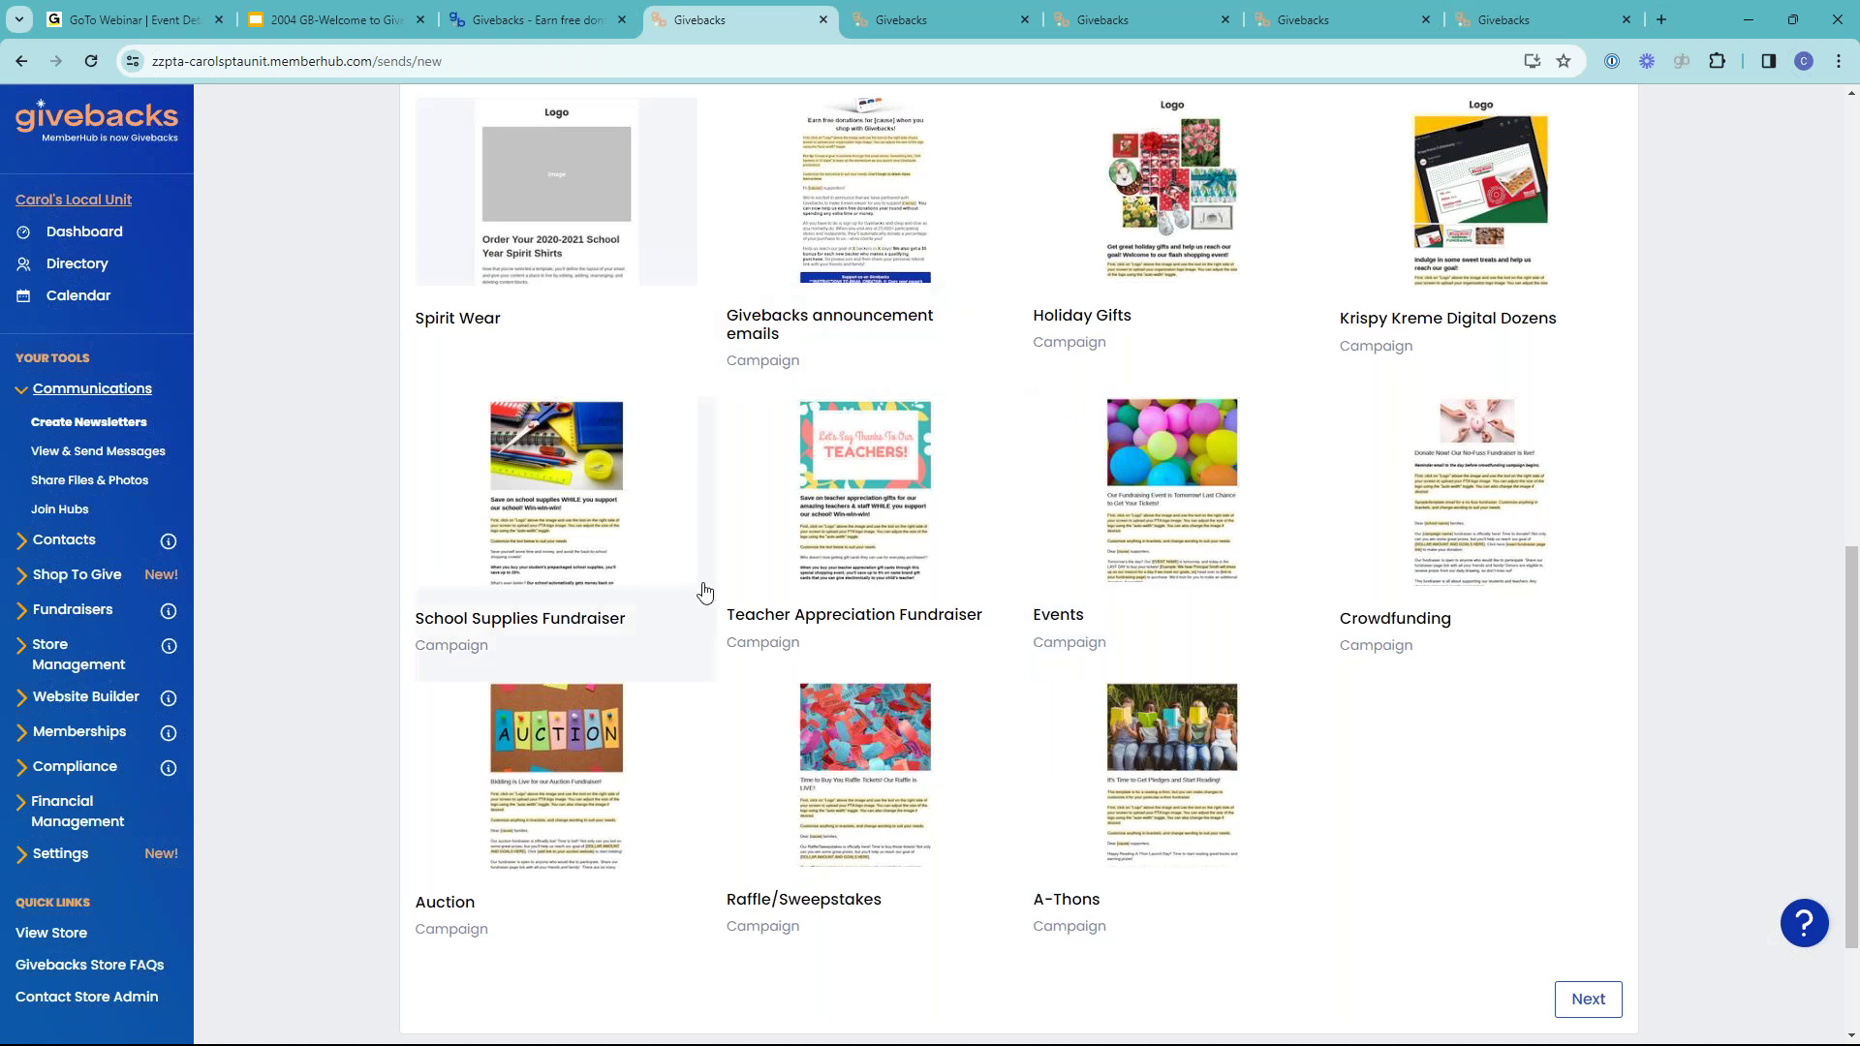
# - Open the sample newsletter Mustang Round Up 10/13/22 and read through its sections from top to bottom
pyautogui.scroll(5, 704, 589)
pyautogui.scroll(1, 704, 592)
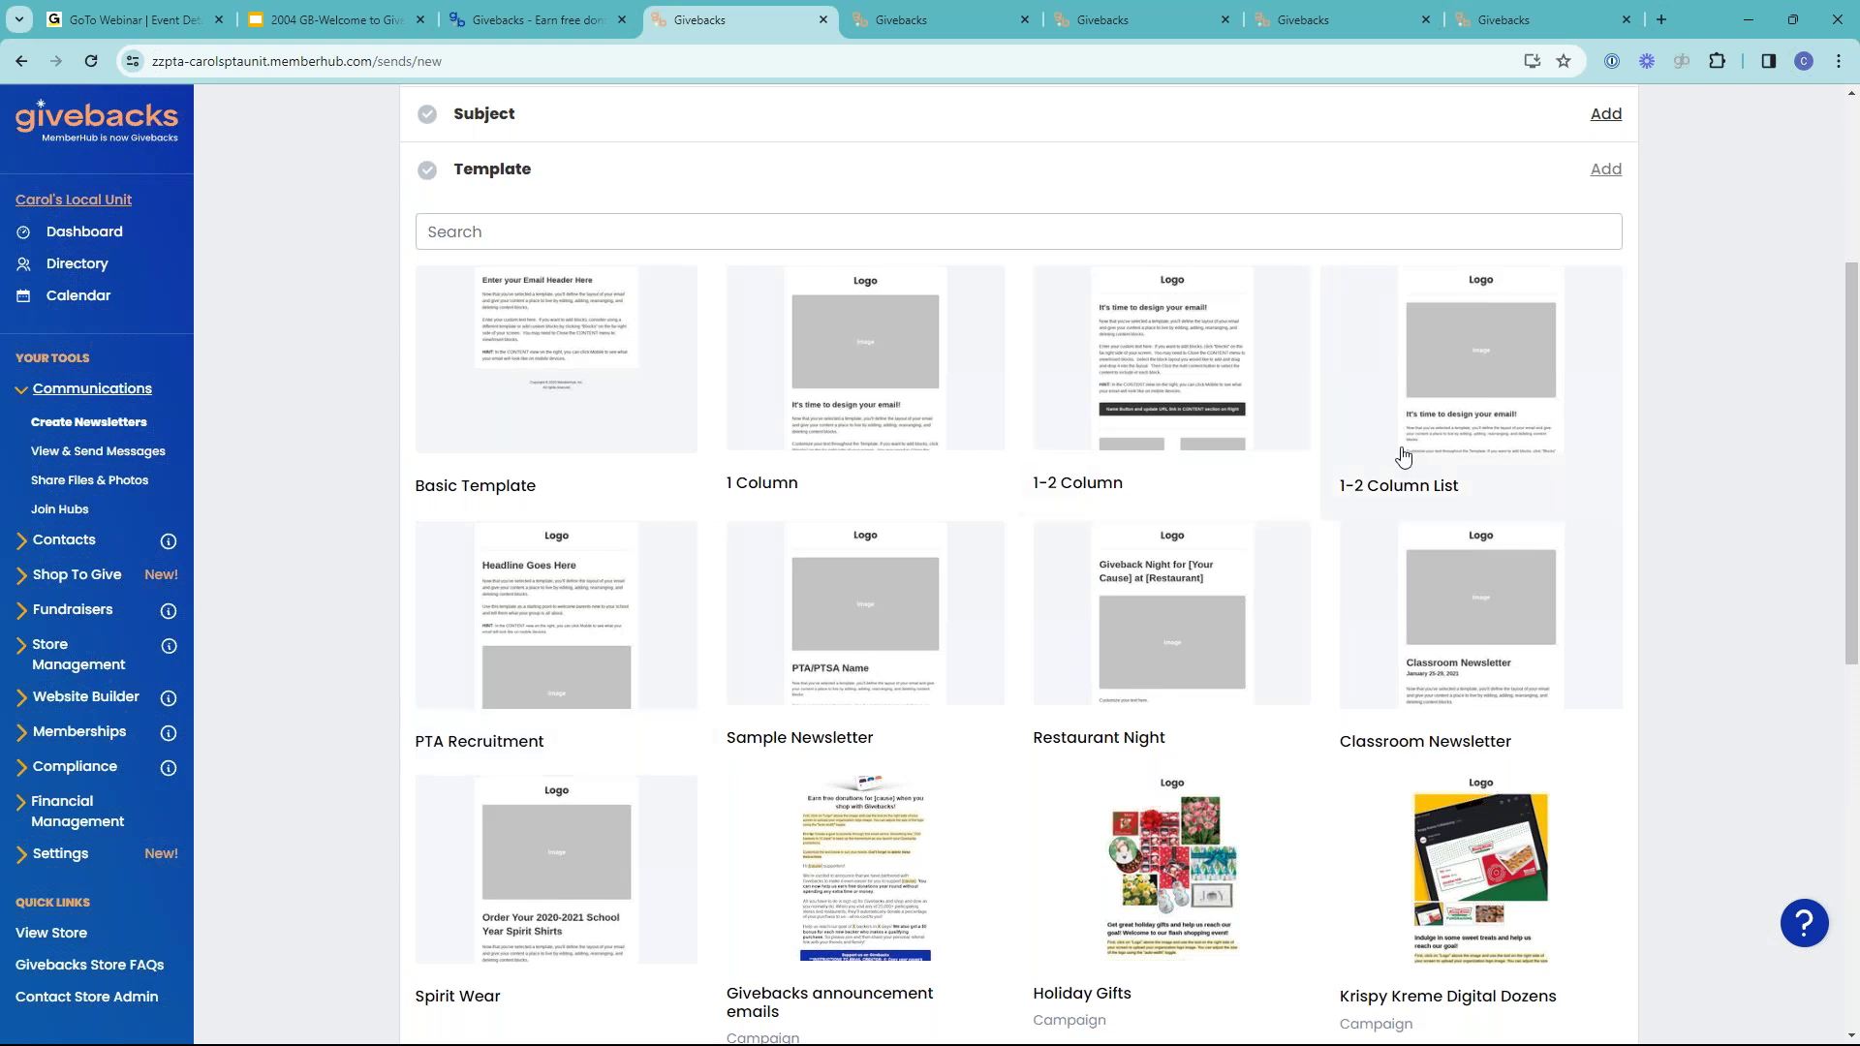
pyautogui.scroll(1, 1298, 378)
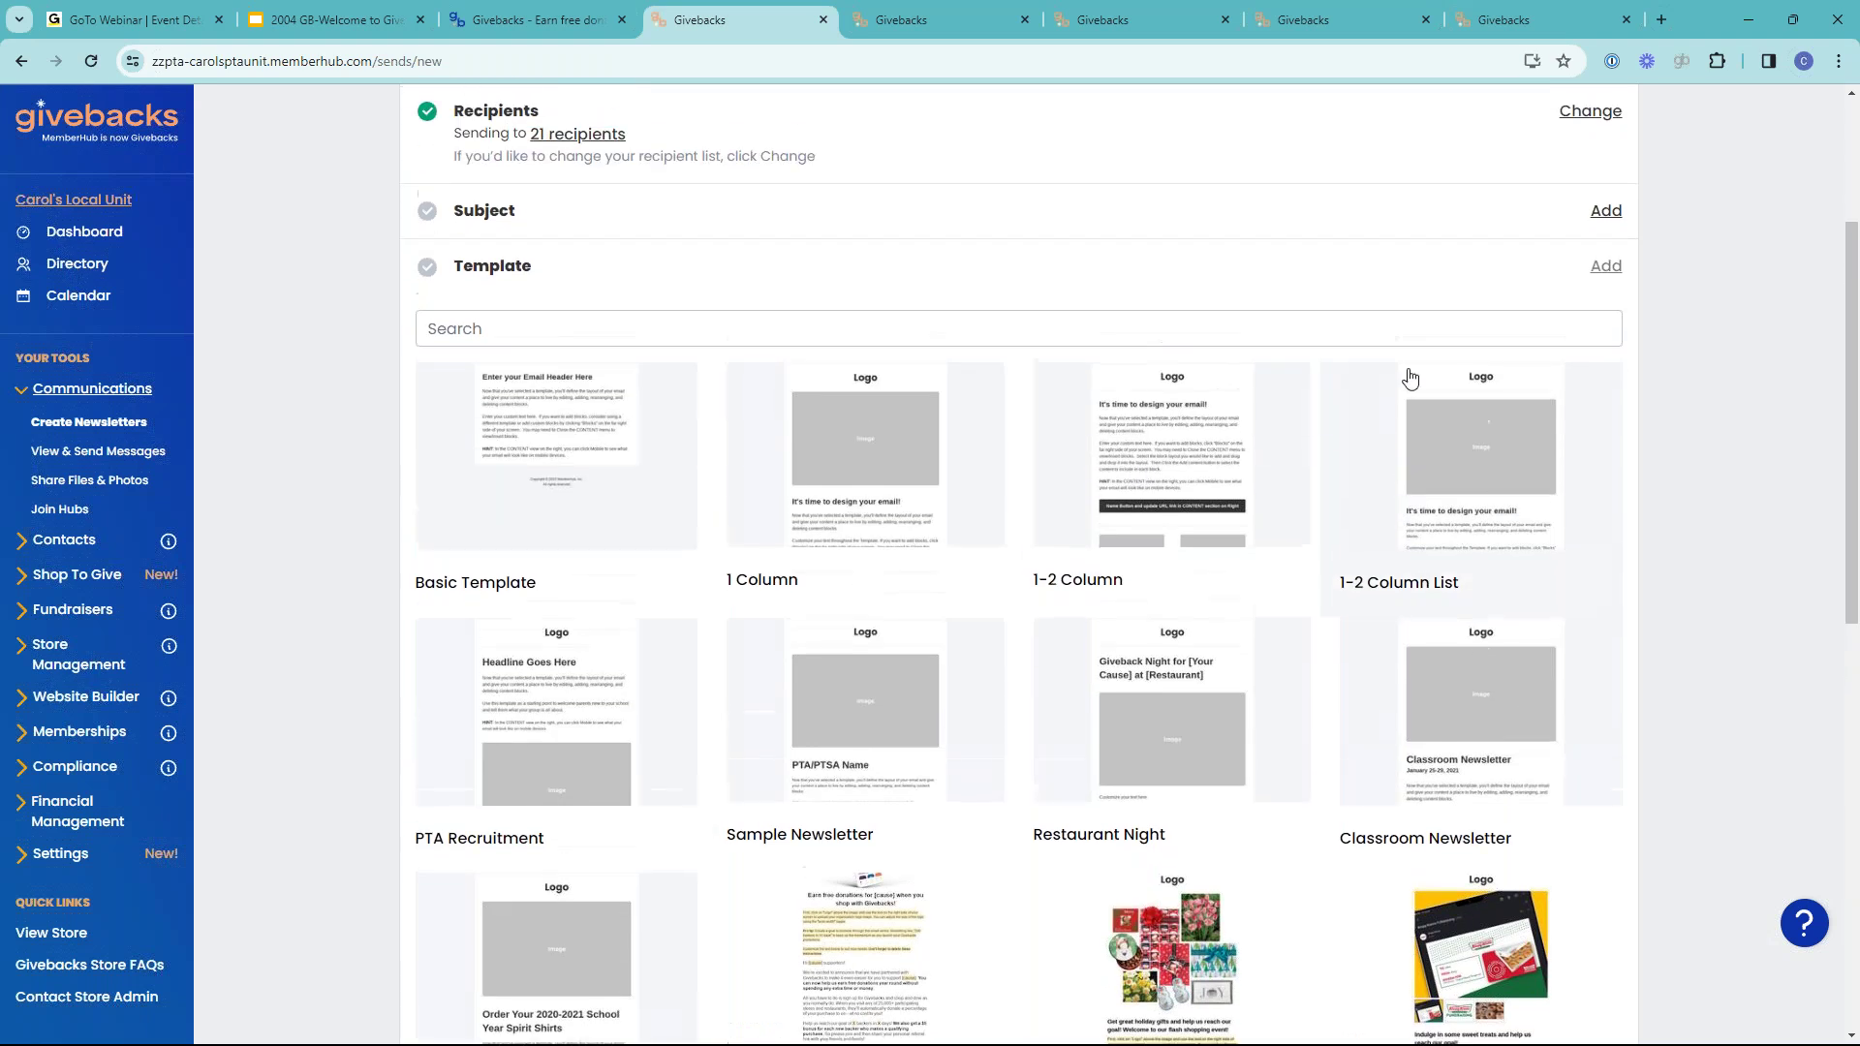
pyautogui.click(926, 27)
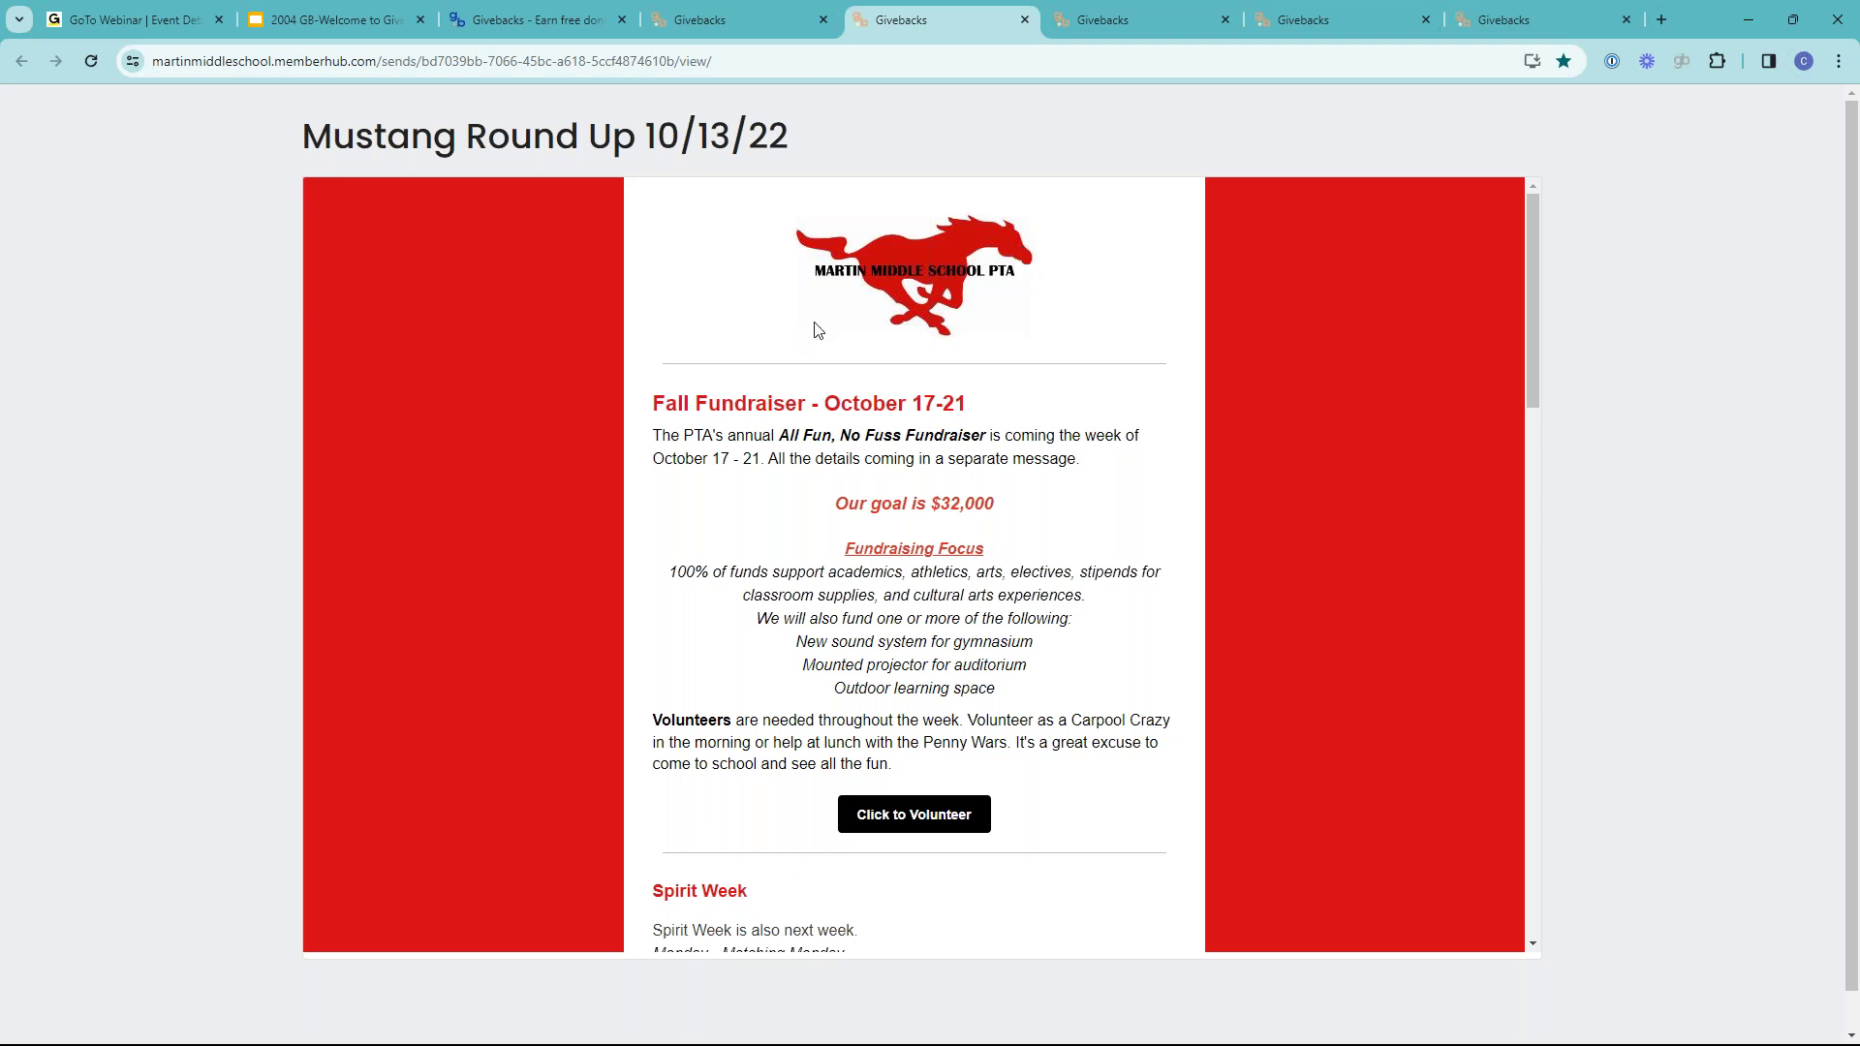
pyautogui.scroll(-2, 1084, 453)
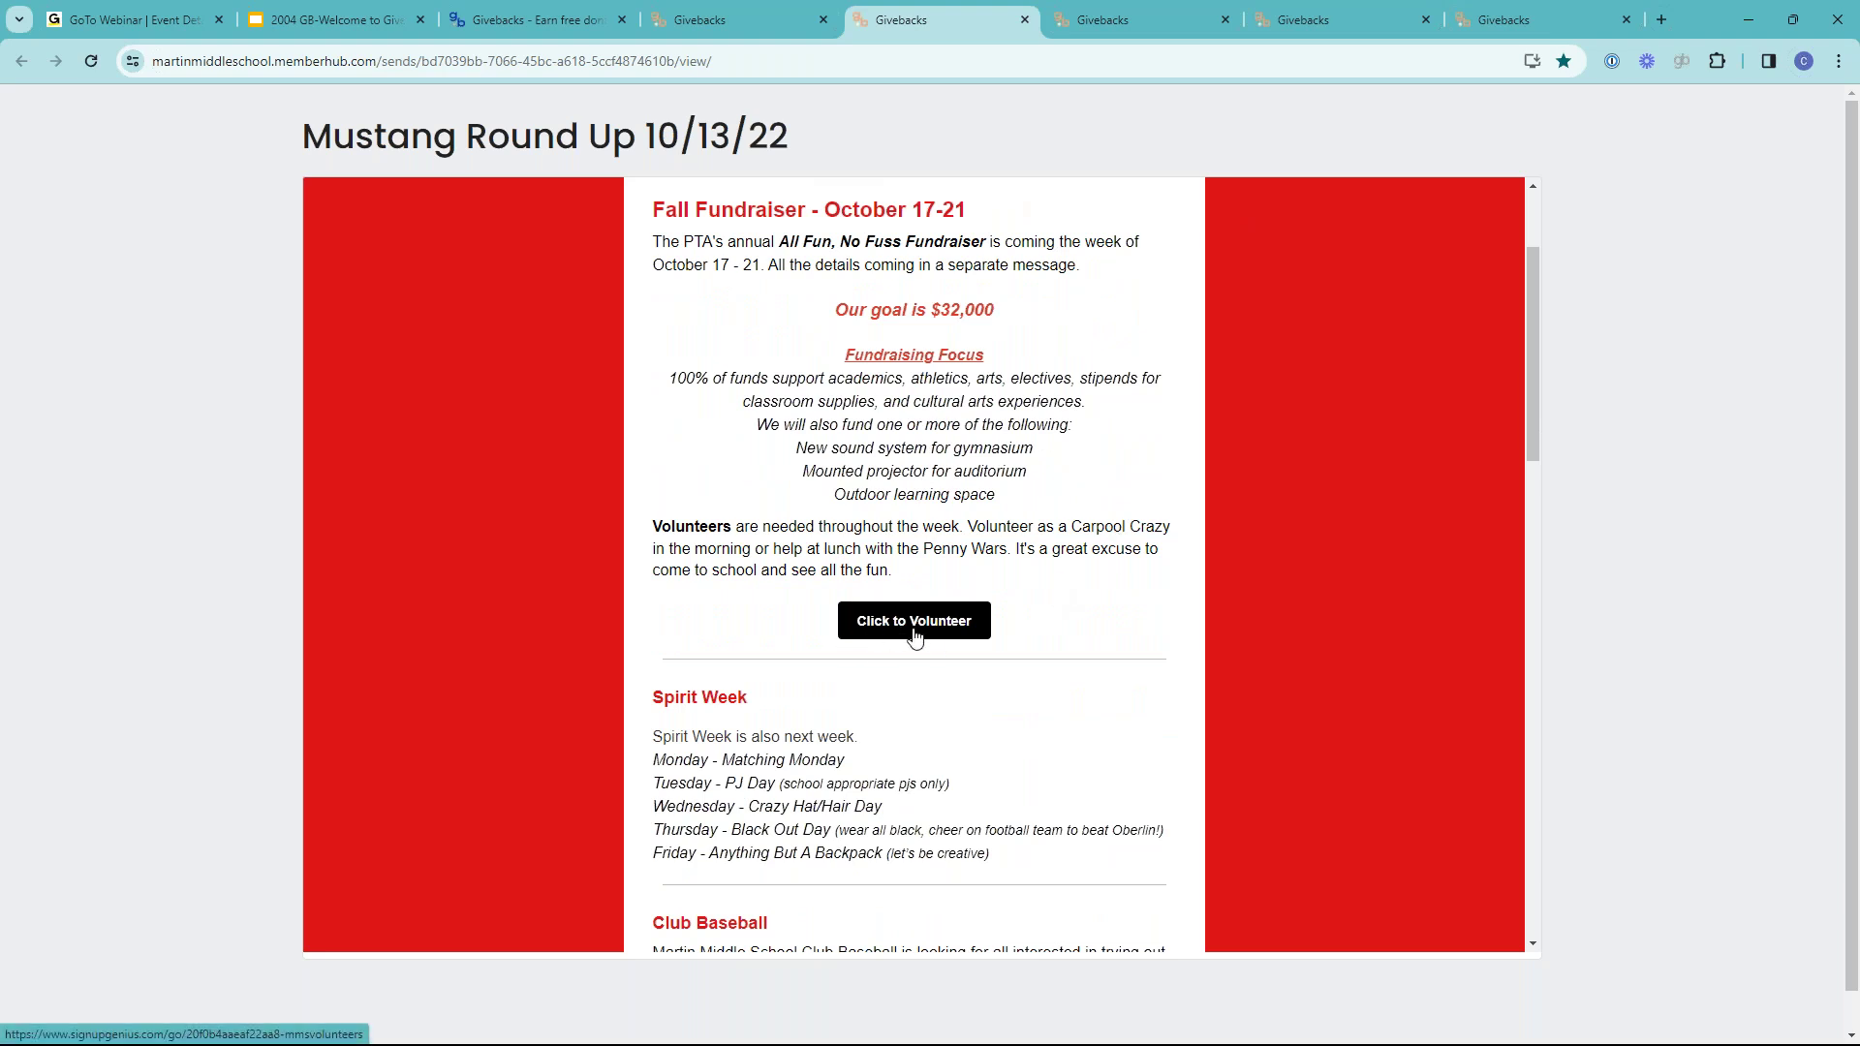
pyautogui.scroll(-5, 1066, 656)
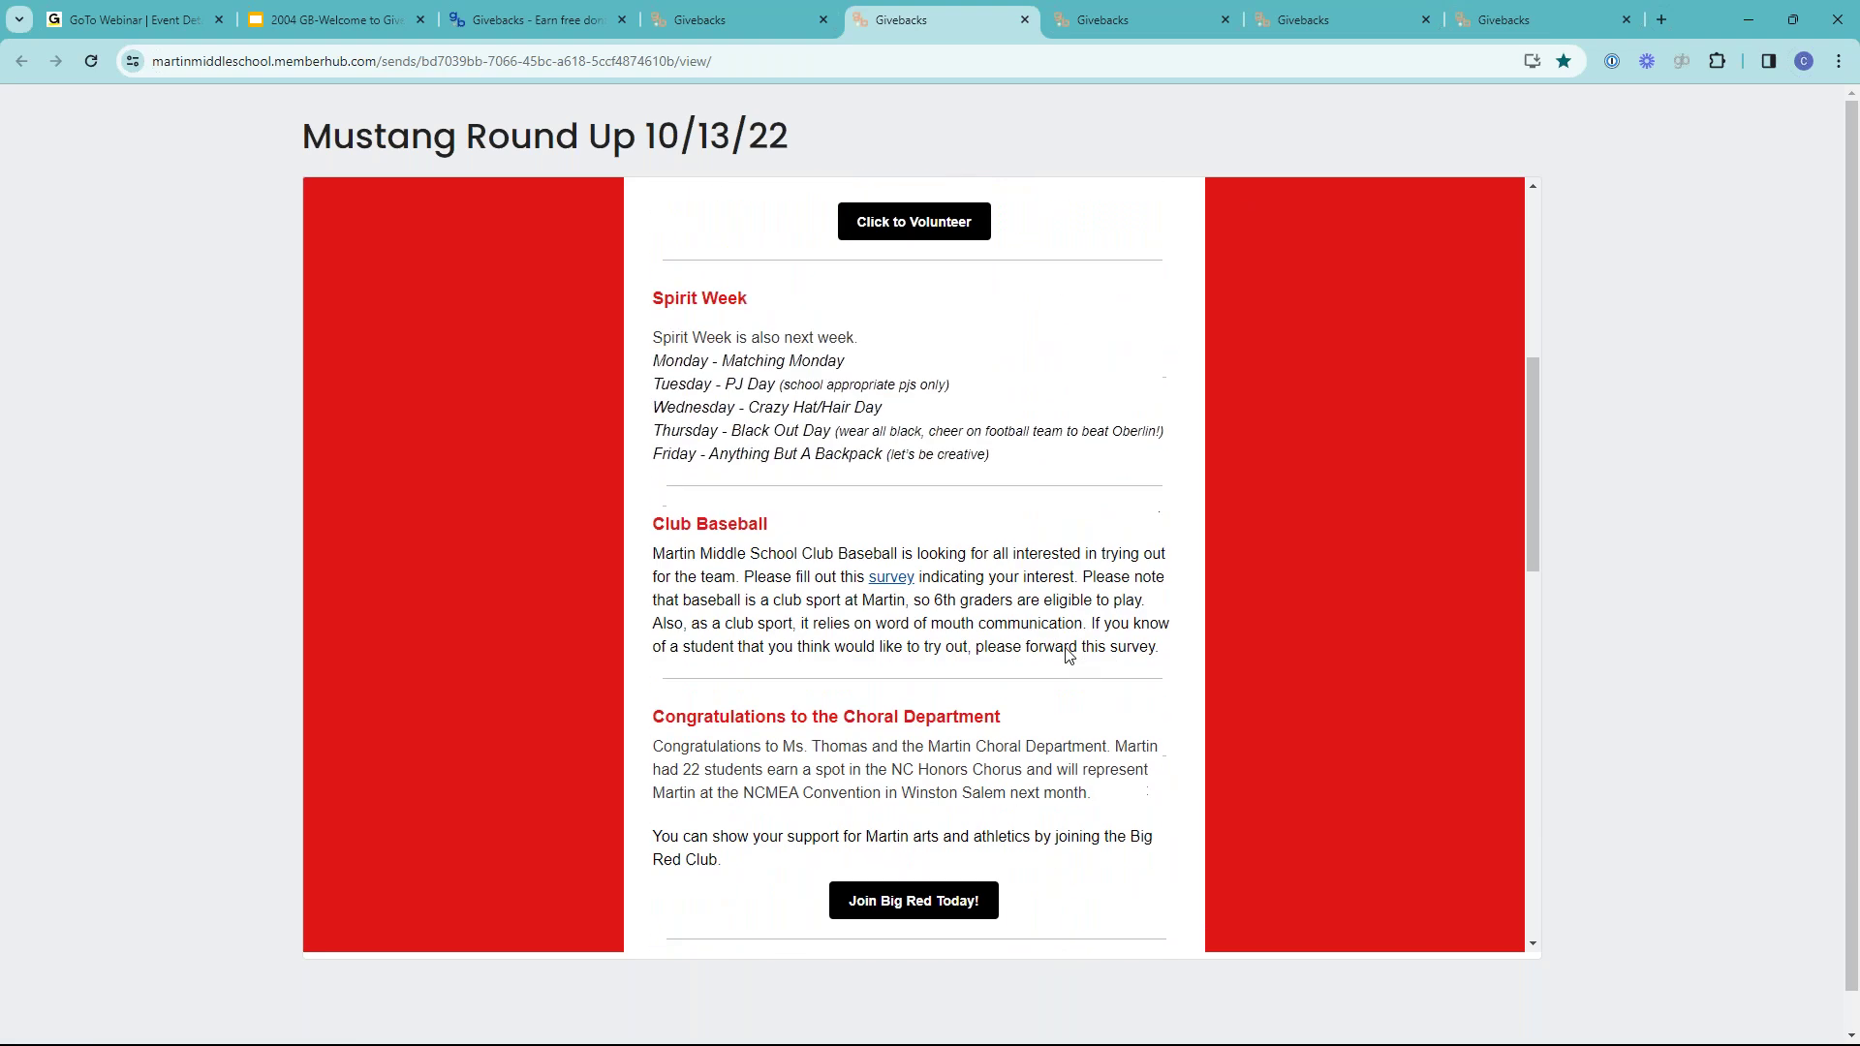
pyautogui.scroll(-3, 1066, 655)
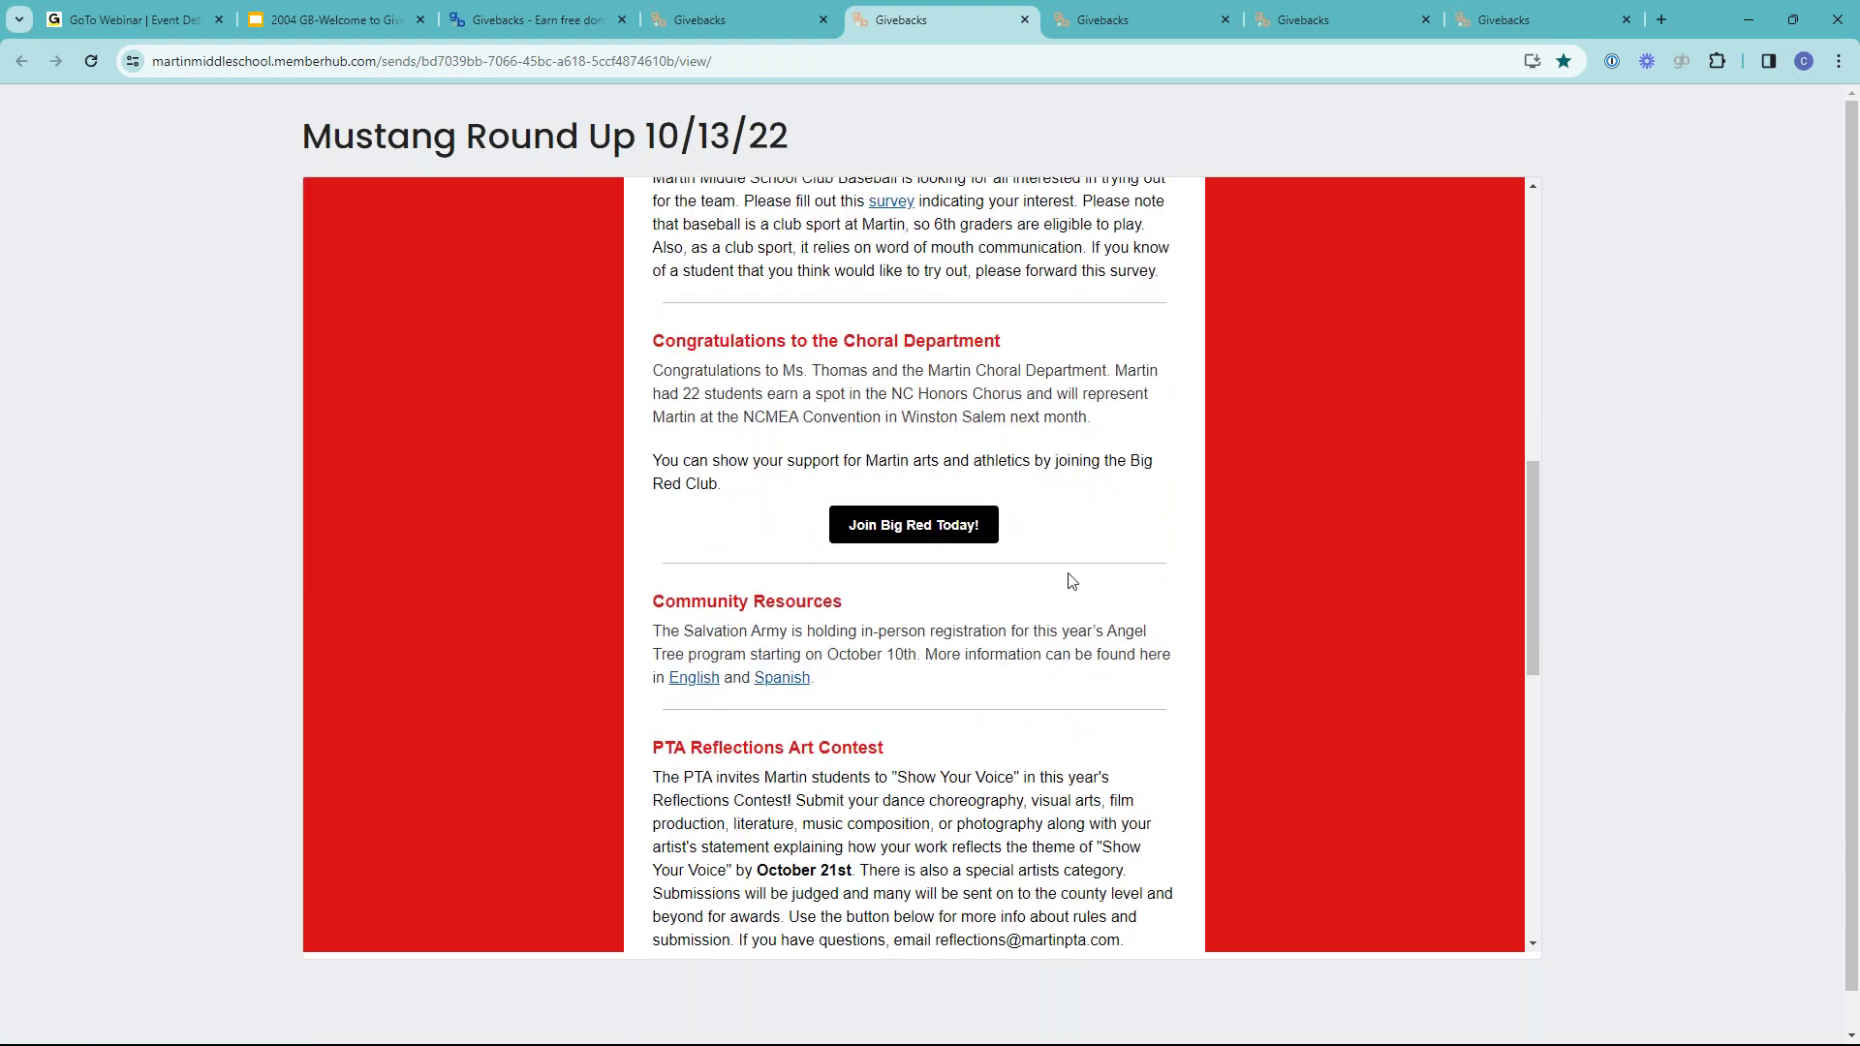
pyautogui.scroll(-7, 1093, 523)
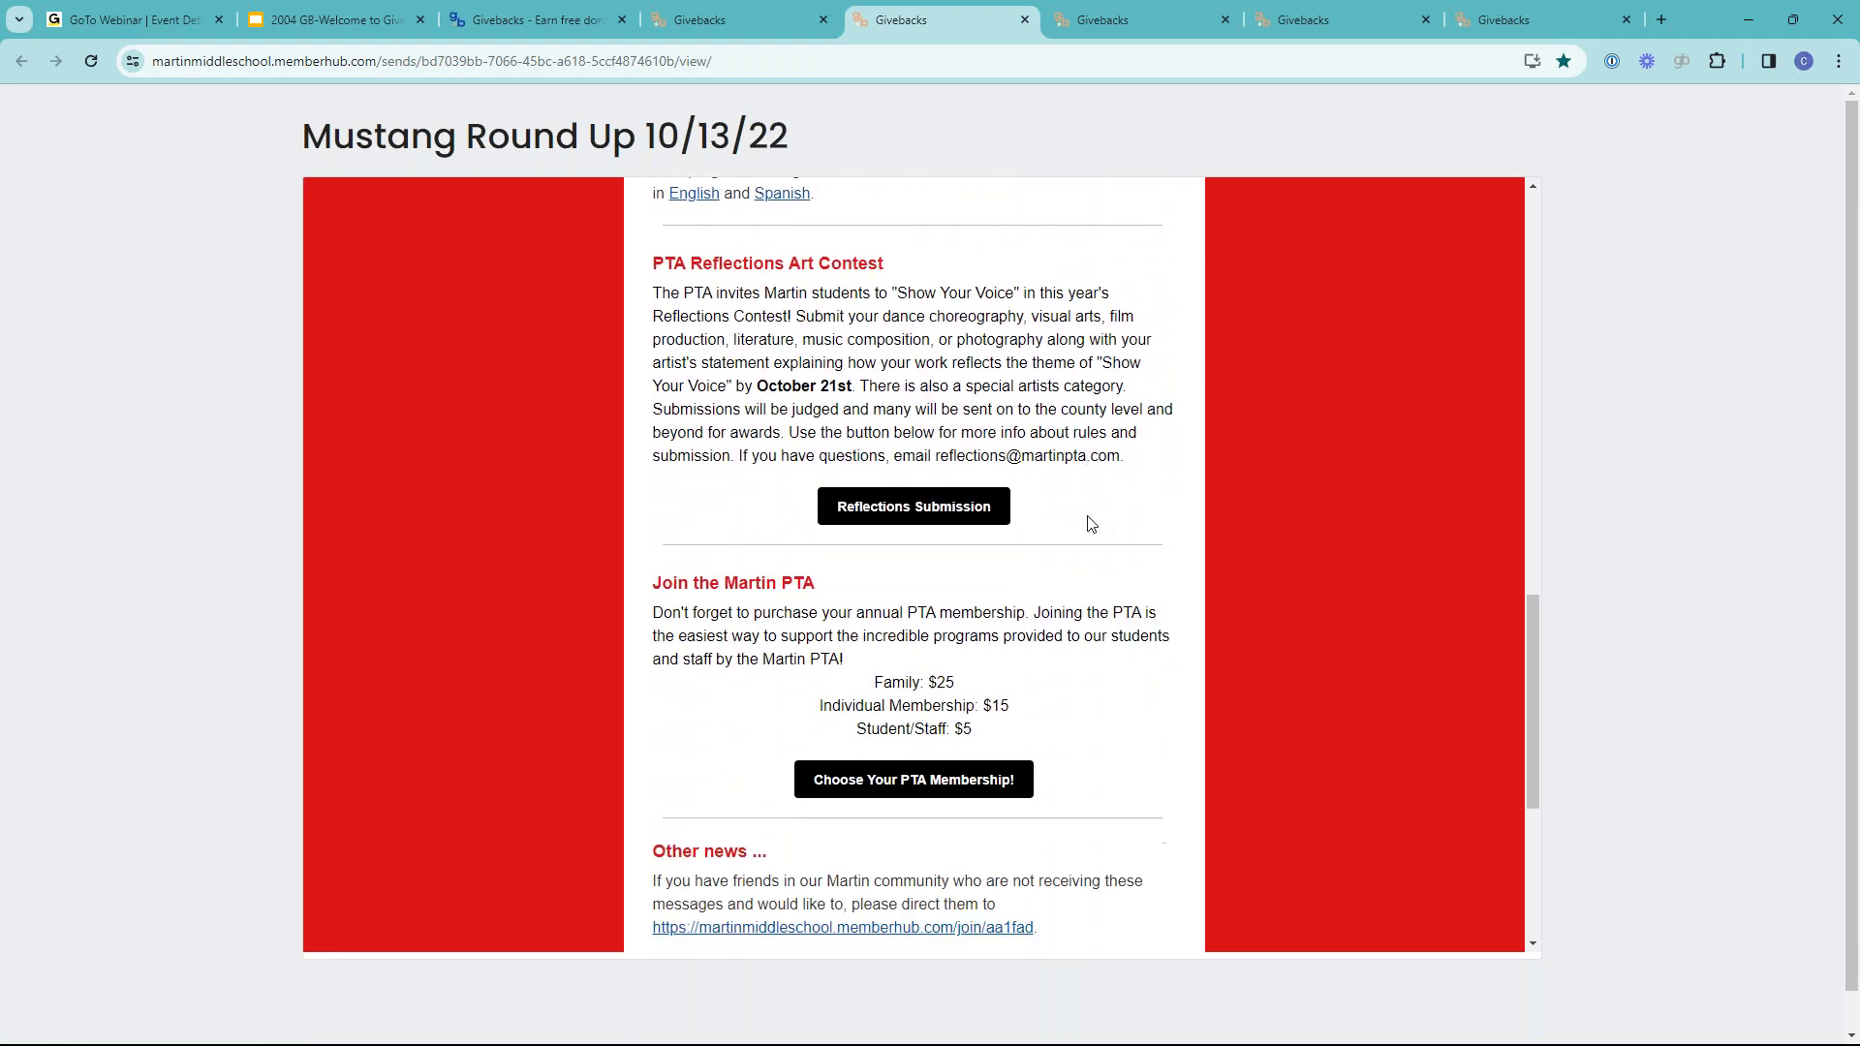
pyautogui.scroll(-3, 1093, 523)
pyautogui.scroll(13, 1092, 523)
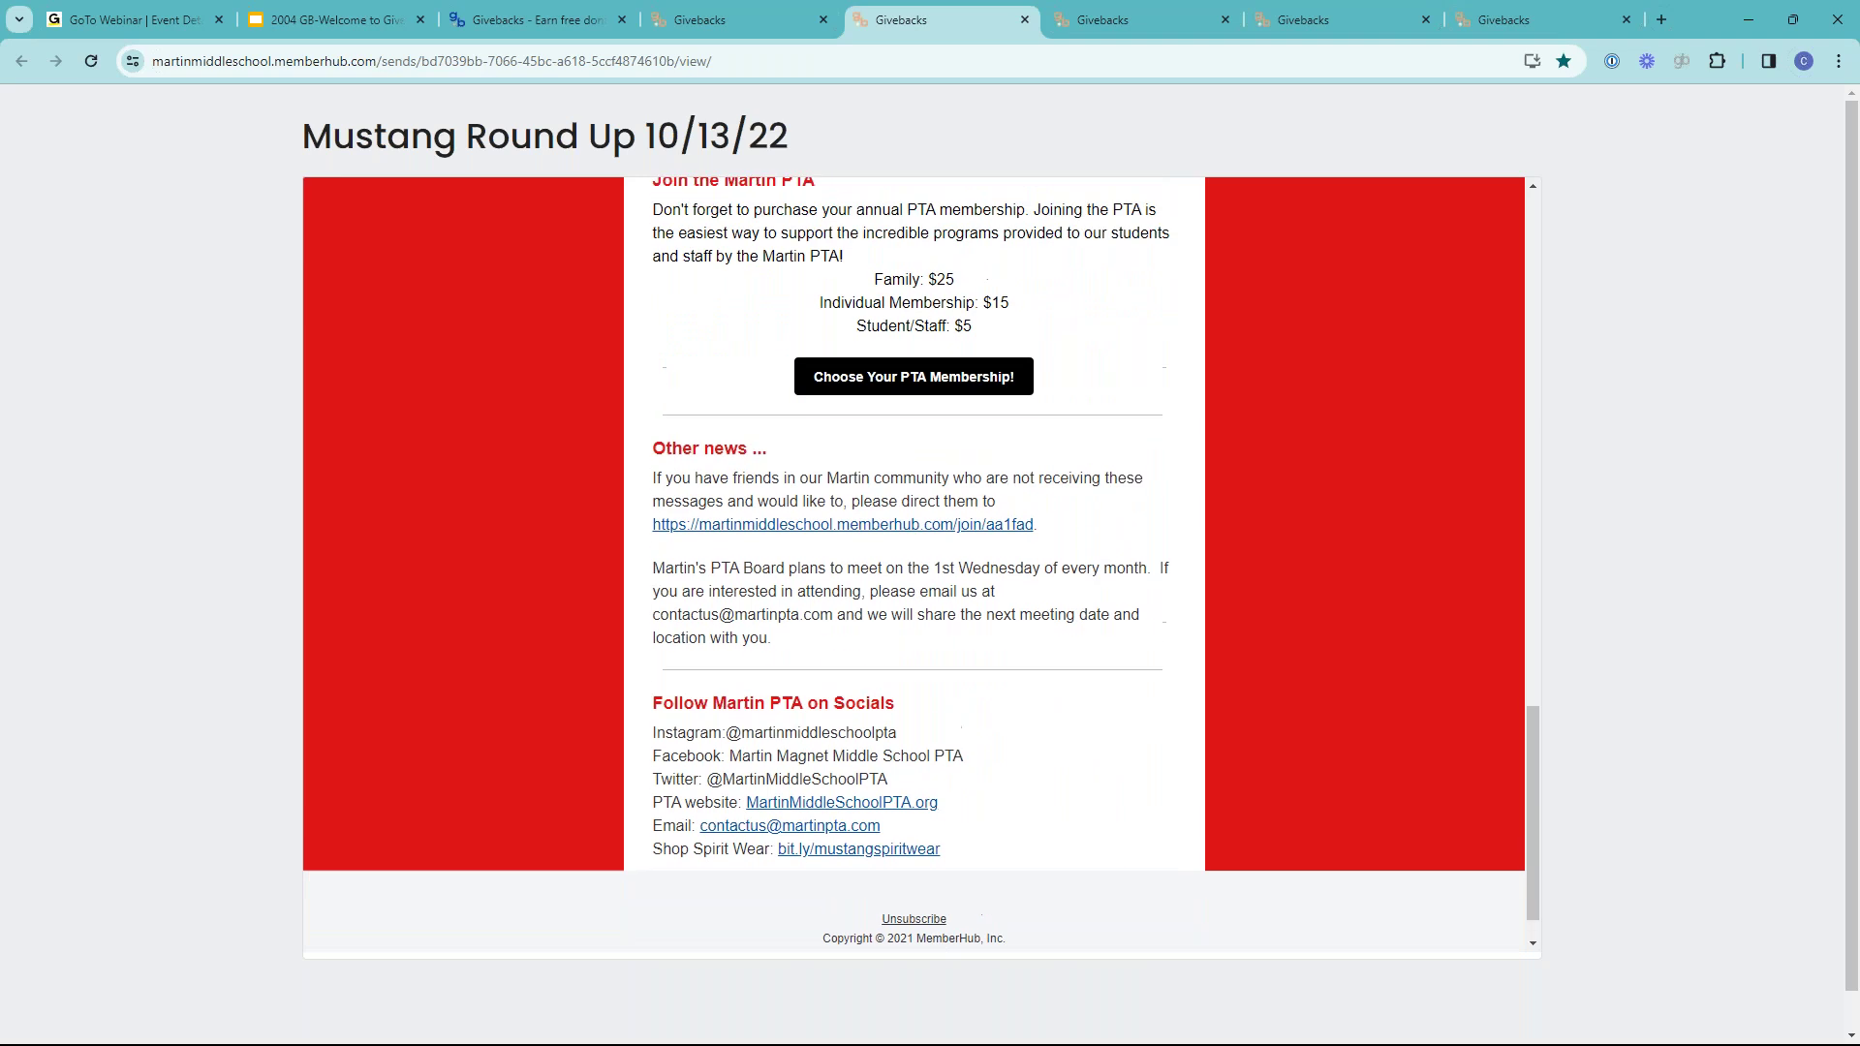
pyautogui.scroll(10, 1087, 453)
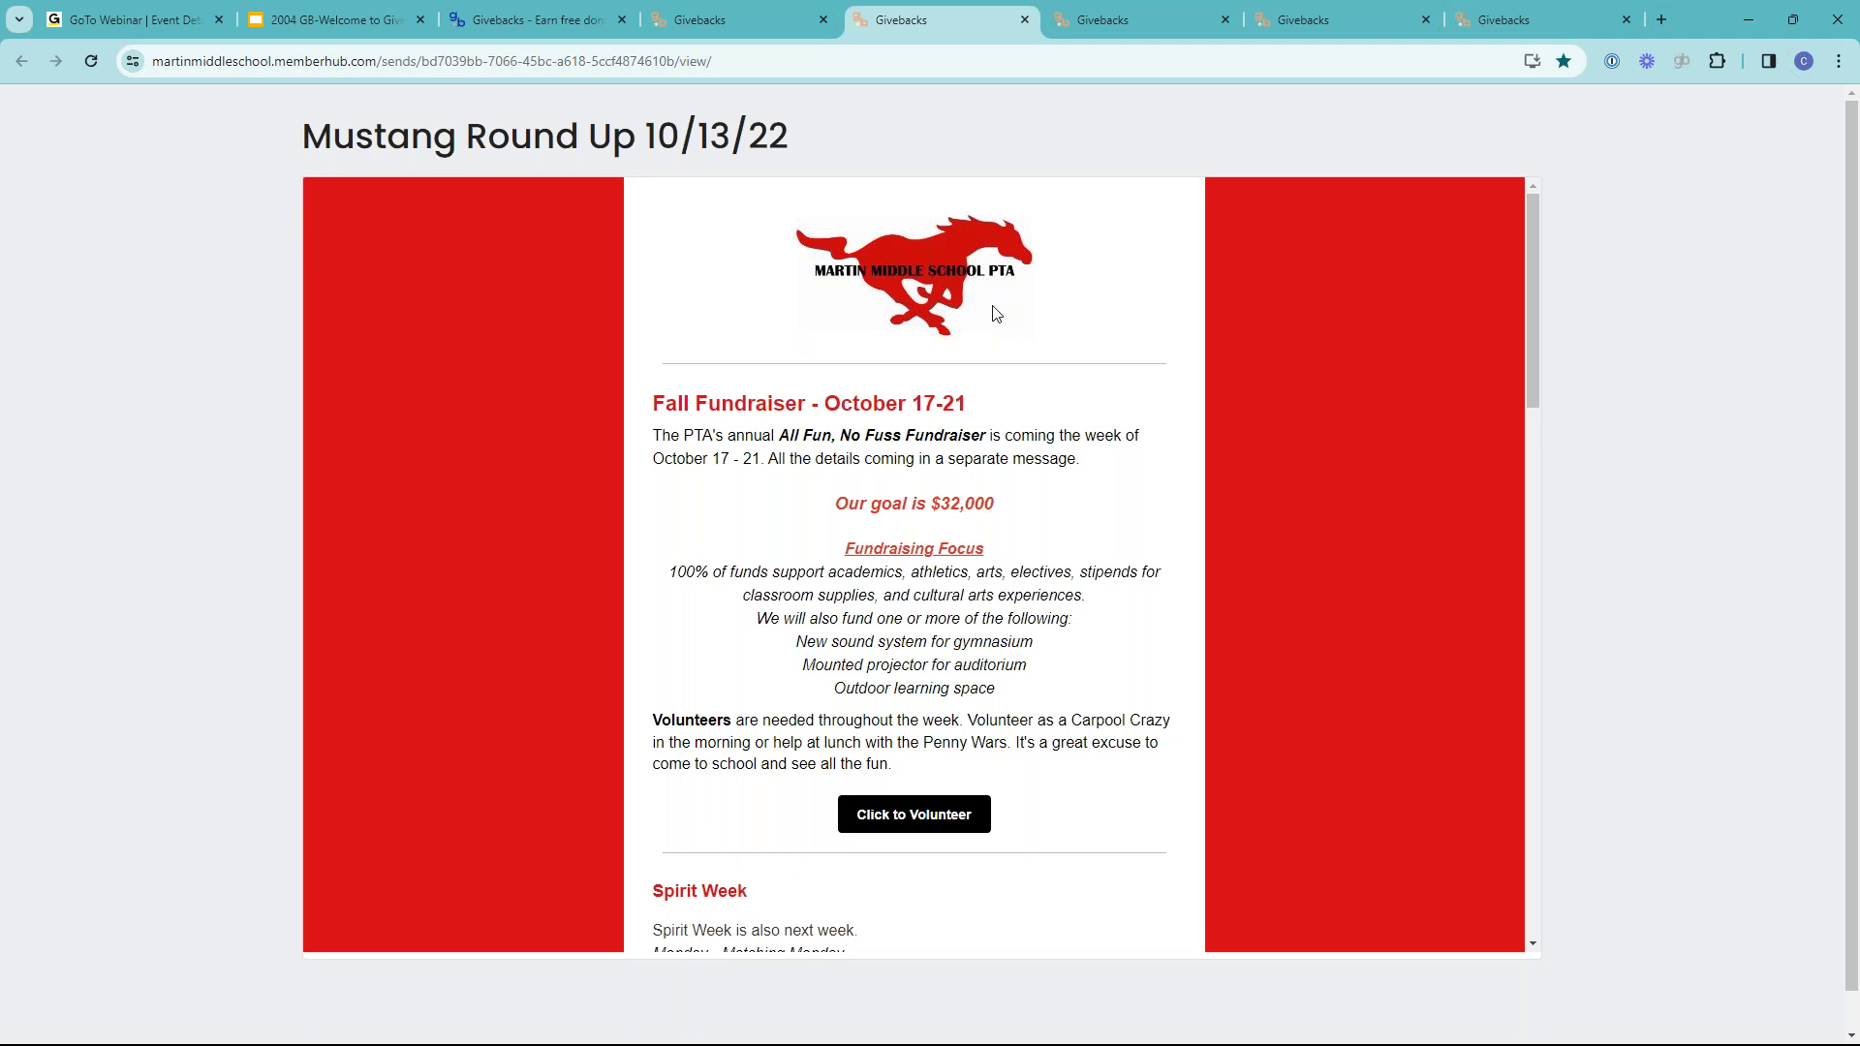
# - Open the Lowry Elementary PTA Newsletter - November 5th and look through it down to the Teacher and Staff of the Year section
pyautogui.click(1123, 27)
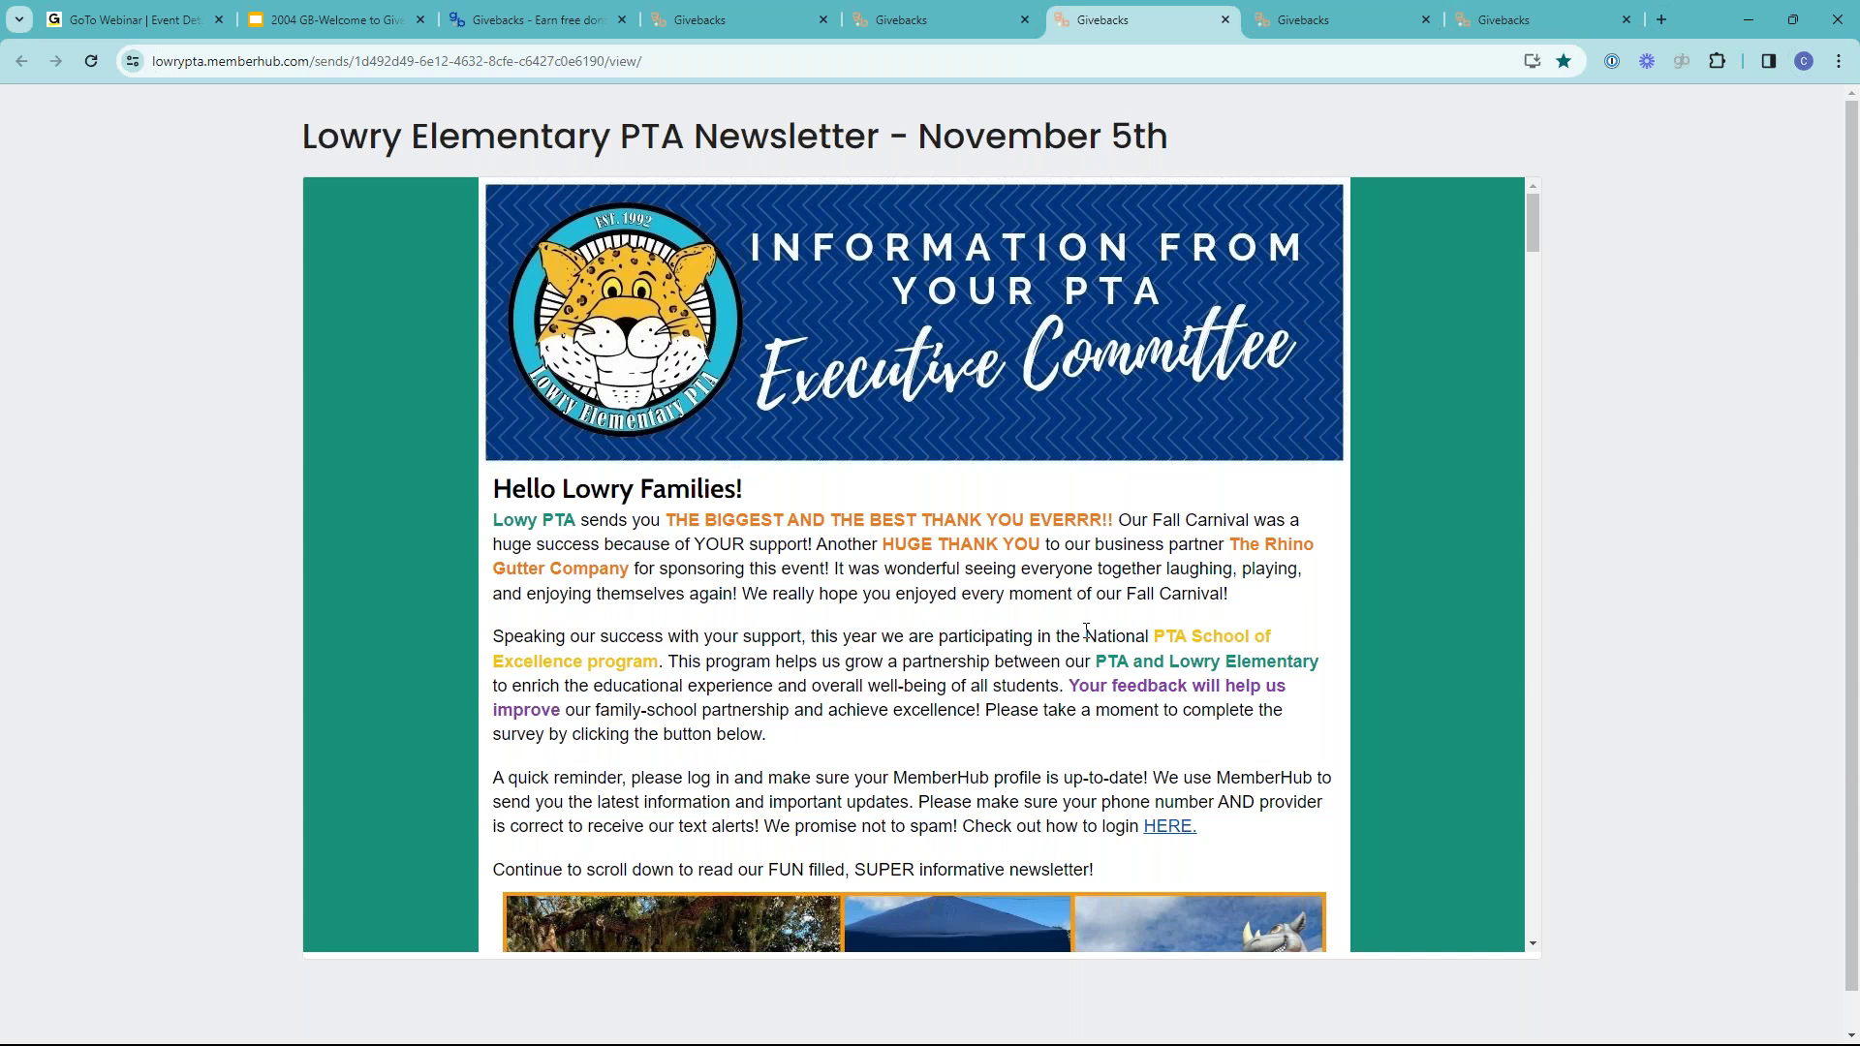
pyautogui.scroll(-2, 1087, 631)
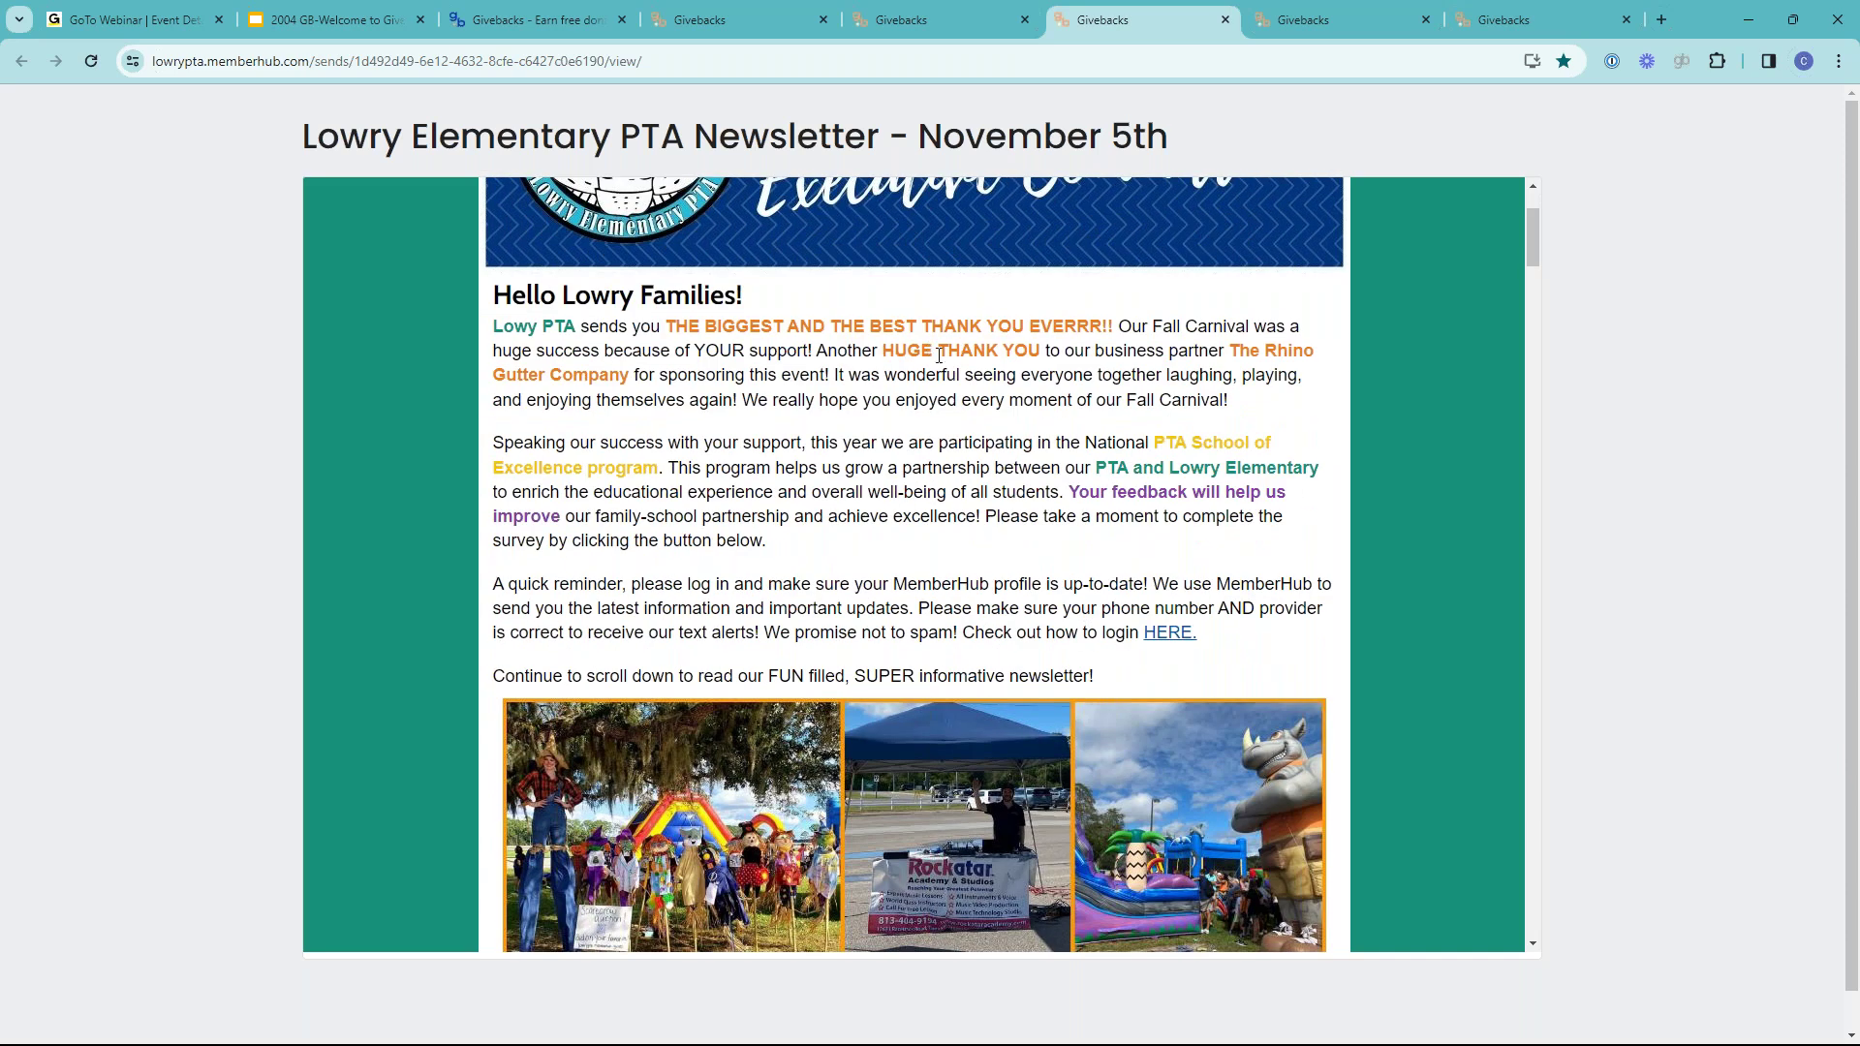
pyautogui.scroll(-5, 1065, 487)
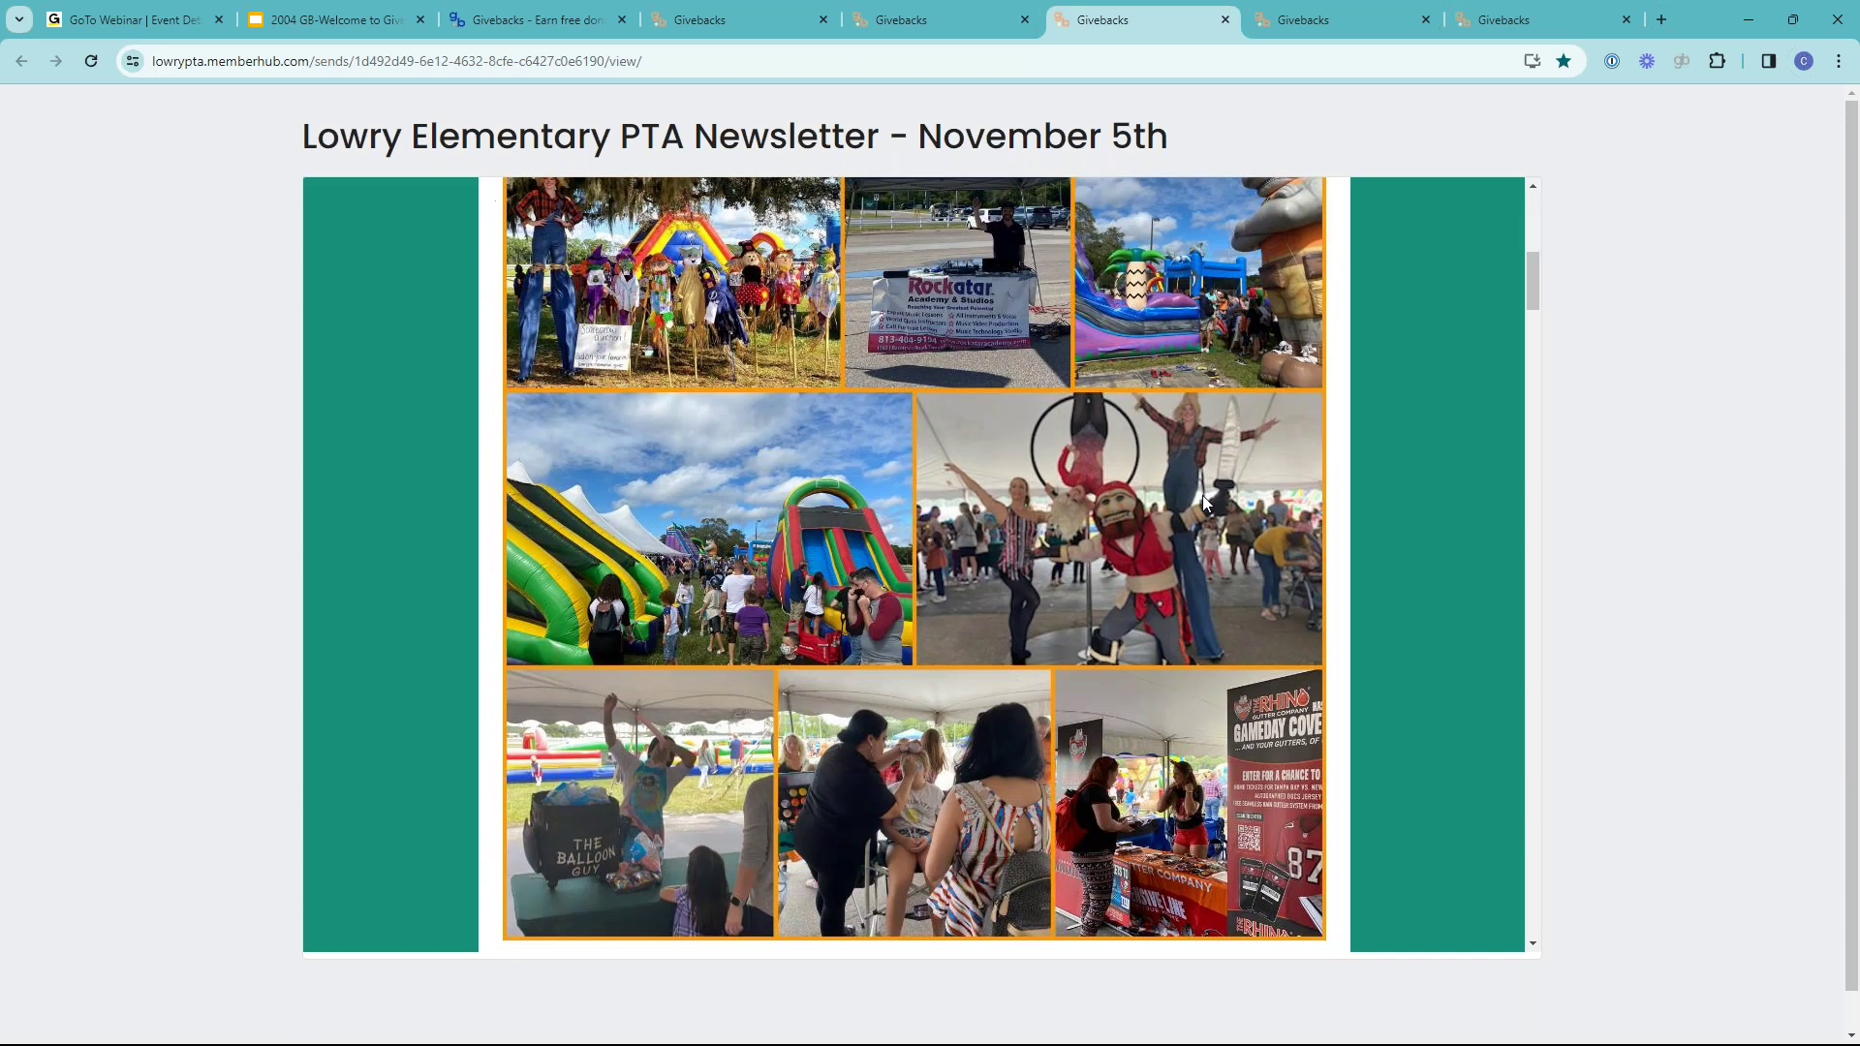
pyautogui.scroll(-8, 1239, 555)
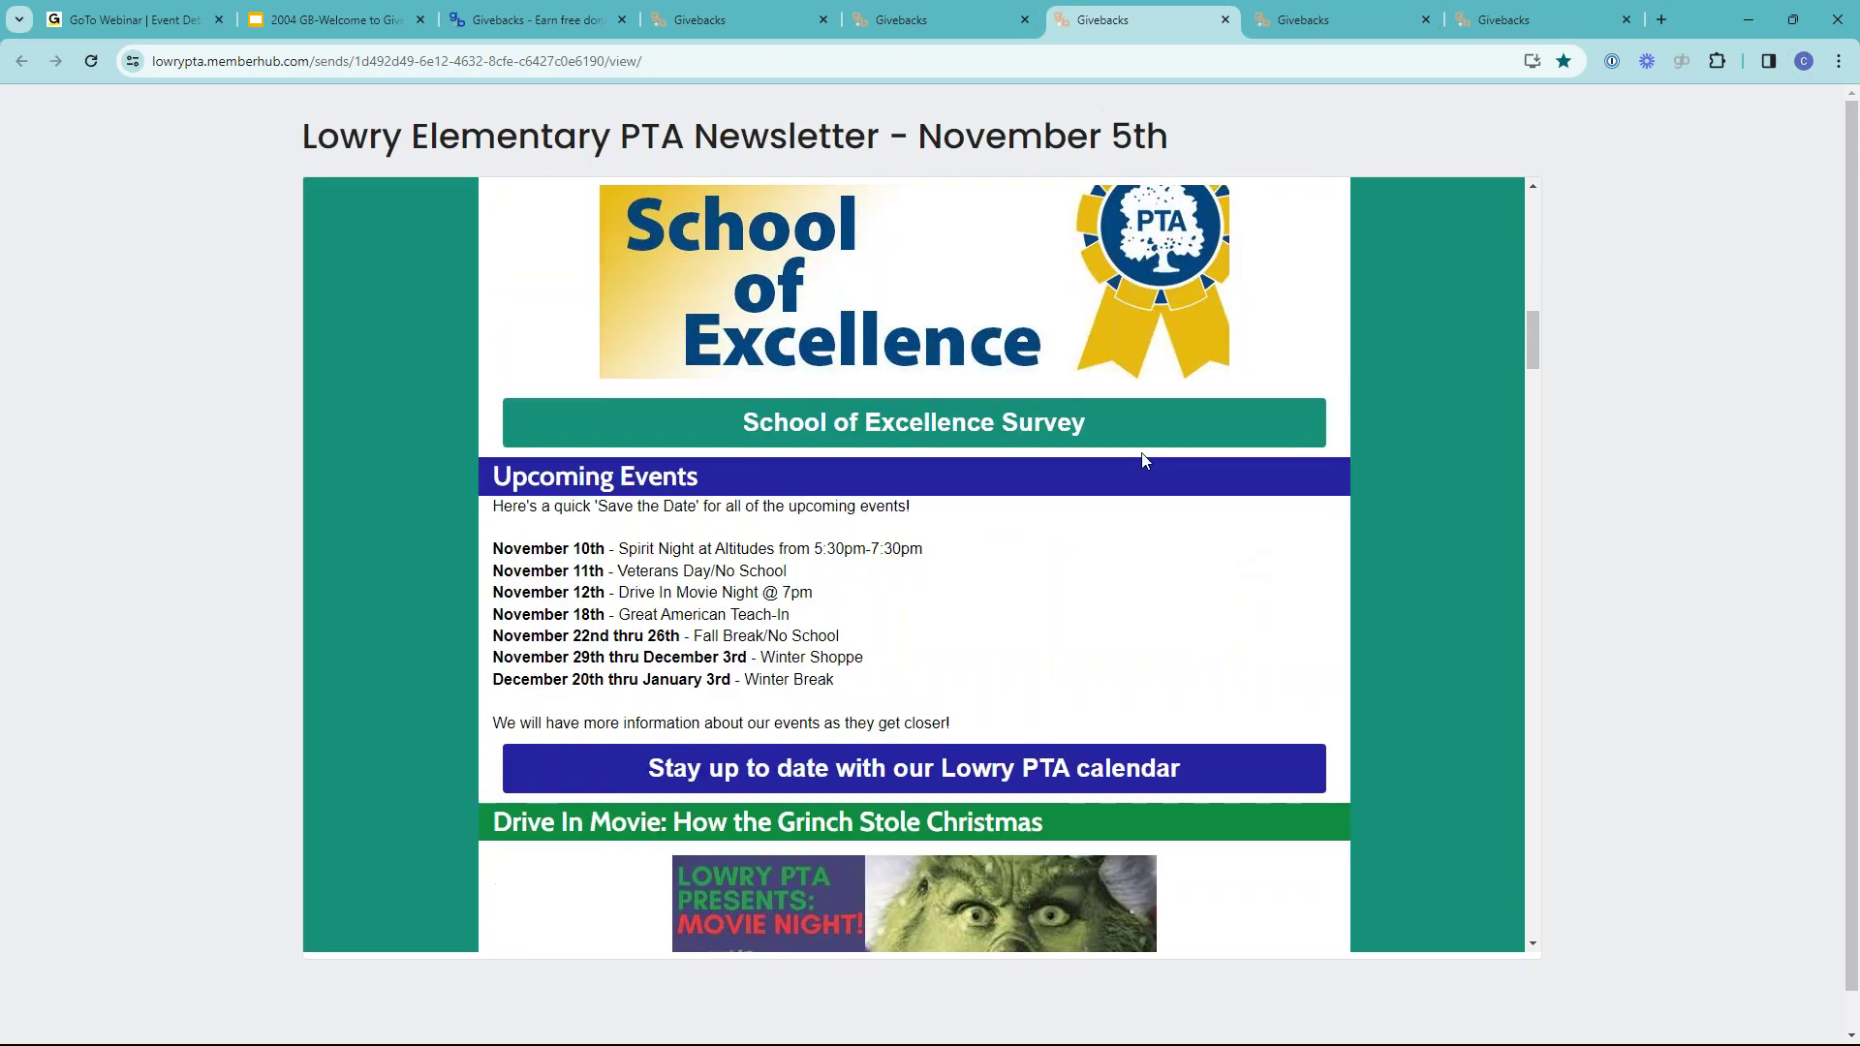
pyautogui.scroll(-2, 1071, 629)
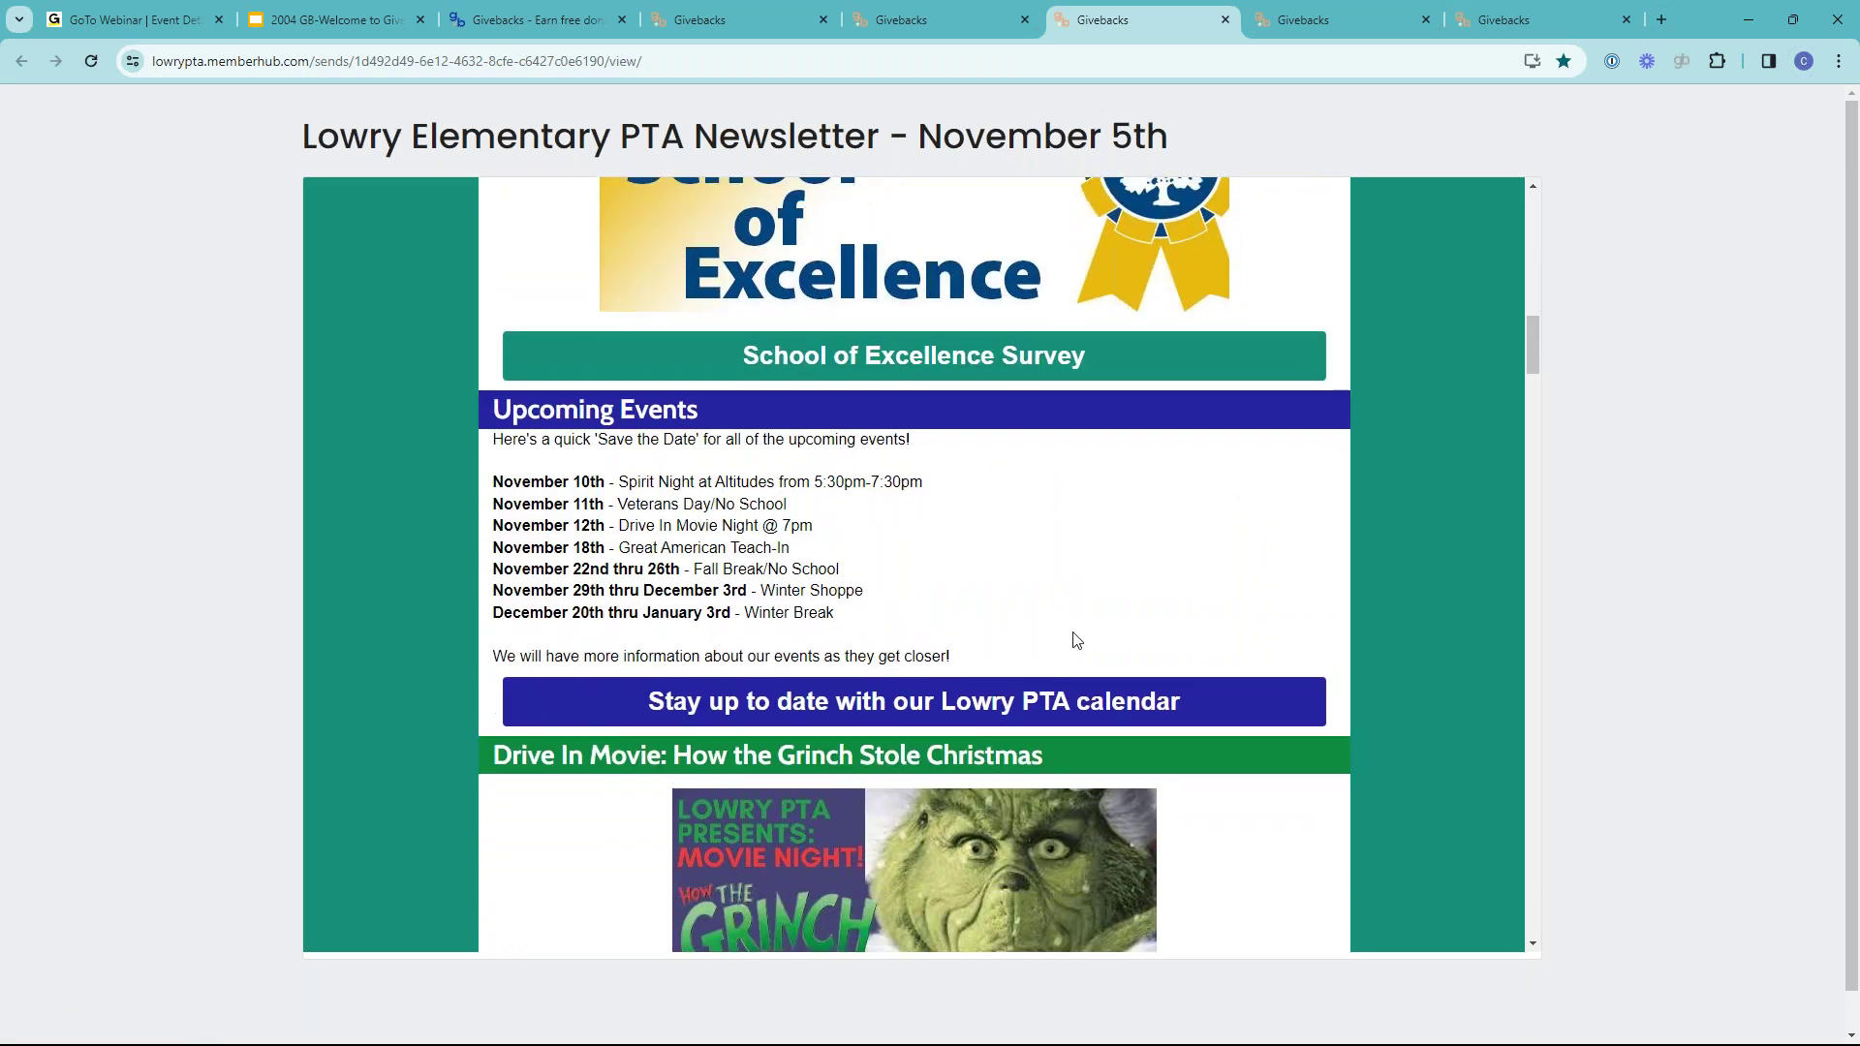
pyautogui.scroll(-6, 1080, 576)
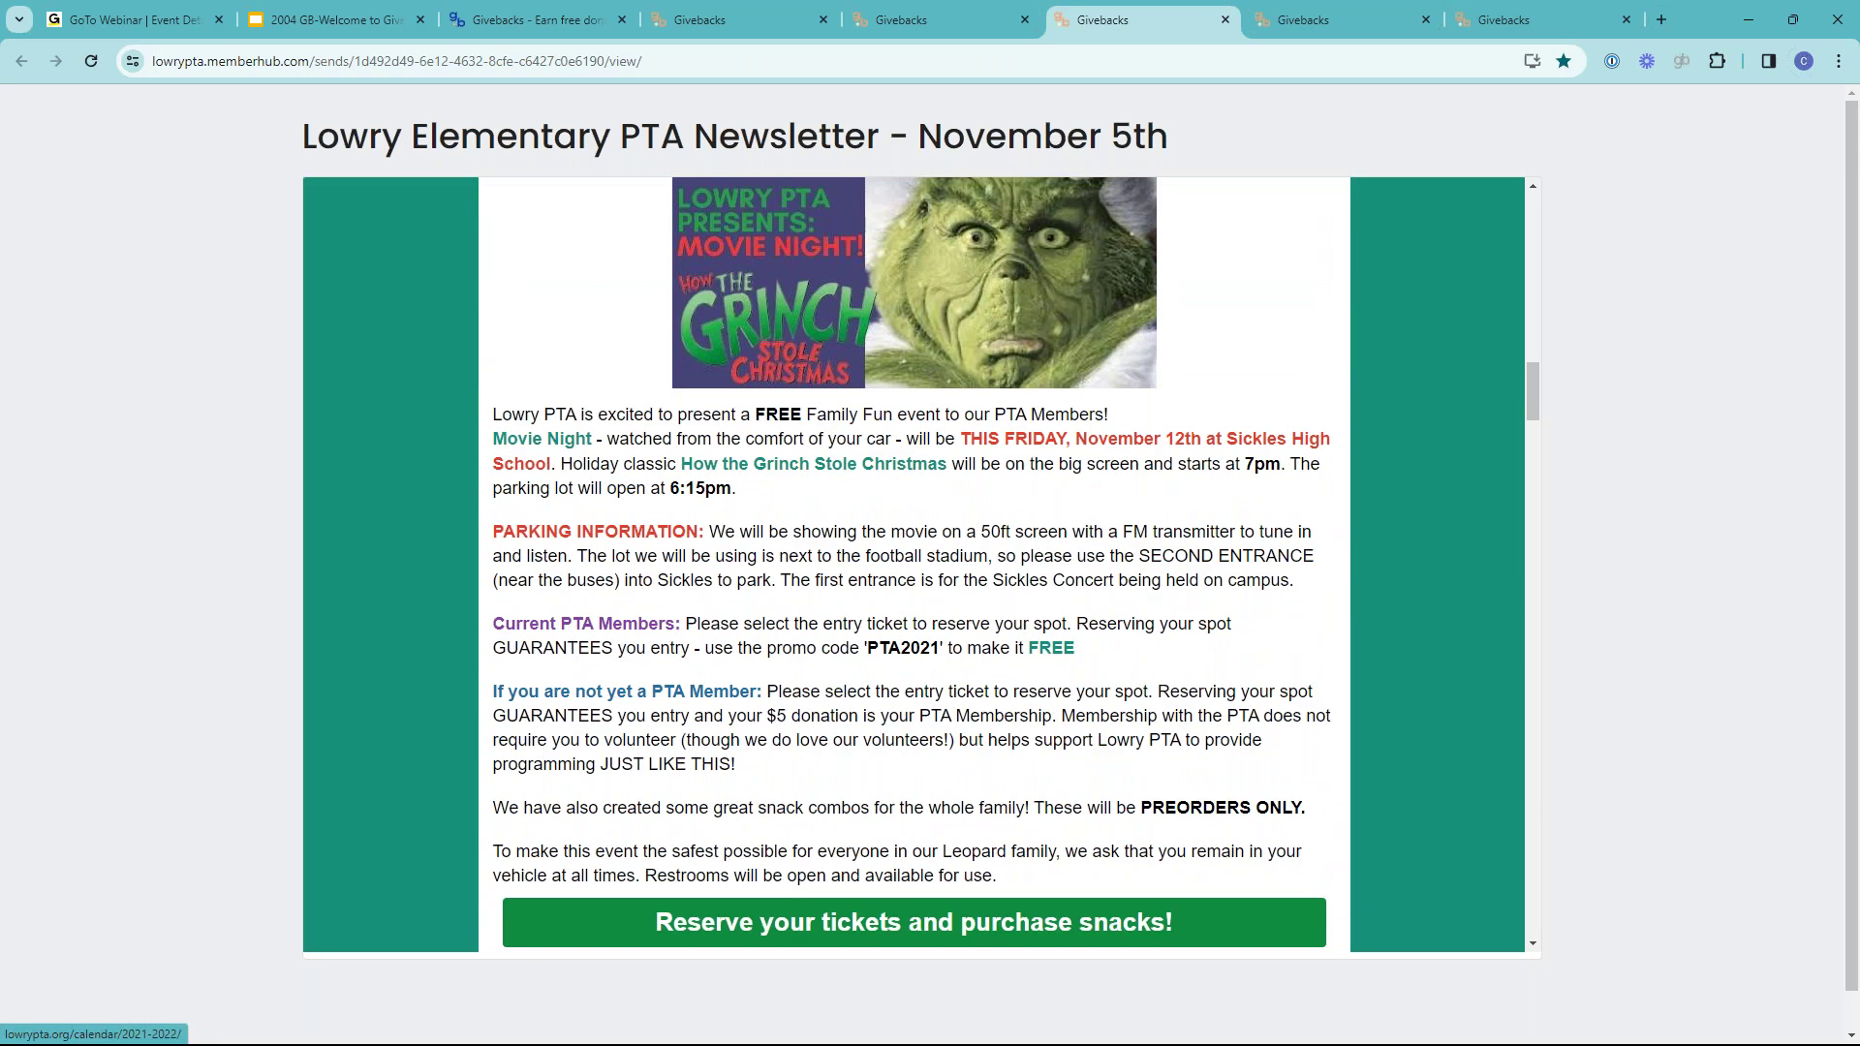
pyautogui.scroll(-15, 1175, 628)
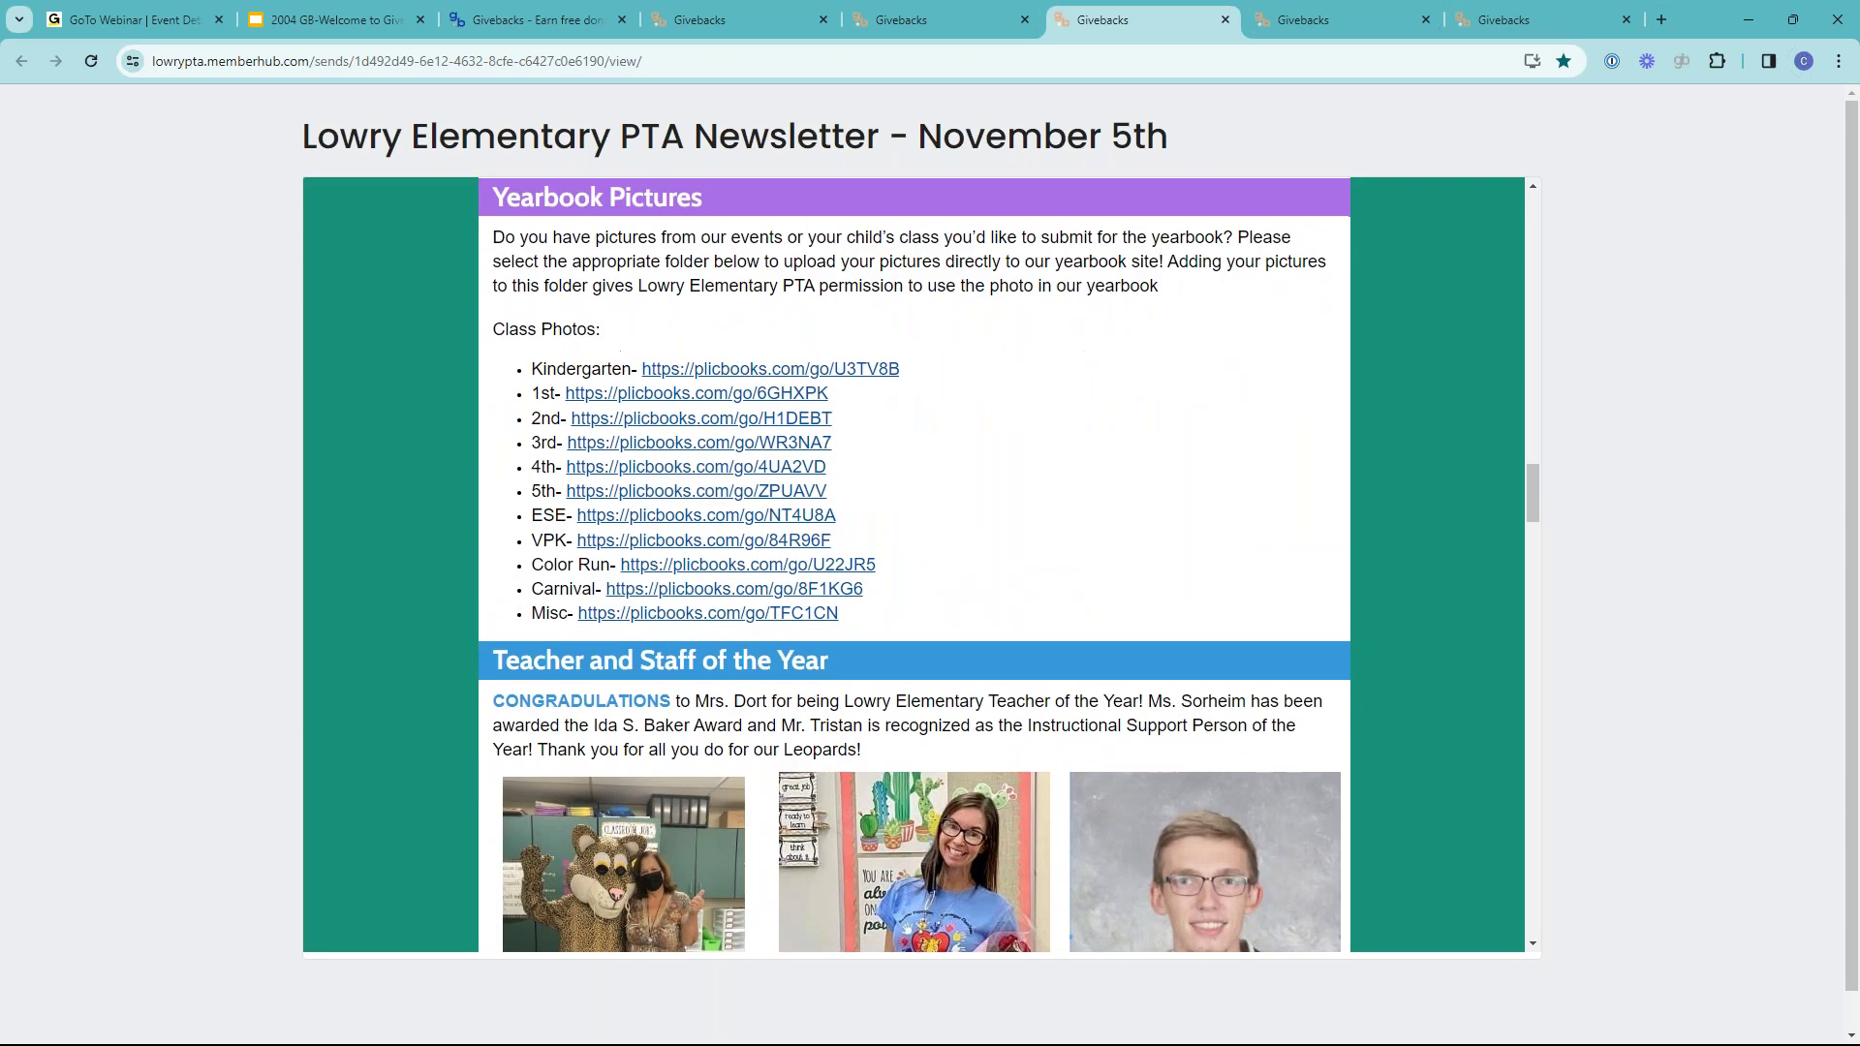
pyautogui.scroll(-4, 914, 564)
pyautogui.scroll(1, 913, 565)
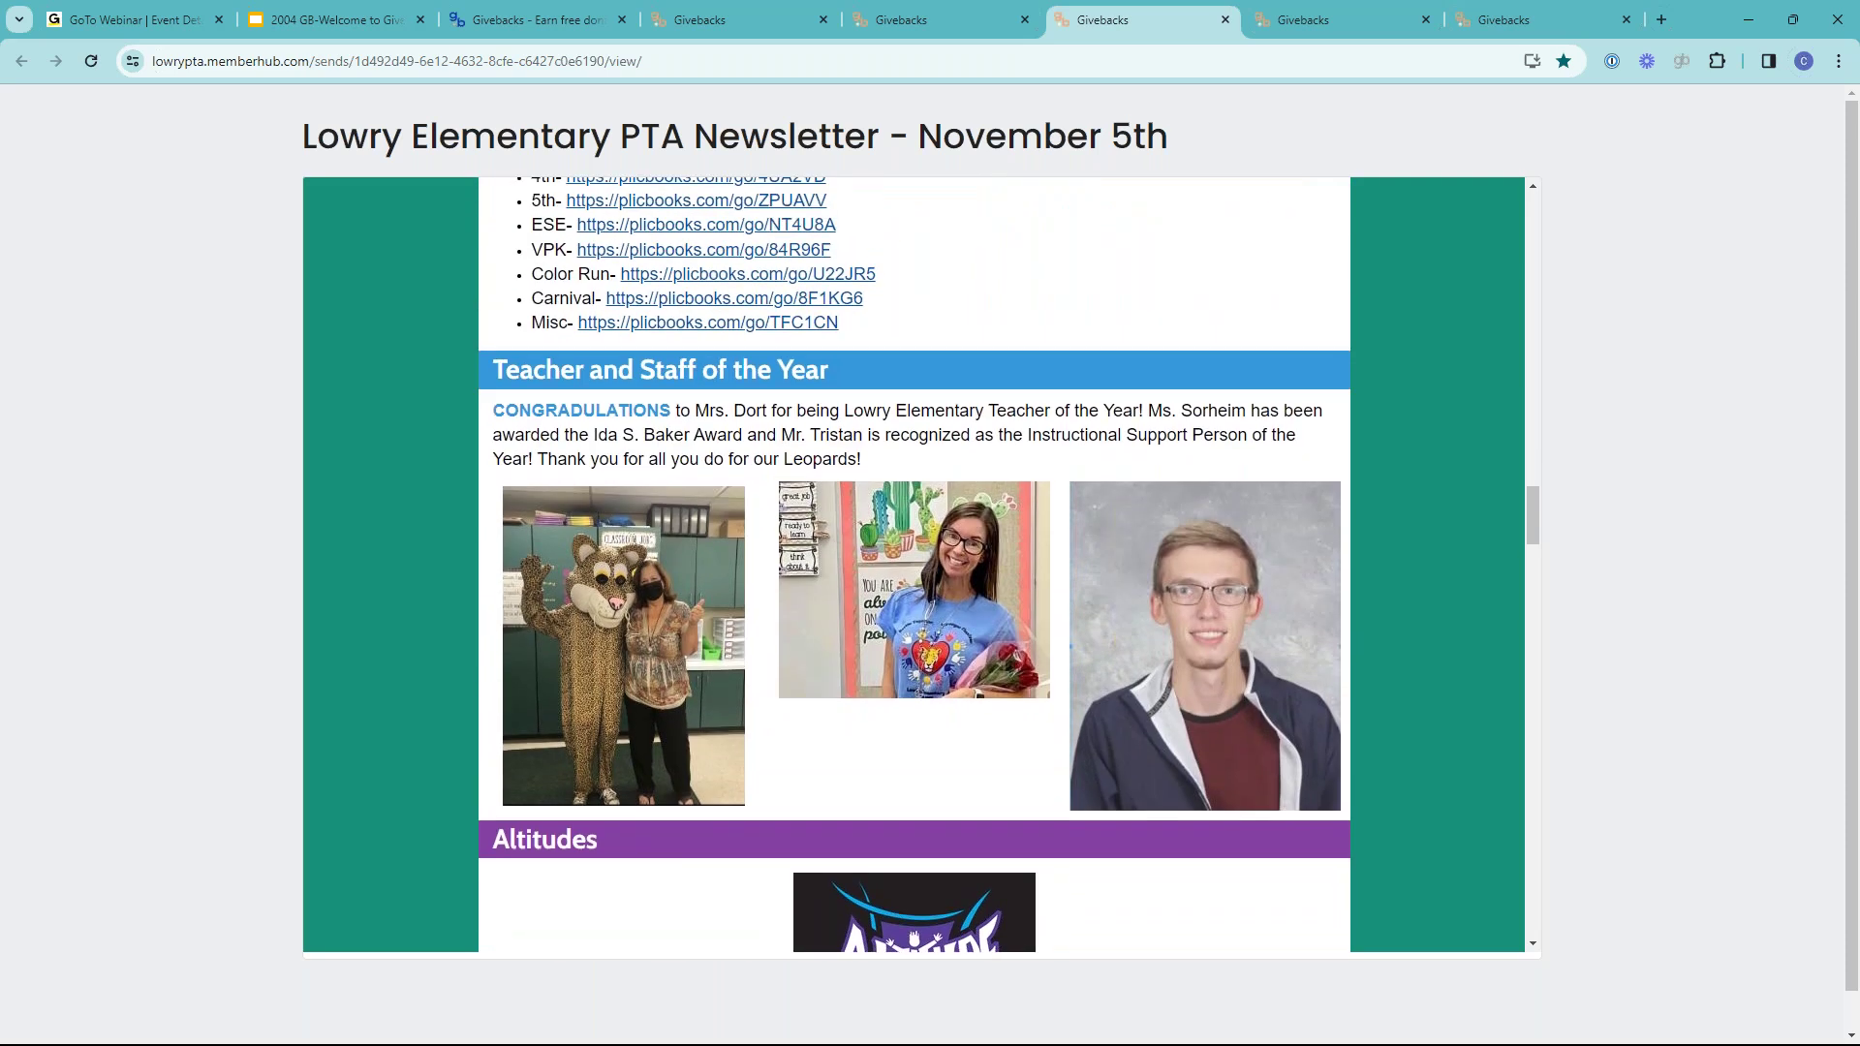
# - Return to the admin site, browse the shared files down to the first class folder in 1st Grade, and view the hubs available to join
pyautogui.click(511, 22)
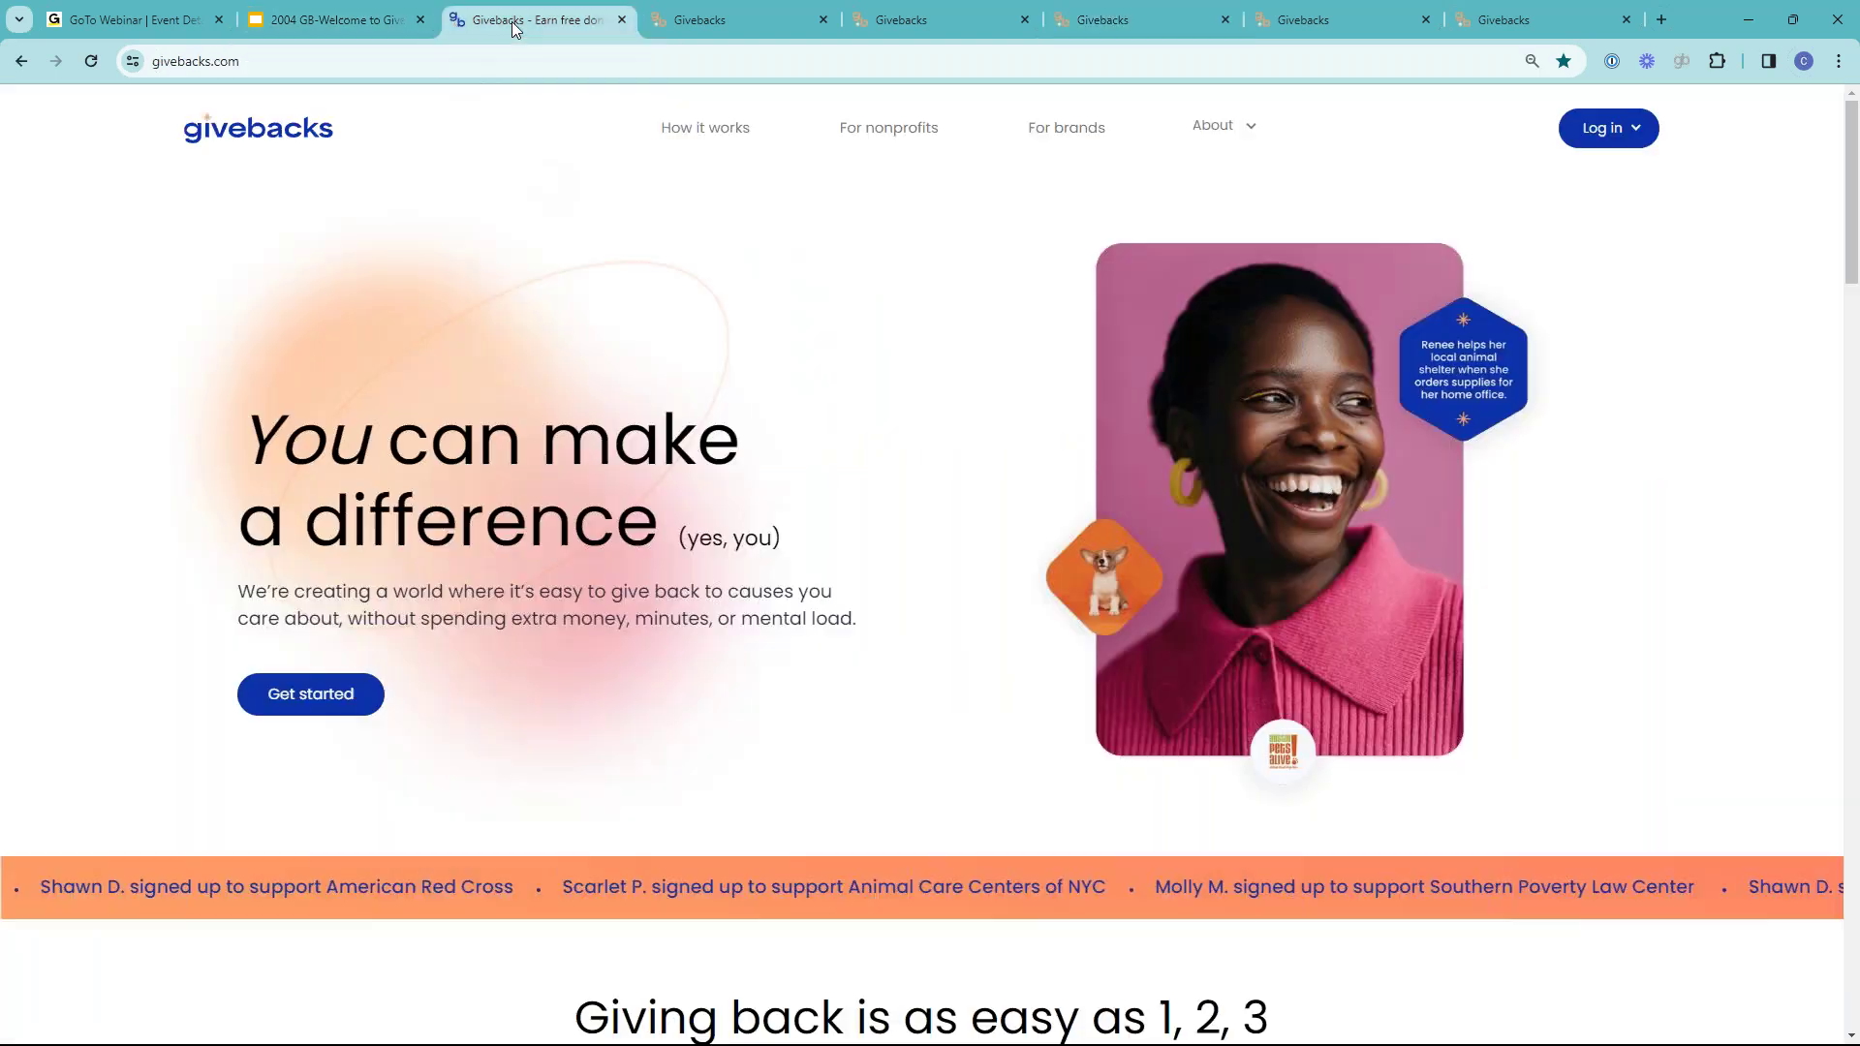
pyautogui.click(695, 22)
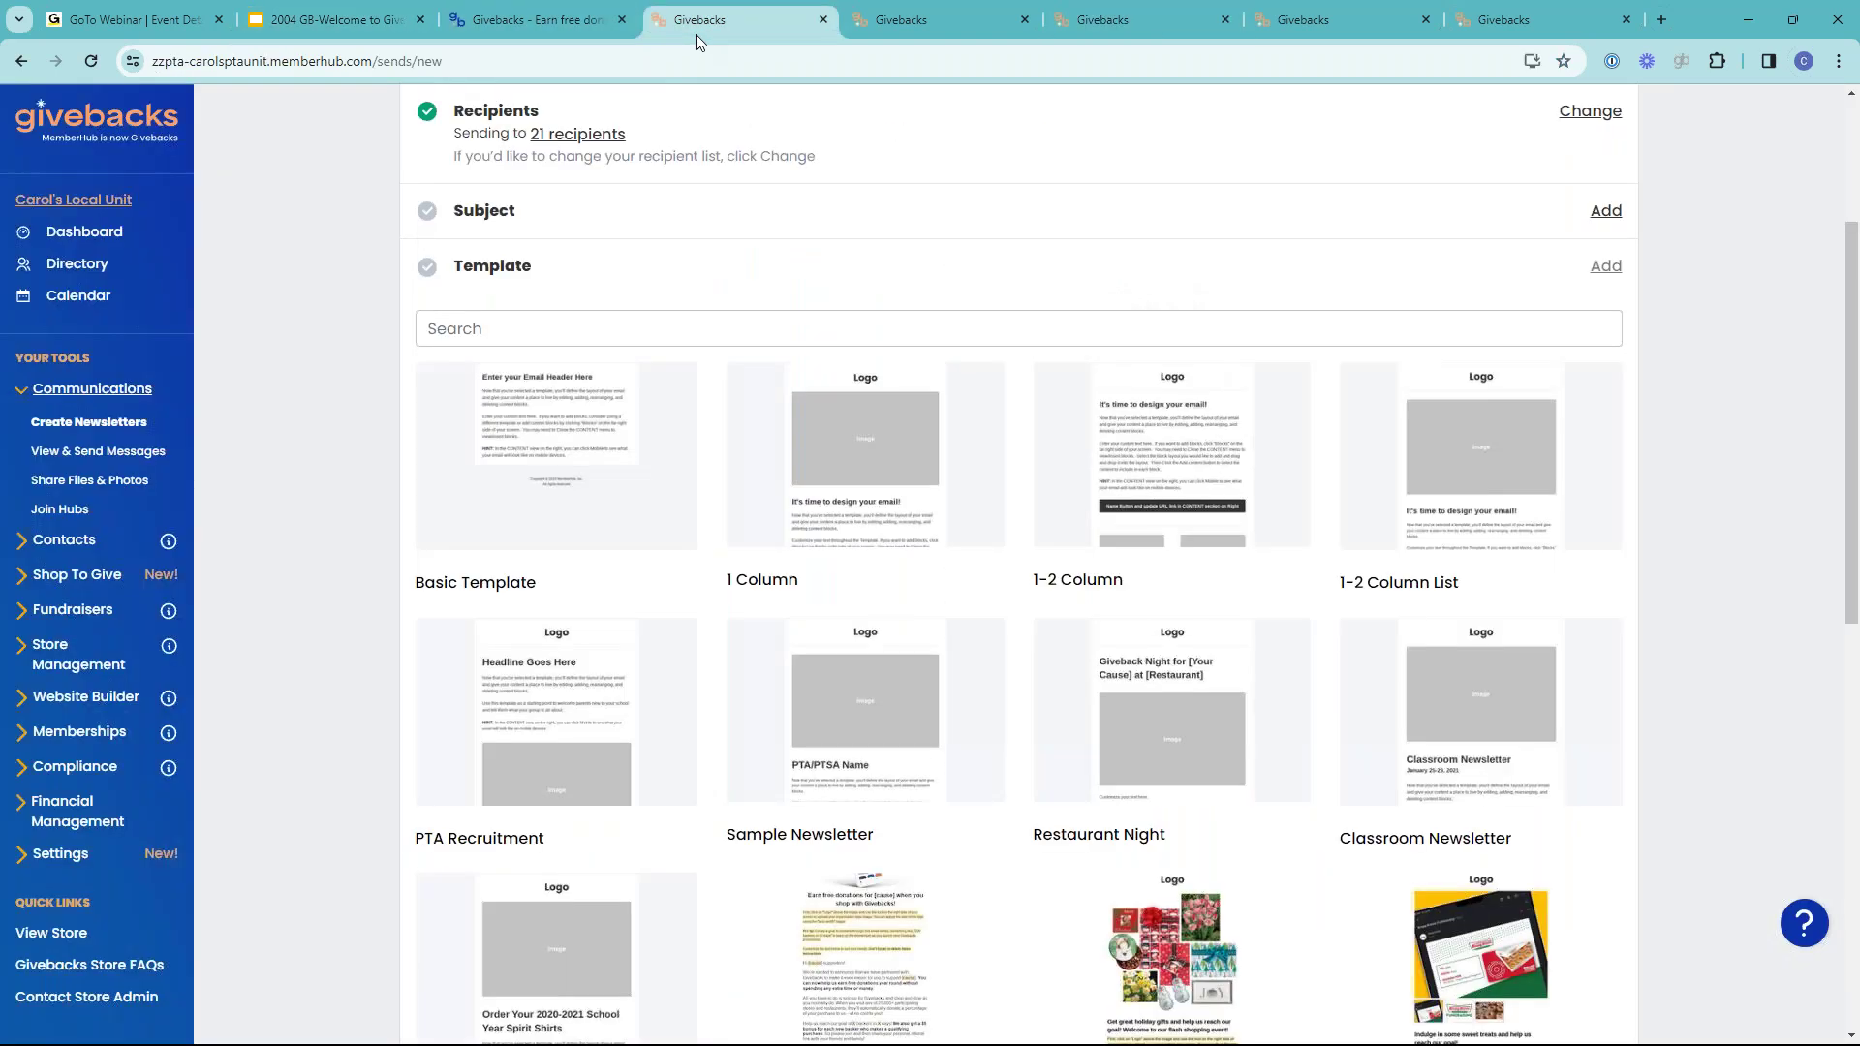
pyautogui.click(86, 484)
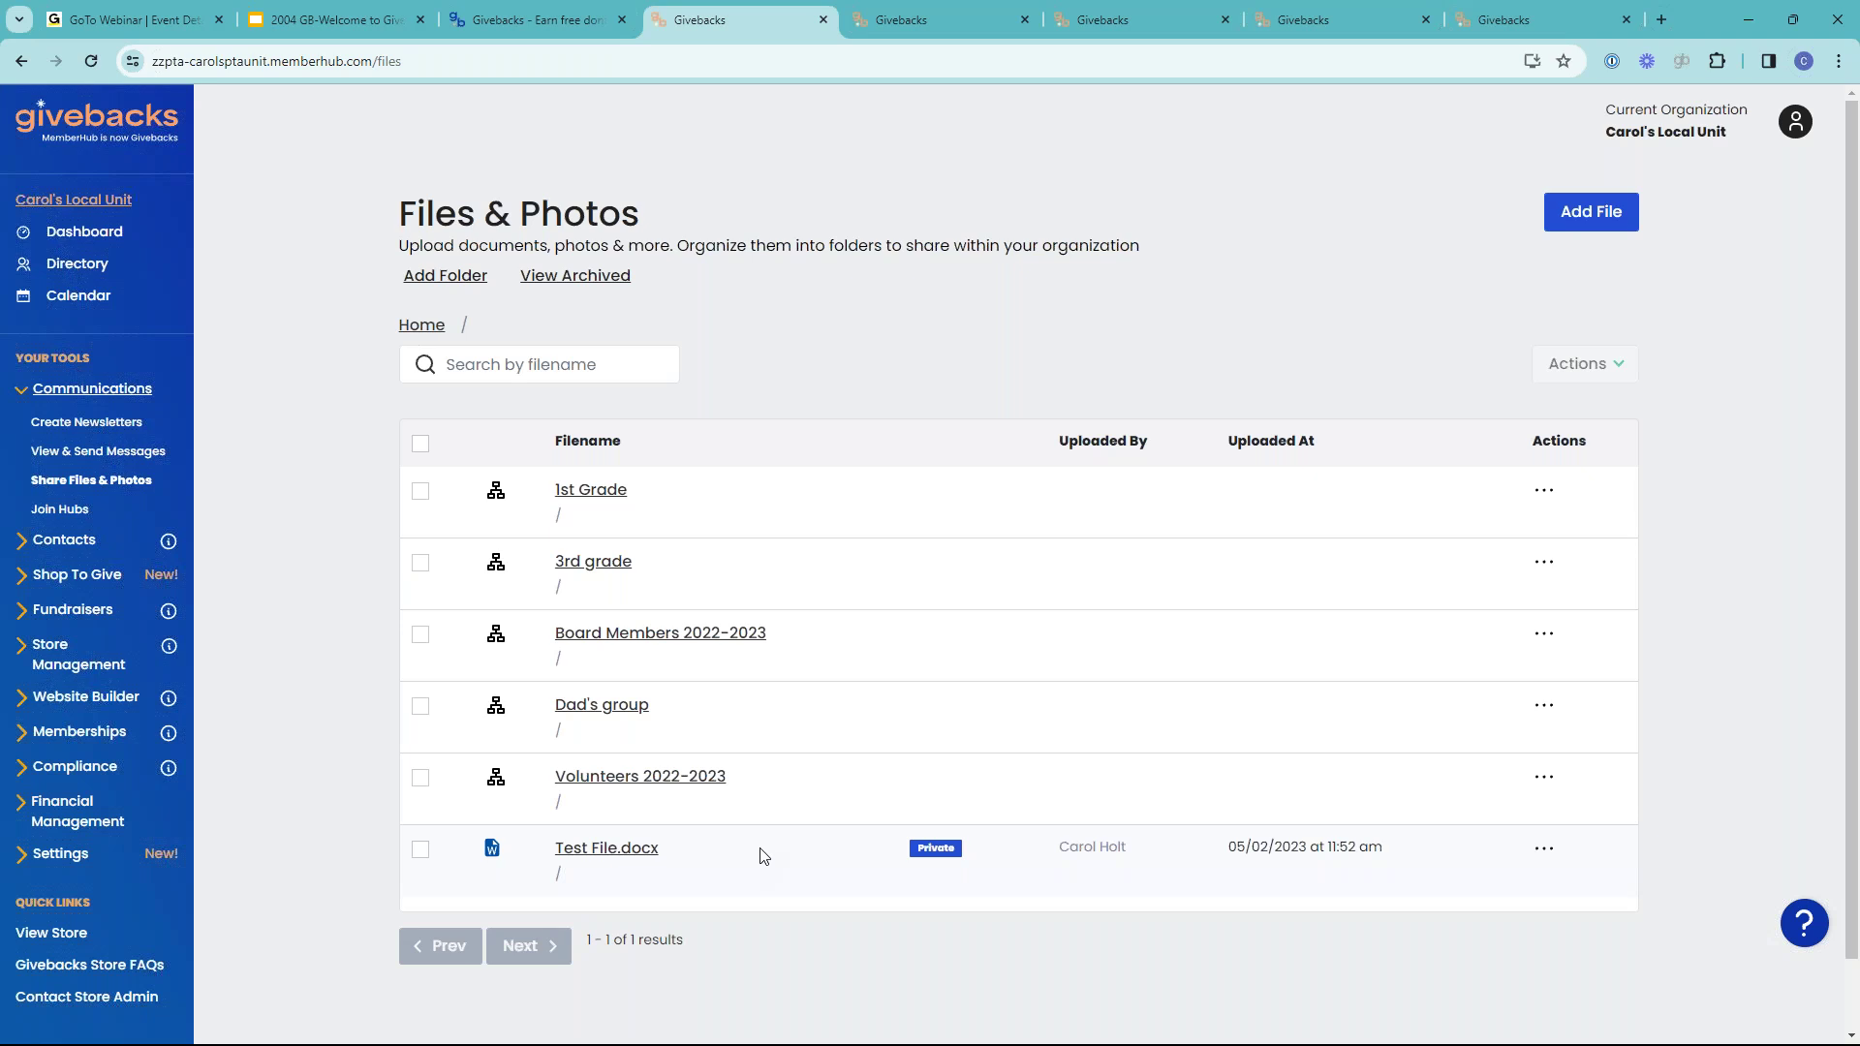
pyautogui.click(607, 500)
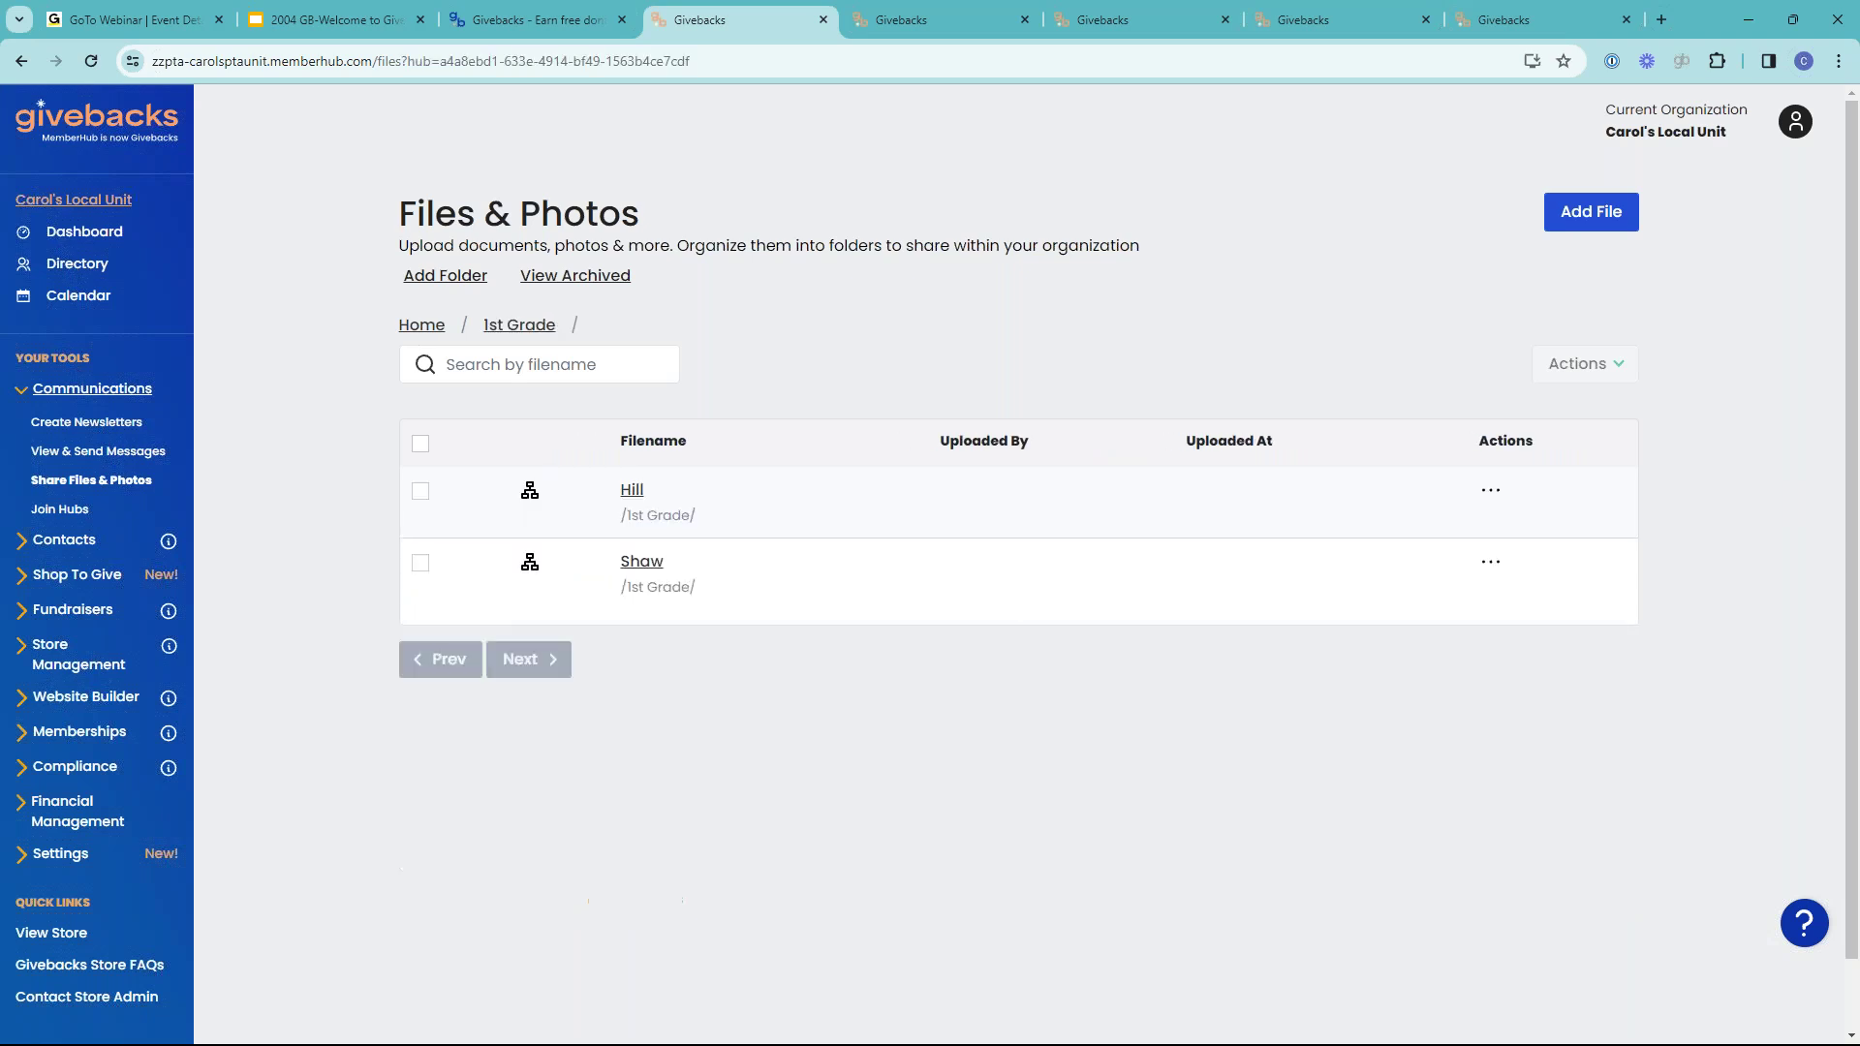
pyautogui.click(631, 489)
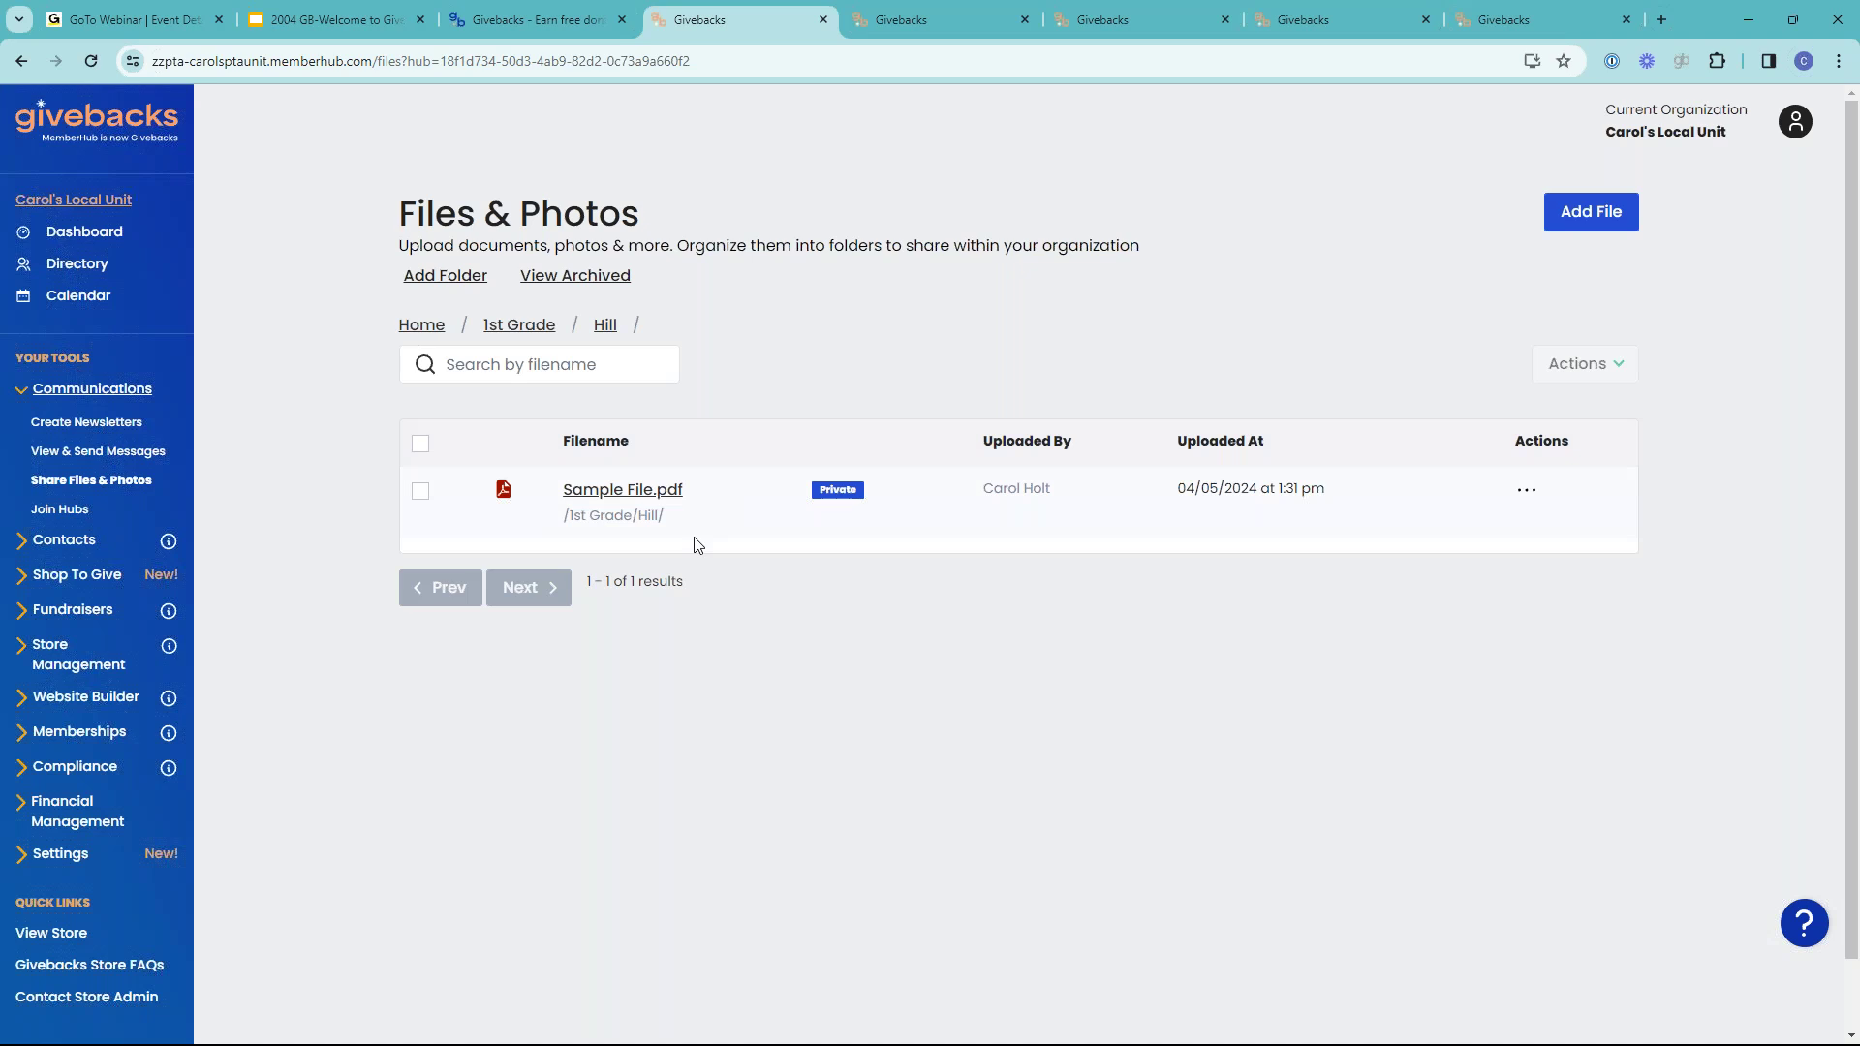
pyautogui.click(53, 511)
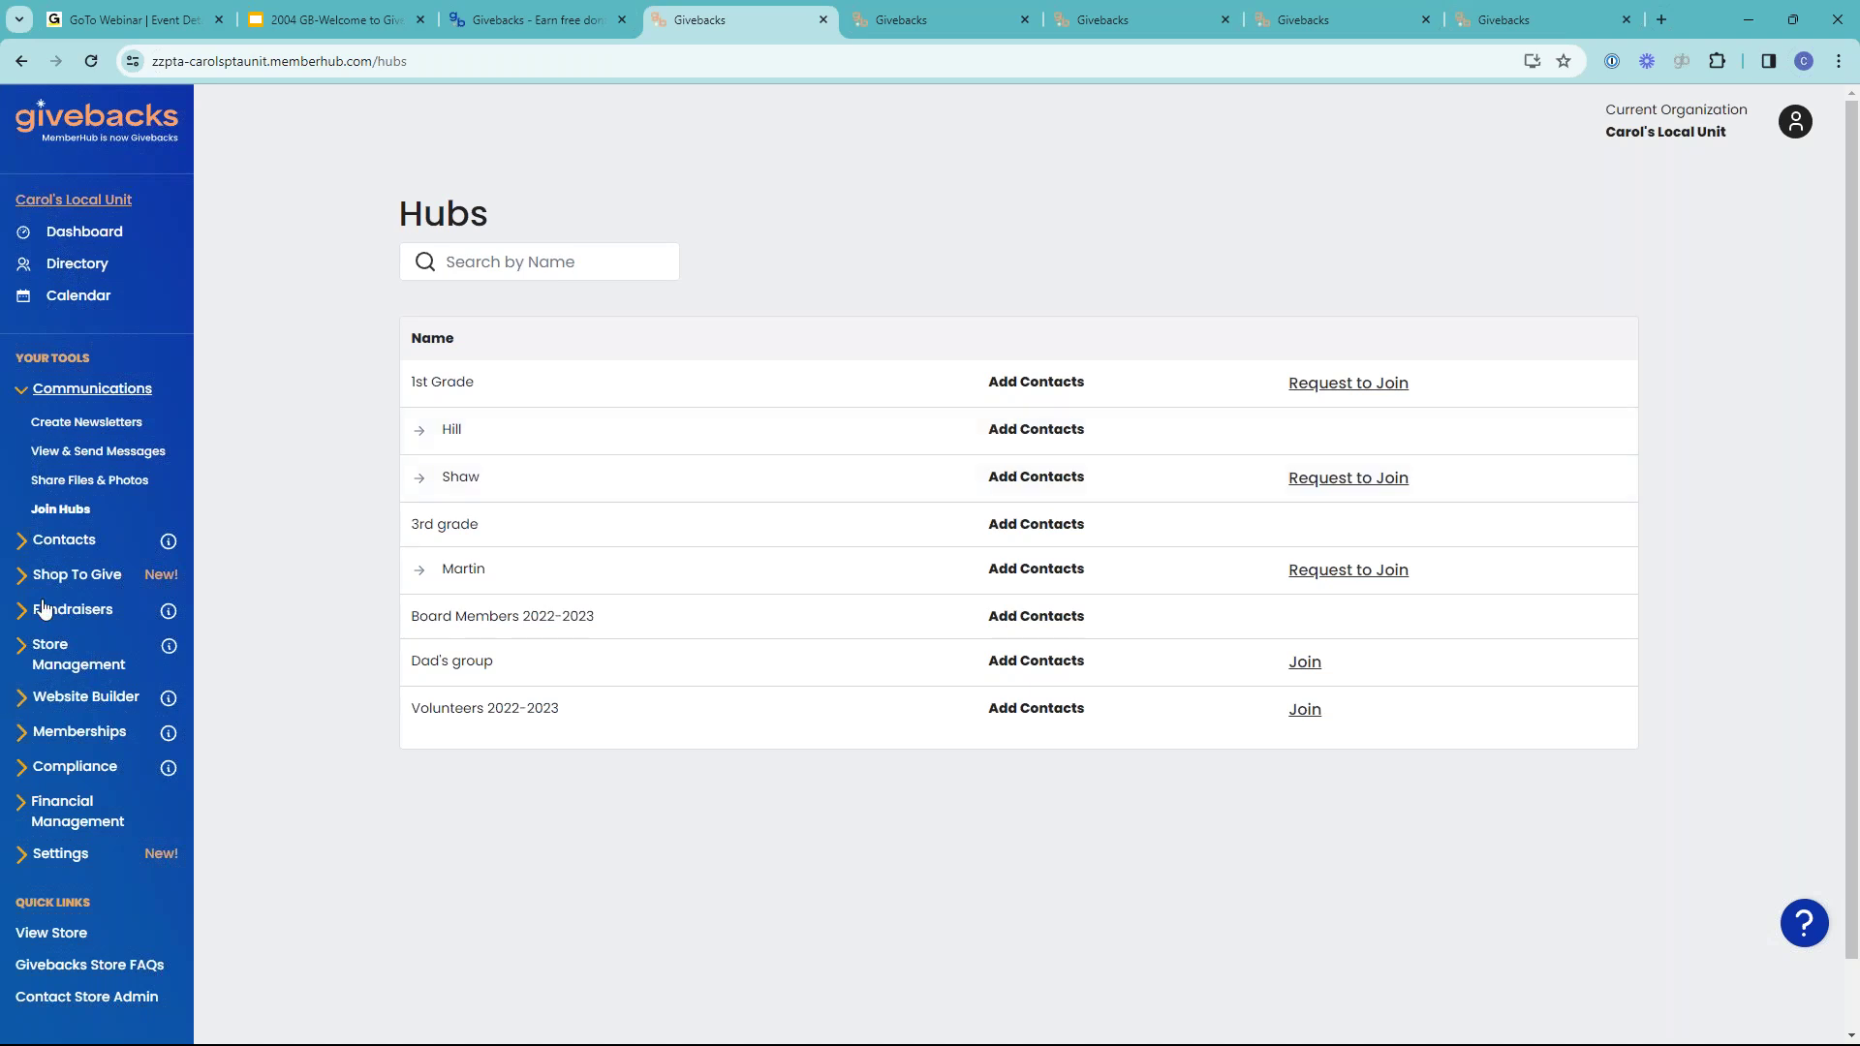
# - View the Shop To Give overview, Promotion Center and Shop to Give Metrics pages
pyautogui.click(19, 397)
pyautogui.click(66, 463)
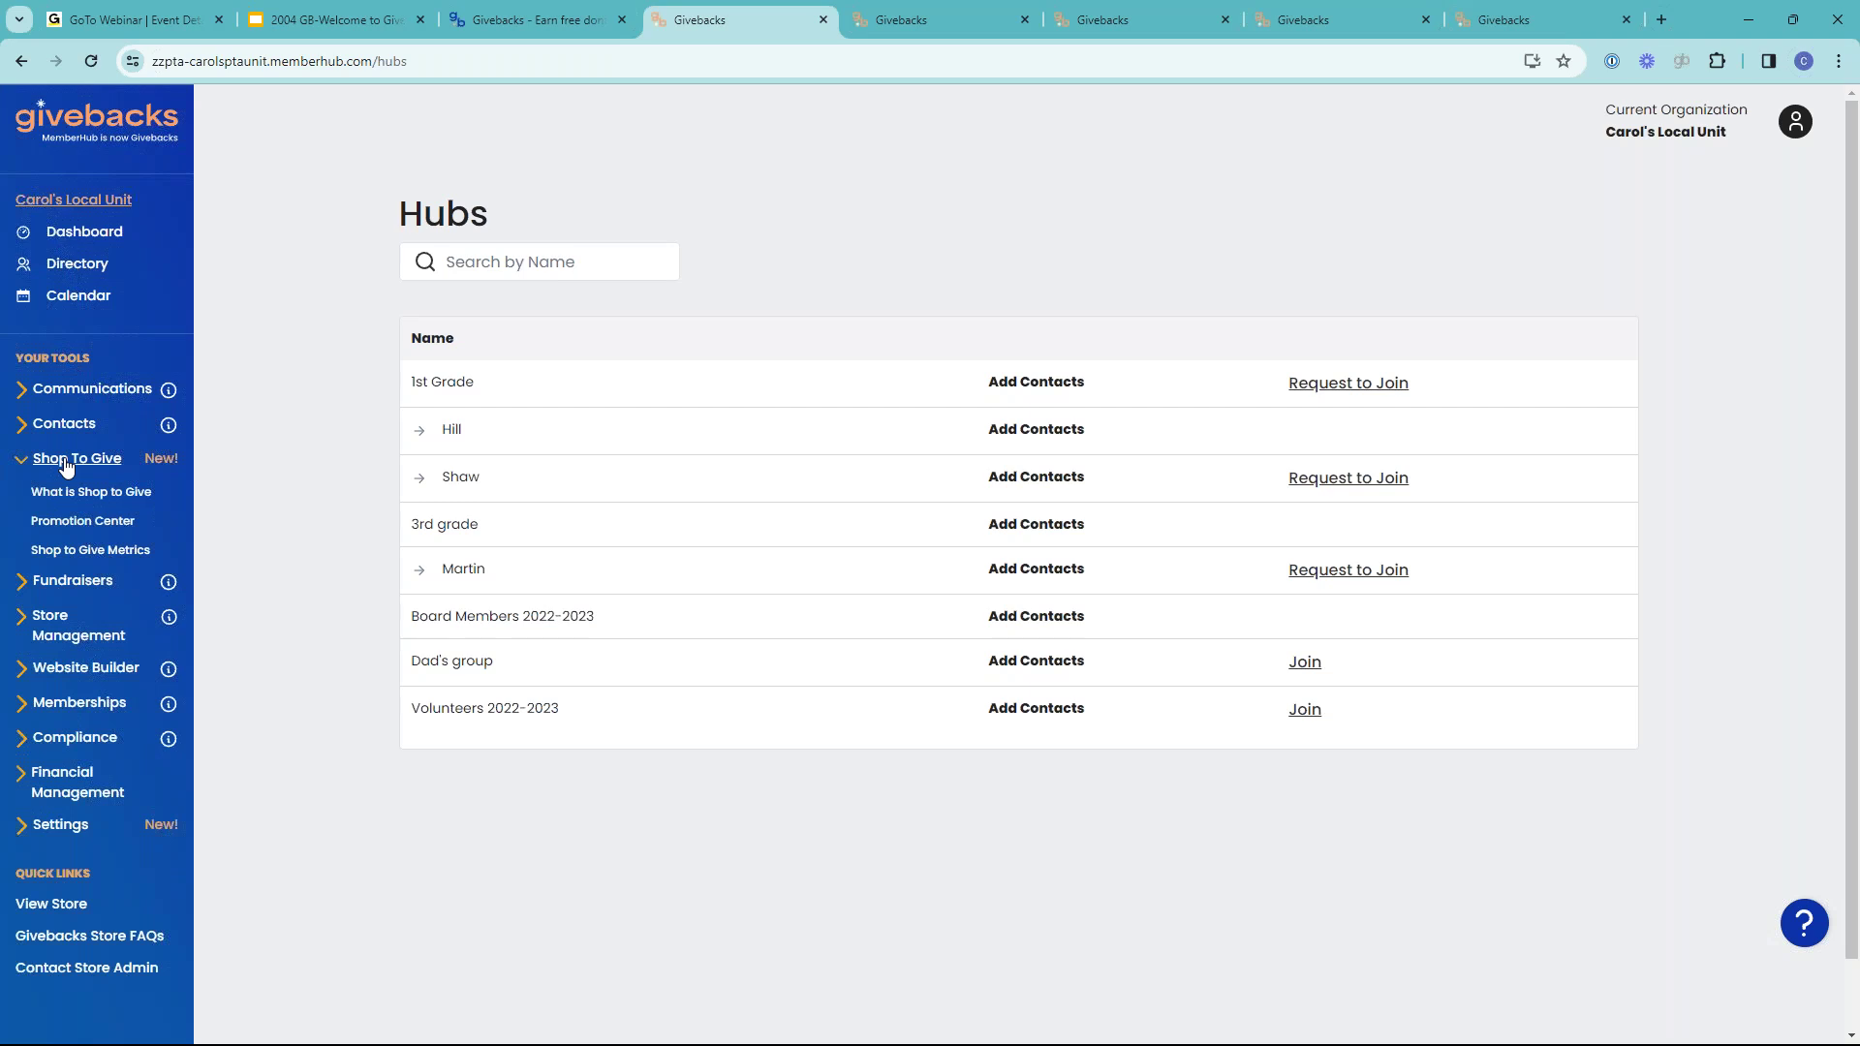
pyautogui.click(79, 494)
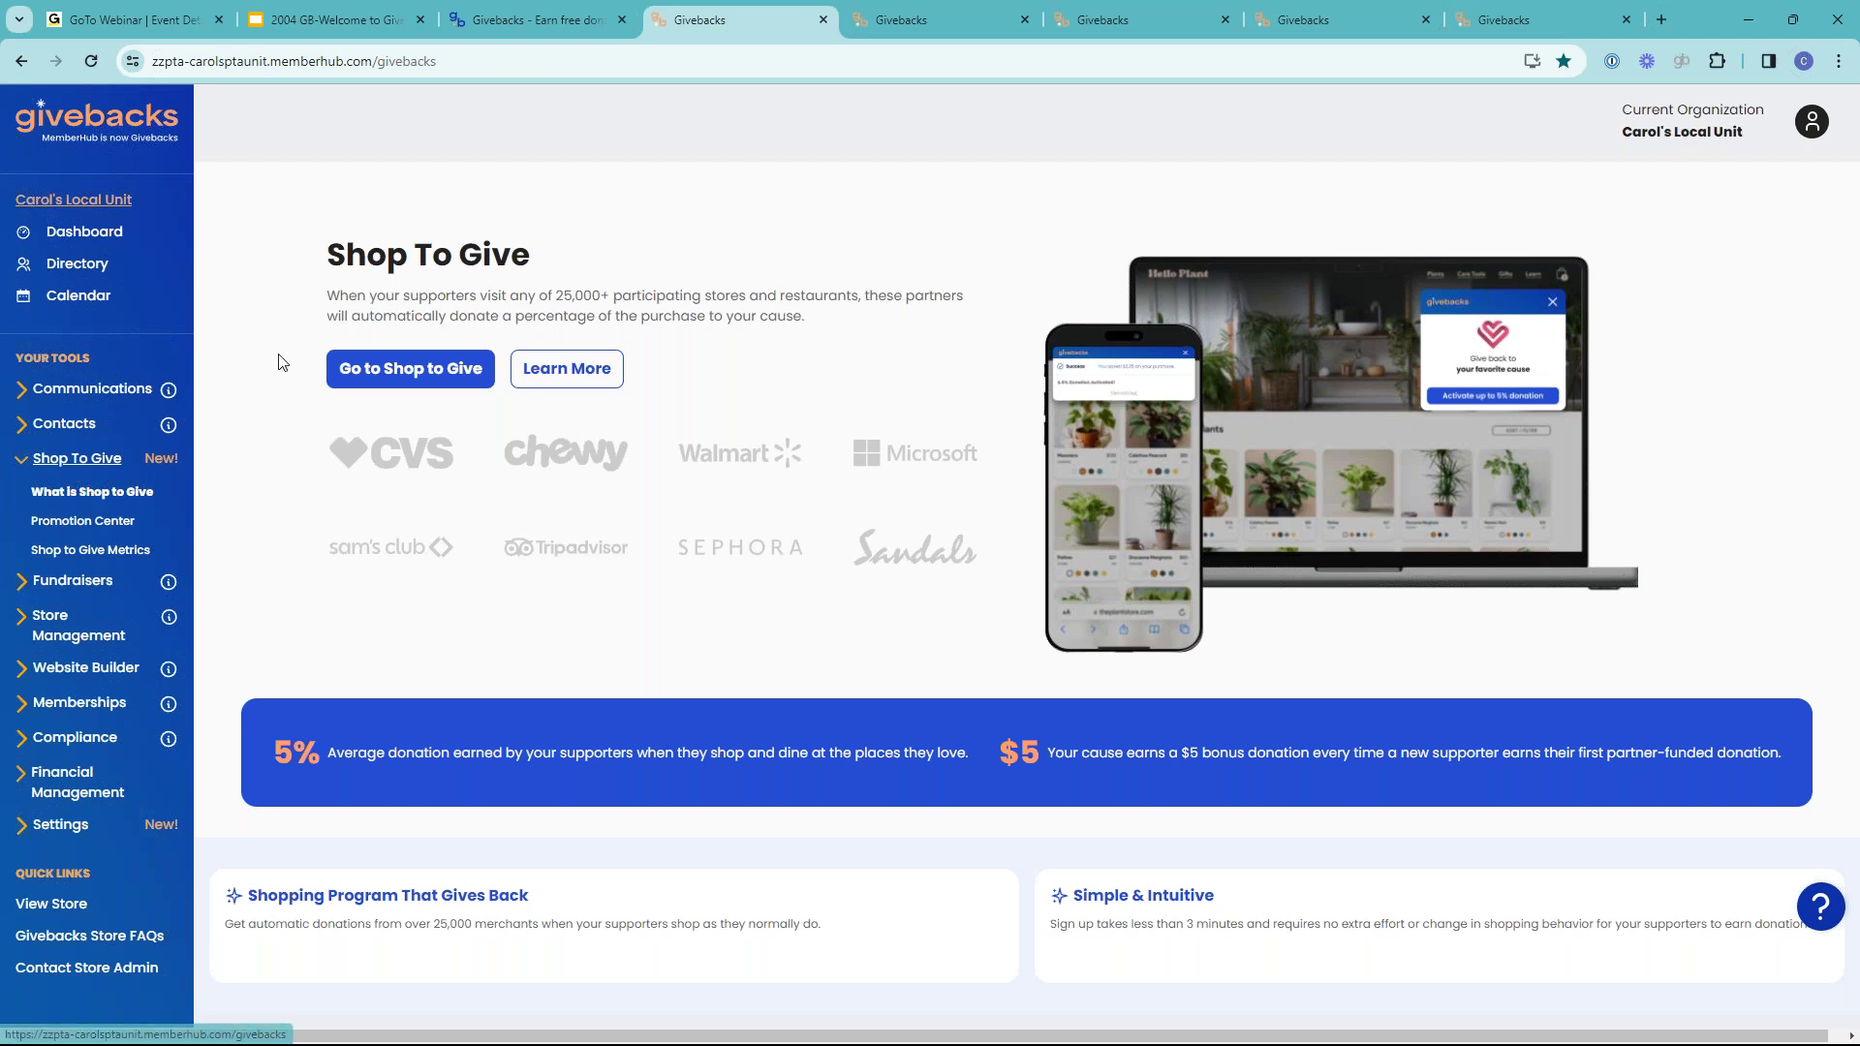
pyautogui.click(82, 528)
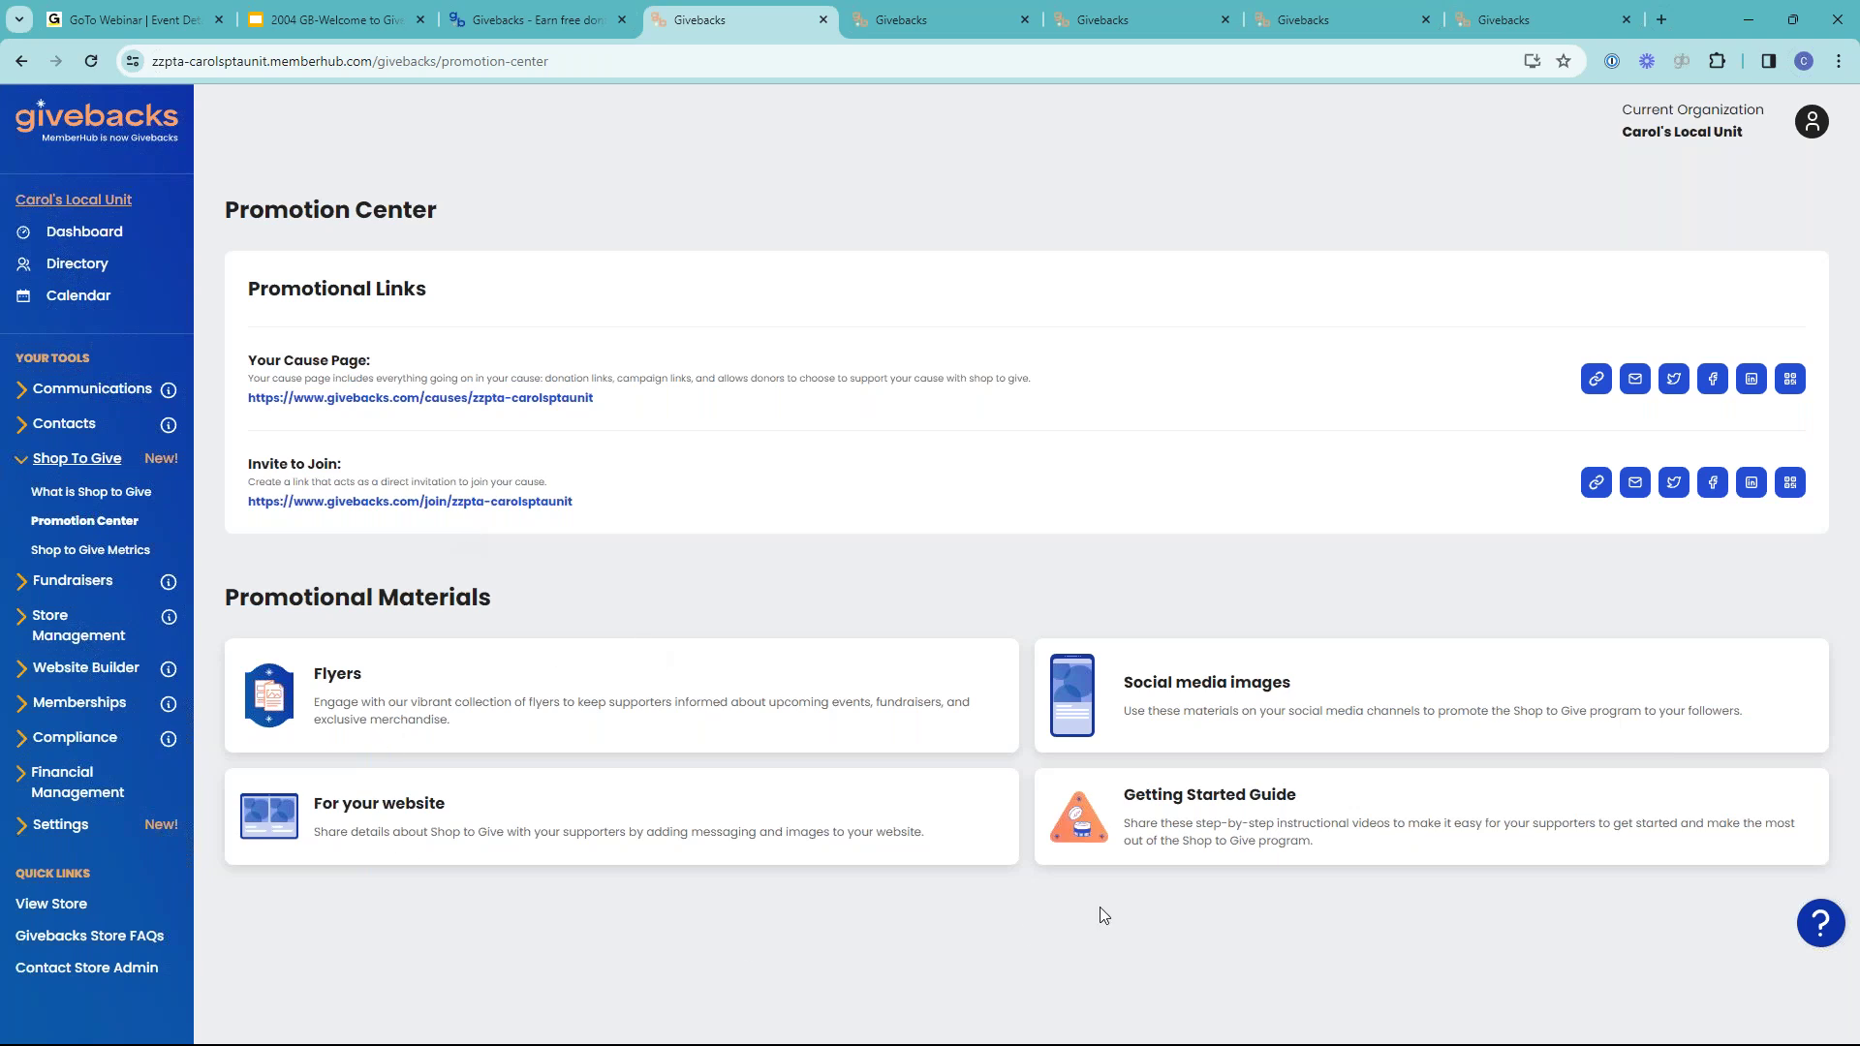
pyautogui.click(46, 559)
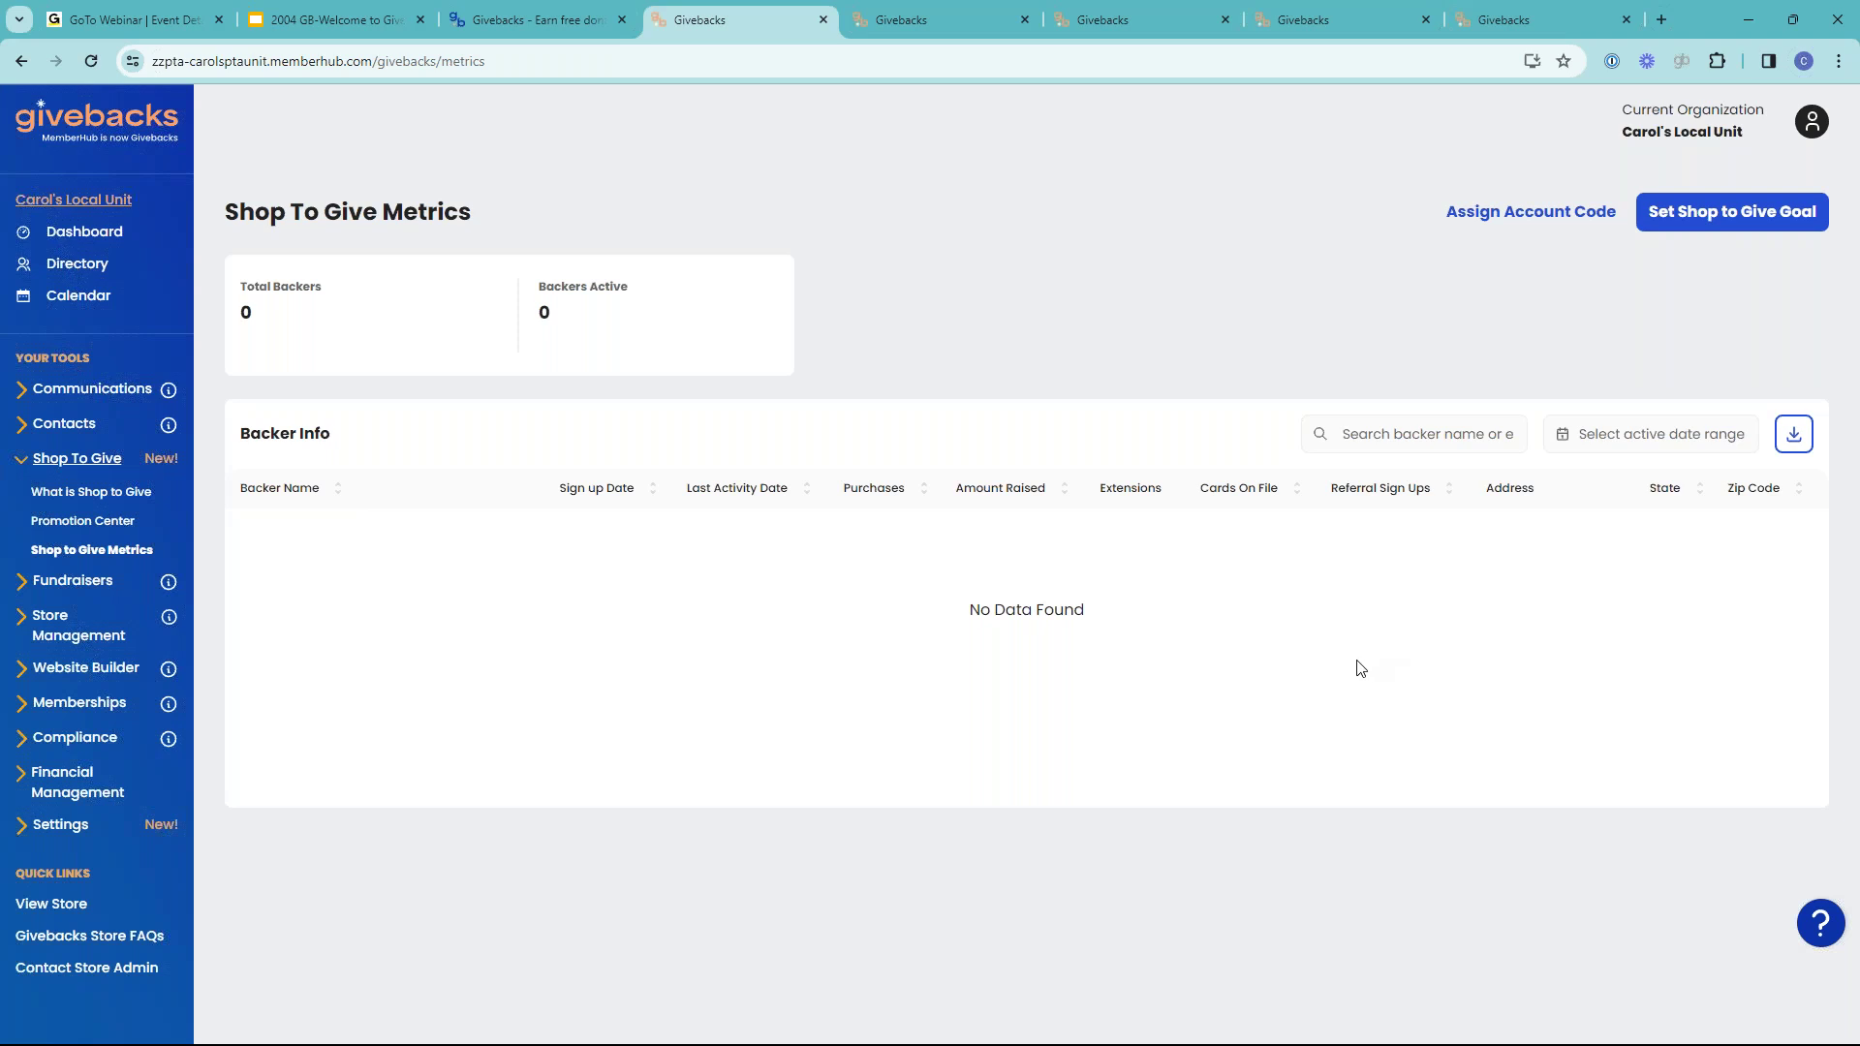
pyautogui.click(18, 465)
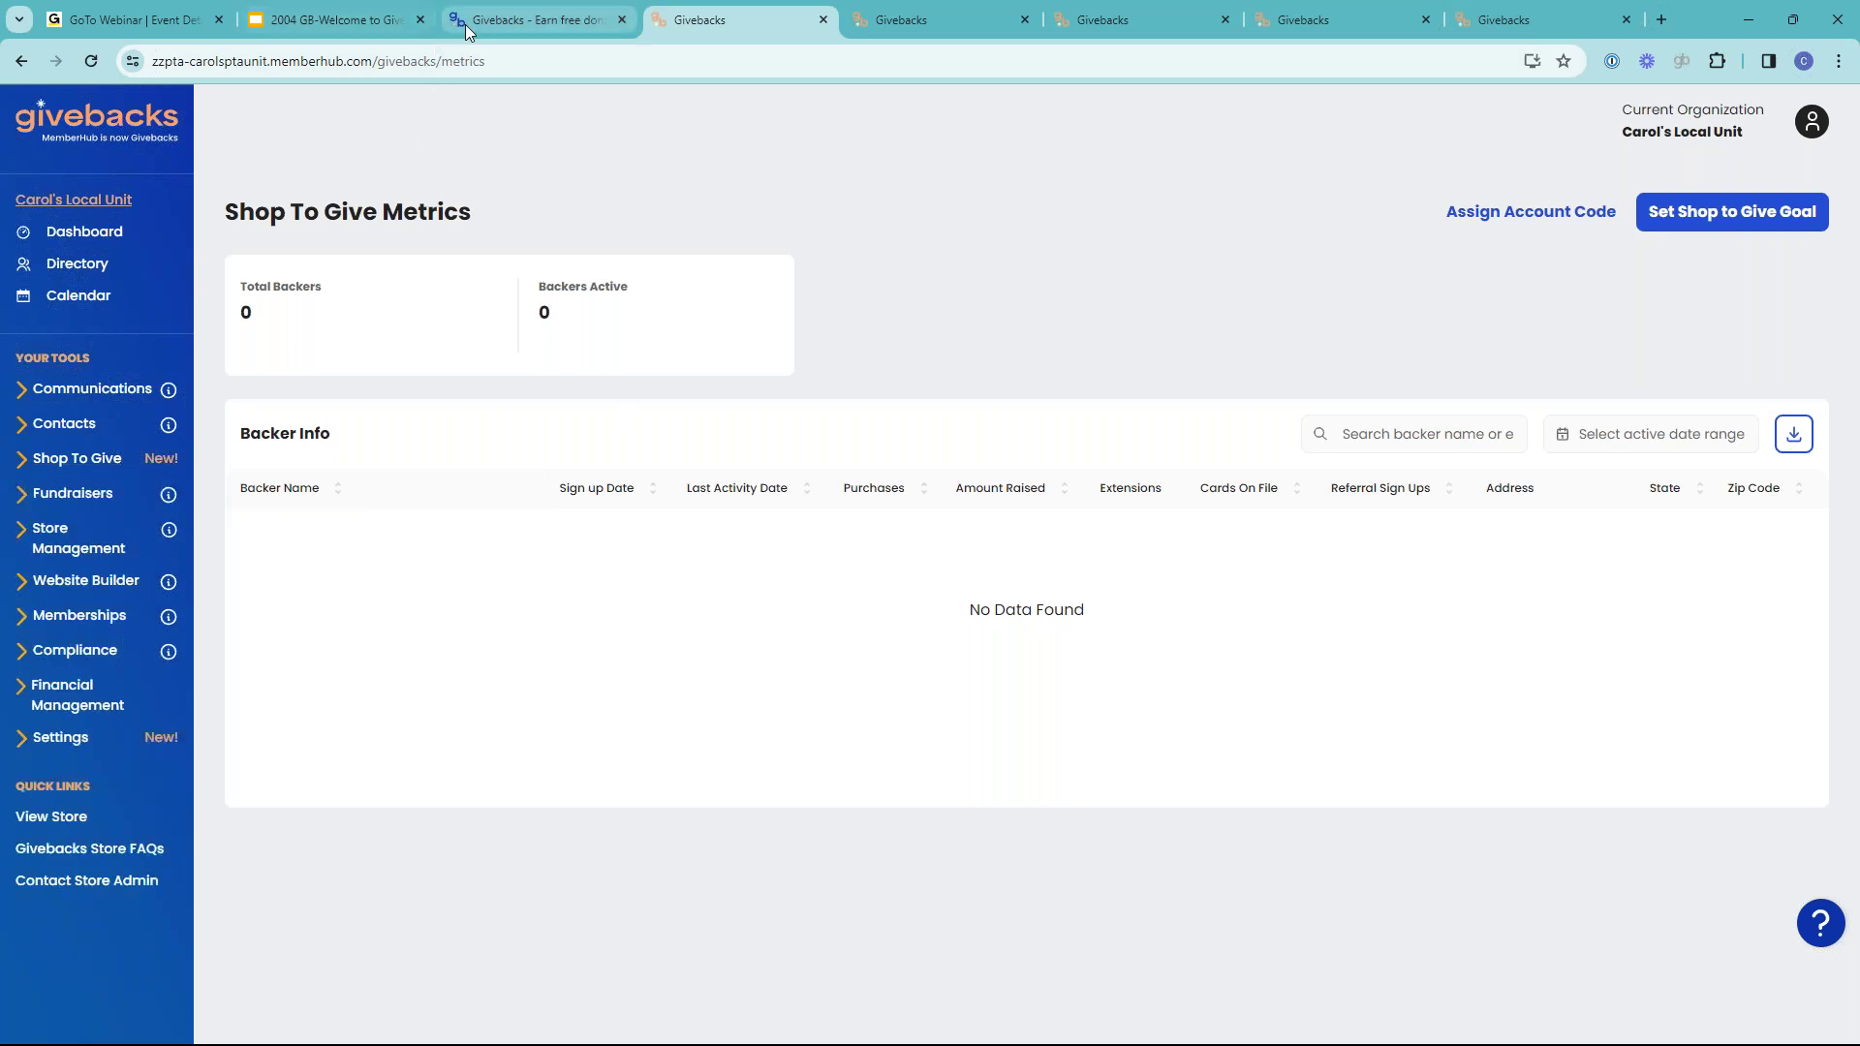
# - Switch to the Welcome to Givebacks slide deck in Google Slides, present it, and advance to the Fundraisers slide
pyautogui.click(350, 27)
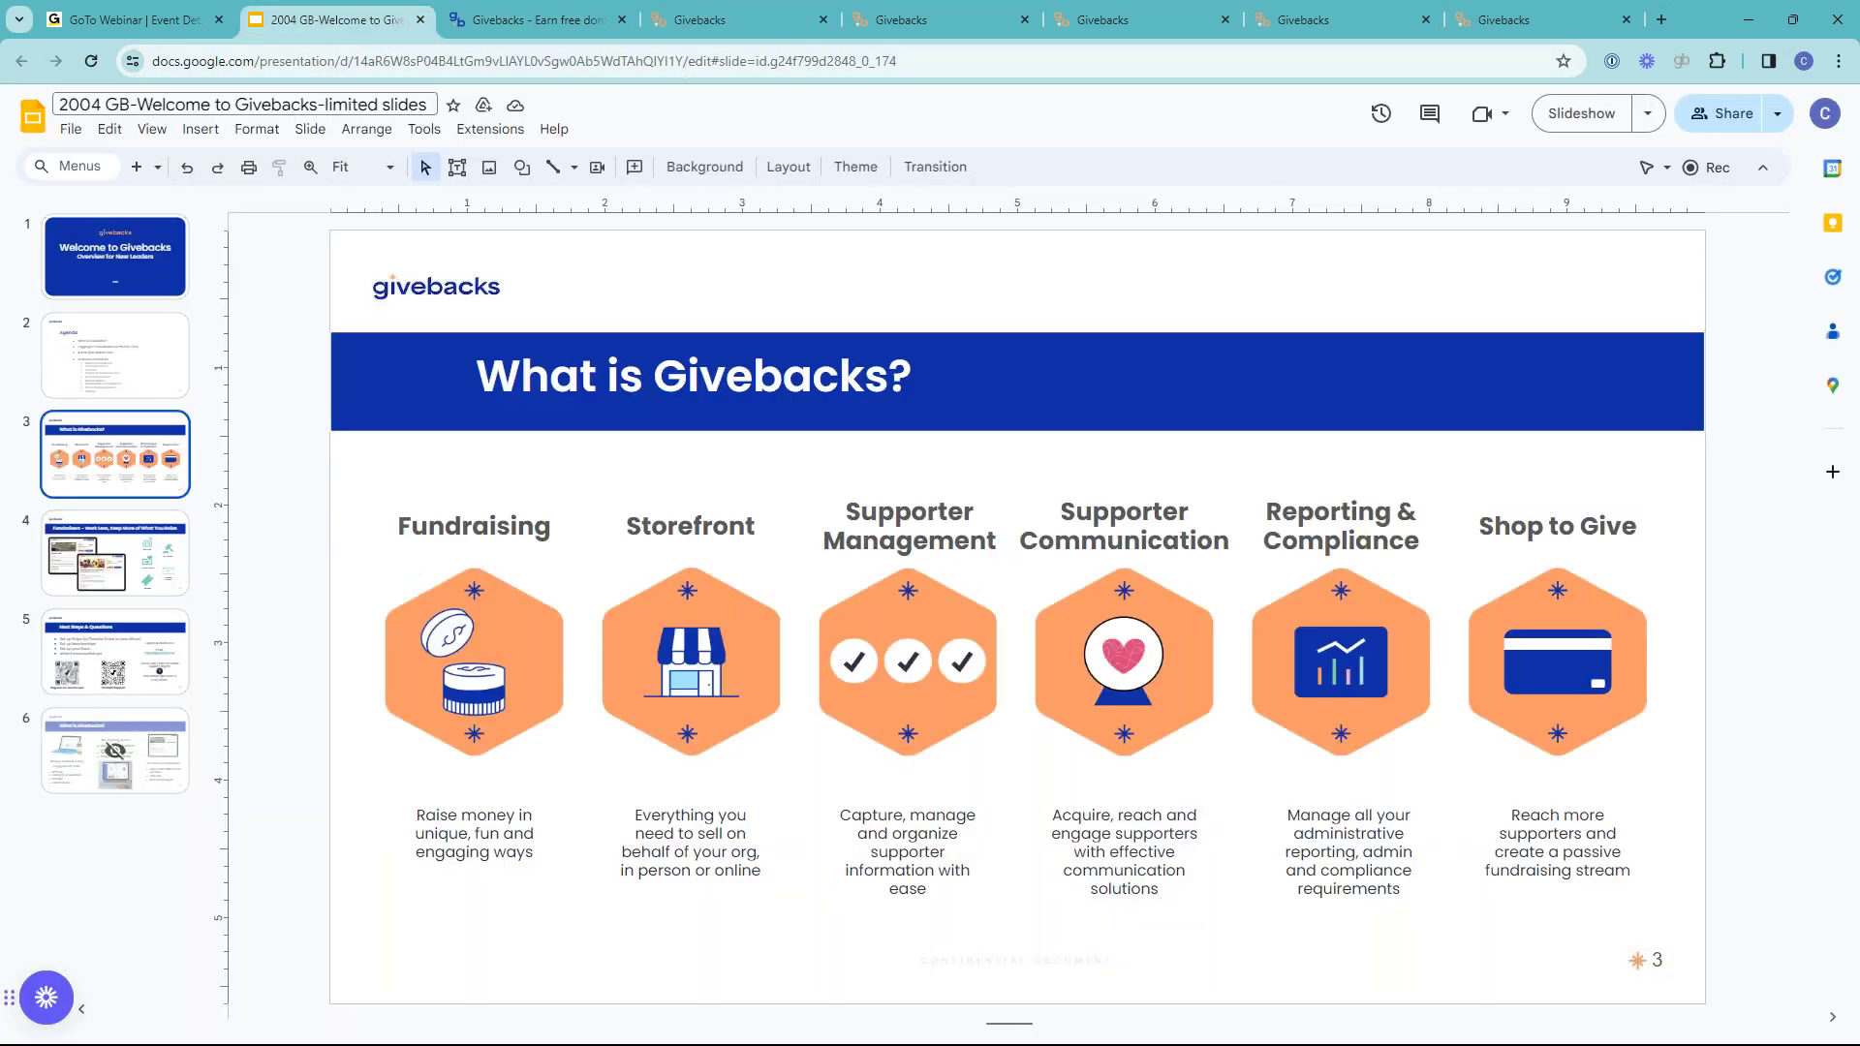
pyautogui.click(1584, 115)
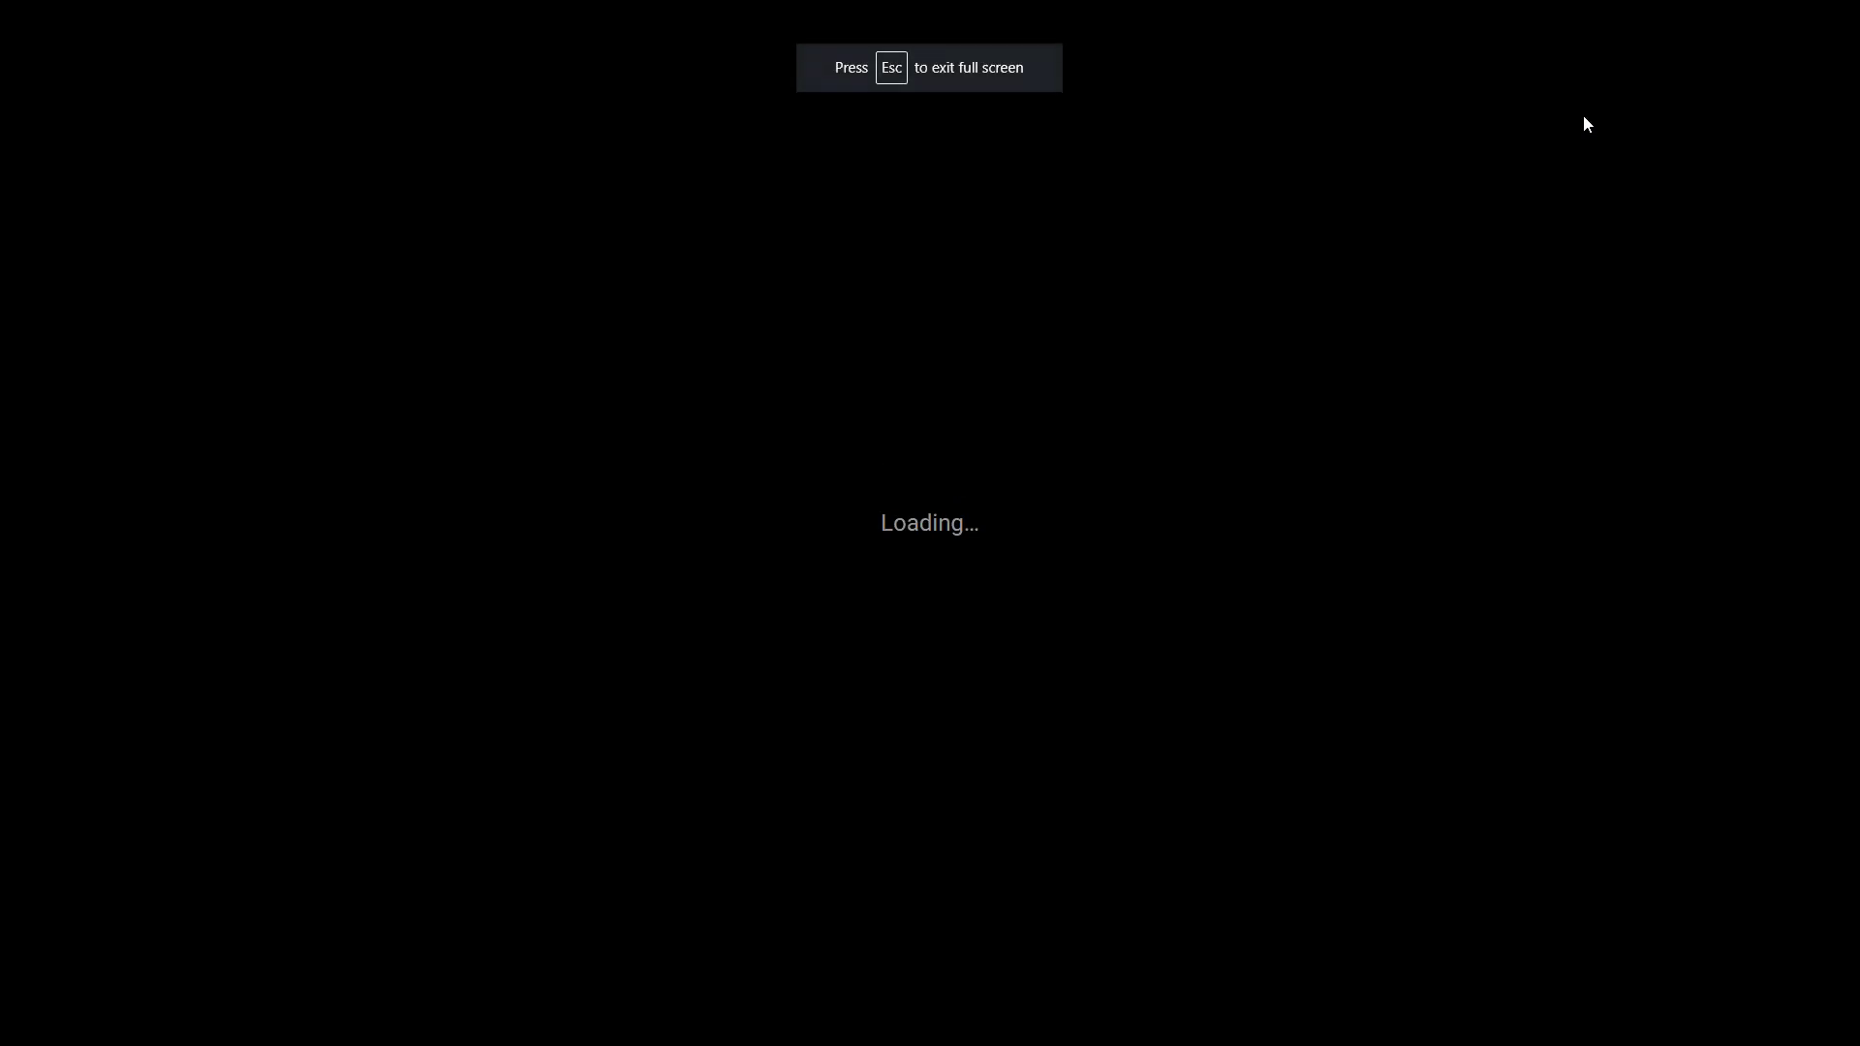
pyautogui.press('Right')
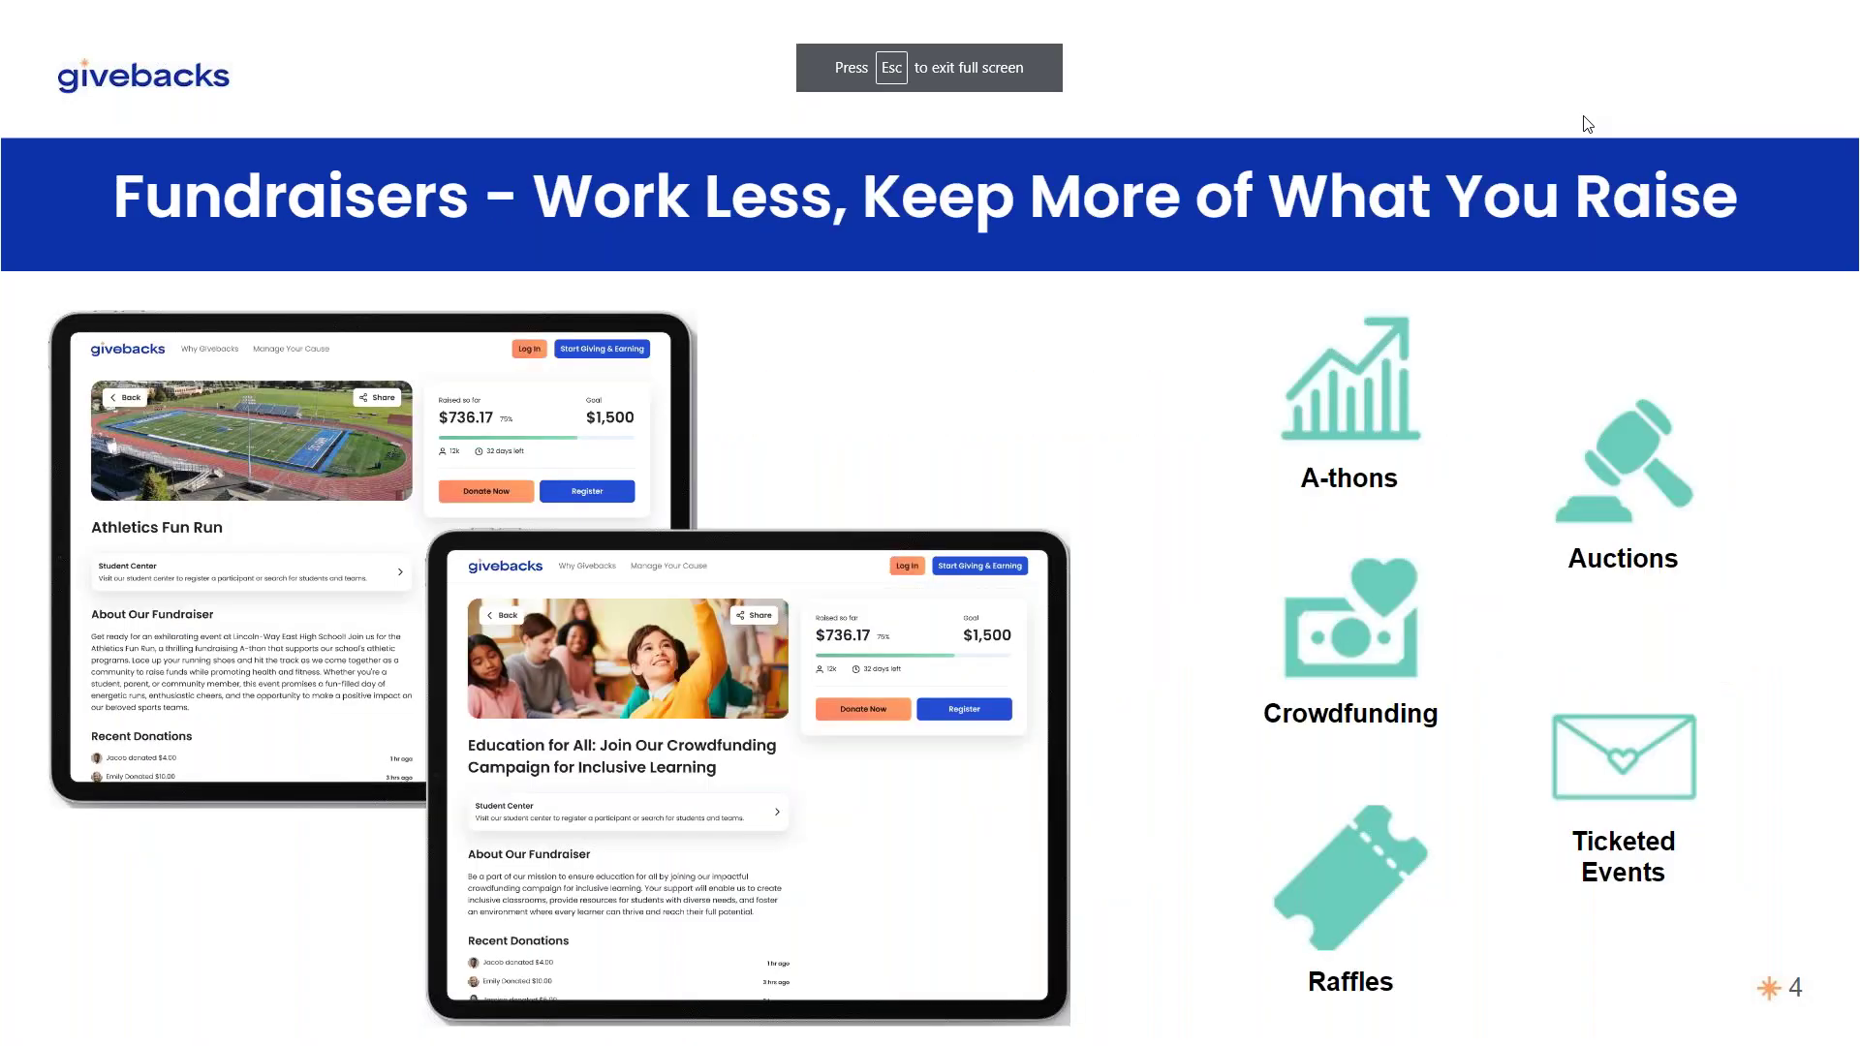
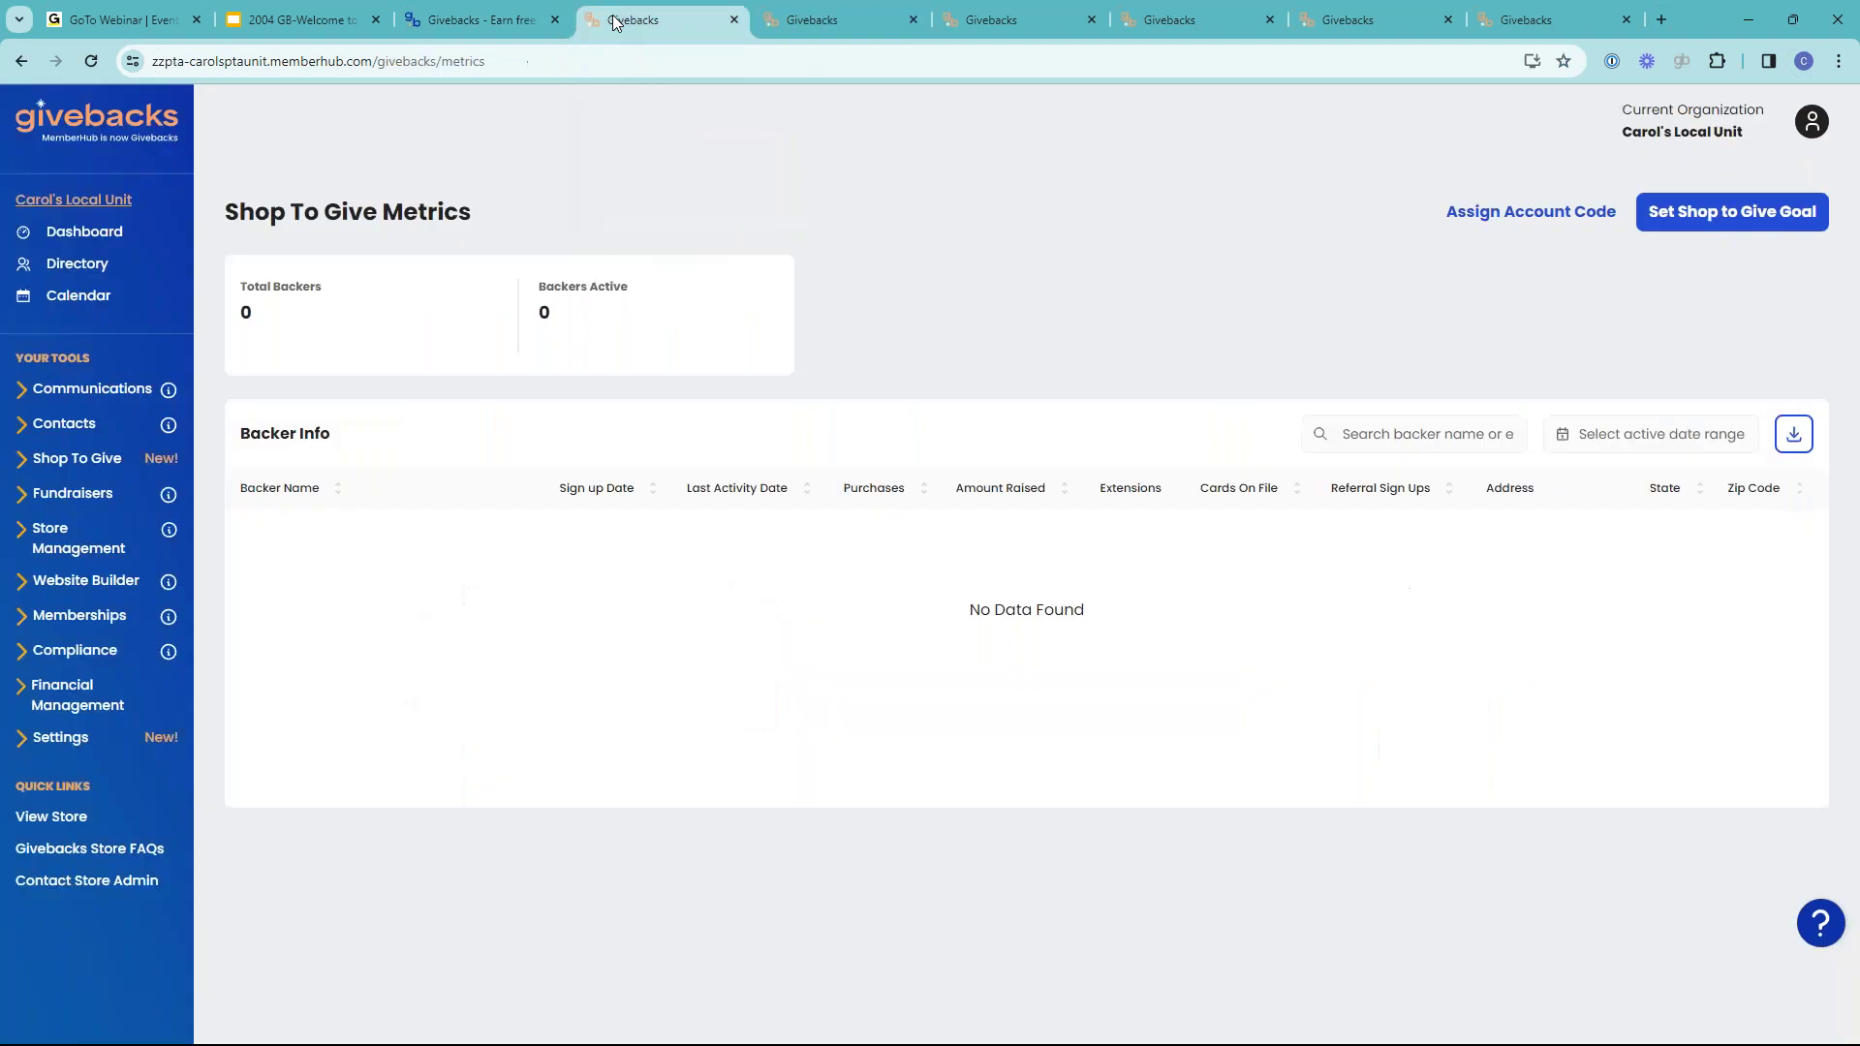
# - Open the store's product management page, look through the blank new product form, and return to the product list
pyautogui.click(44, 538)
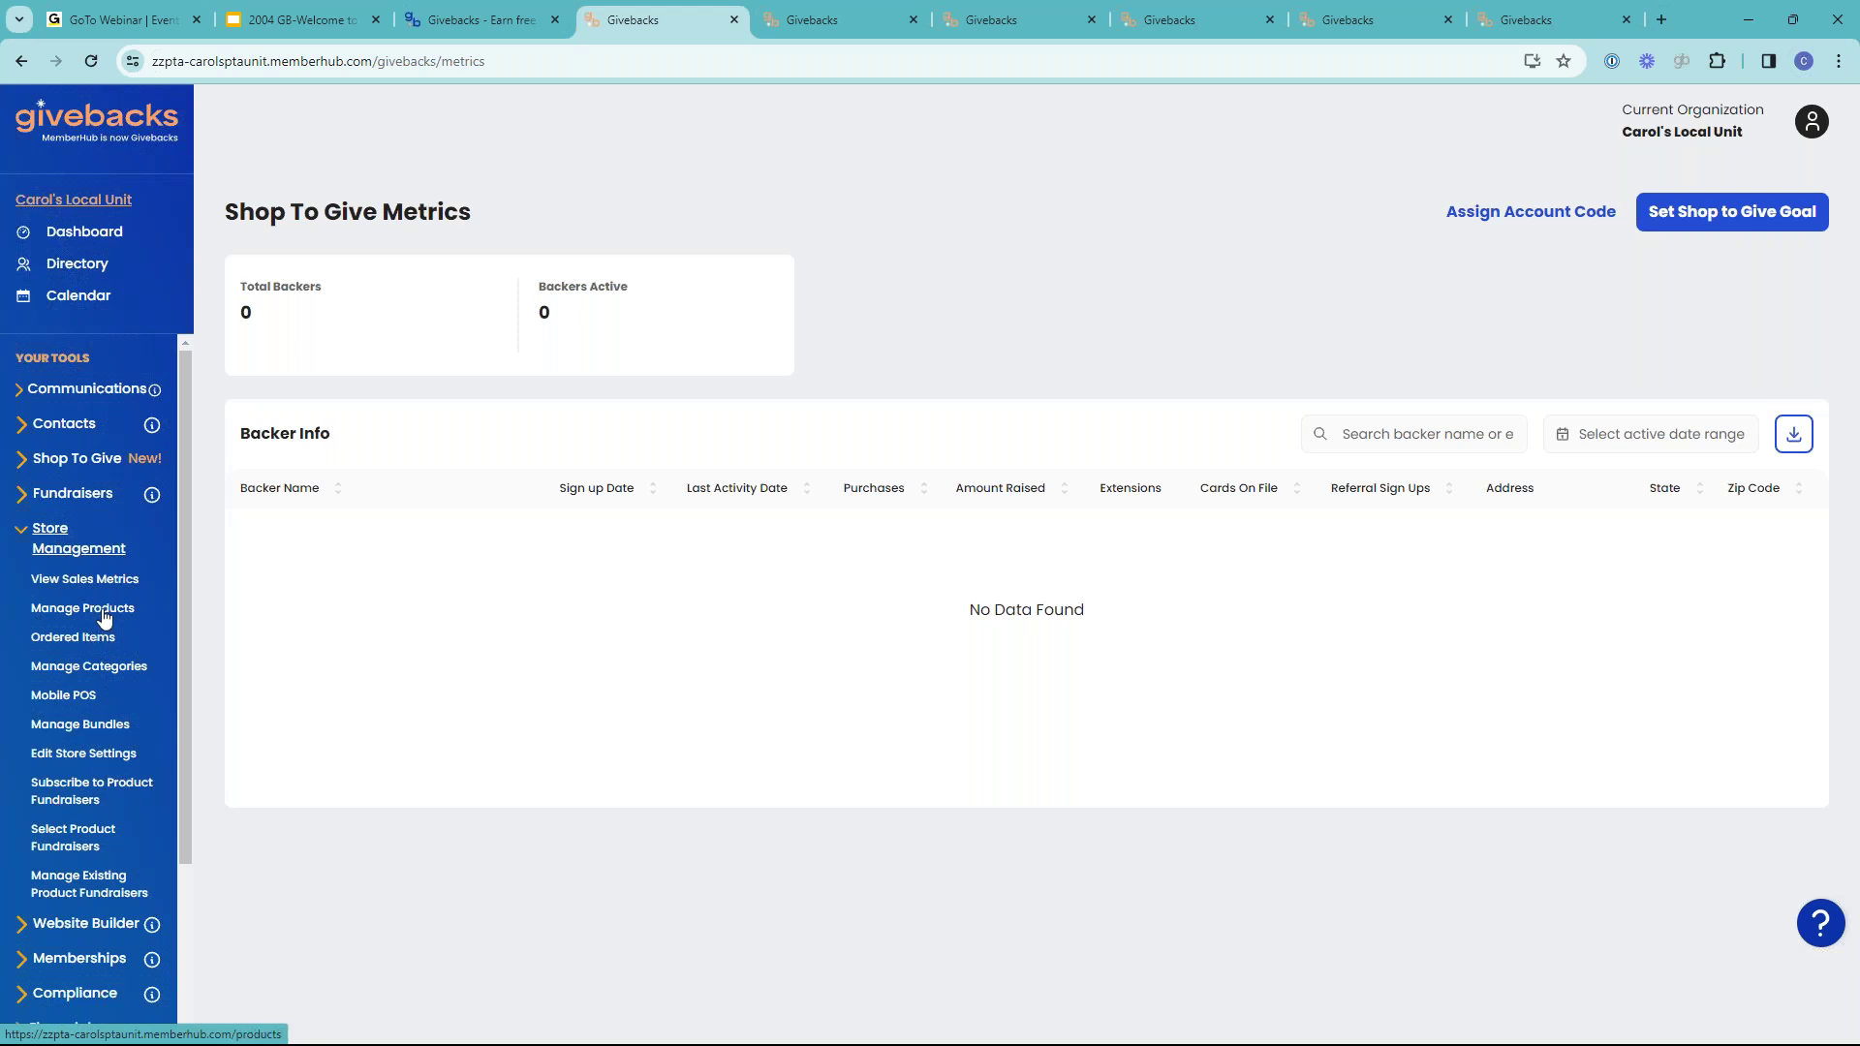
pyautogui.click(63, 615)
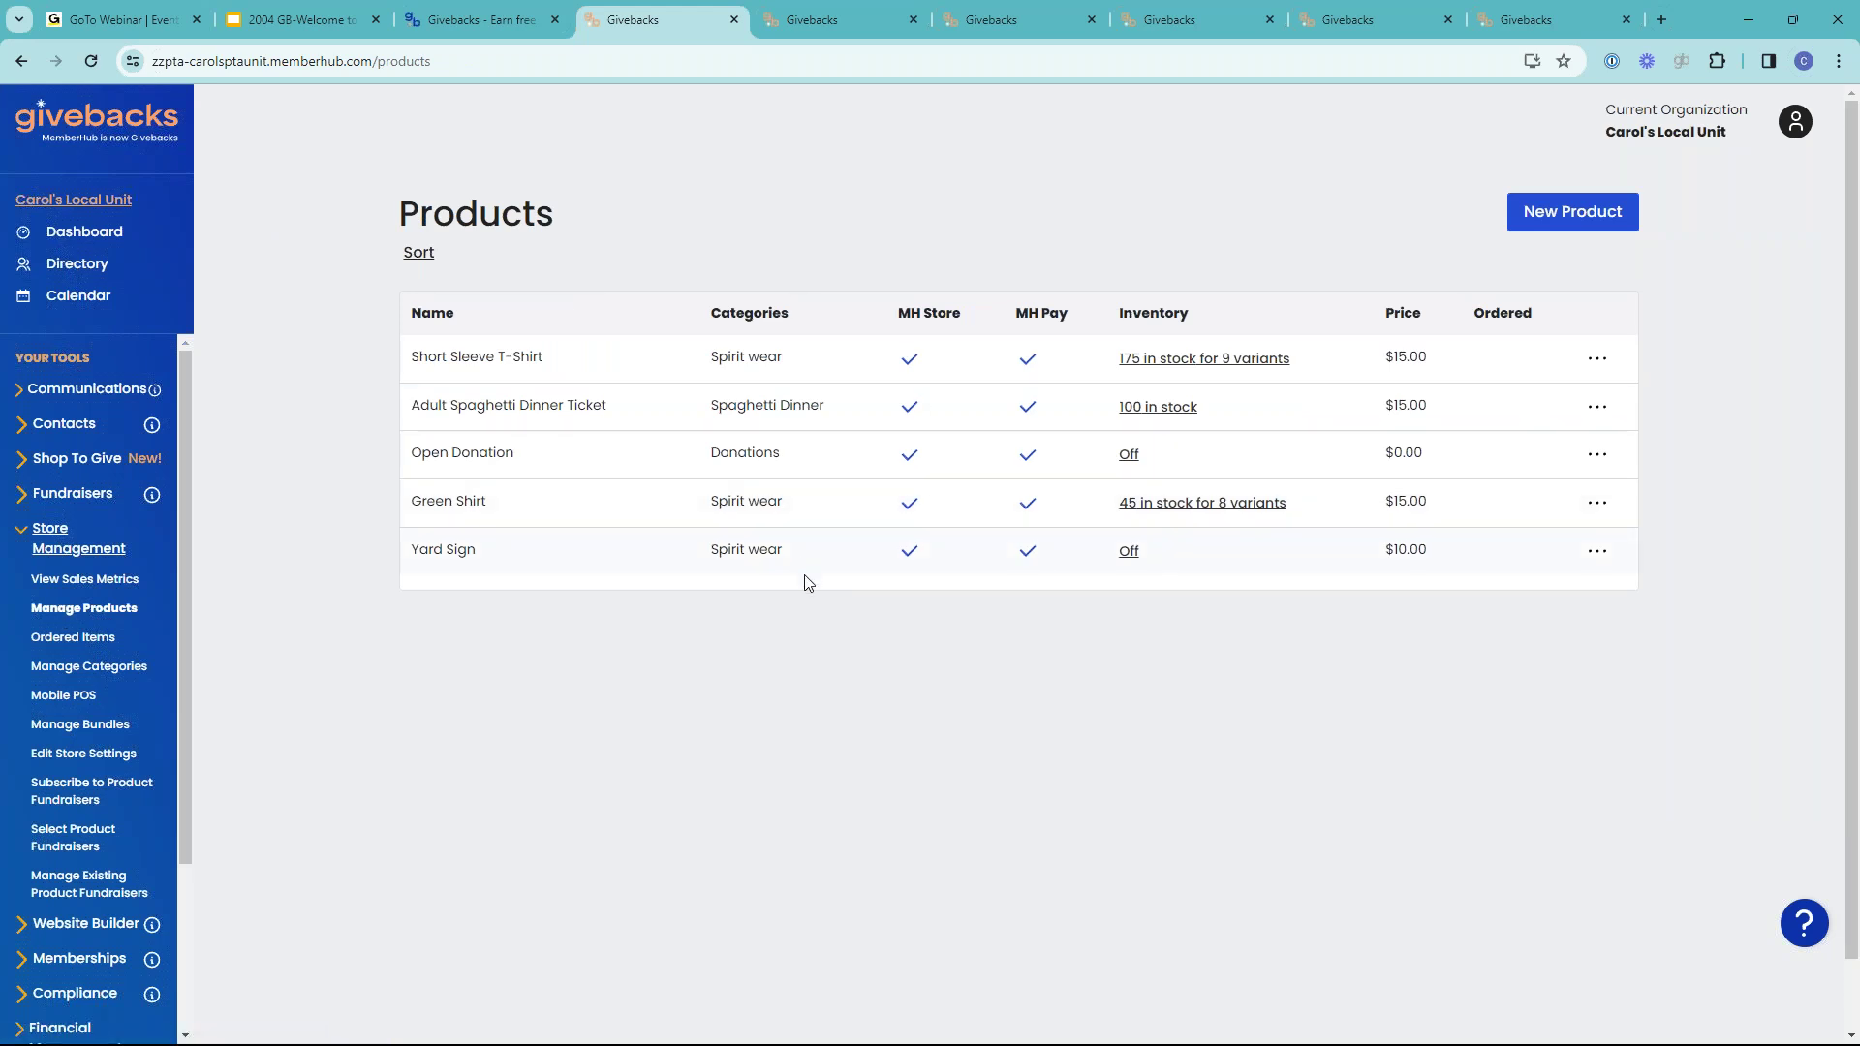
pyautogui.click(1597, 222)
pyautogui.scroll(-2, 1206, 790)
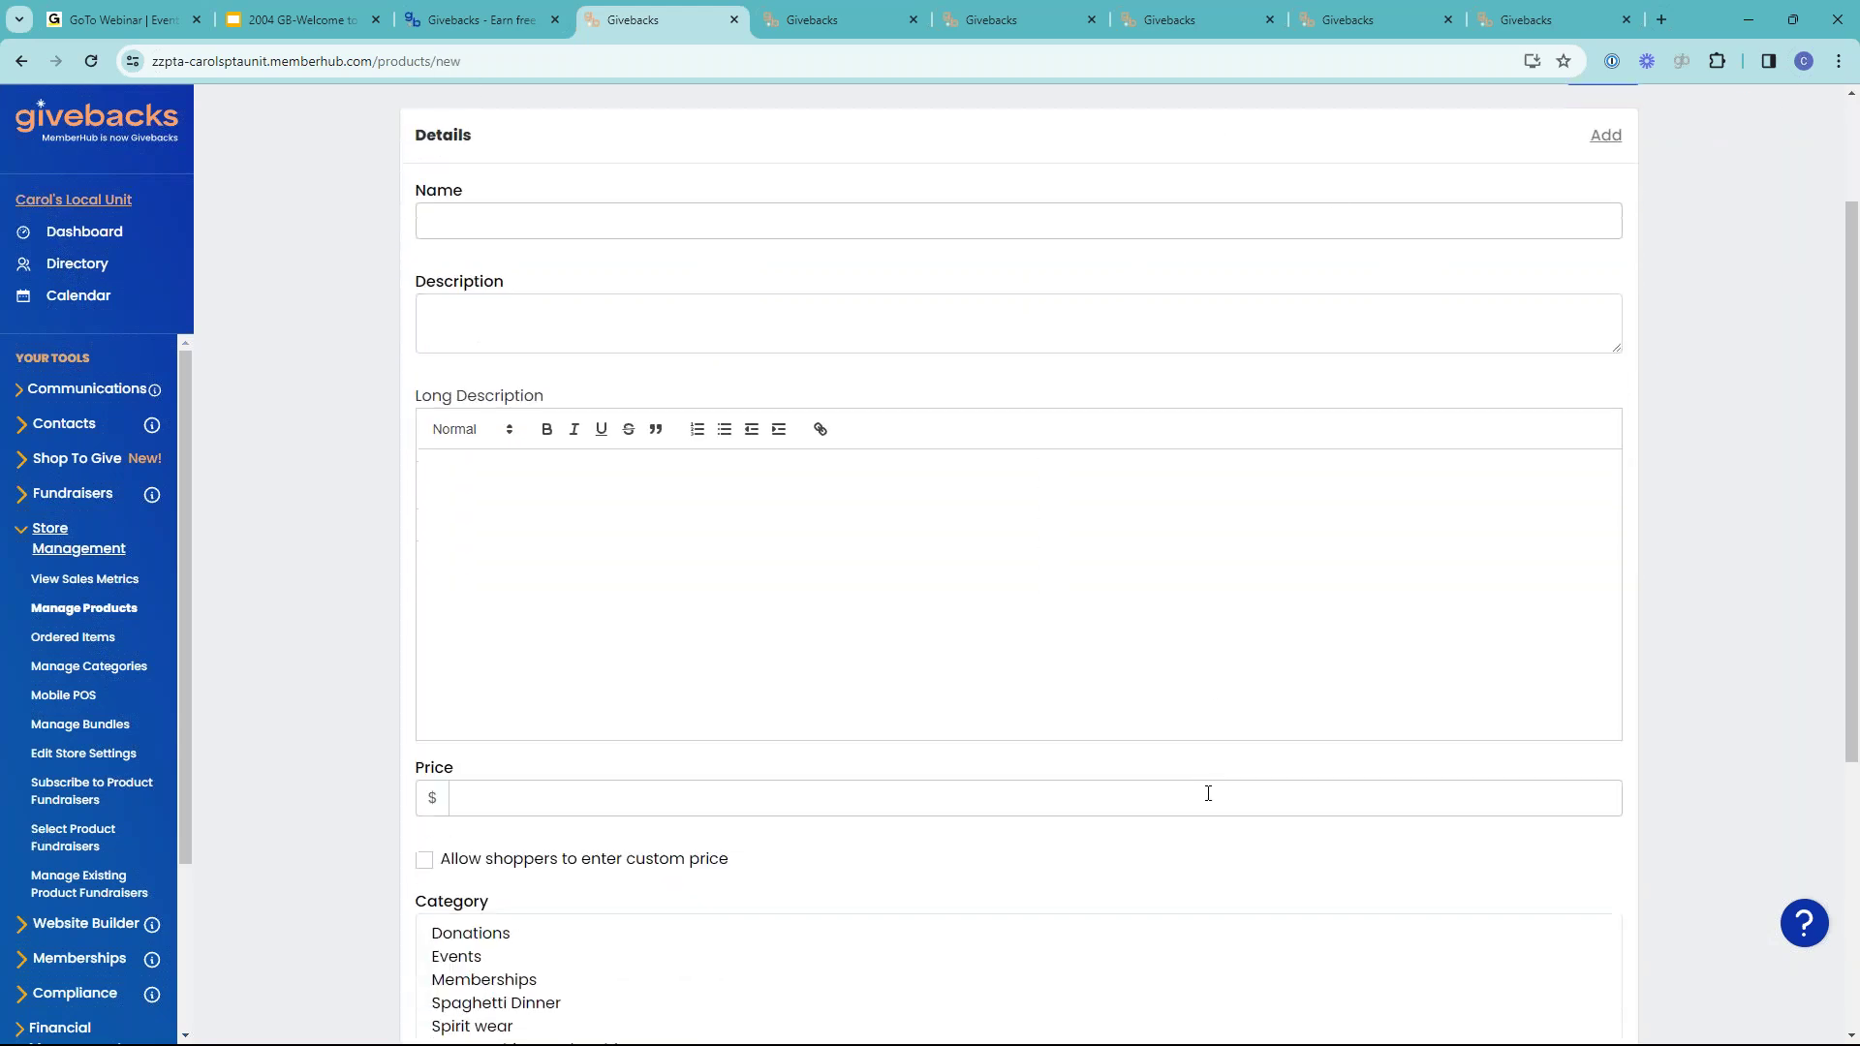
pyautogui.scroll(-5, 1208, 793)
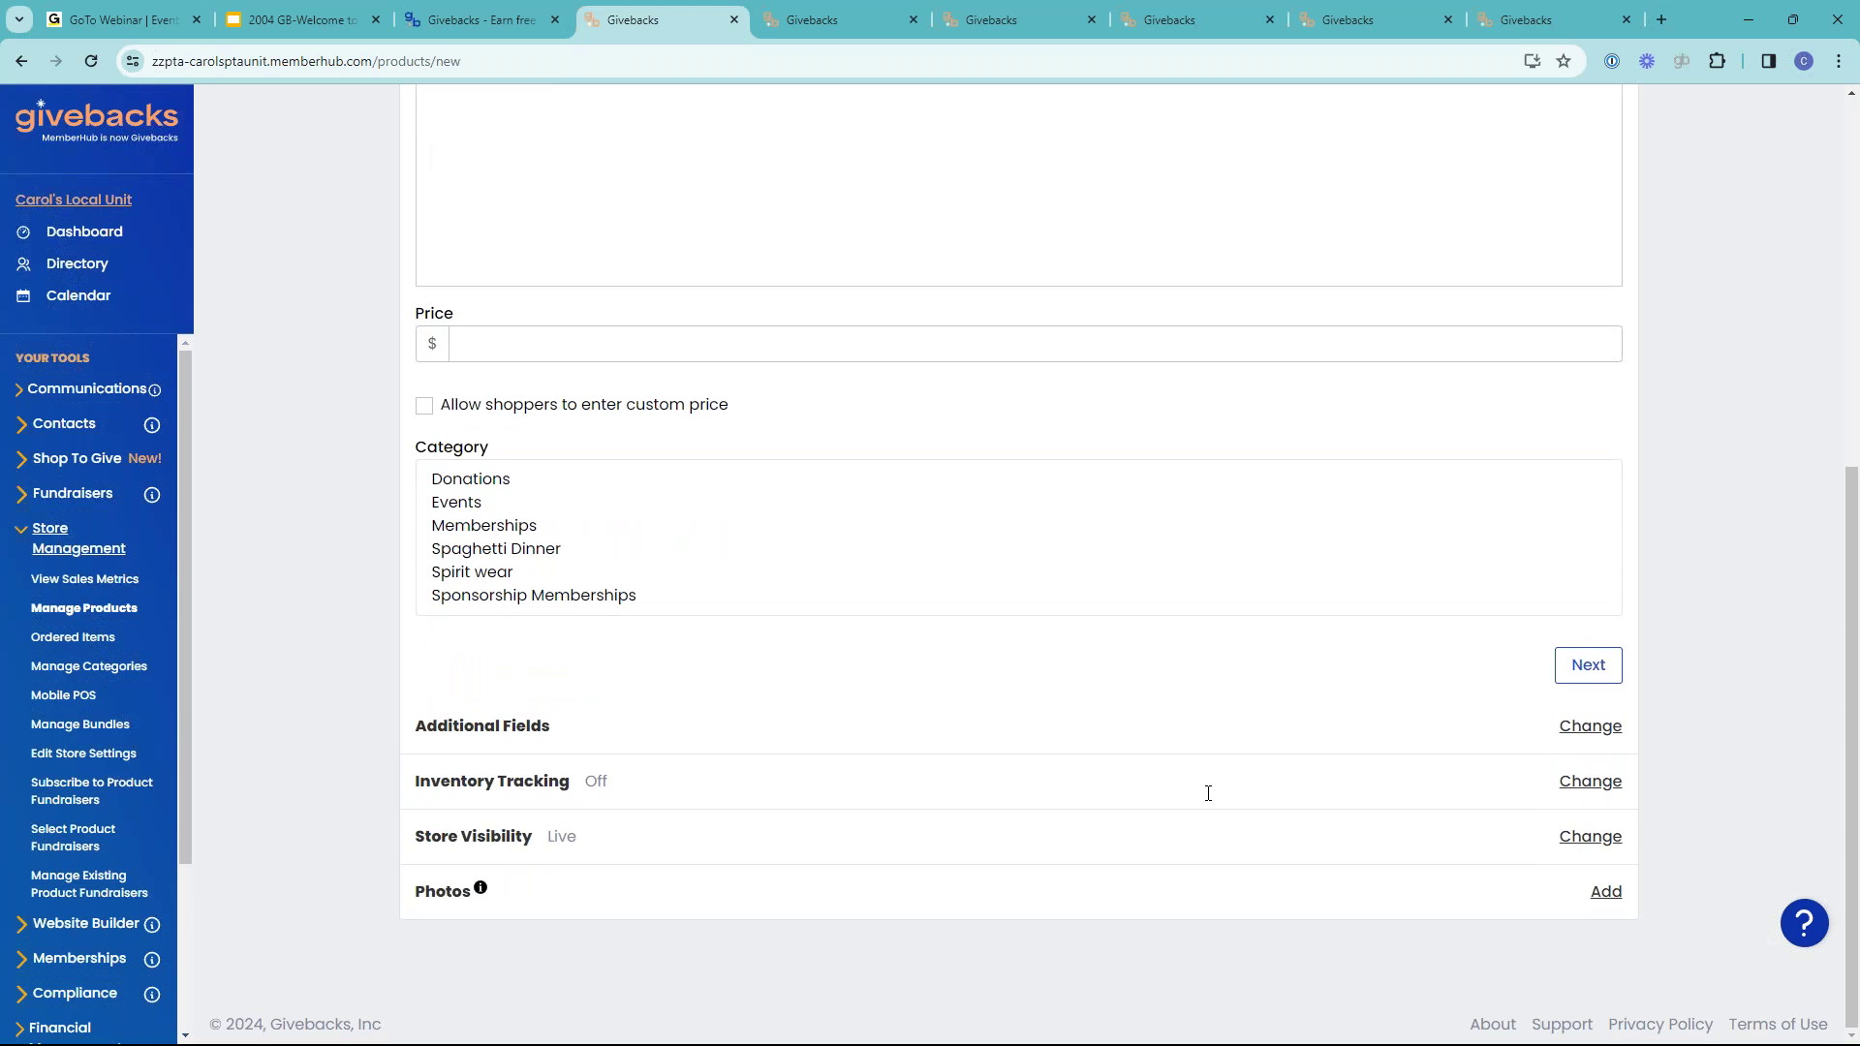
pyautogui.scroll(7, 1207, 793)
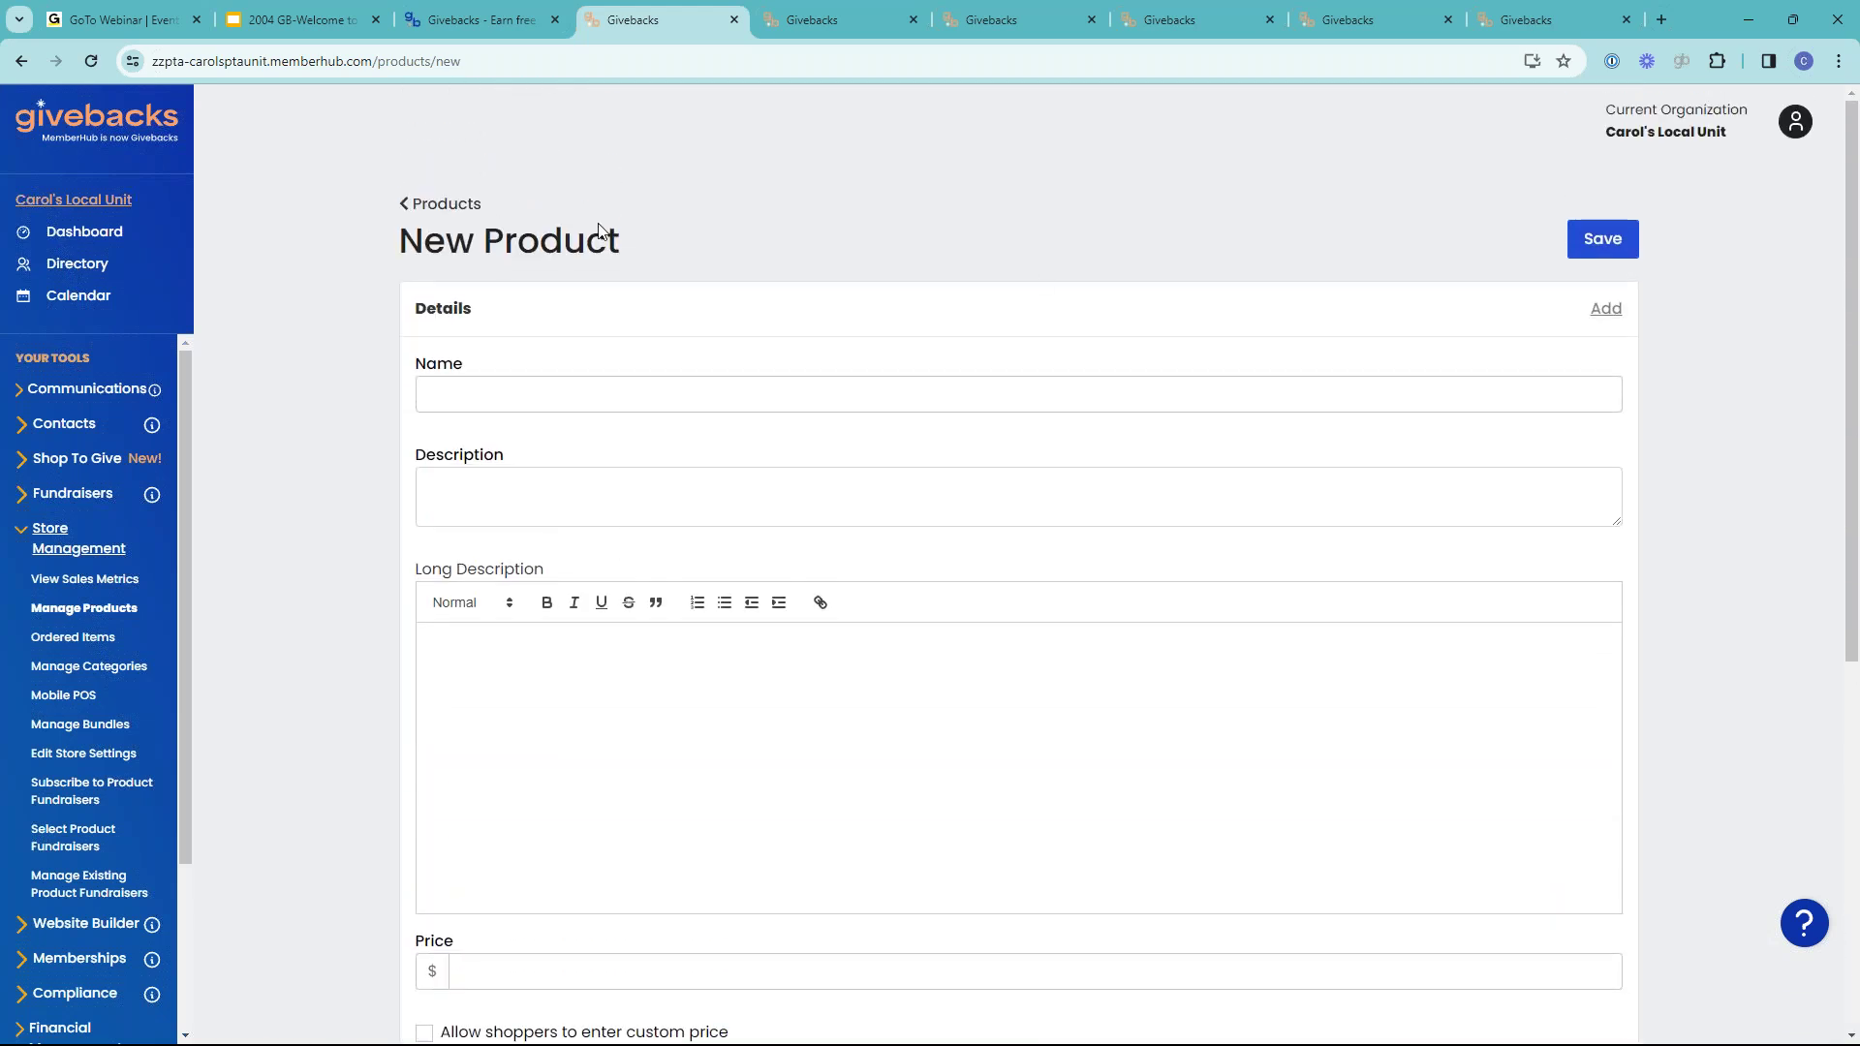
pyautogui.click(438, 202)
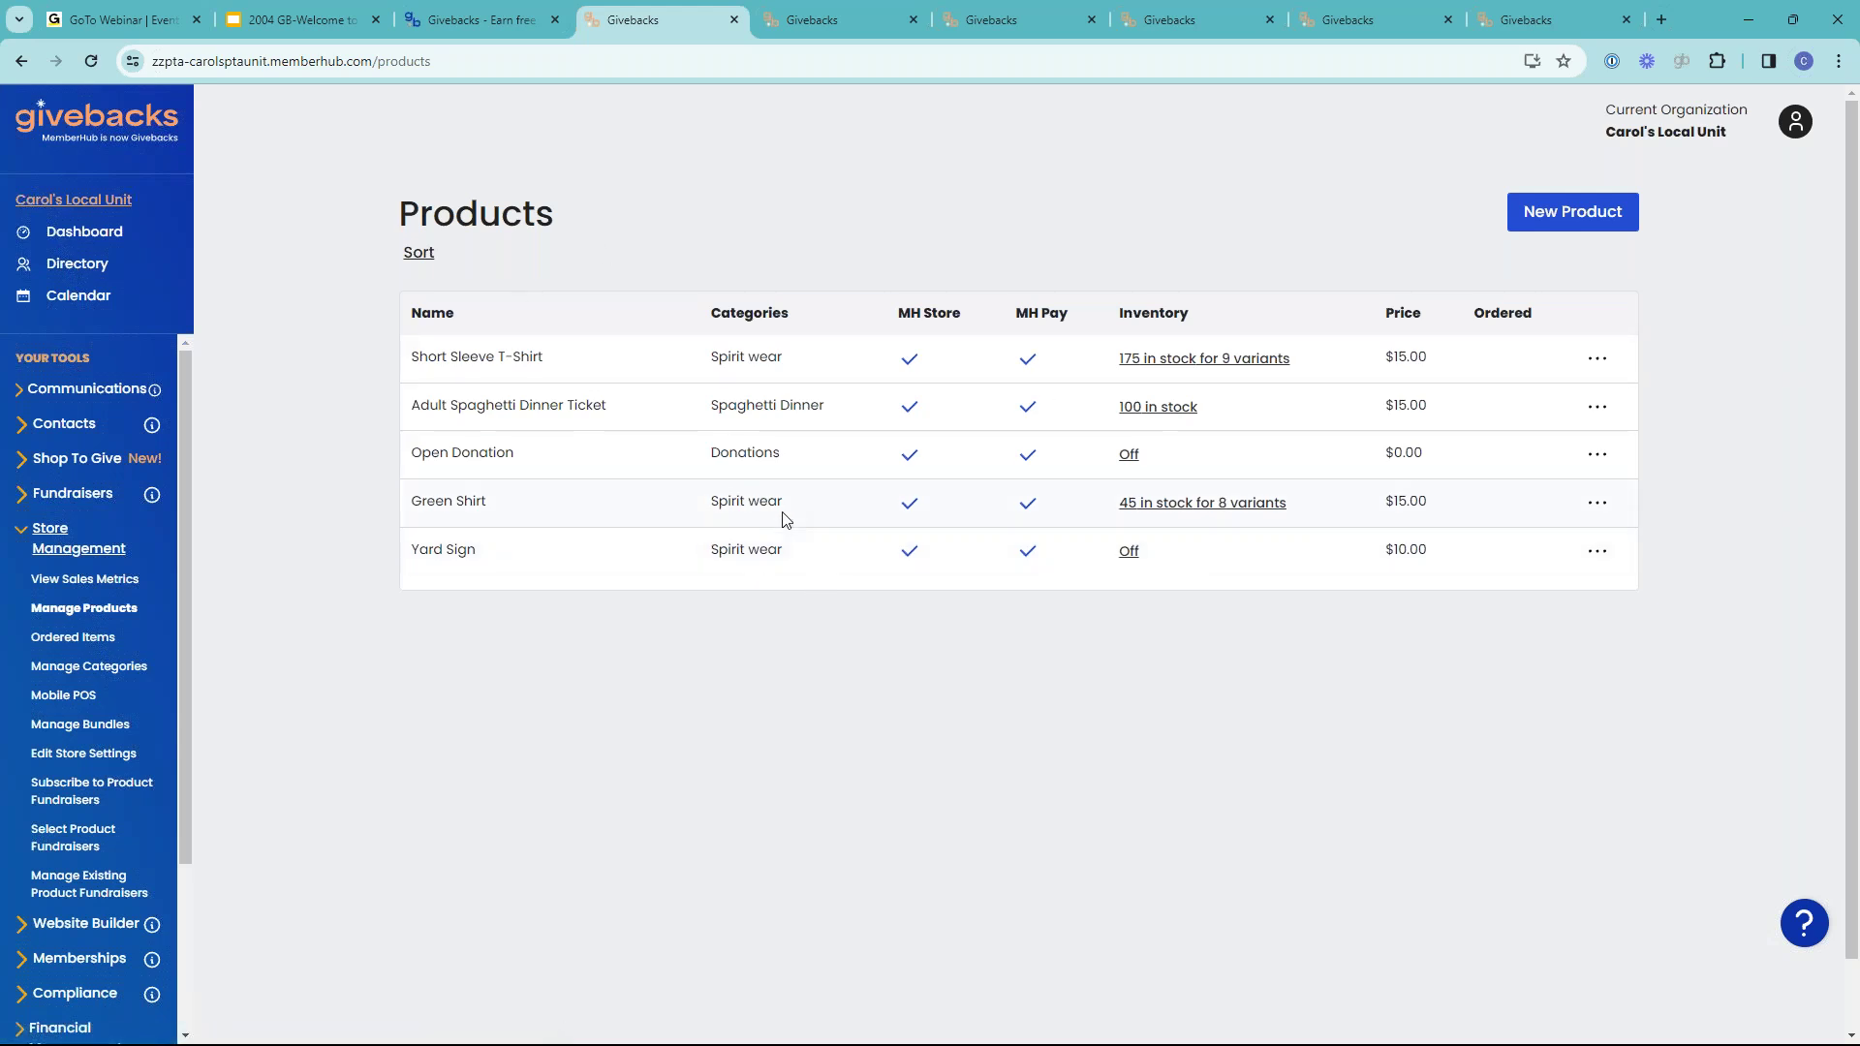
# - View the Mobile POS page and the Store Settings, checking the storefront's theme in the live store before returning to the settings
pyautogui.click(62, 695)
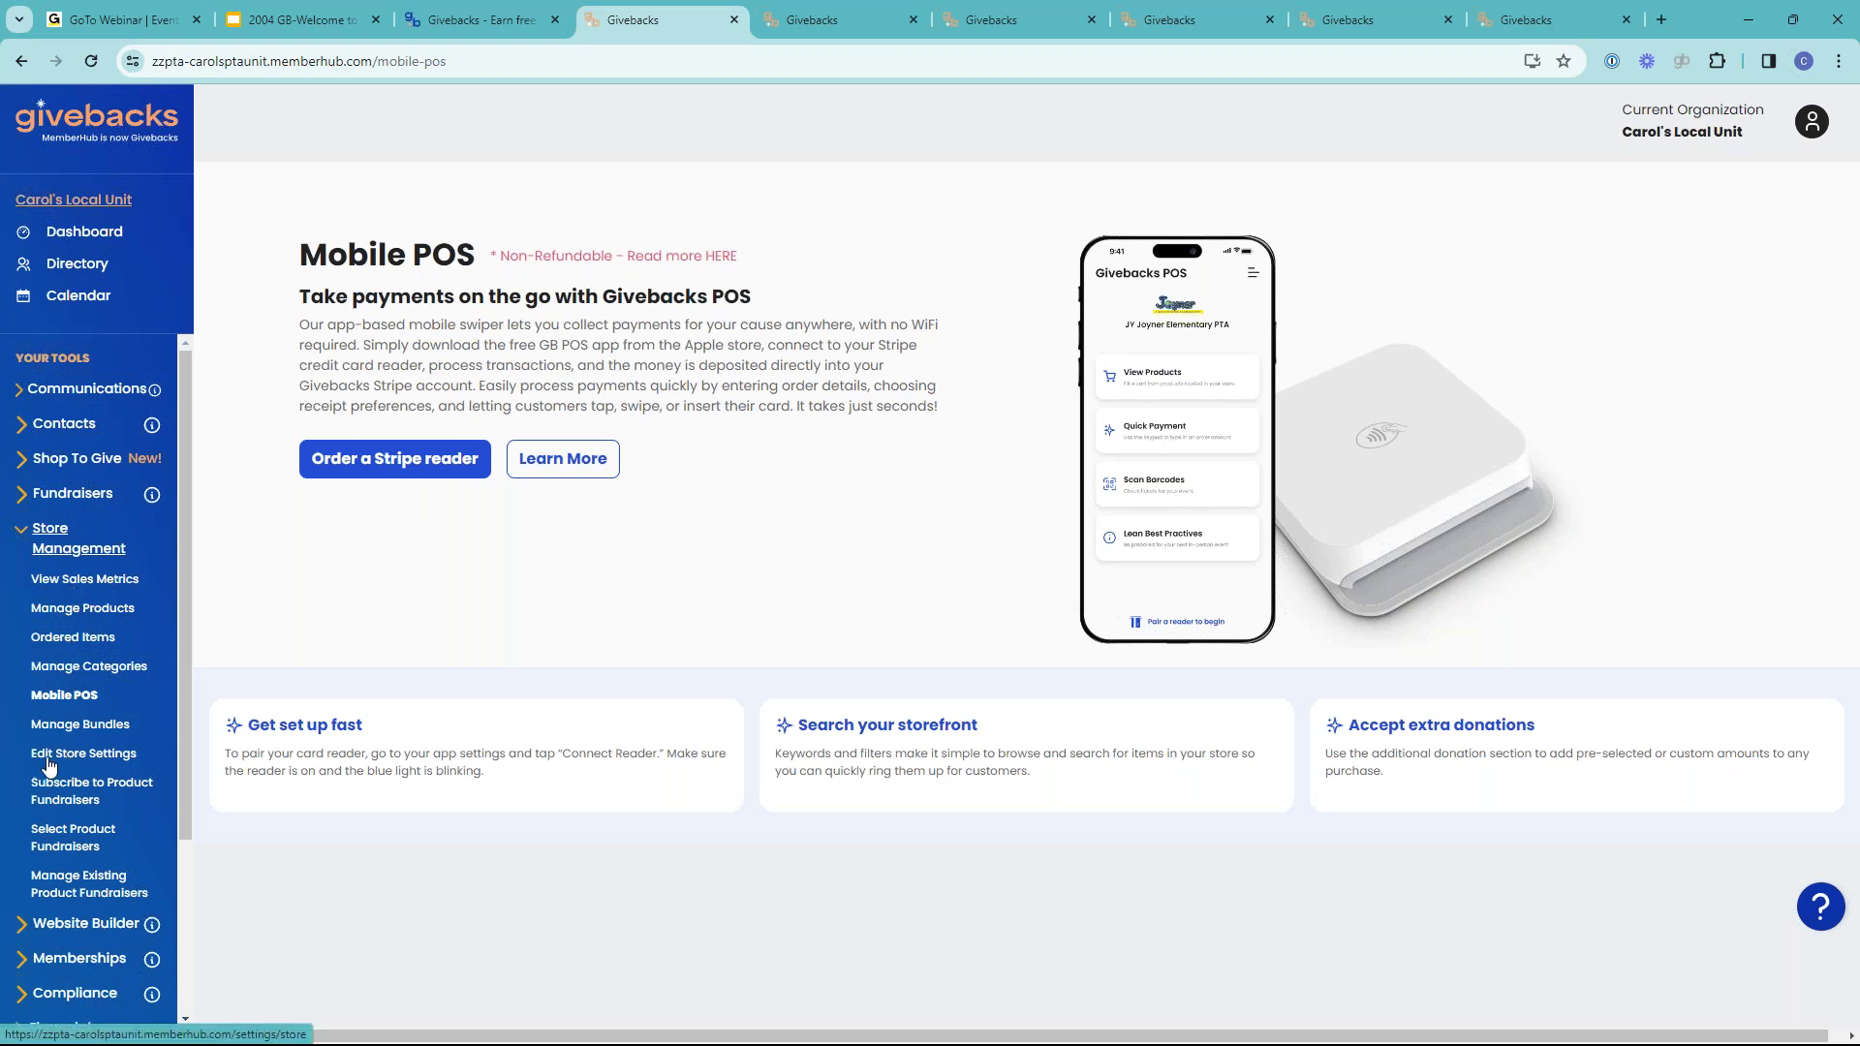
pyautogui.click(87, 764)
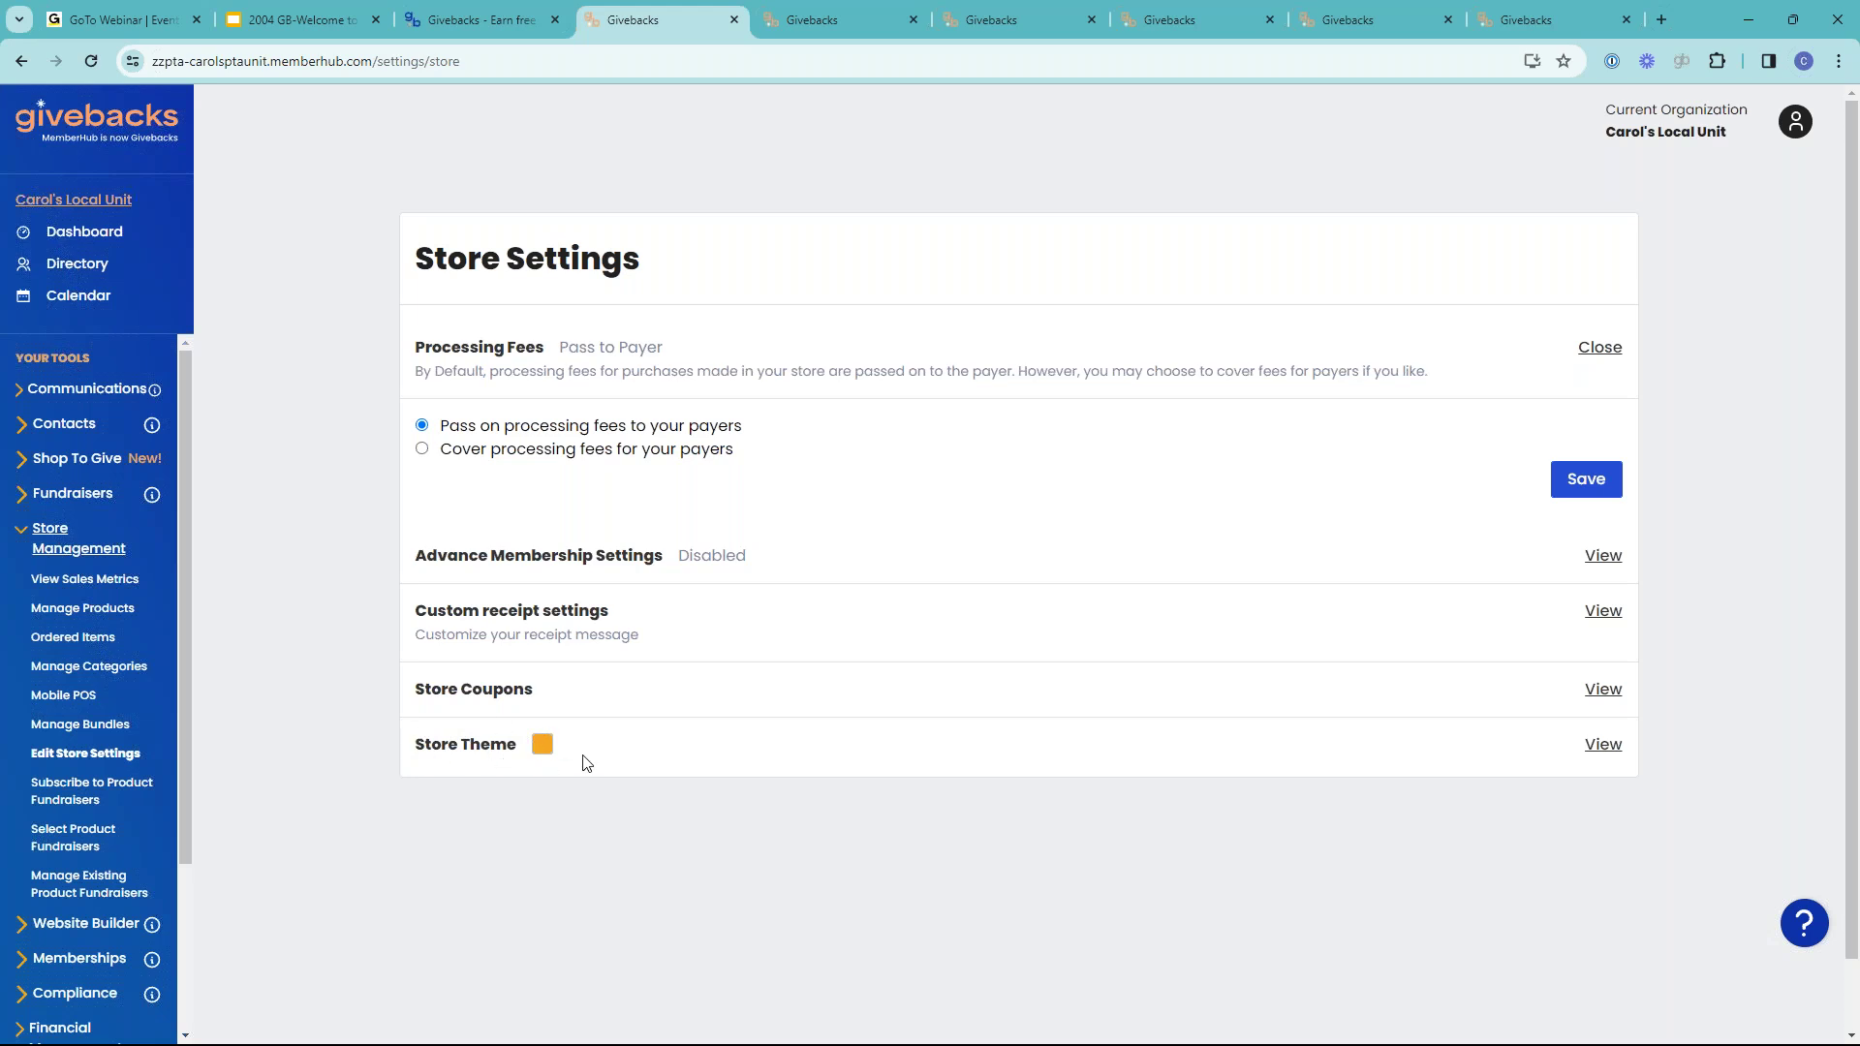
pyautogui.click(811, 21)
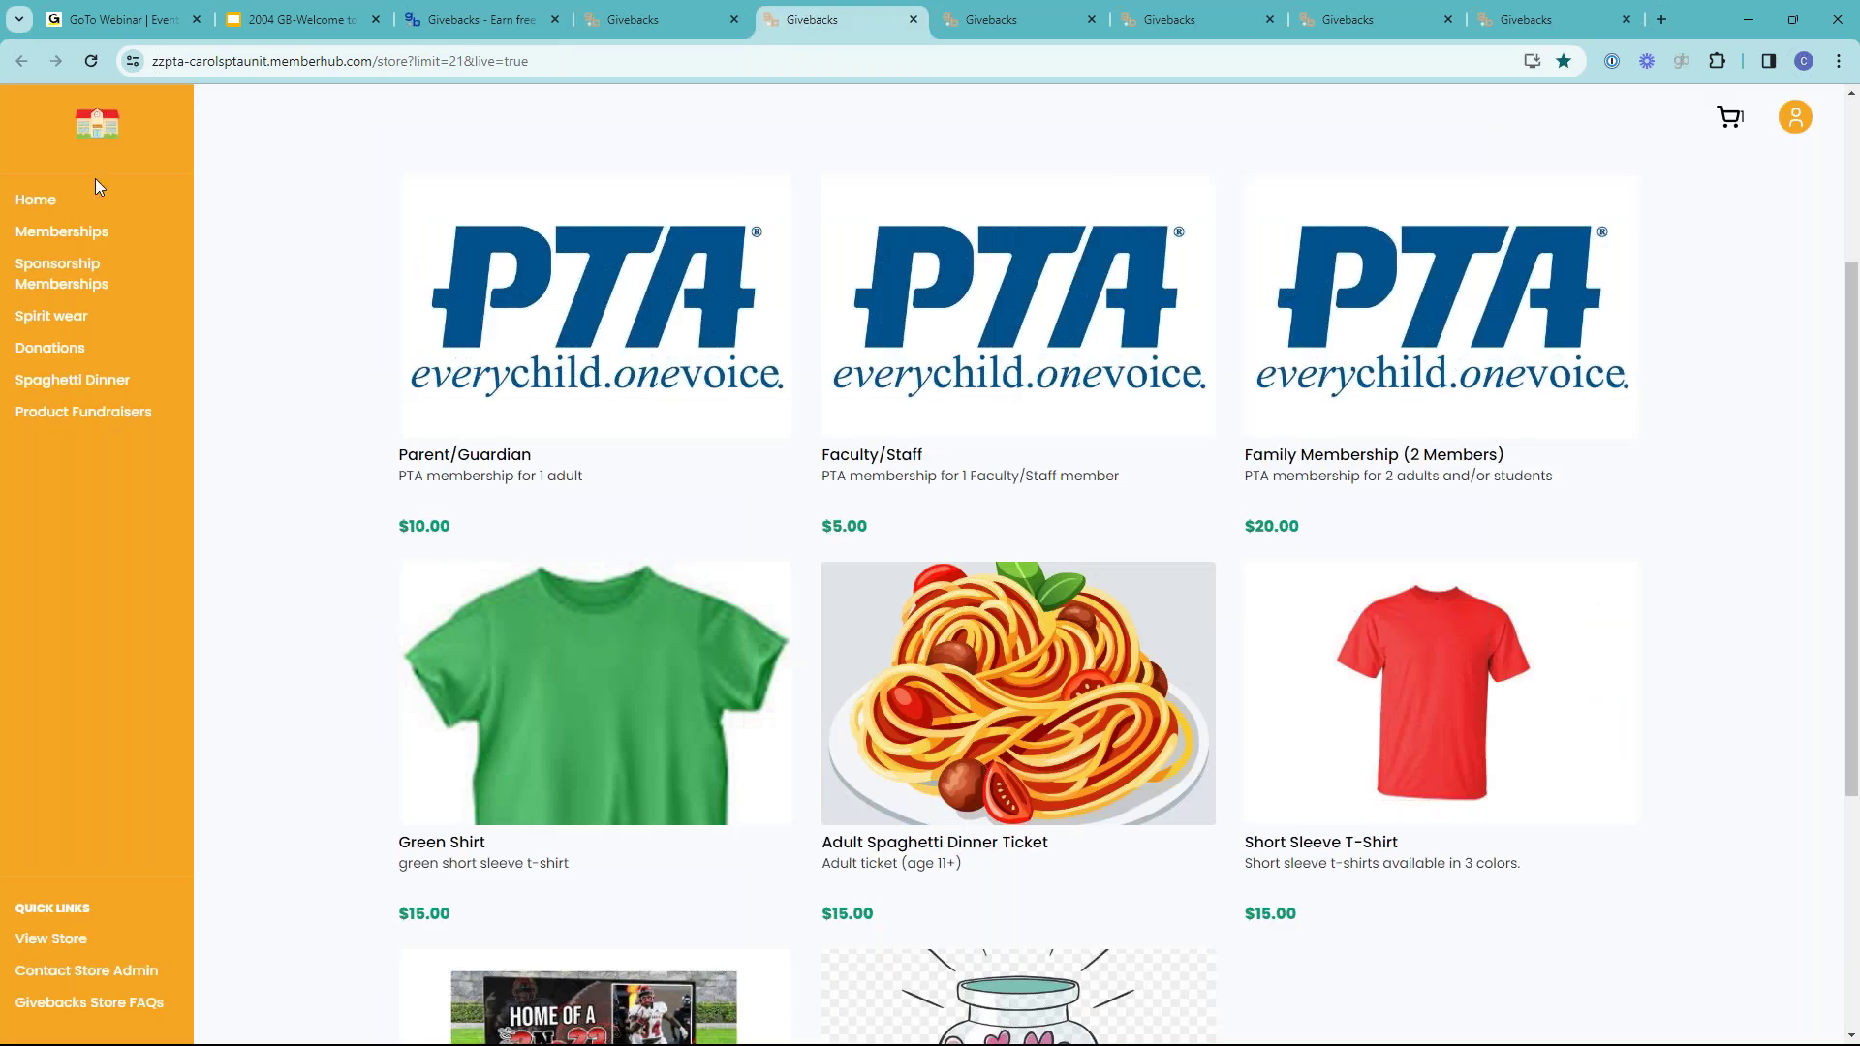
pyautogui.click(672, 29)
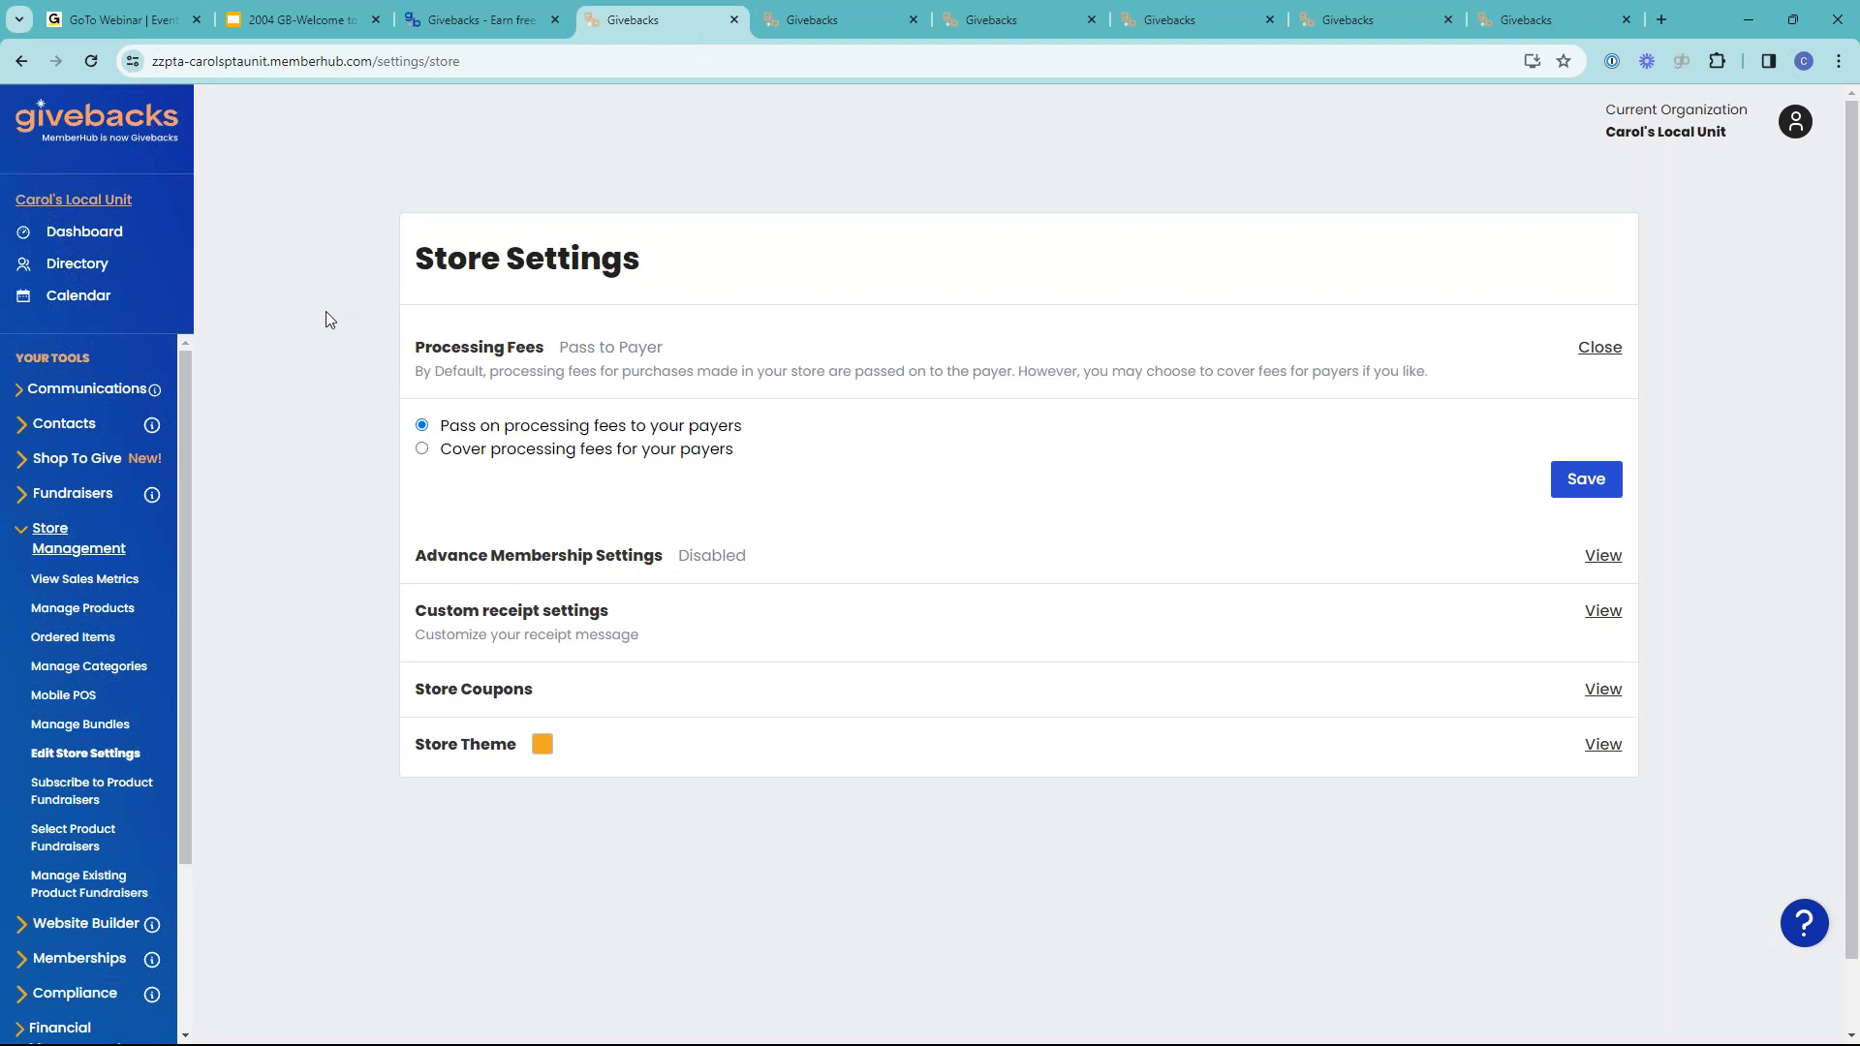
# - Collapse the Store Management tools and view the Stripe Settings under Financial Management
pyautogui.click(23, 535)
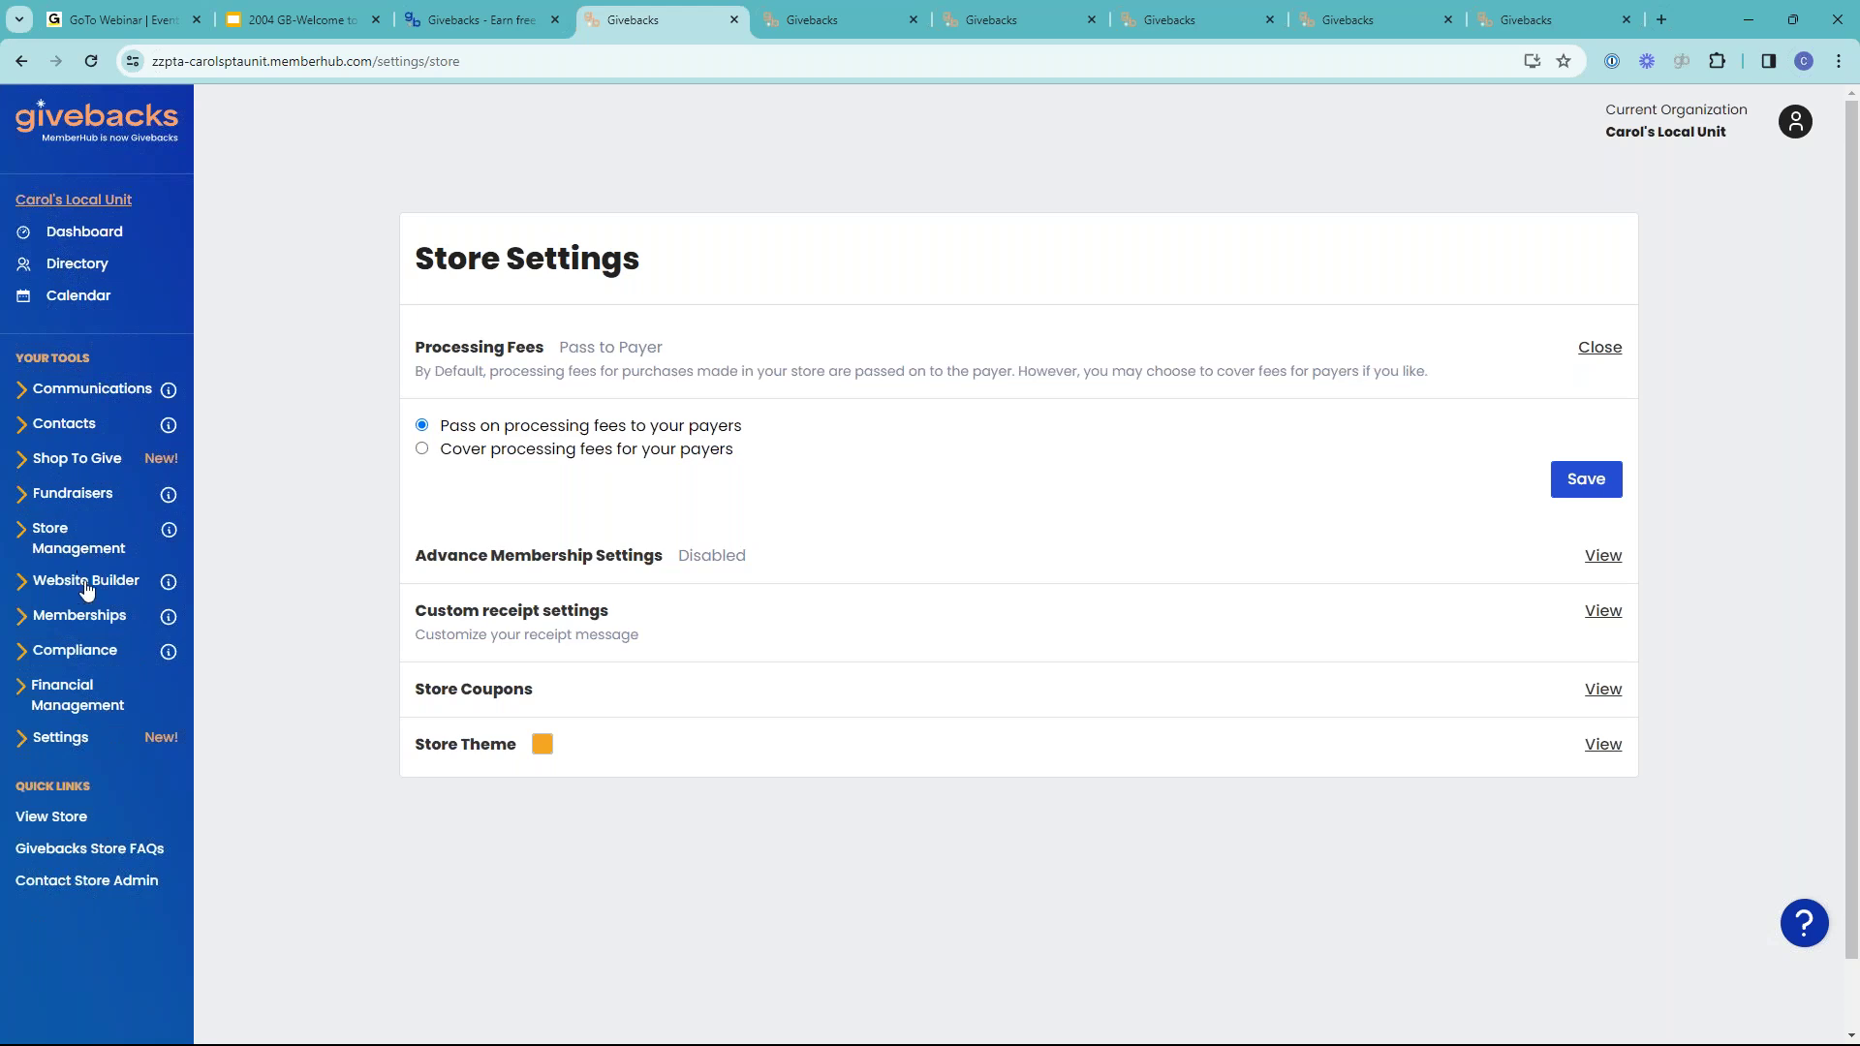
pyautogui.click(72, 693)
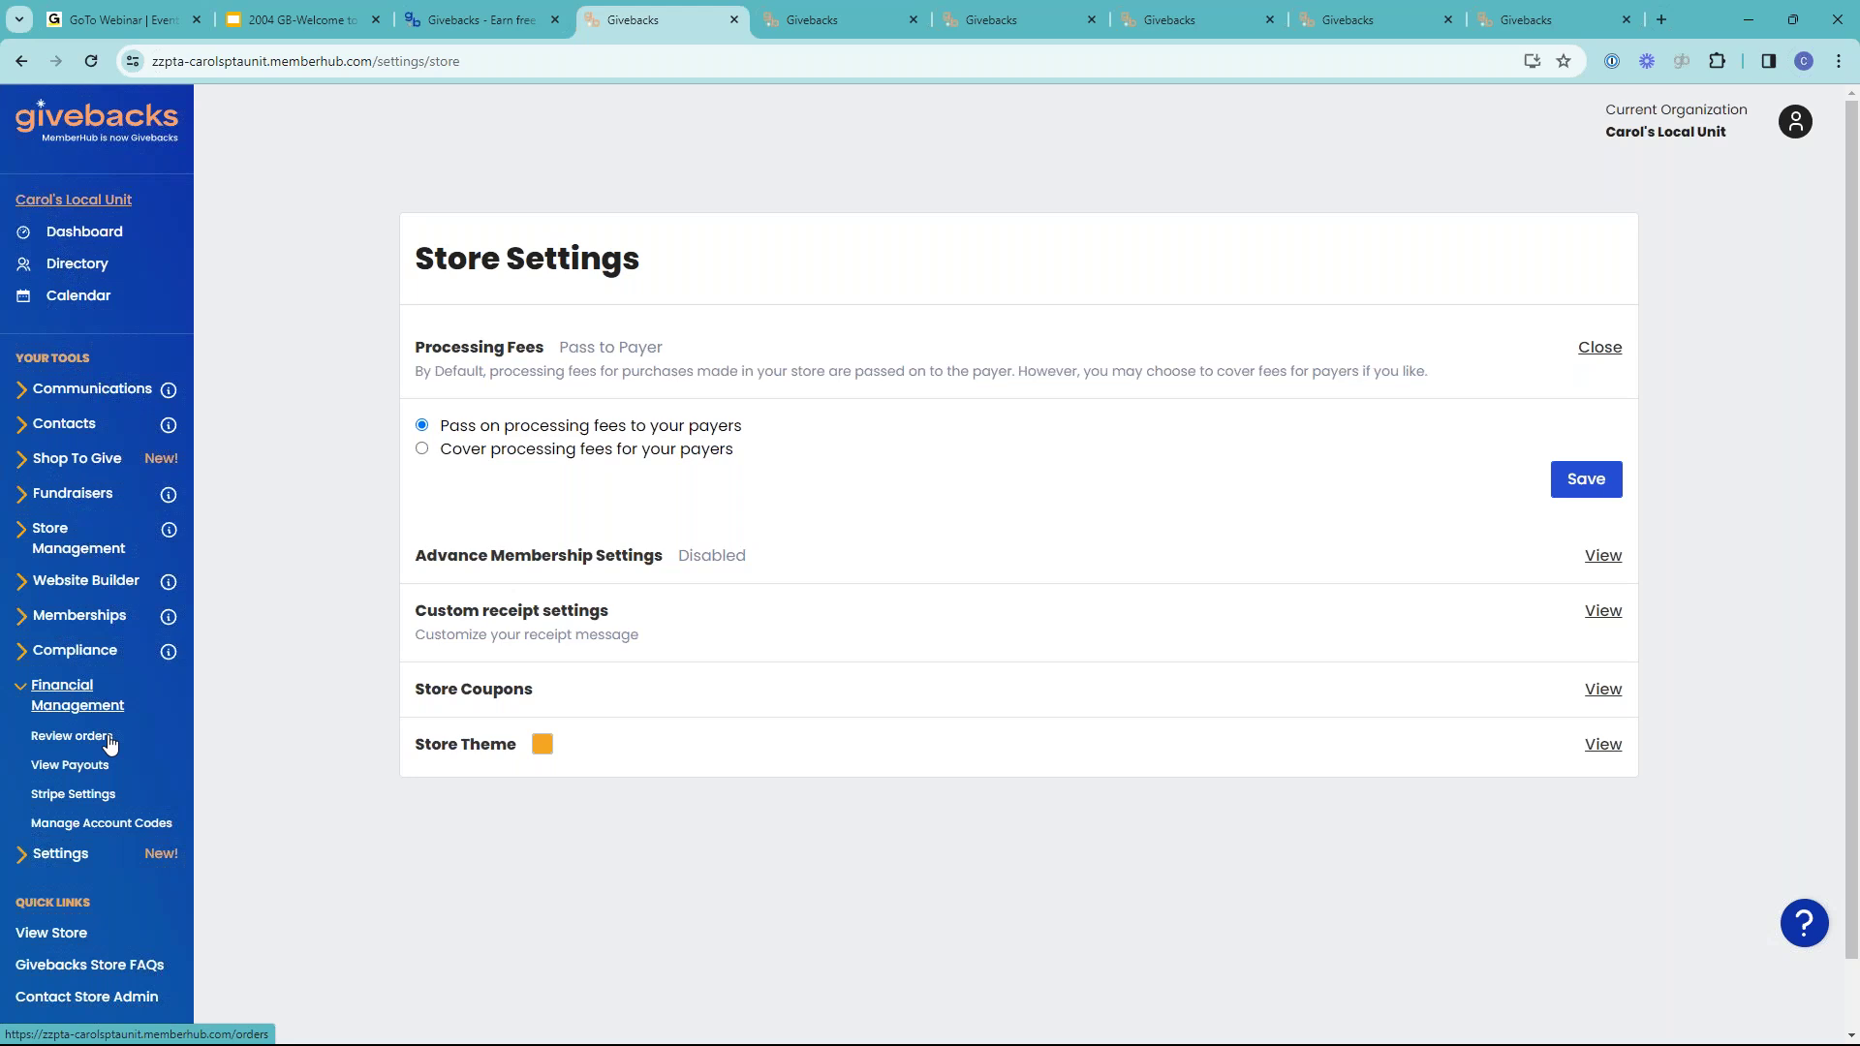
pyautogui.click(100, 796)
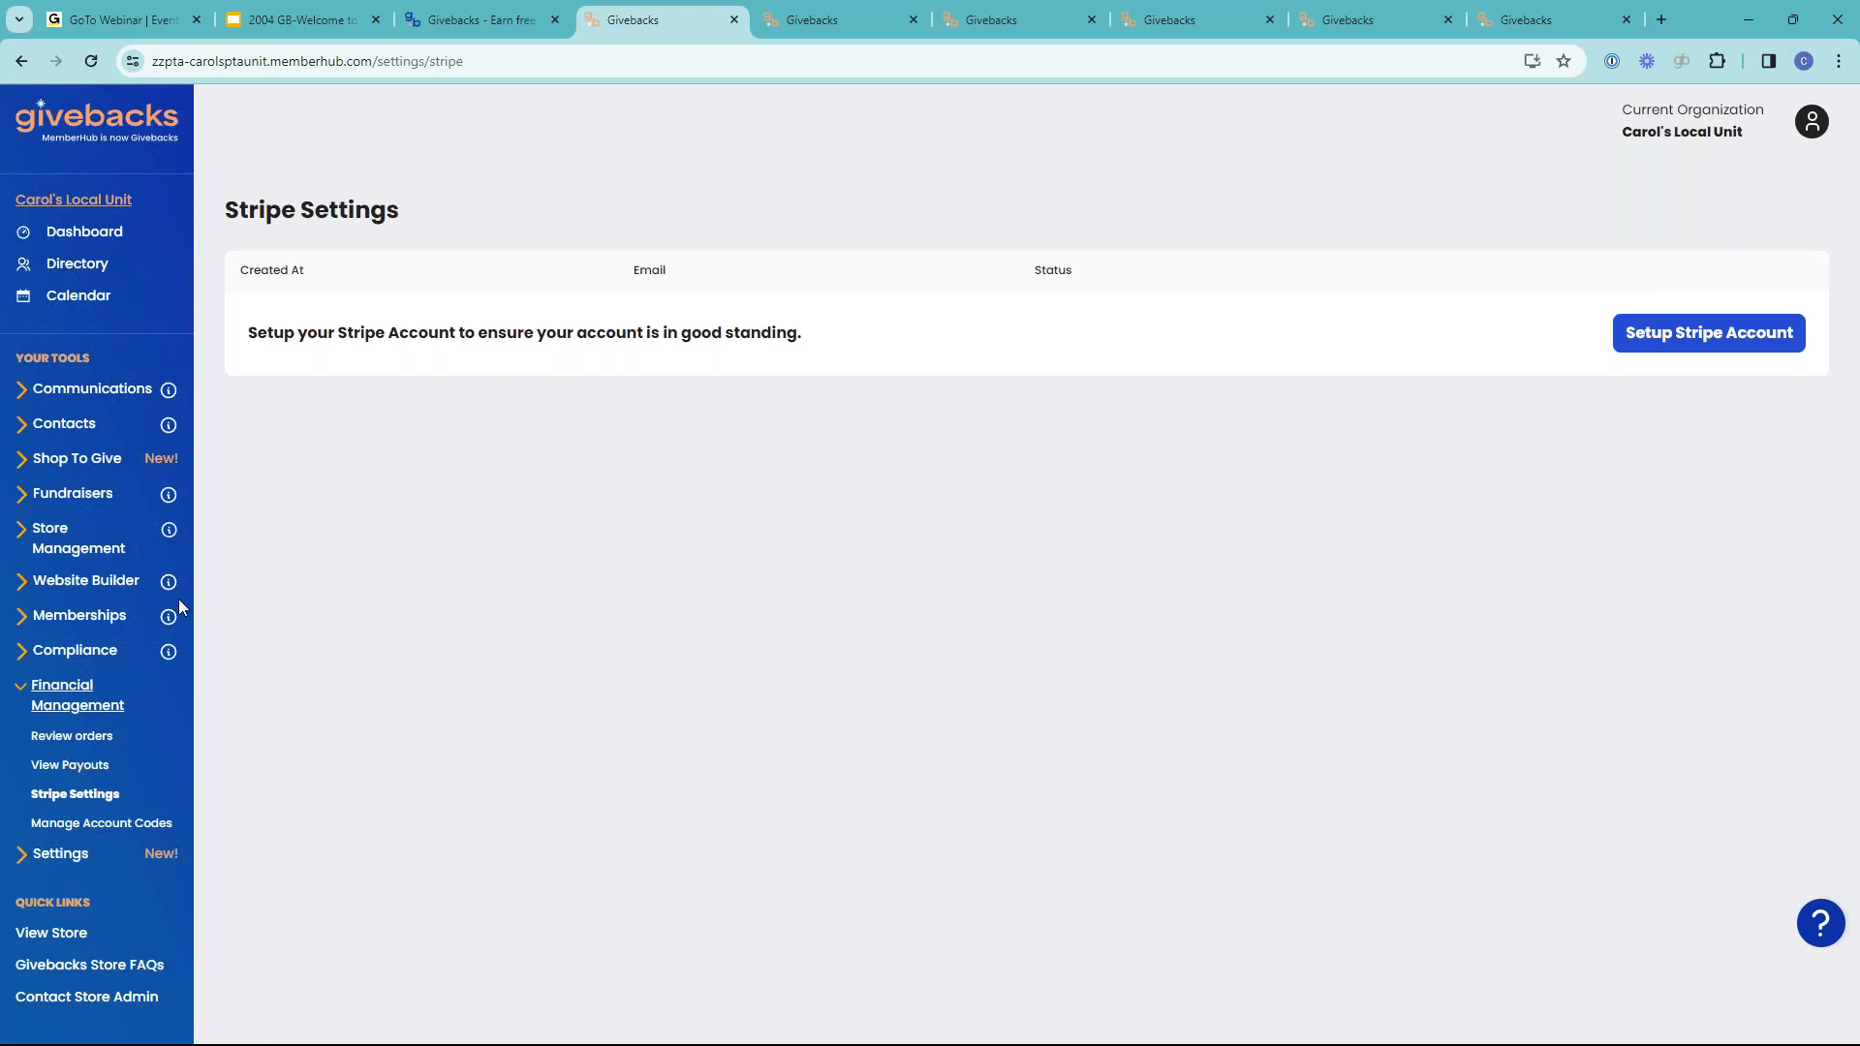
# - Reveal the Website Builder options and look through the Hamilton Elementary PTA home page as a sample website
pyautogui.click(67, 590)
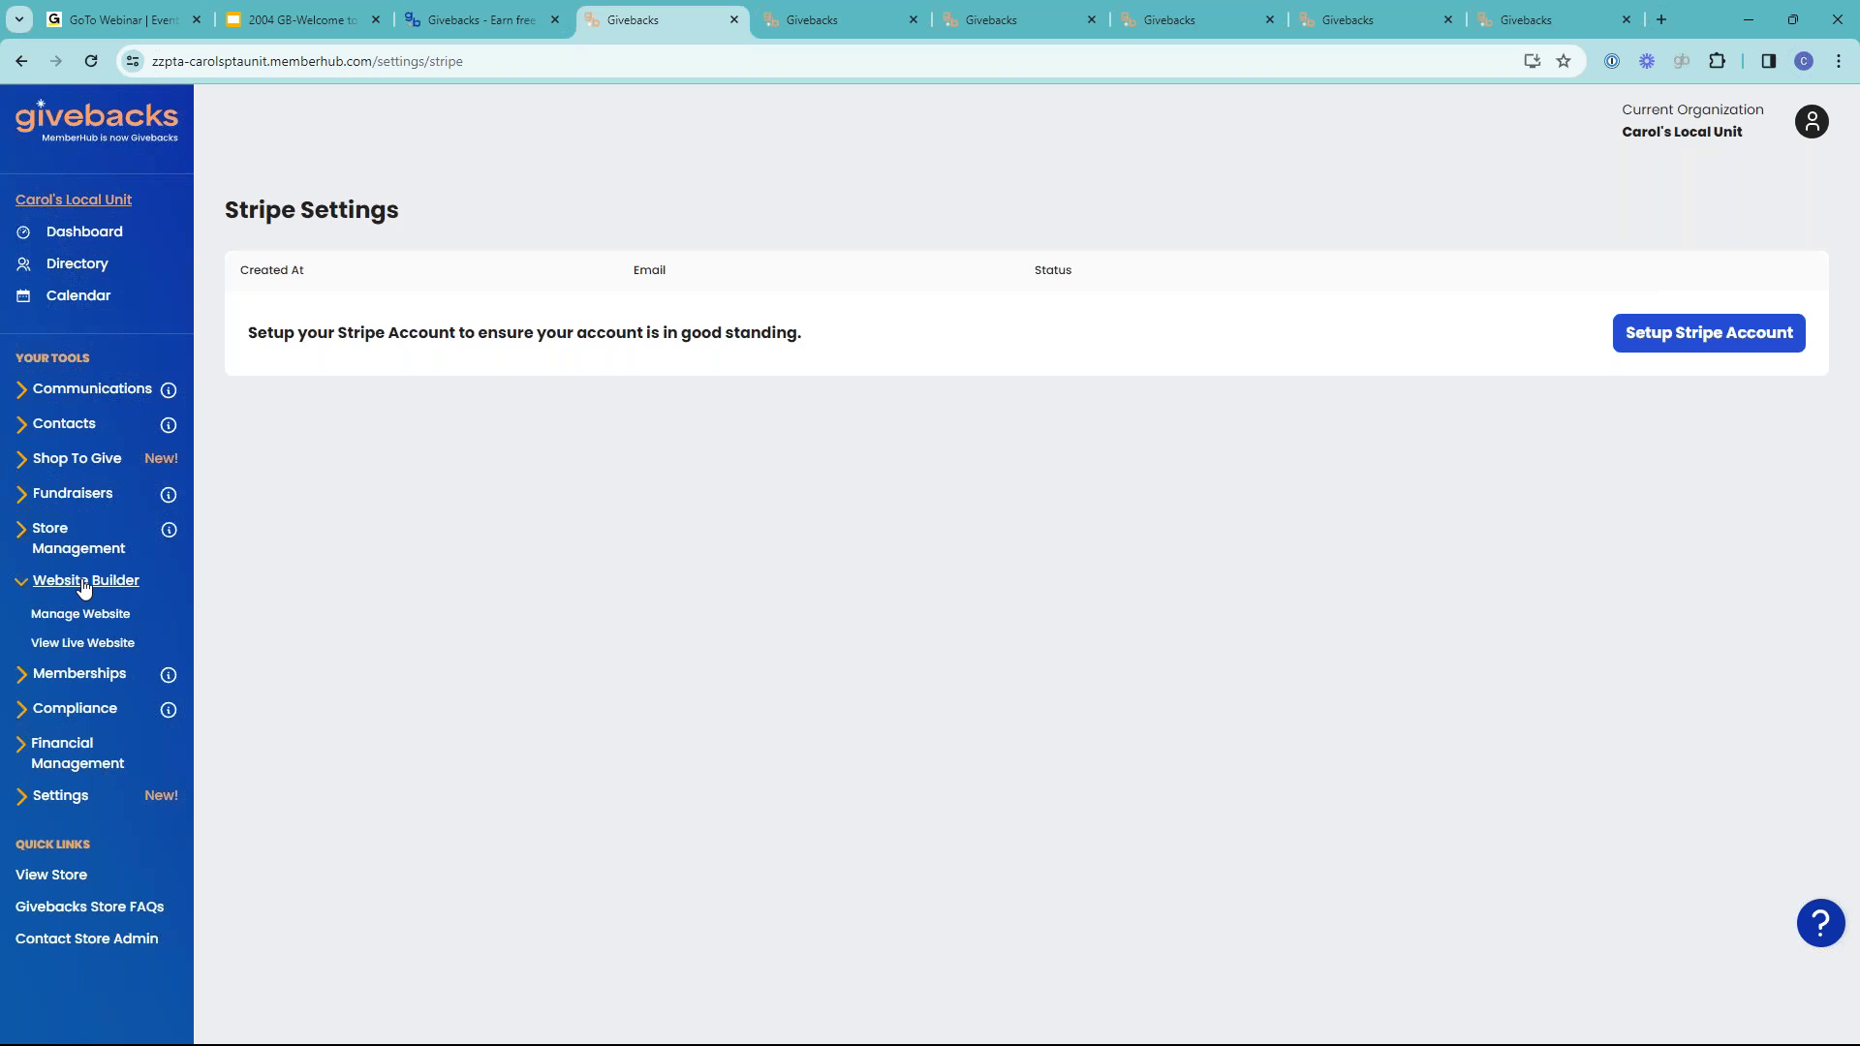
pyautogui.click(1316, 17)
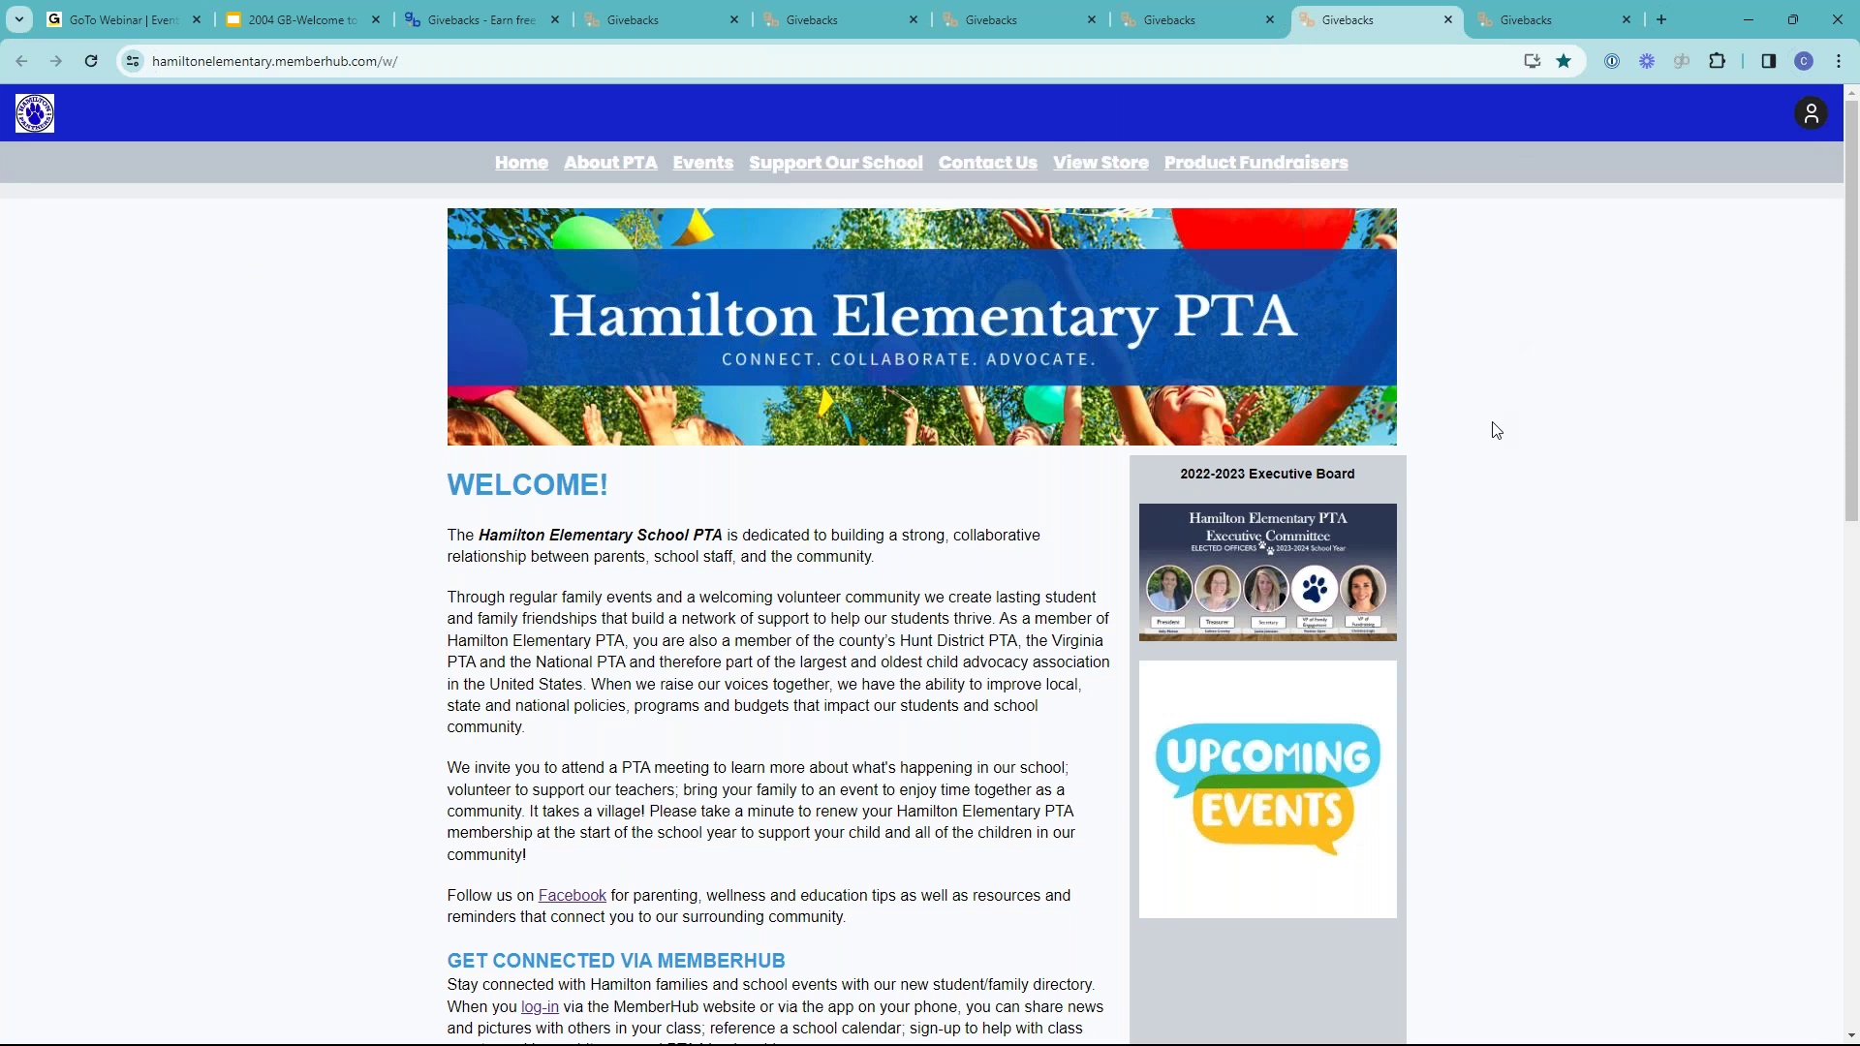
pyautogui.scroll(-5, 1494, 431)
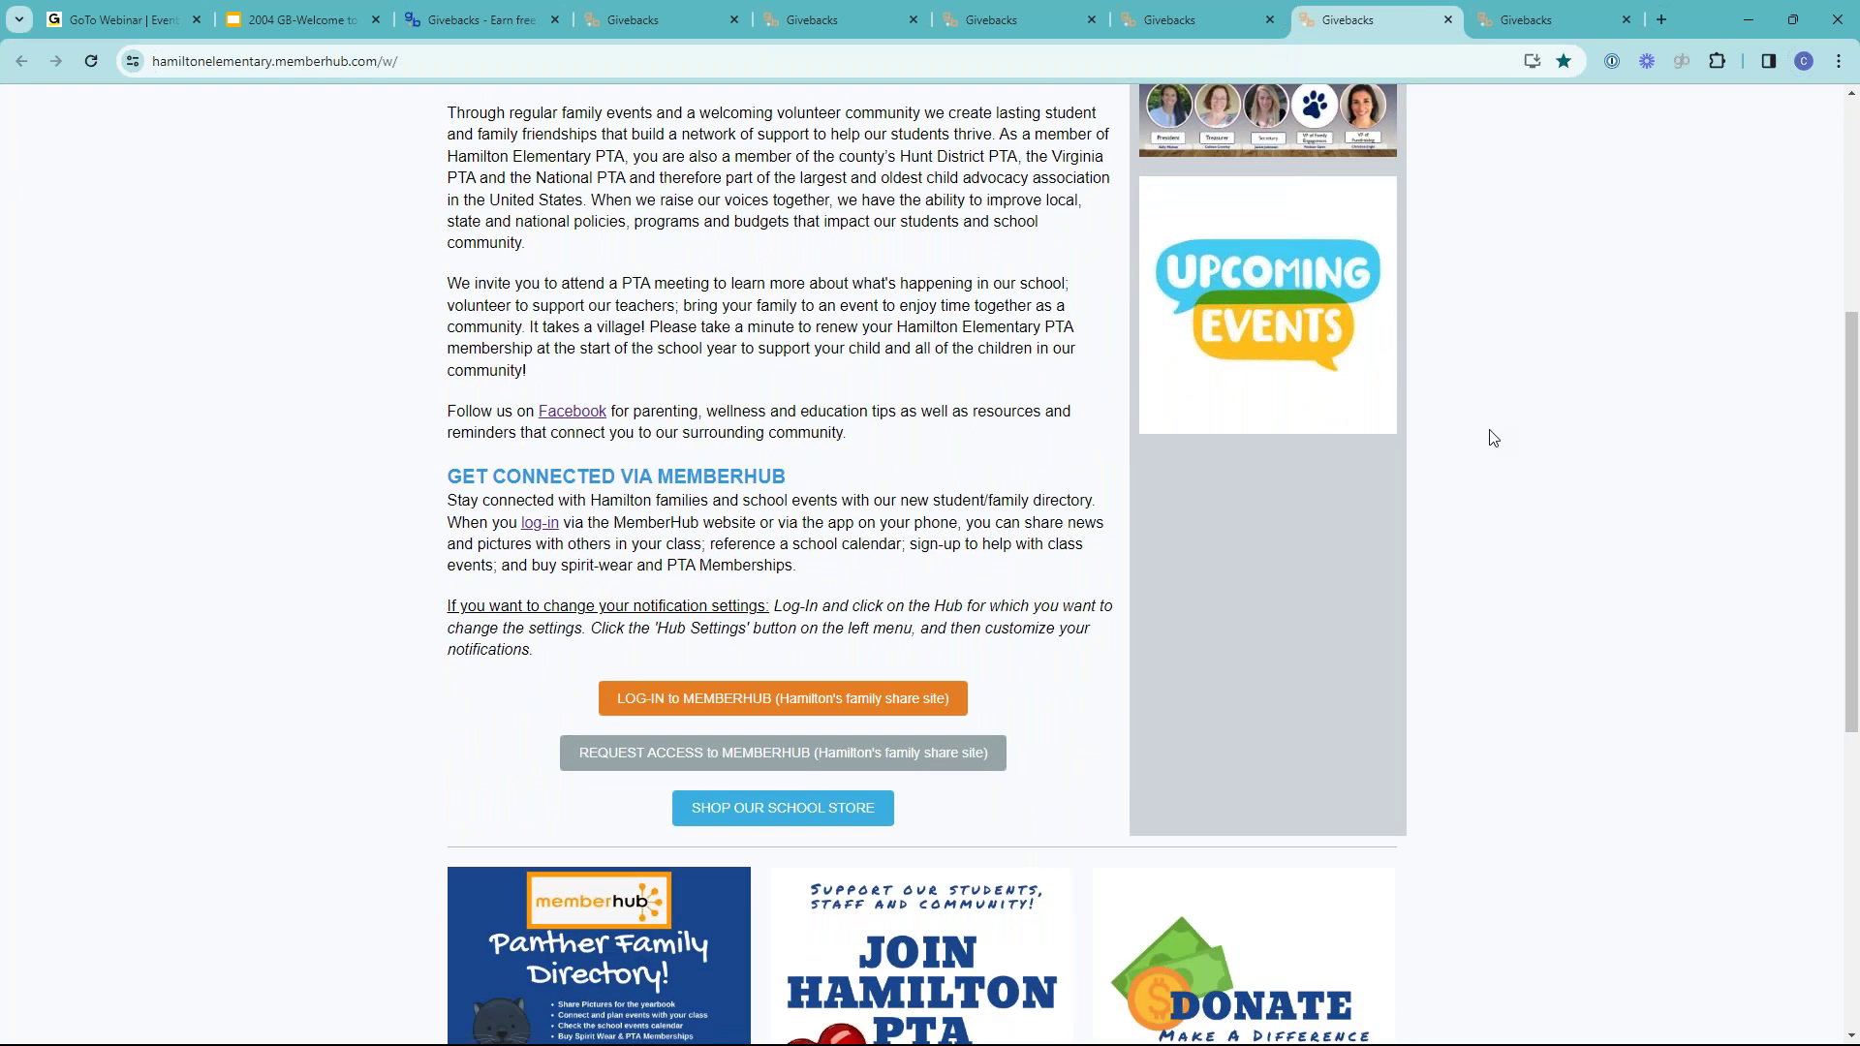
pyautogui.scroll(-4, 1493, 437)
pyautogui.scroll(9, 1491, 440)
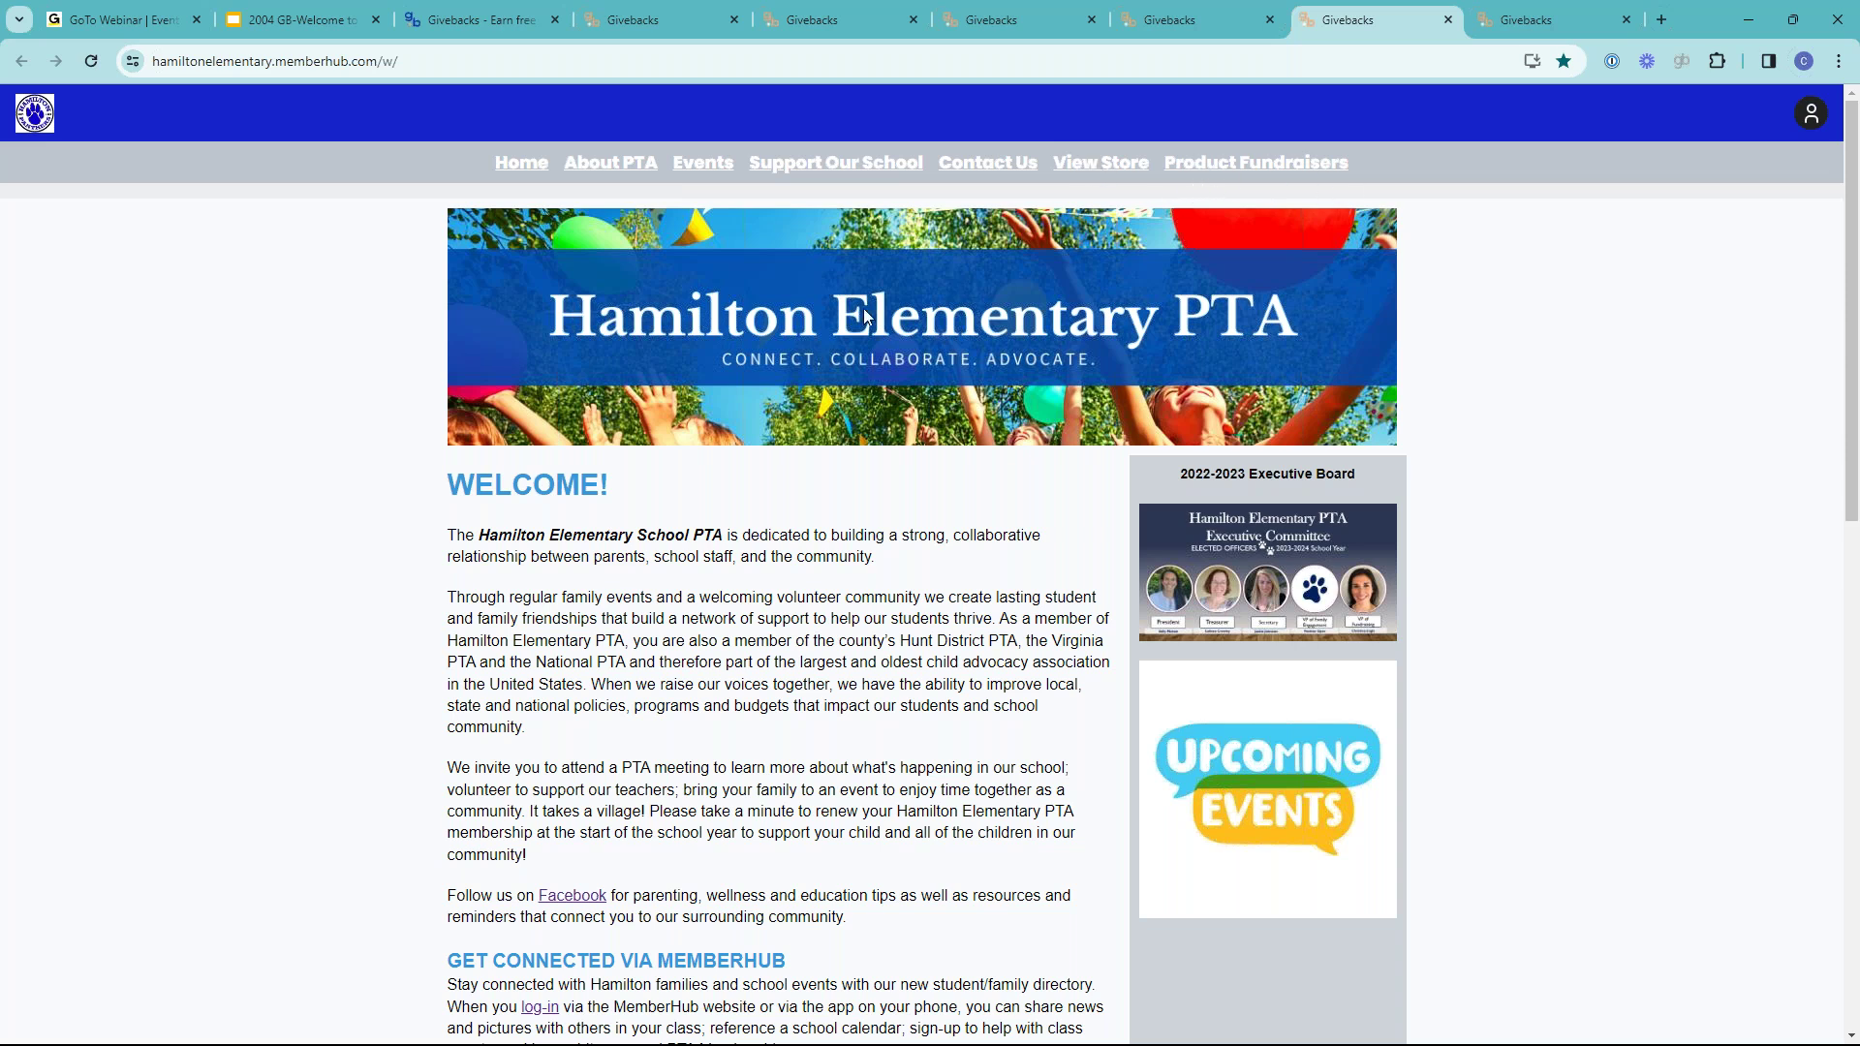
# - Look through the Frey Elementary PTSA sample website down to its Spirit Nights section and back to the start
pyautogui.click(1547, 26)
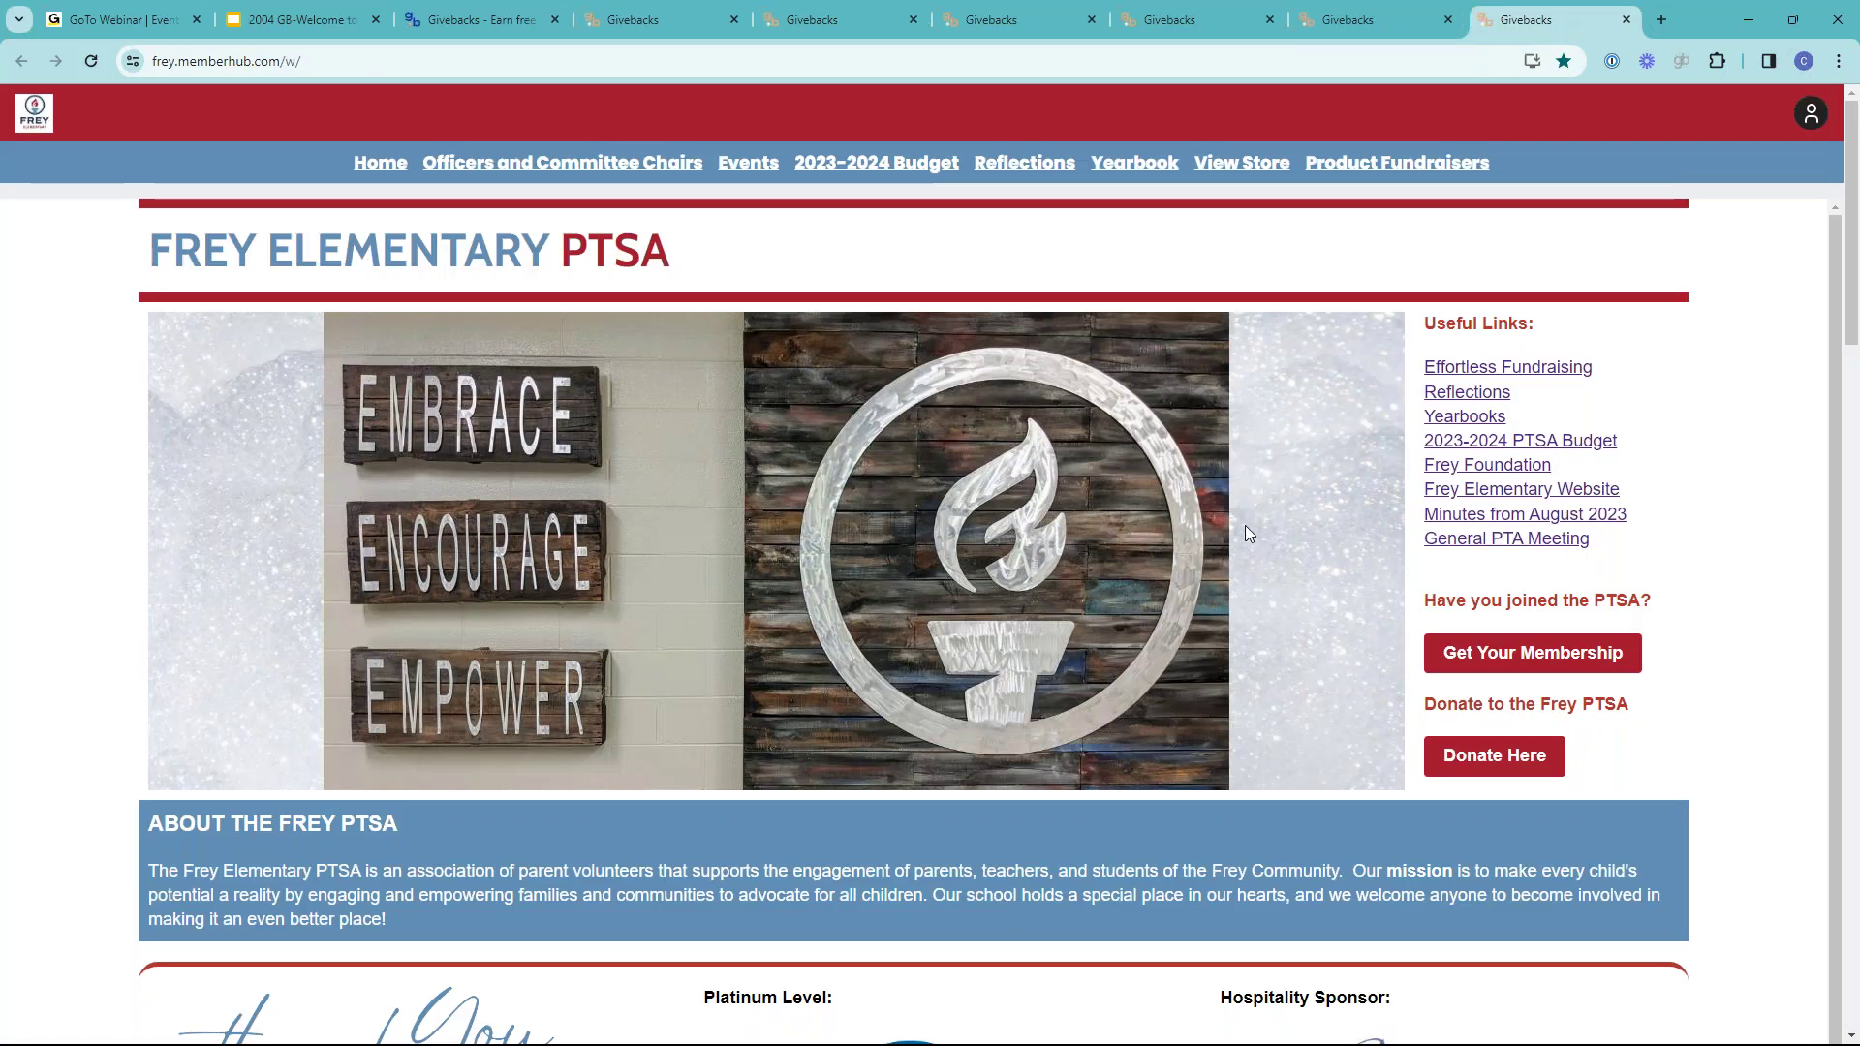
pyautogui.scroll(-6, 1300, 630)
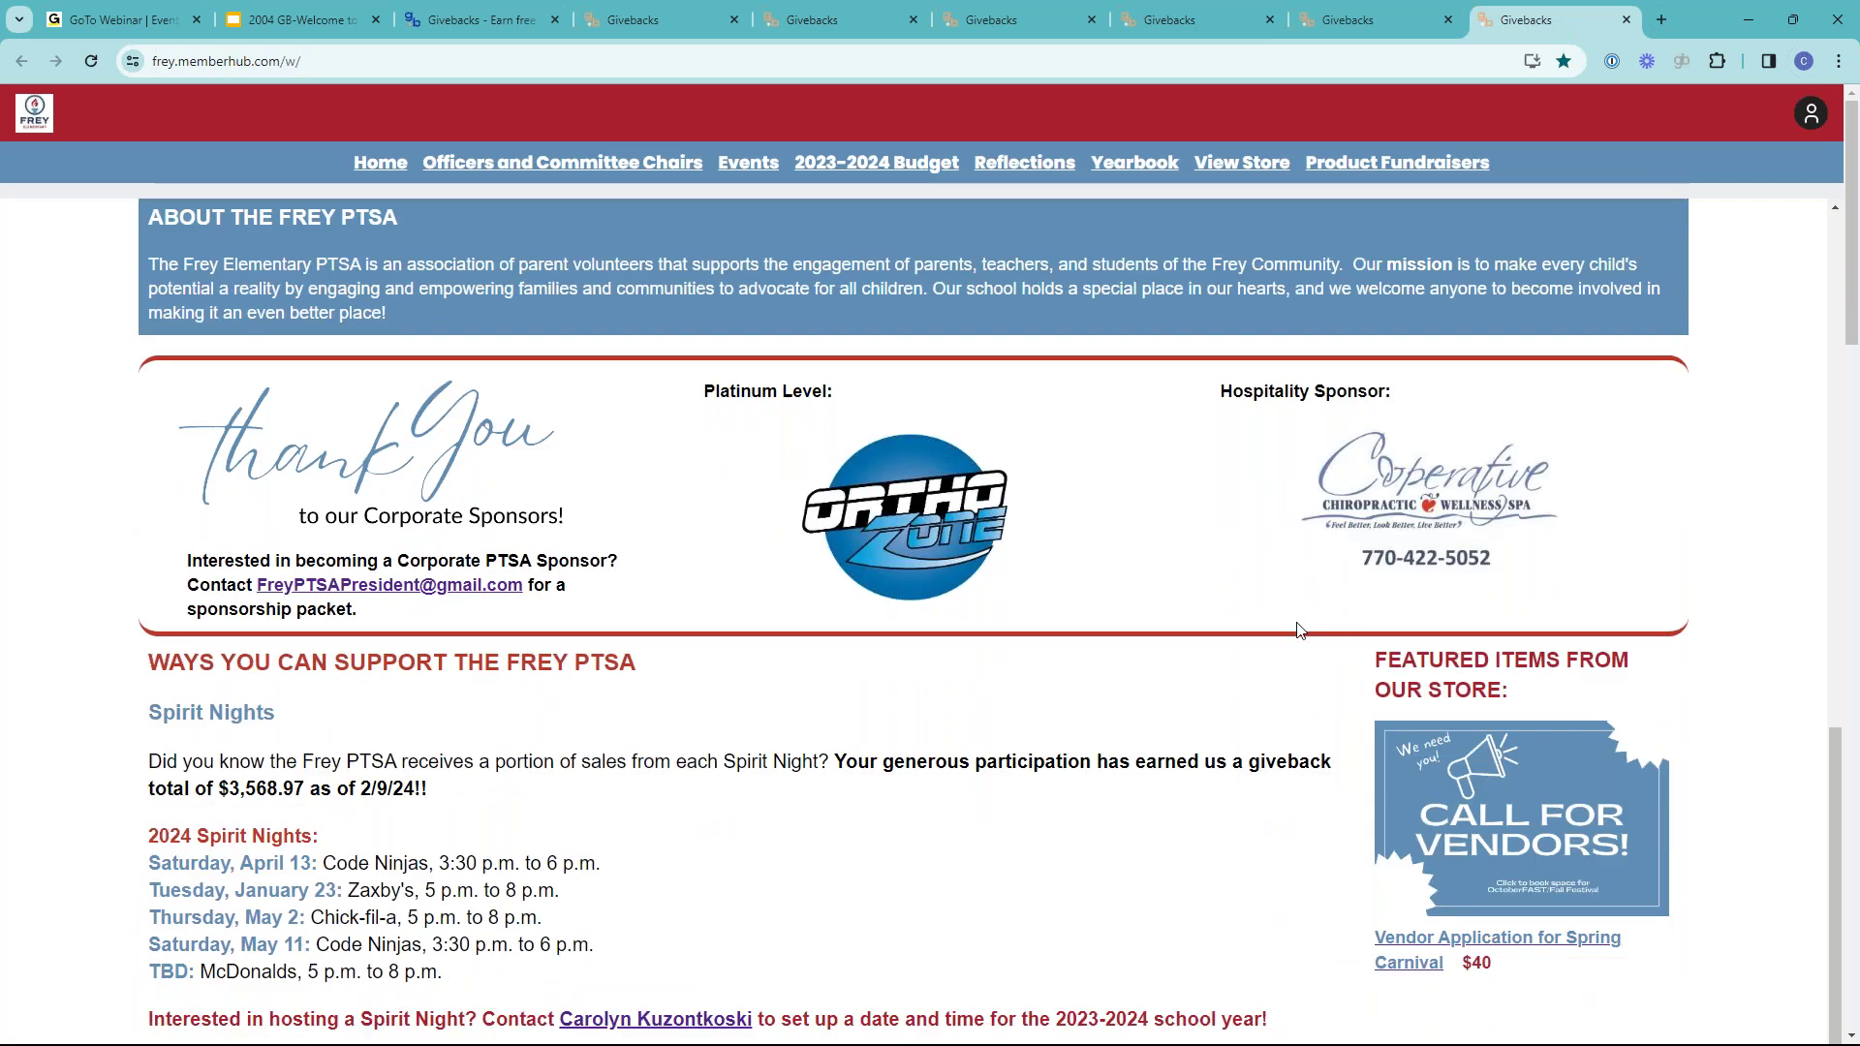
pyautogui.scroll(6, 1298, 630)
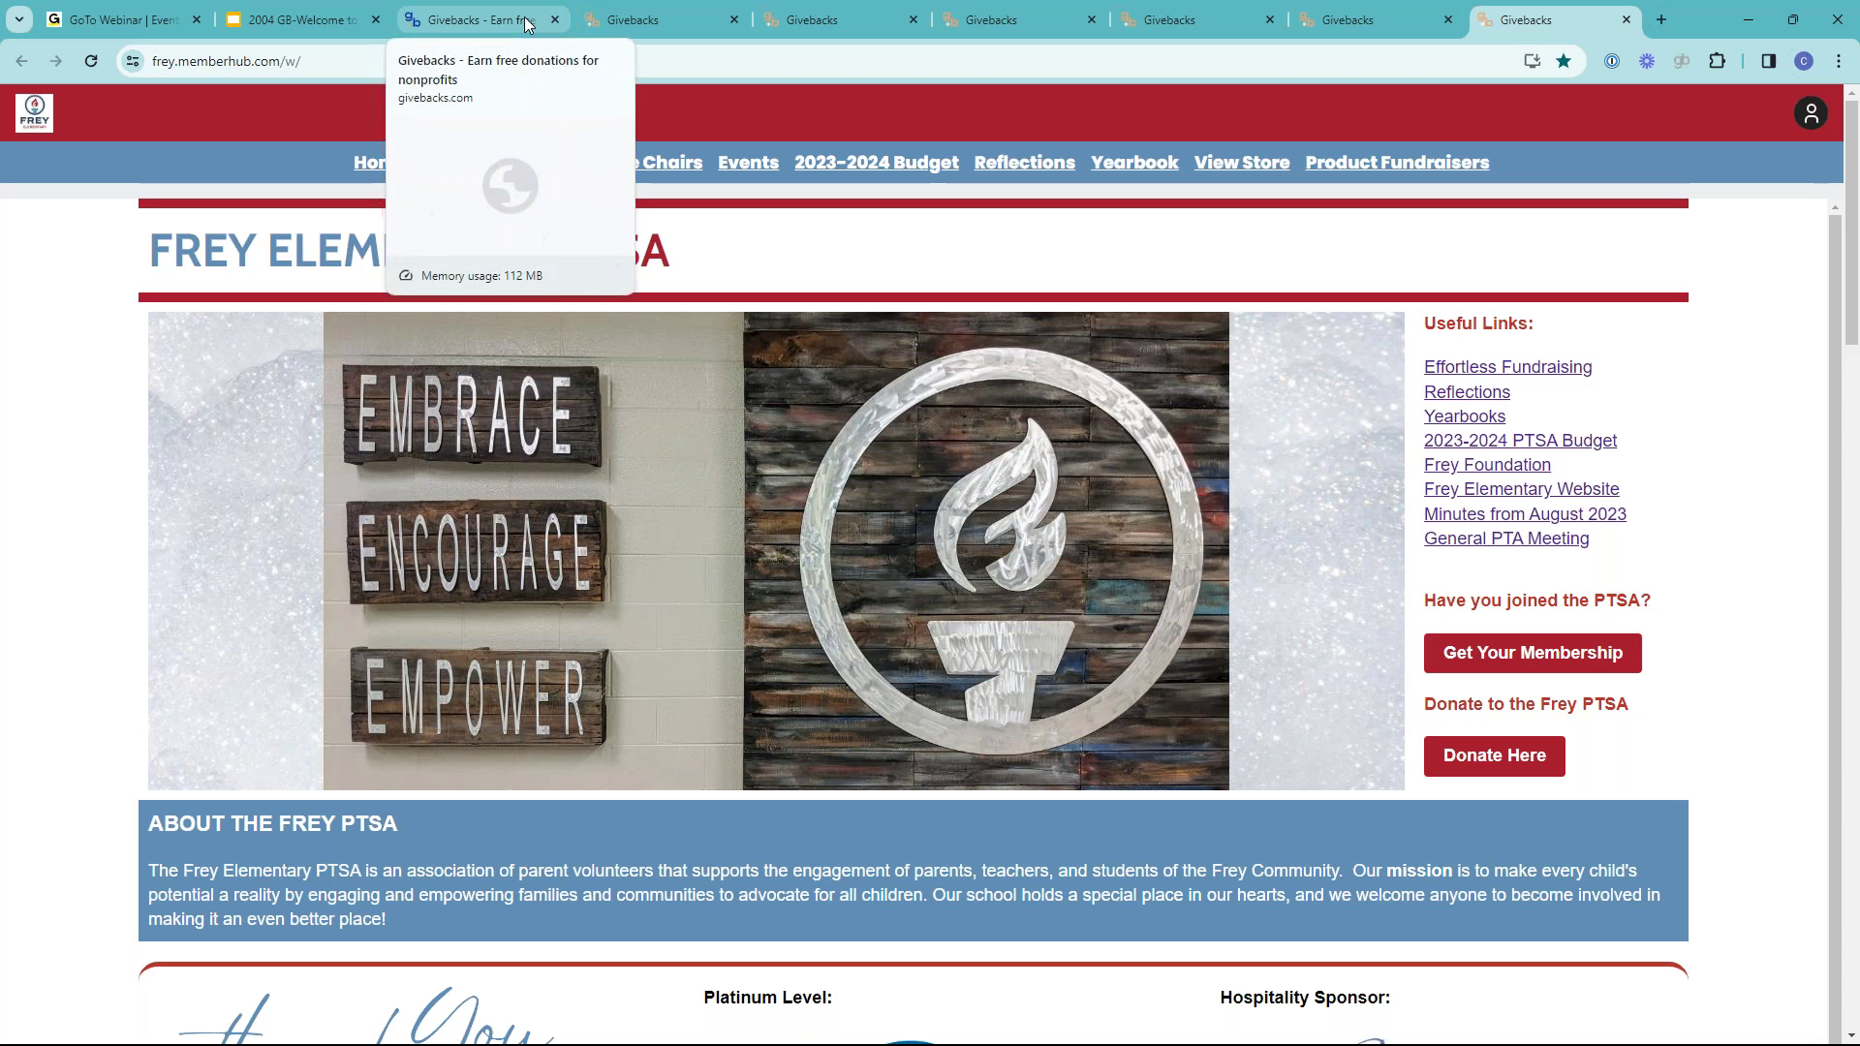
# - Return to the Givebacks admin site and view the active 2023 - 2024 members list under Memberships
pyautogui.click(671, 19)
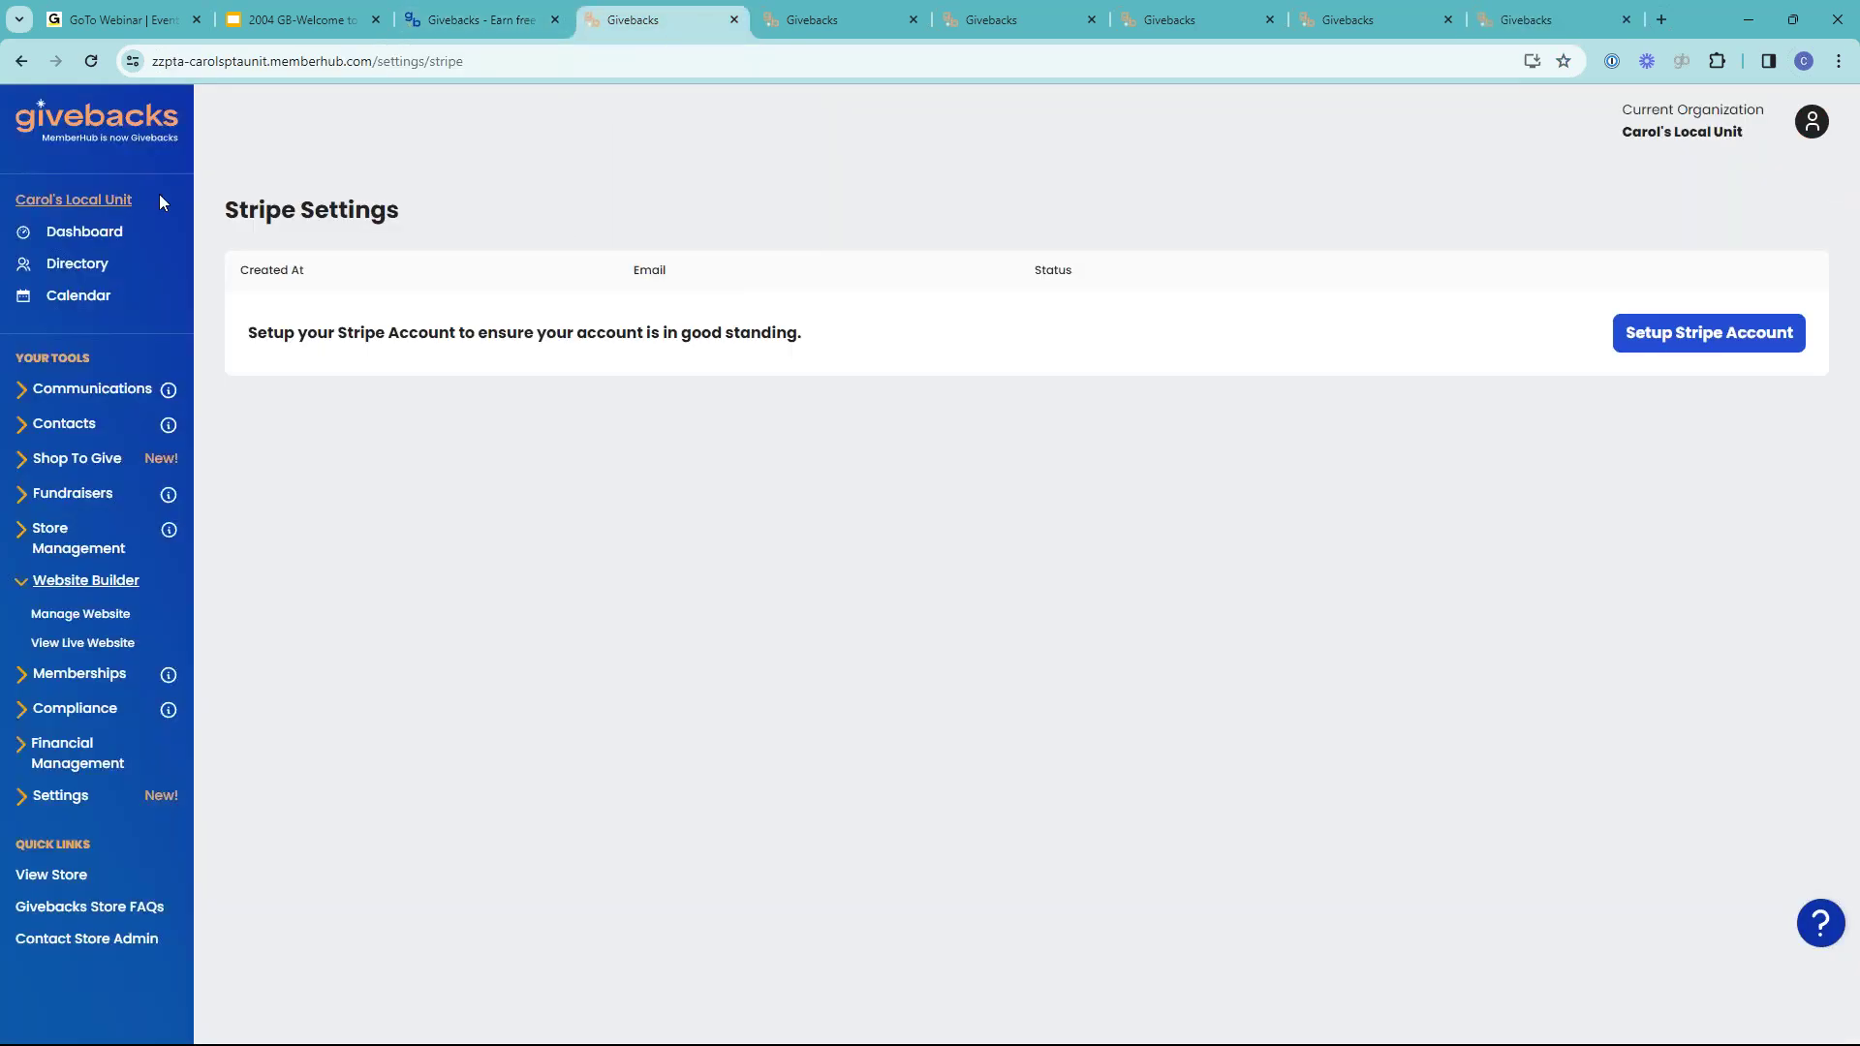
pyautogui.click(78, 681)
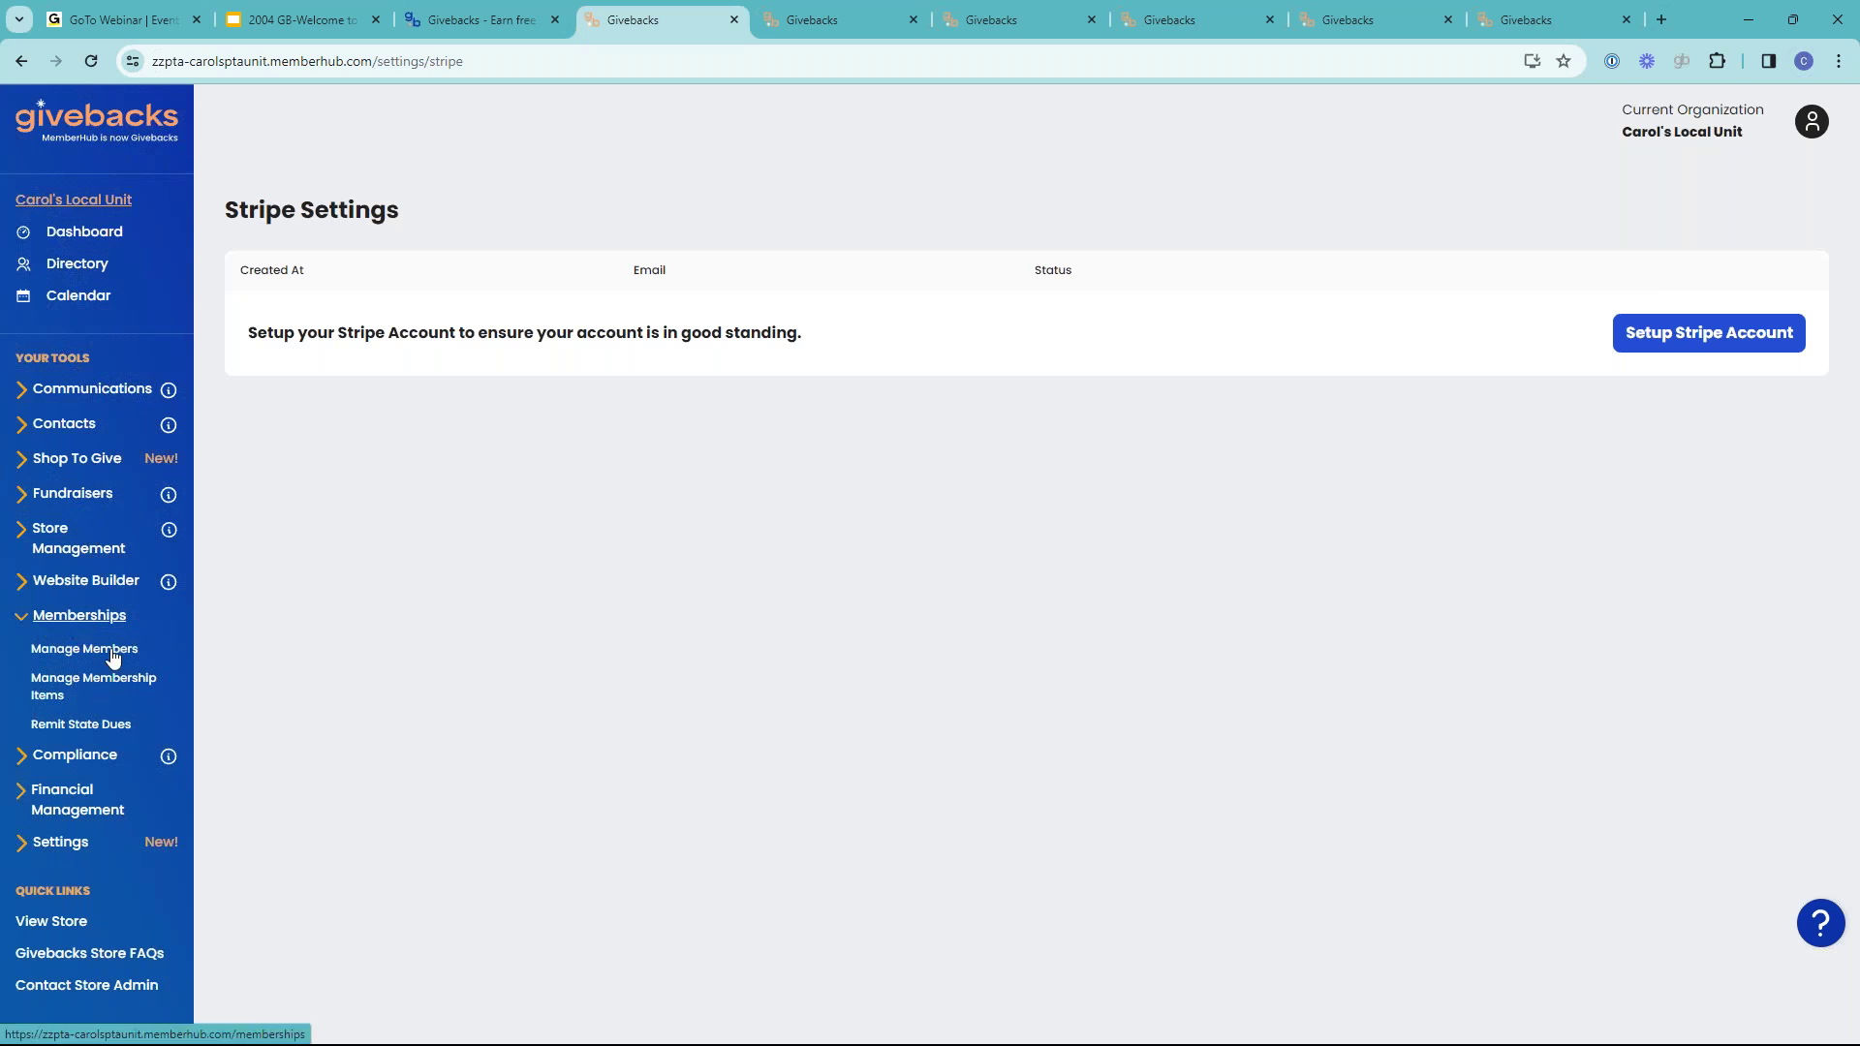
pyautogui.click(113, 658)
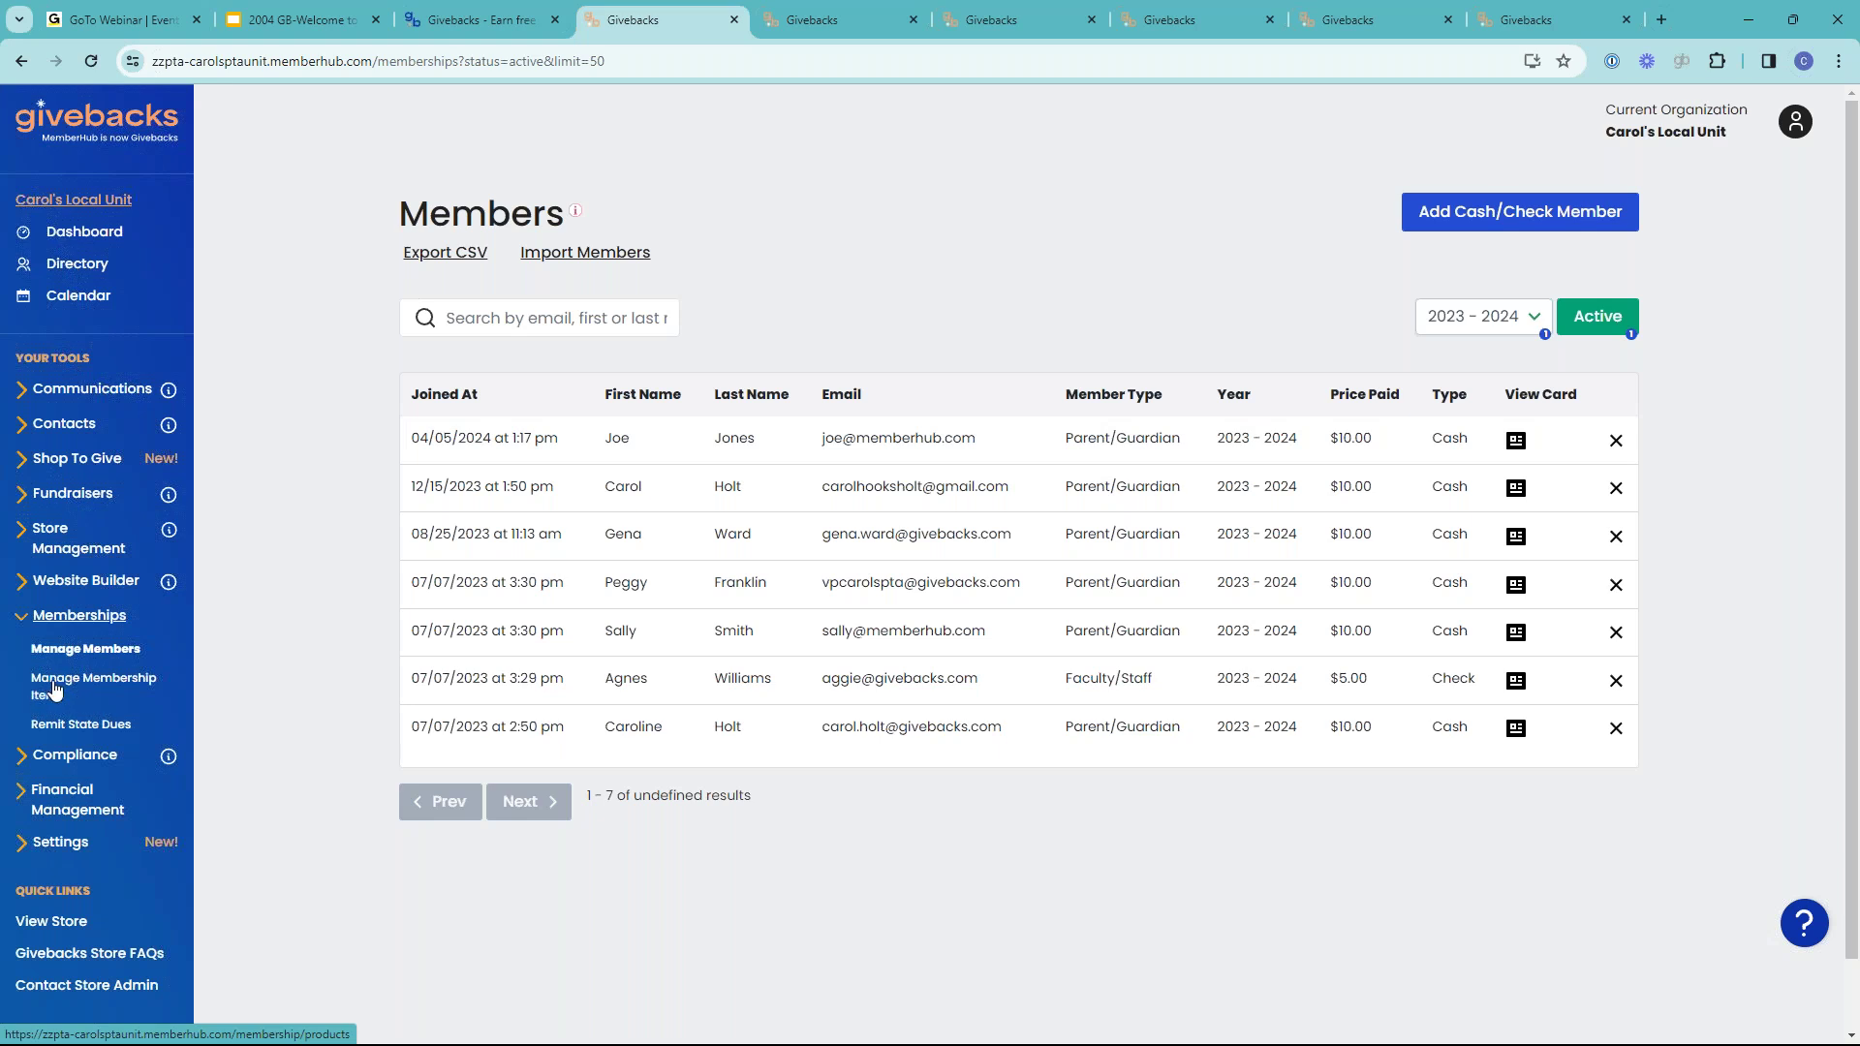
# - View the Membership Items, look through the blank new membership form, and return to the items list
pyautogui.click(110, 686)
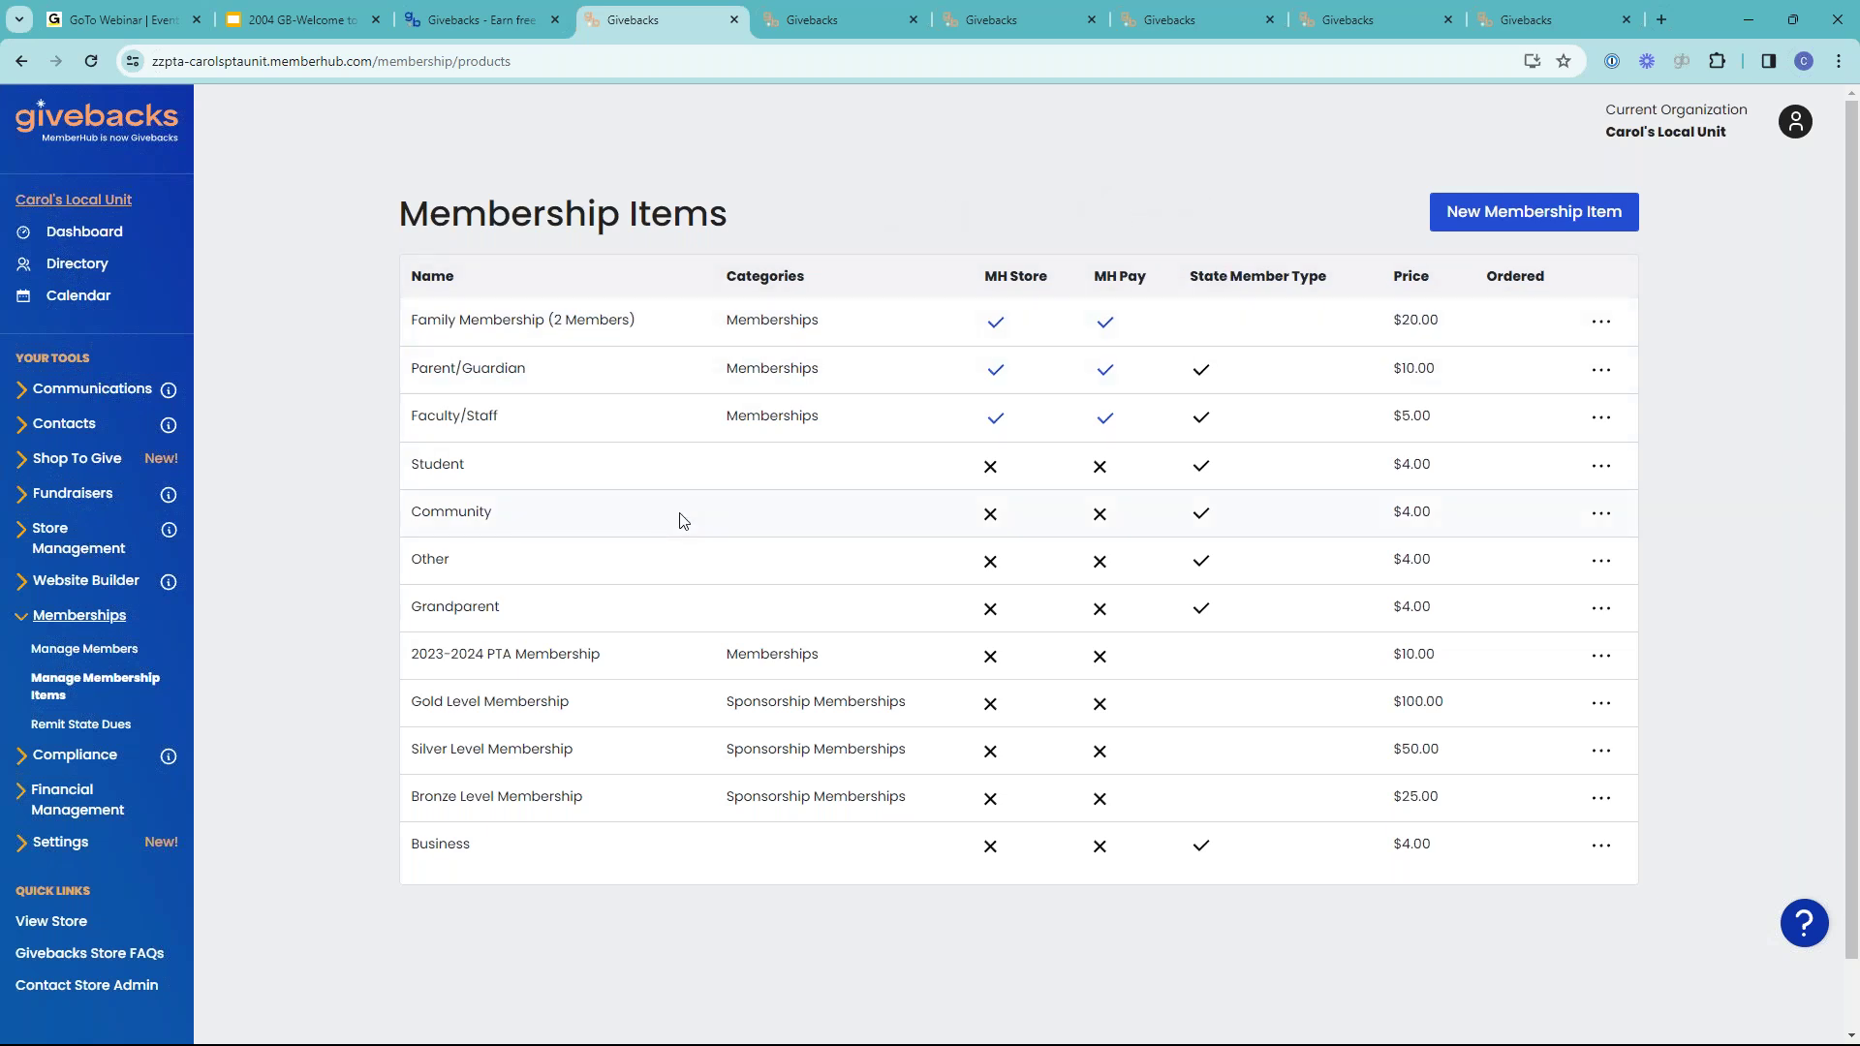
pyautogui.click(1512, 223)
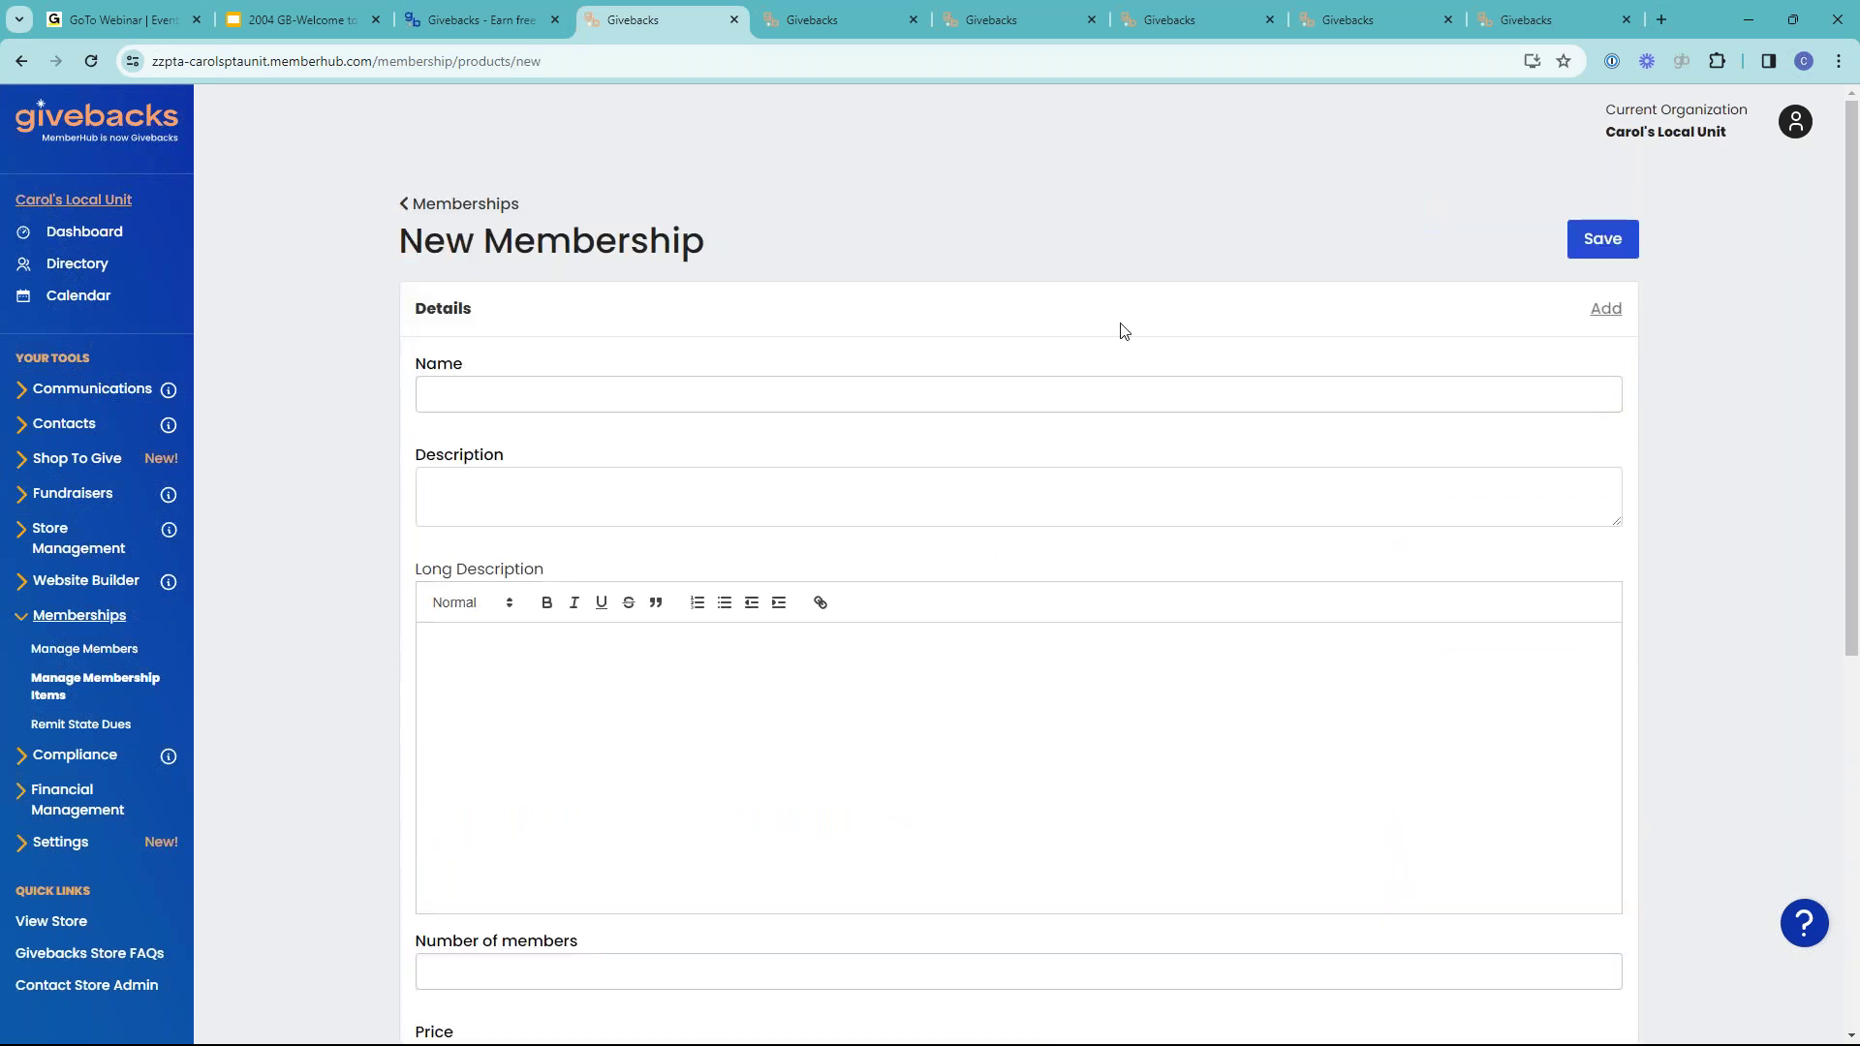
pyautogui.scroll(-3, 1141, 443)
pyautogui.scroll(-3, 1141, 446)
pyautogui.scroll(6, 1141, 447)
pyautogui.click(469, 201)
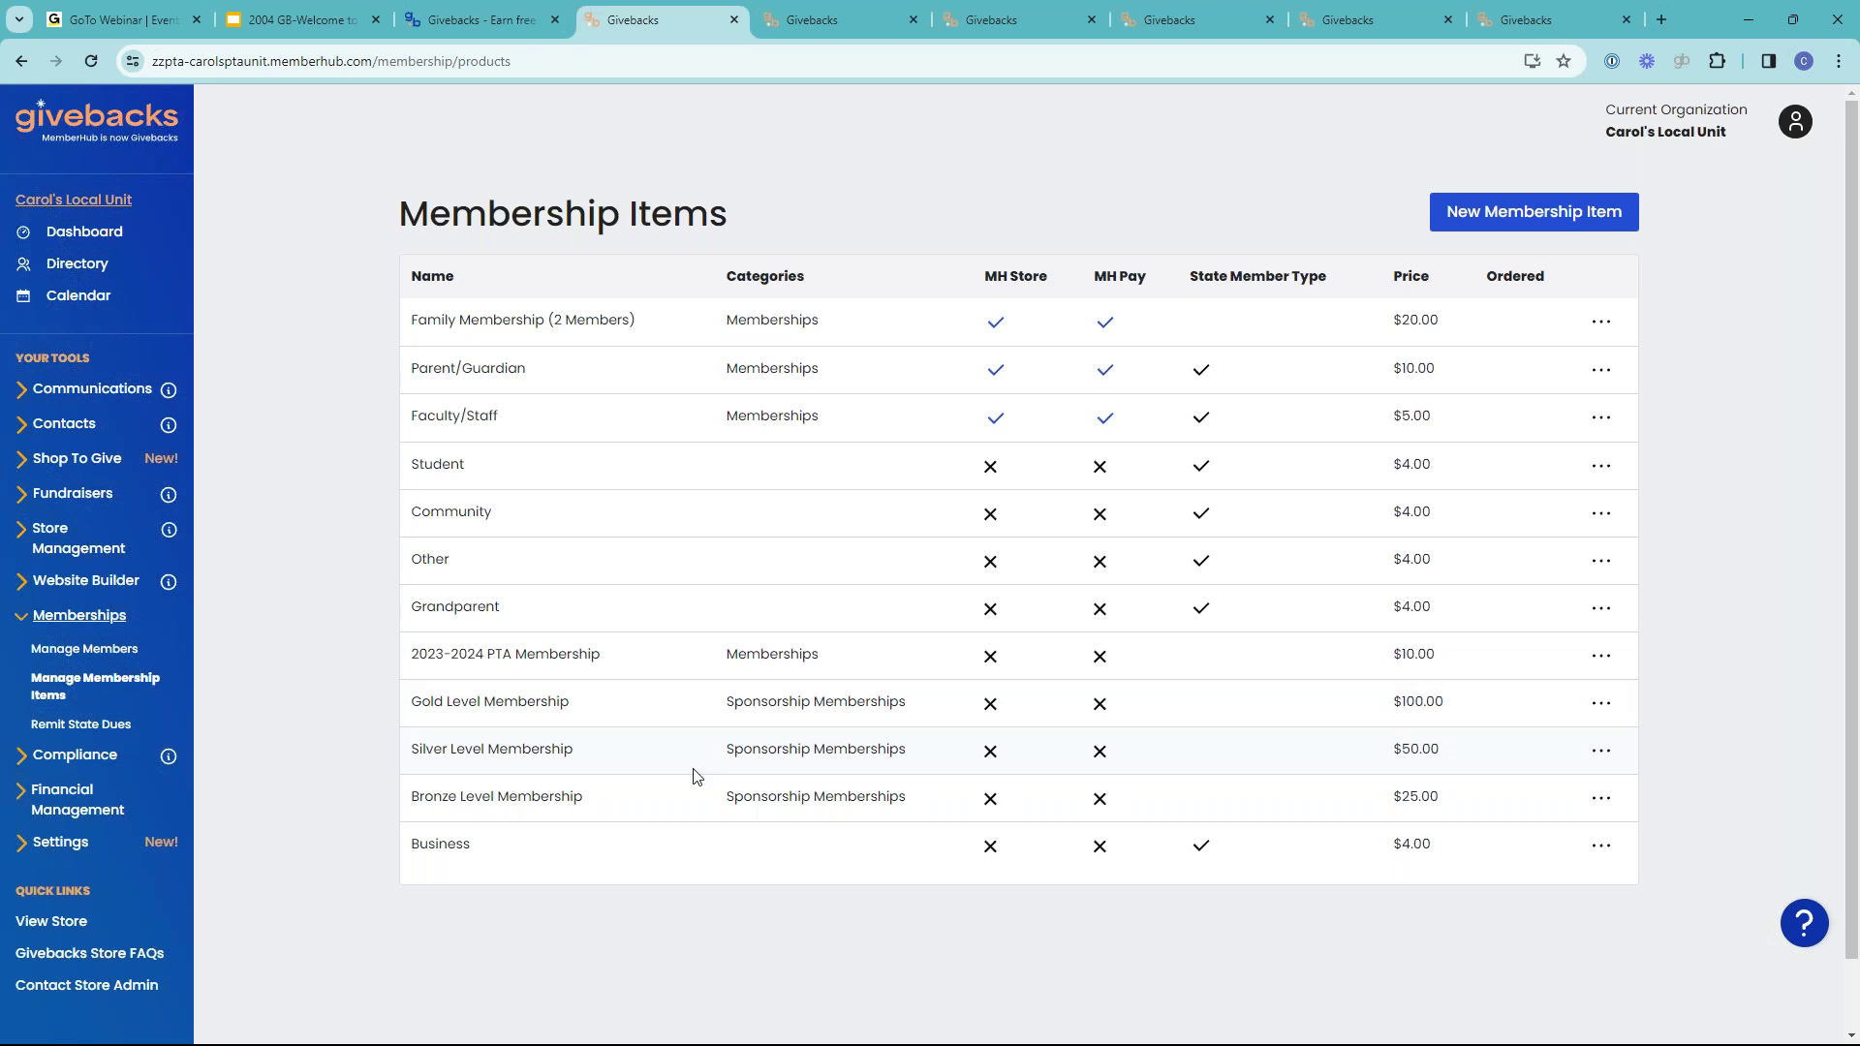
# - View the state dues payments page and the Officers & Committee Chairs section under Compliance
pyautogui.click(55, 726)
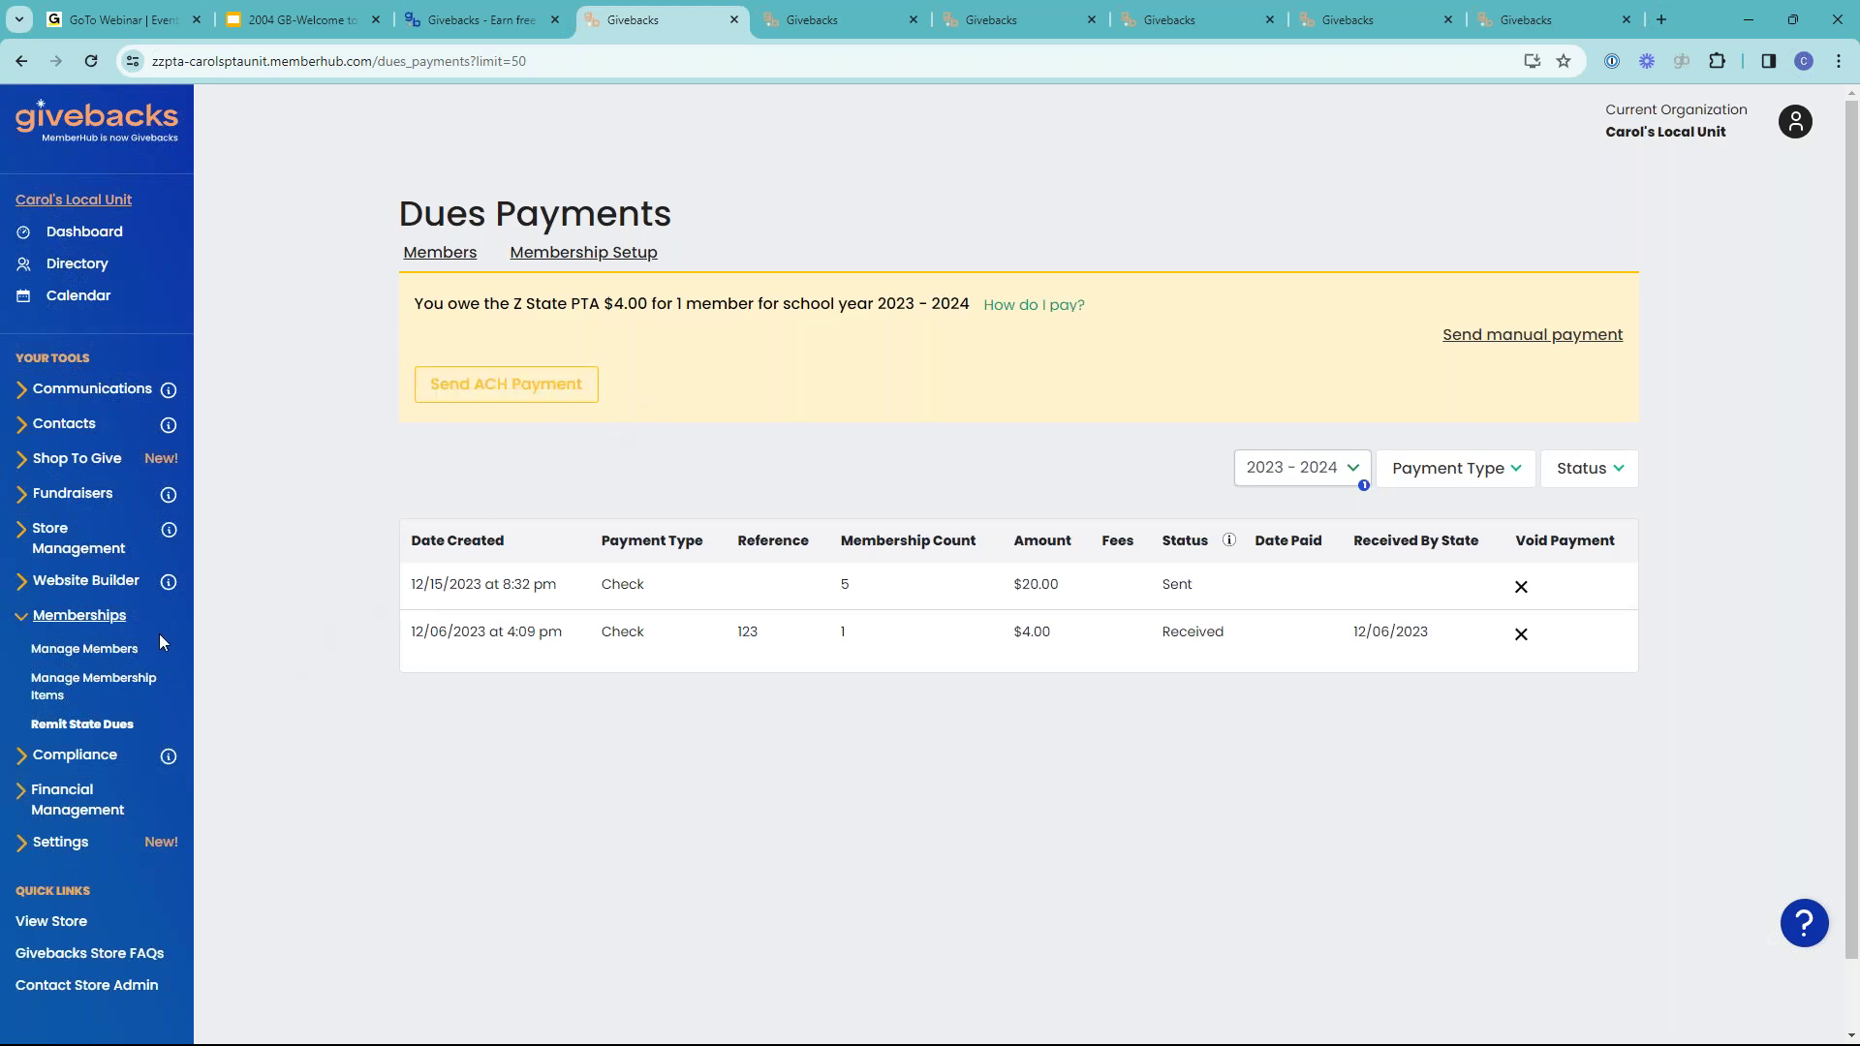
pyautogui.click(83, 762)
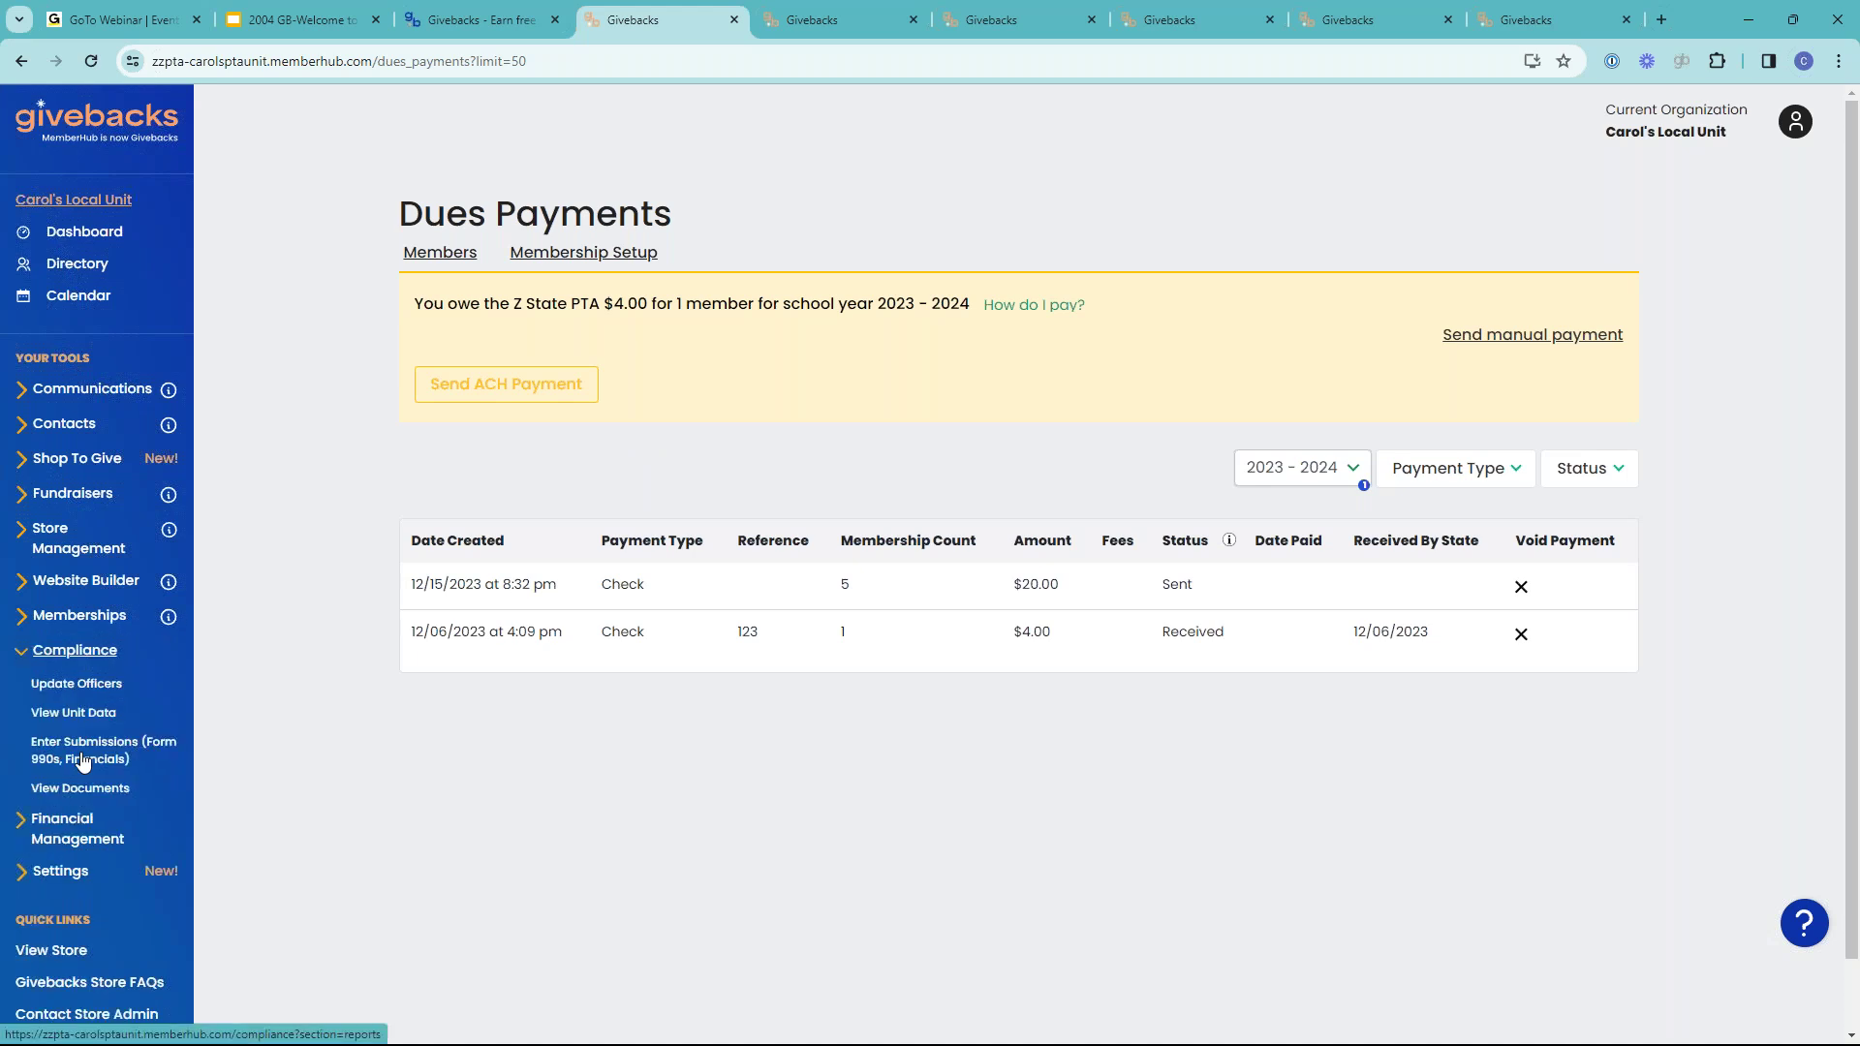
pyautogui.click(106, 693)
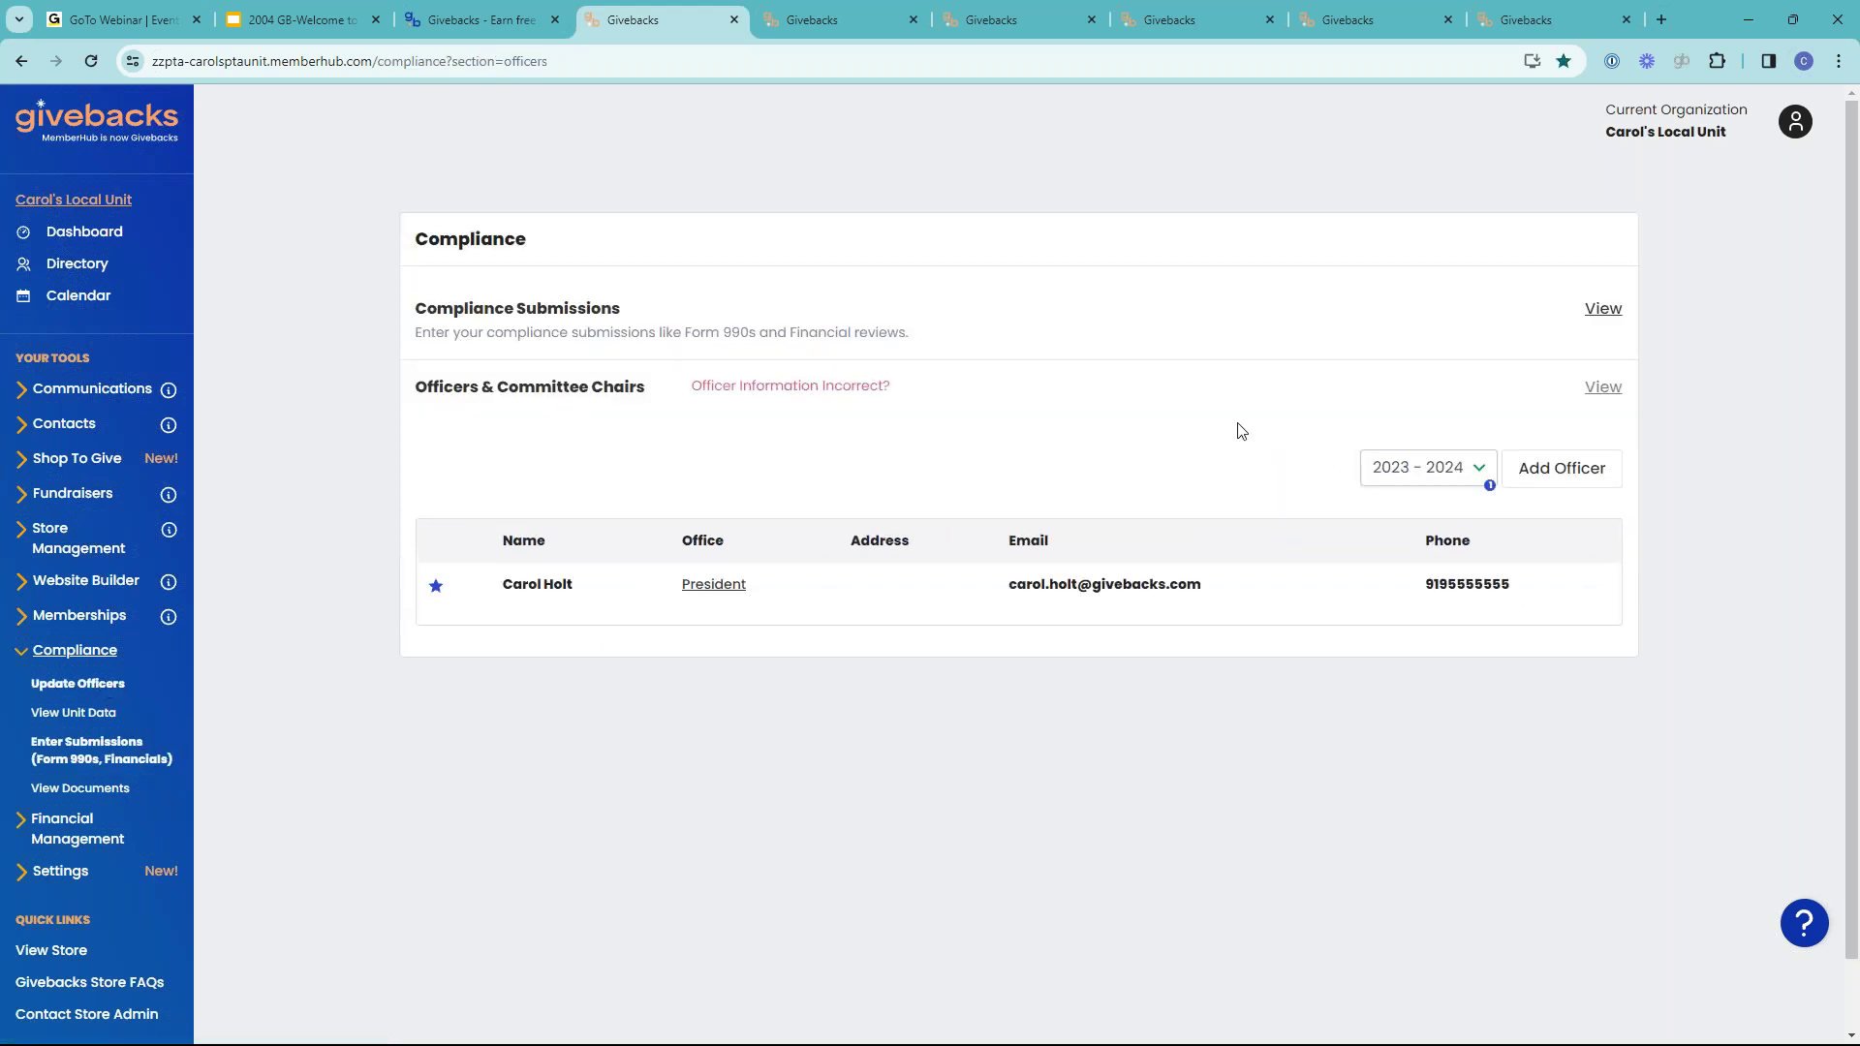
# - Set the officers list to the 2024 - 2025 year and view the blank officer information form, closing it without adding anyone
pyautogui.click(1474, 469)
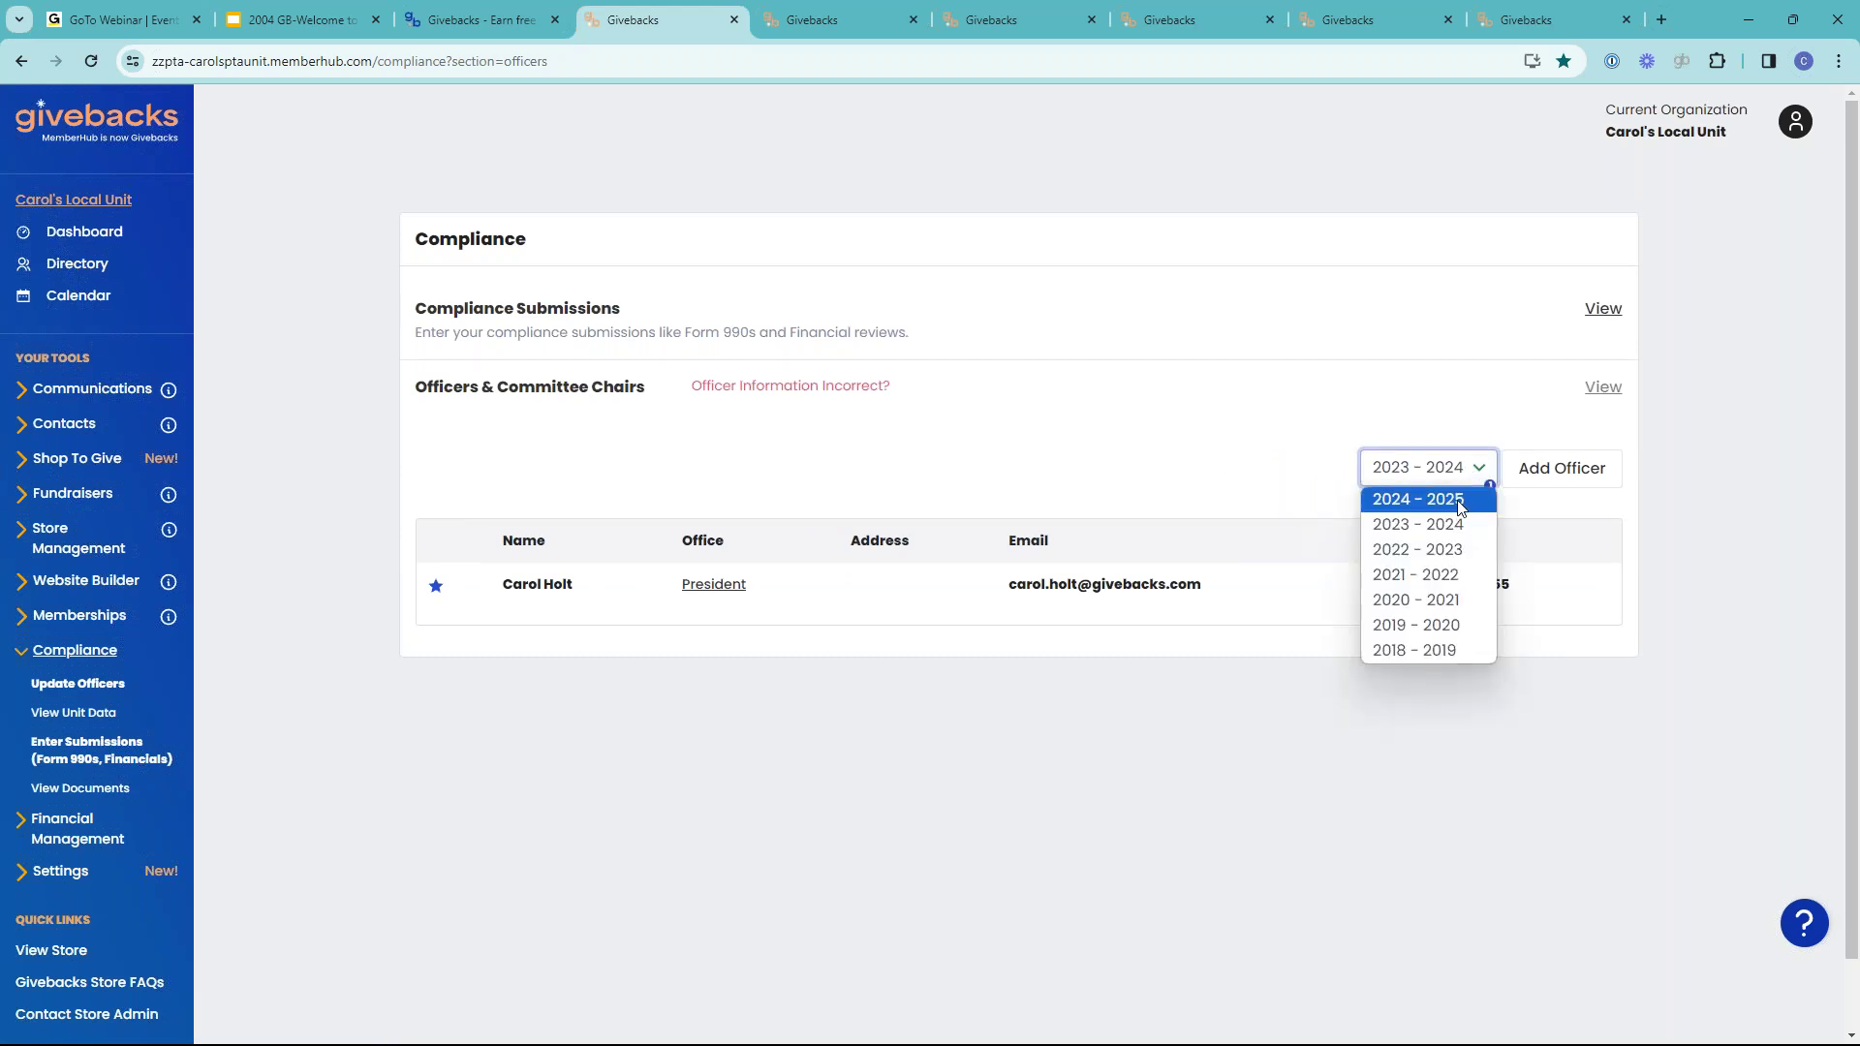
pyautogui.click(1398, 499)
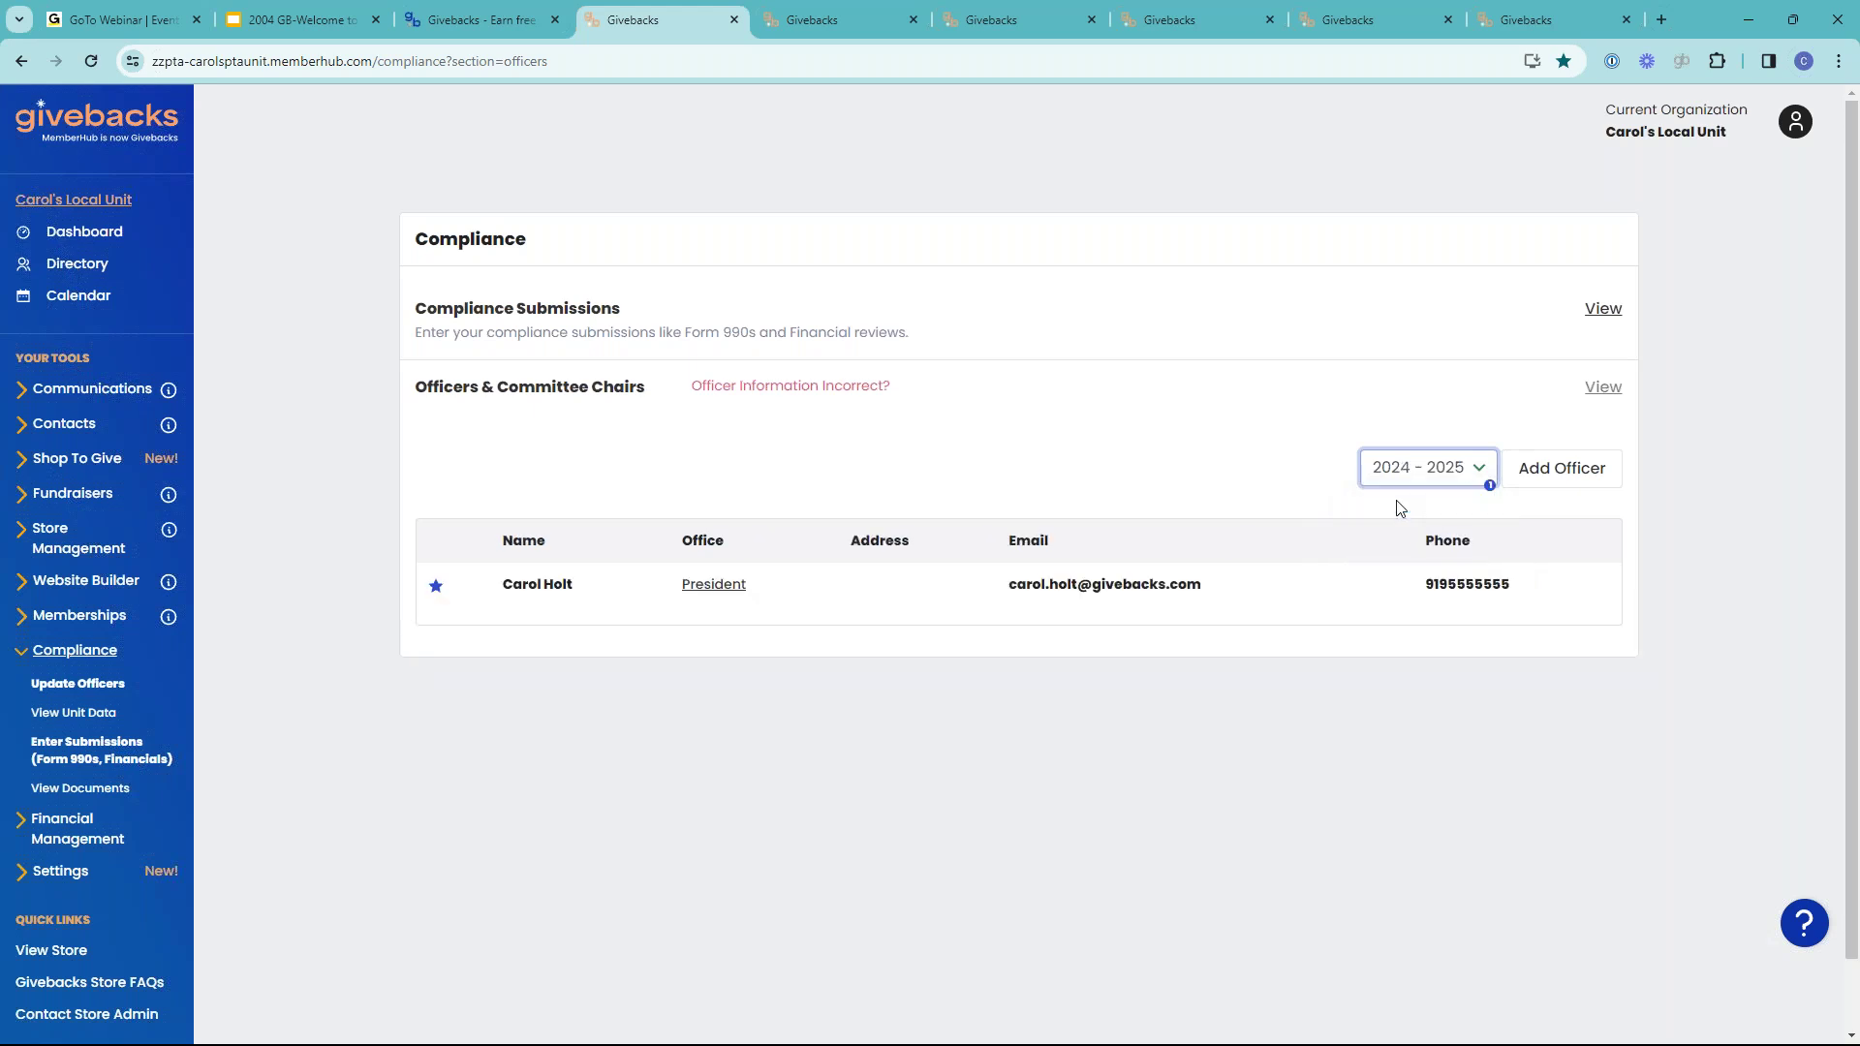
pyautogui.click(1560, 474)
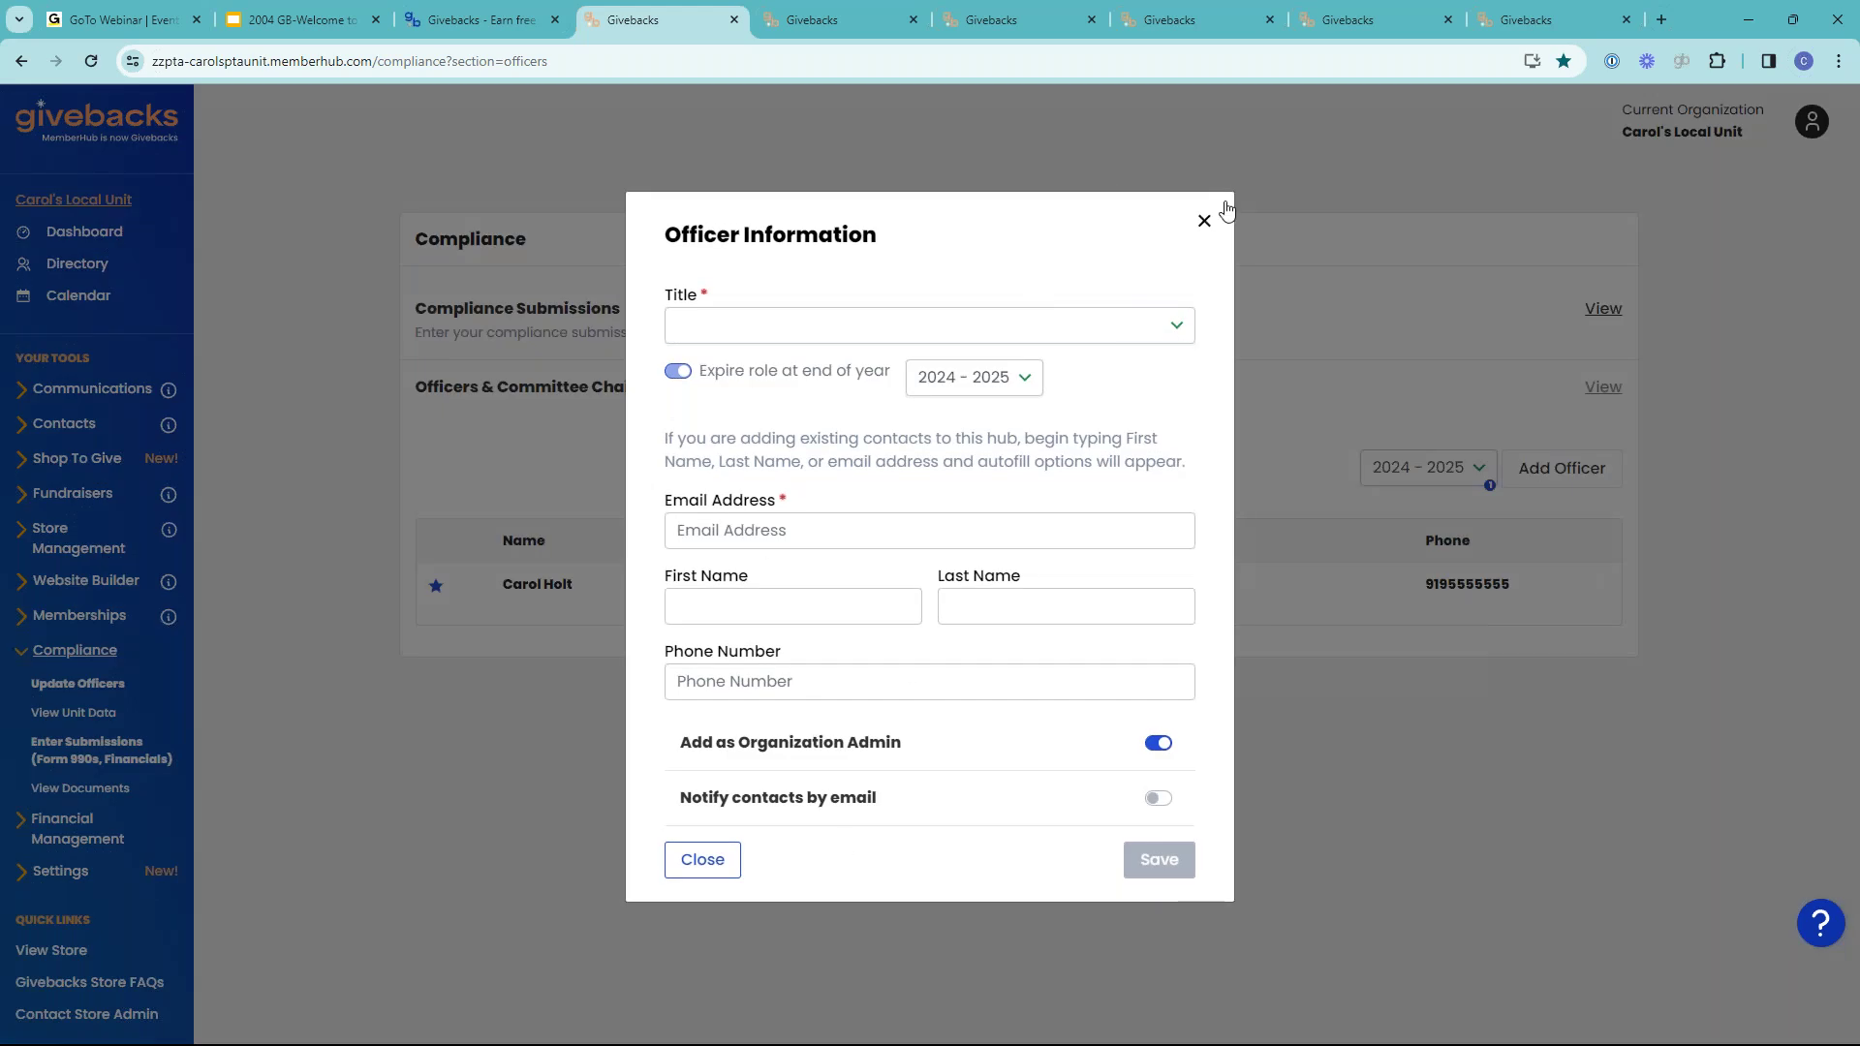
pyautogui.click(1204, 222)
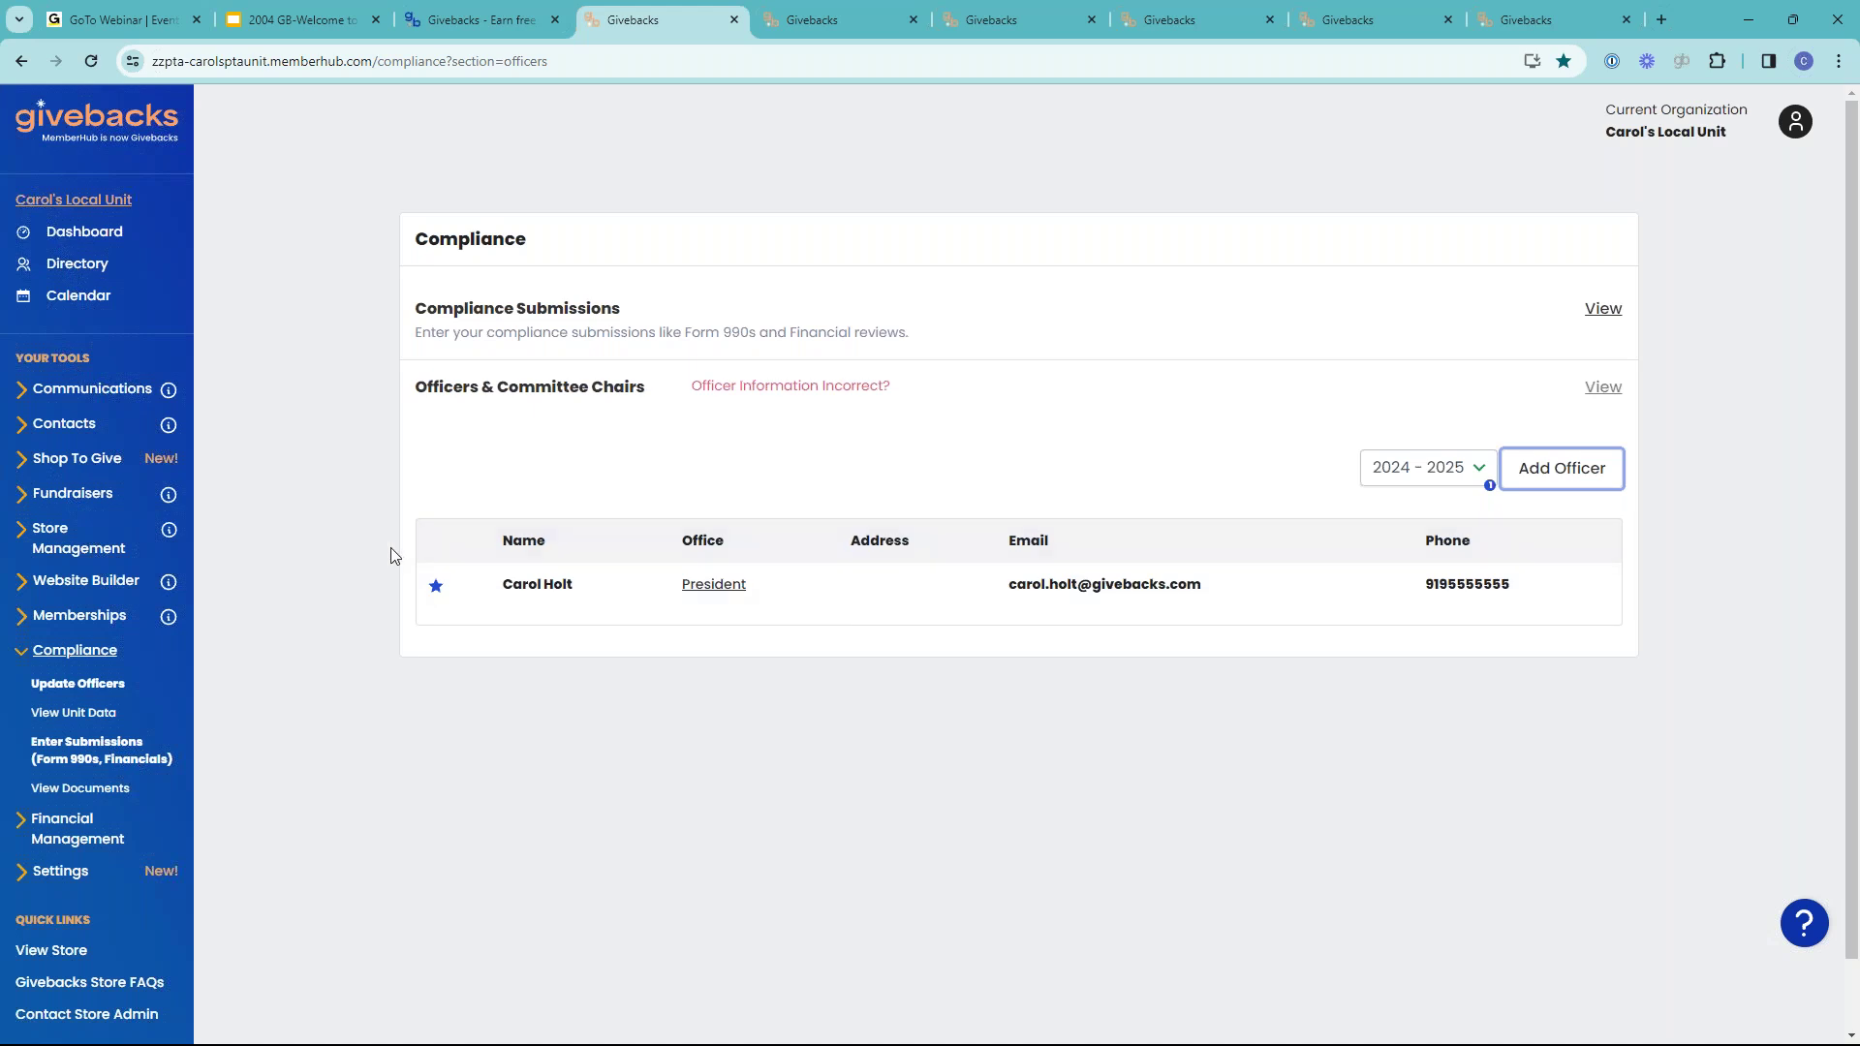
# - Open the compliance submissions for 2023 - 2024 and look through the list down to the nominating committee item
pyautogui.click(100, 748)
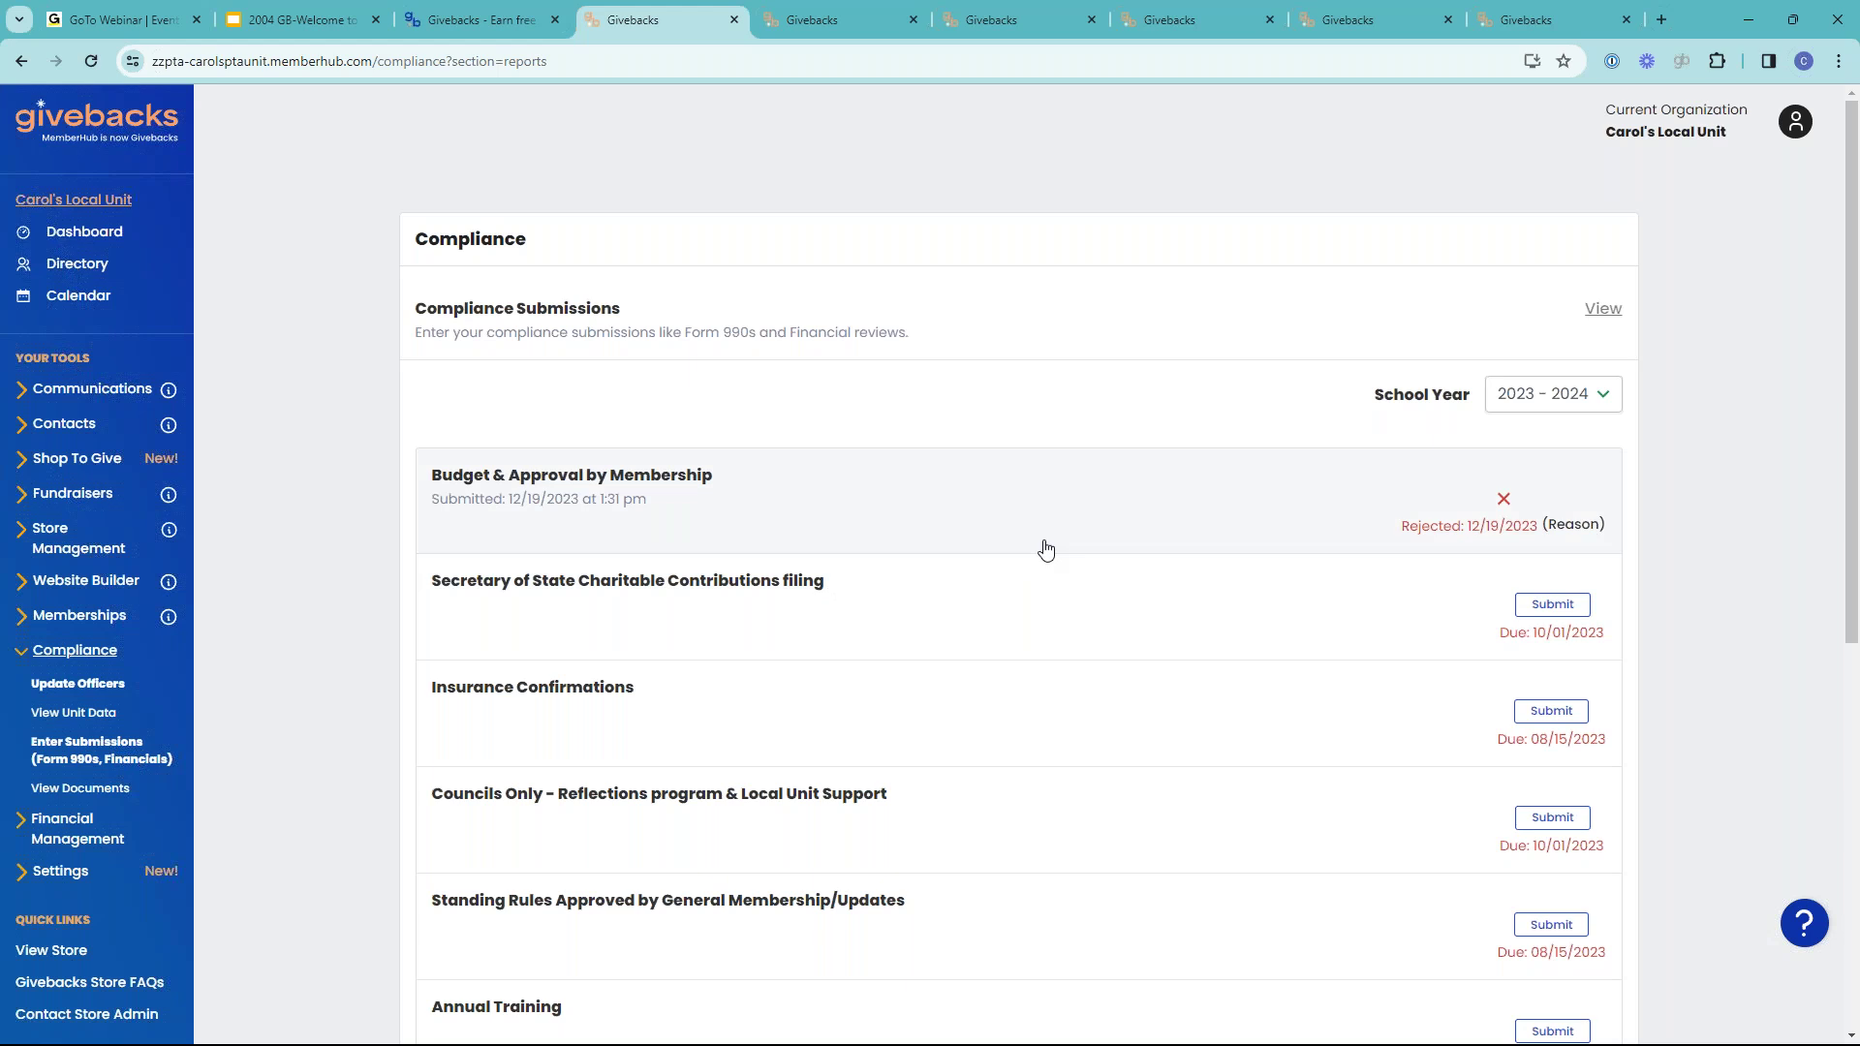
pyautogui.scroll(-7, 1046, 550)
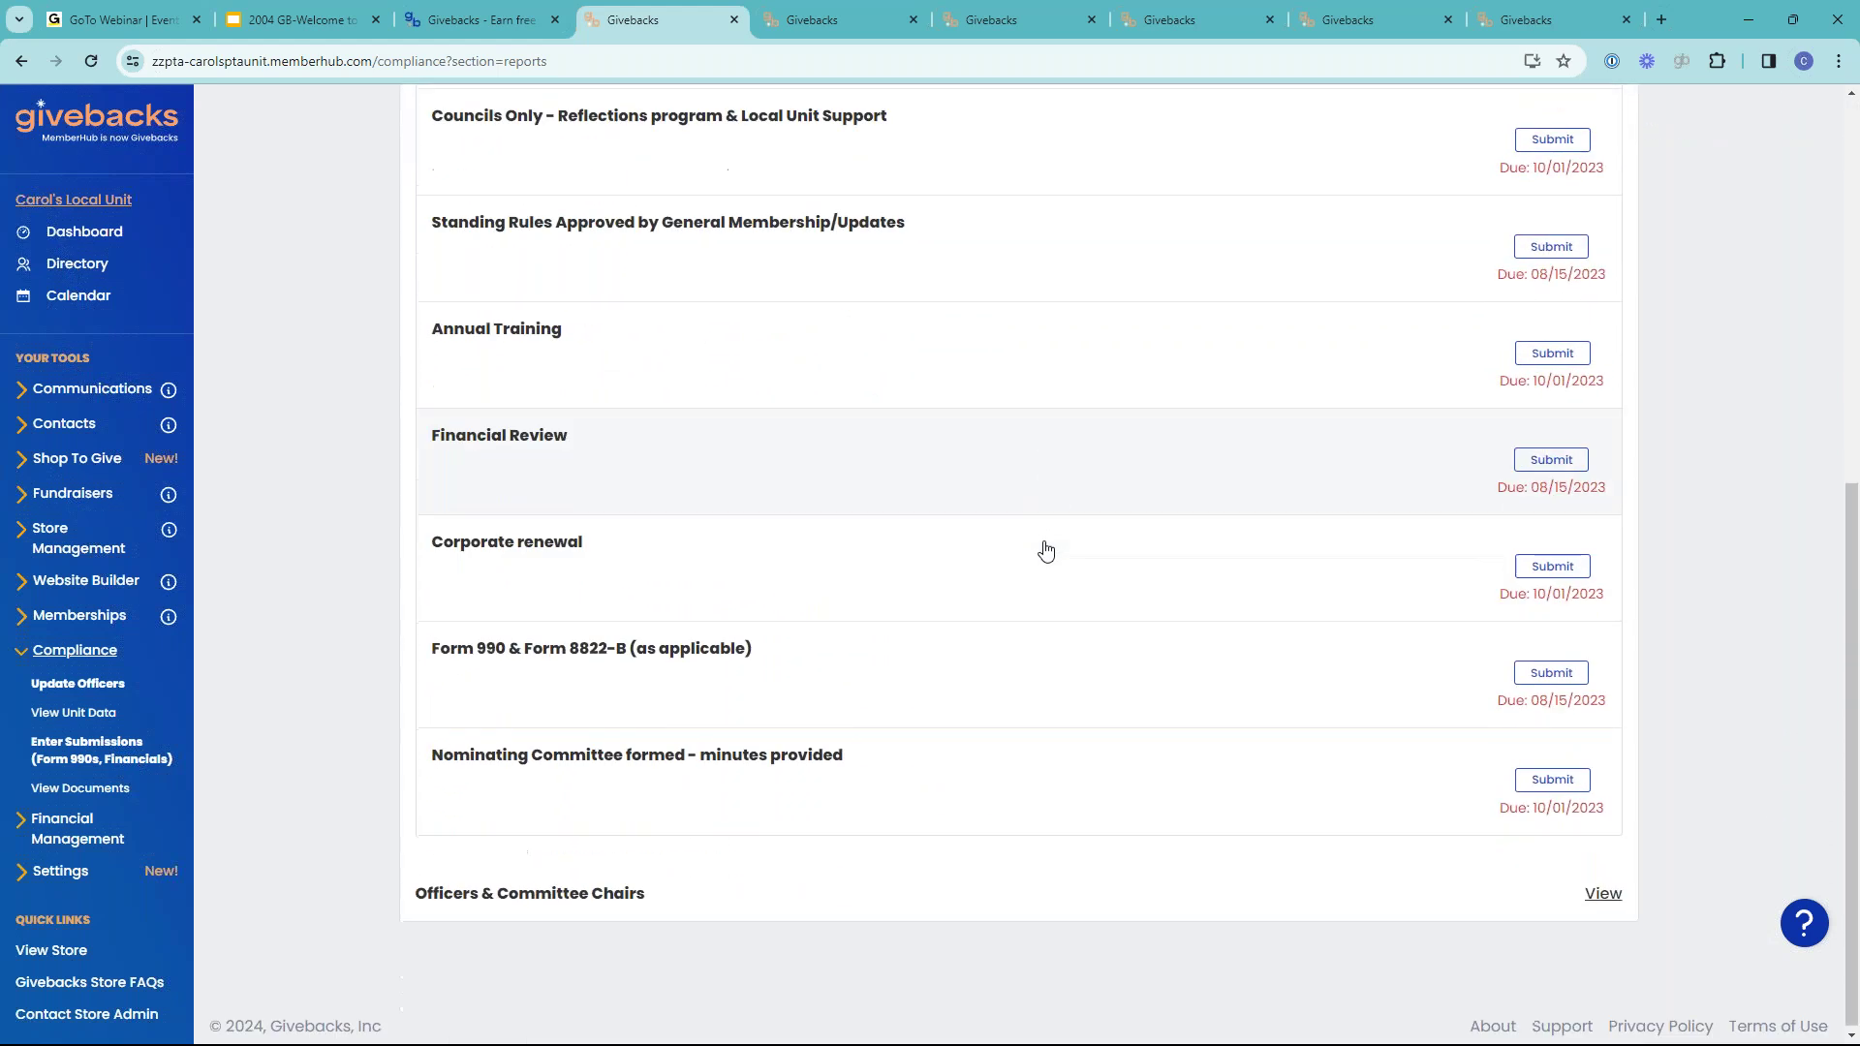
# - View the Insurance Confirmations submission form for 2023 - 2024 through its policy and document fields, closing it without submitting
pyautogui.scroll(7, 1046, 550)
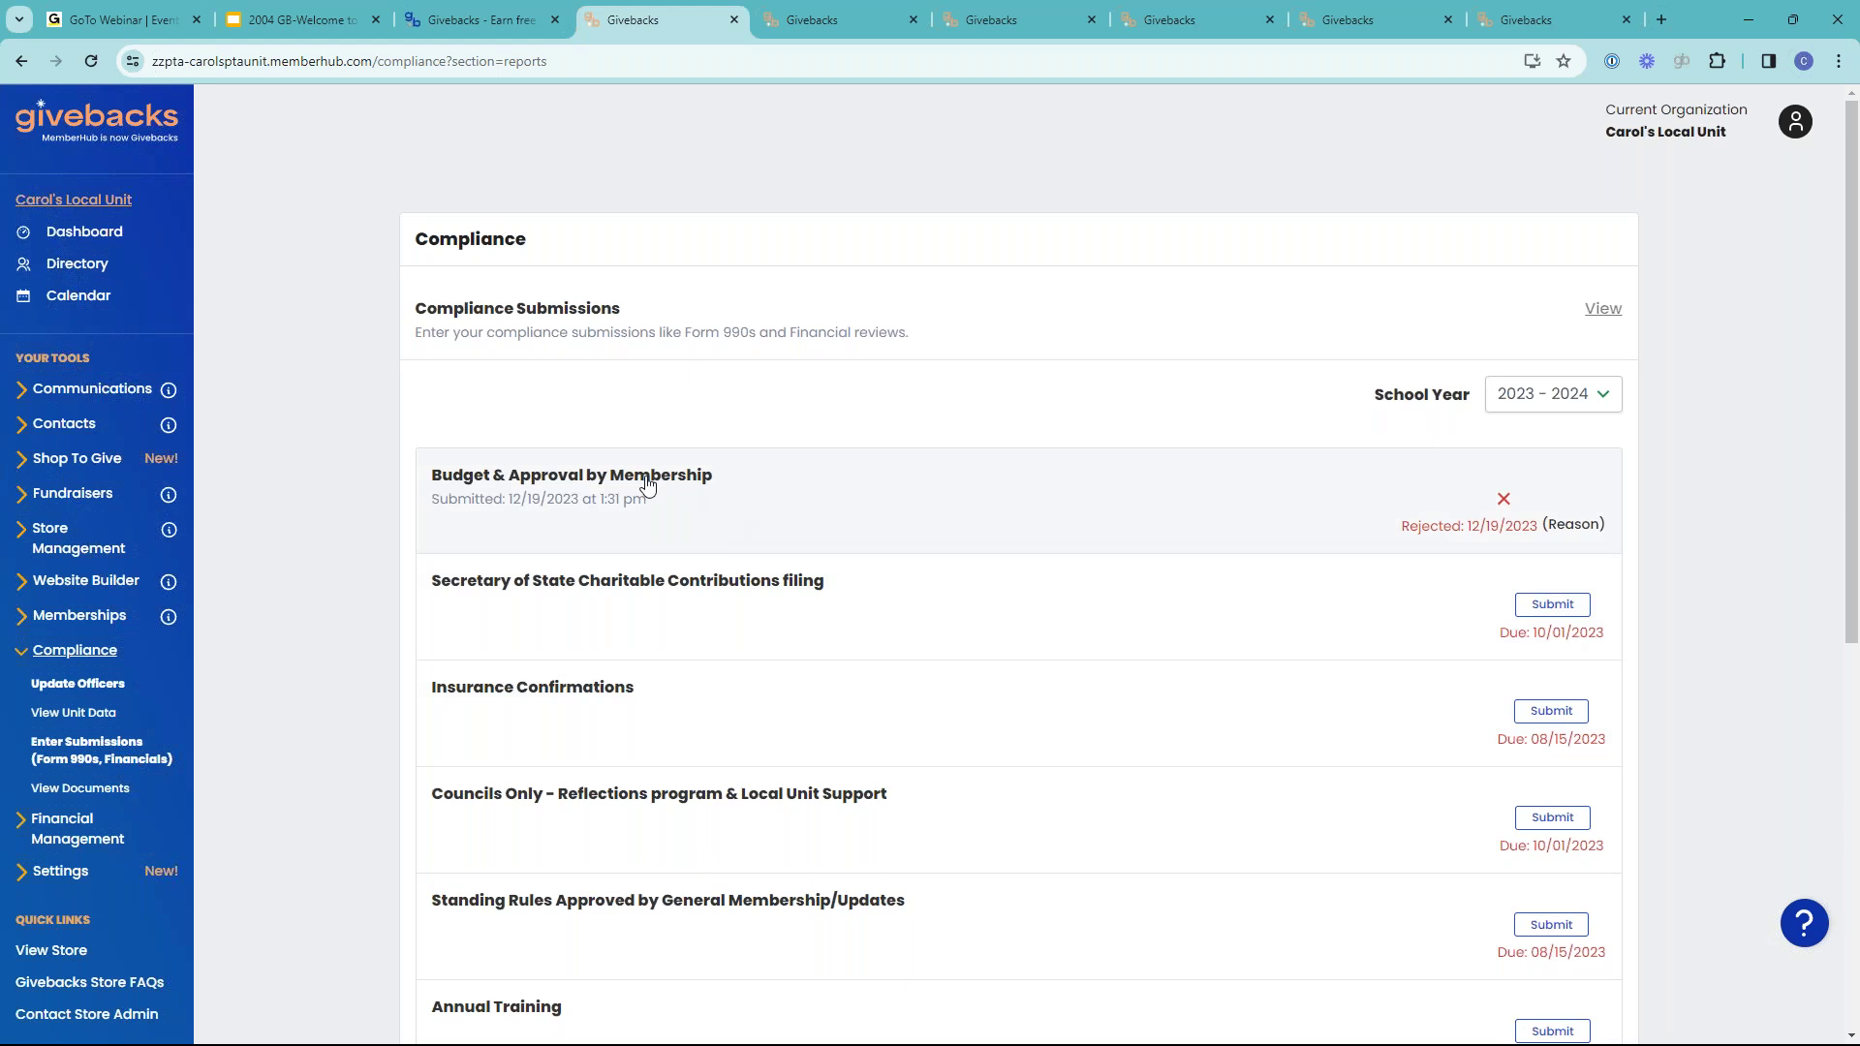
pyautogui.click(598, 694)
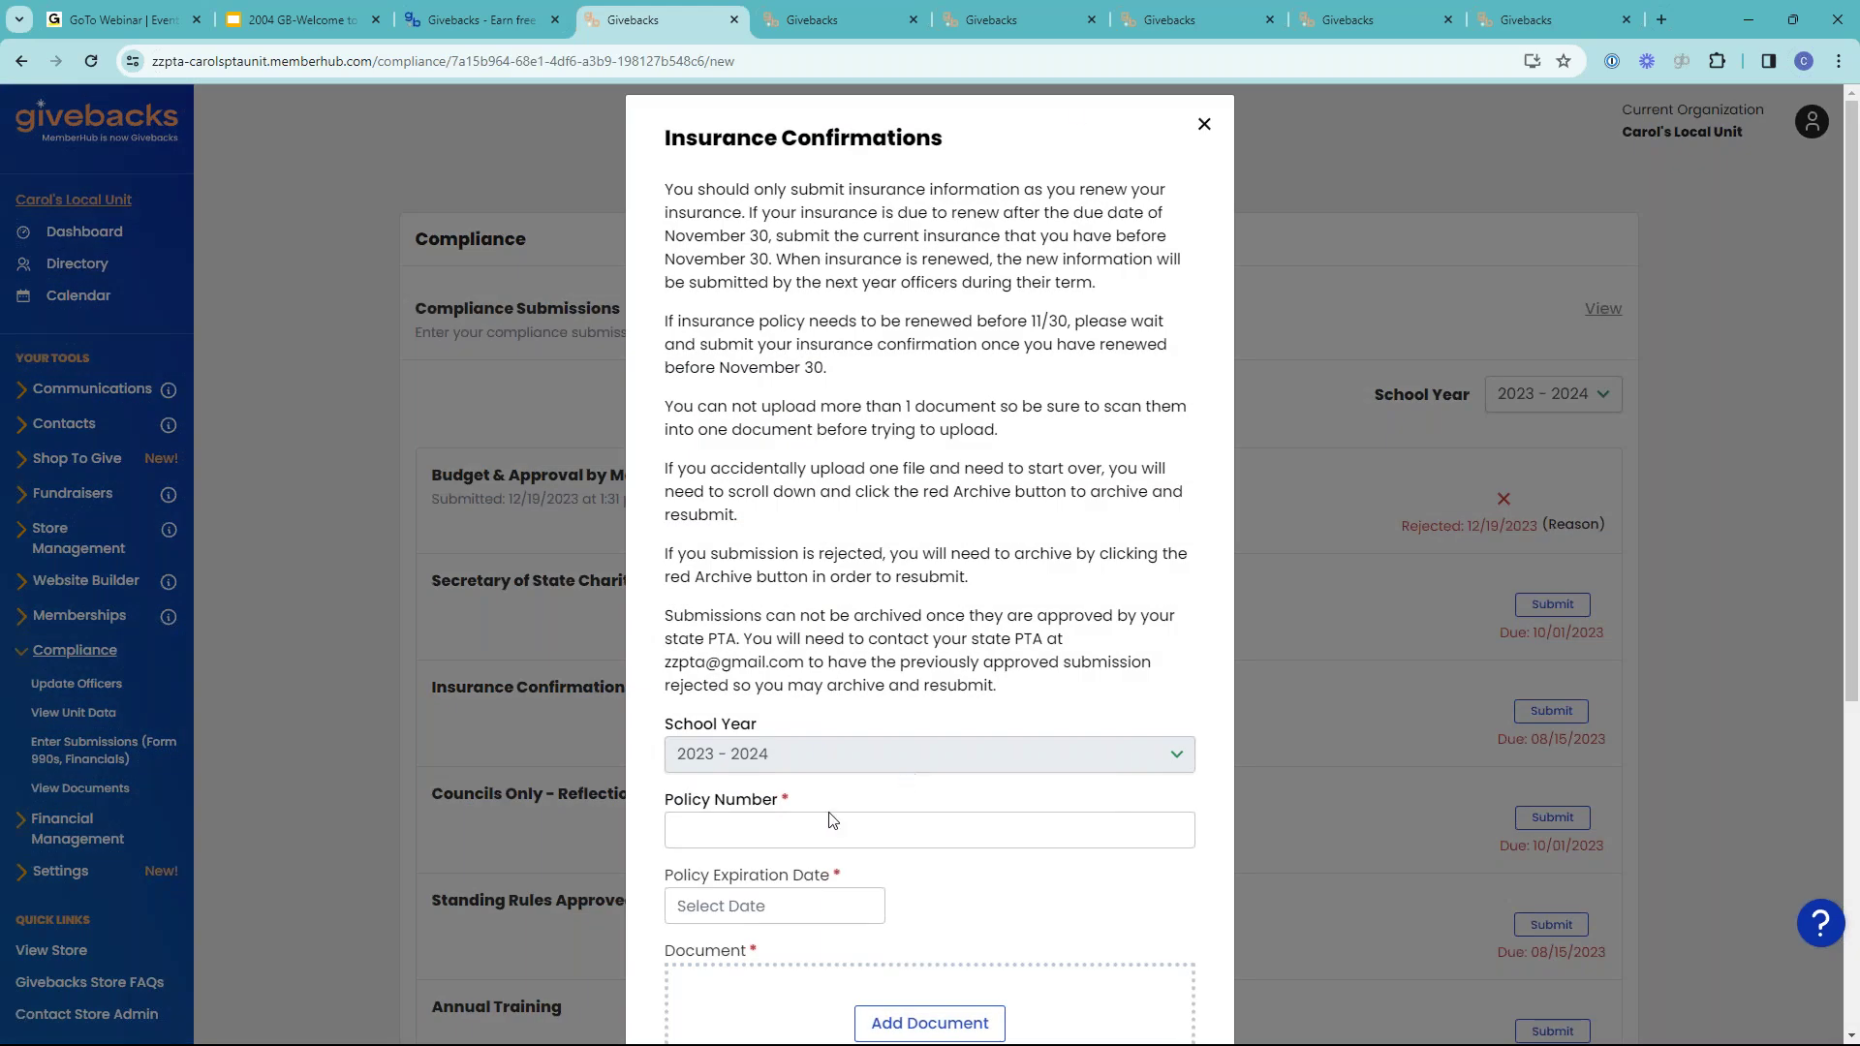
pyautogui.scroll(-3, 938, 920)
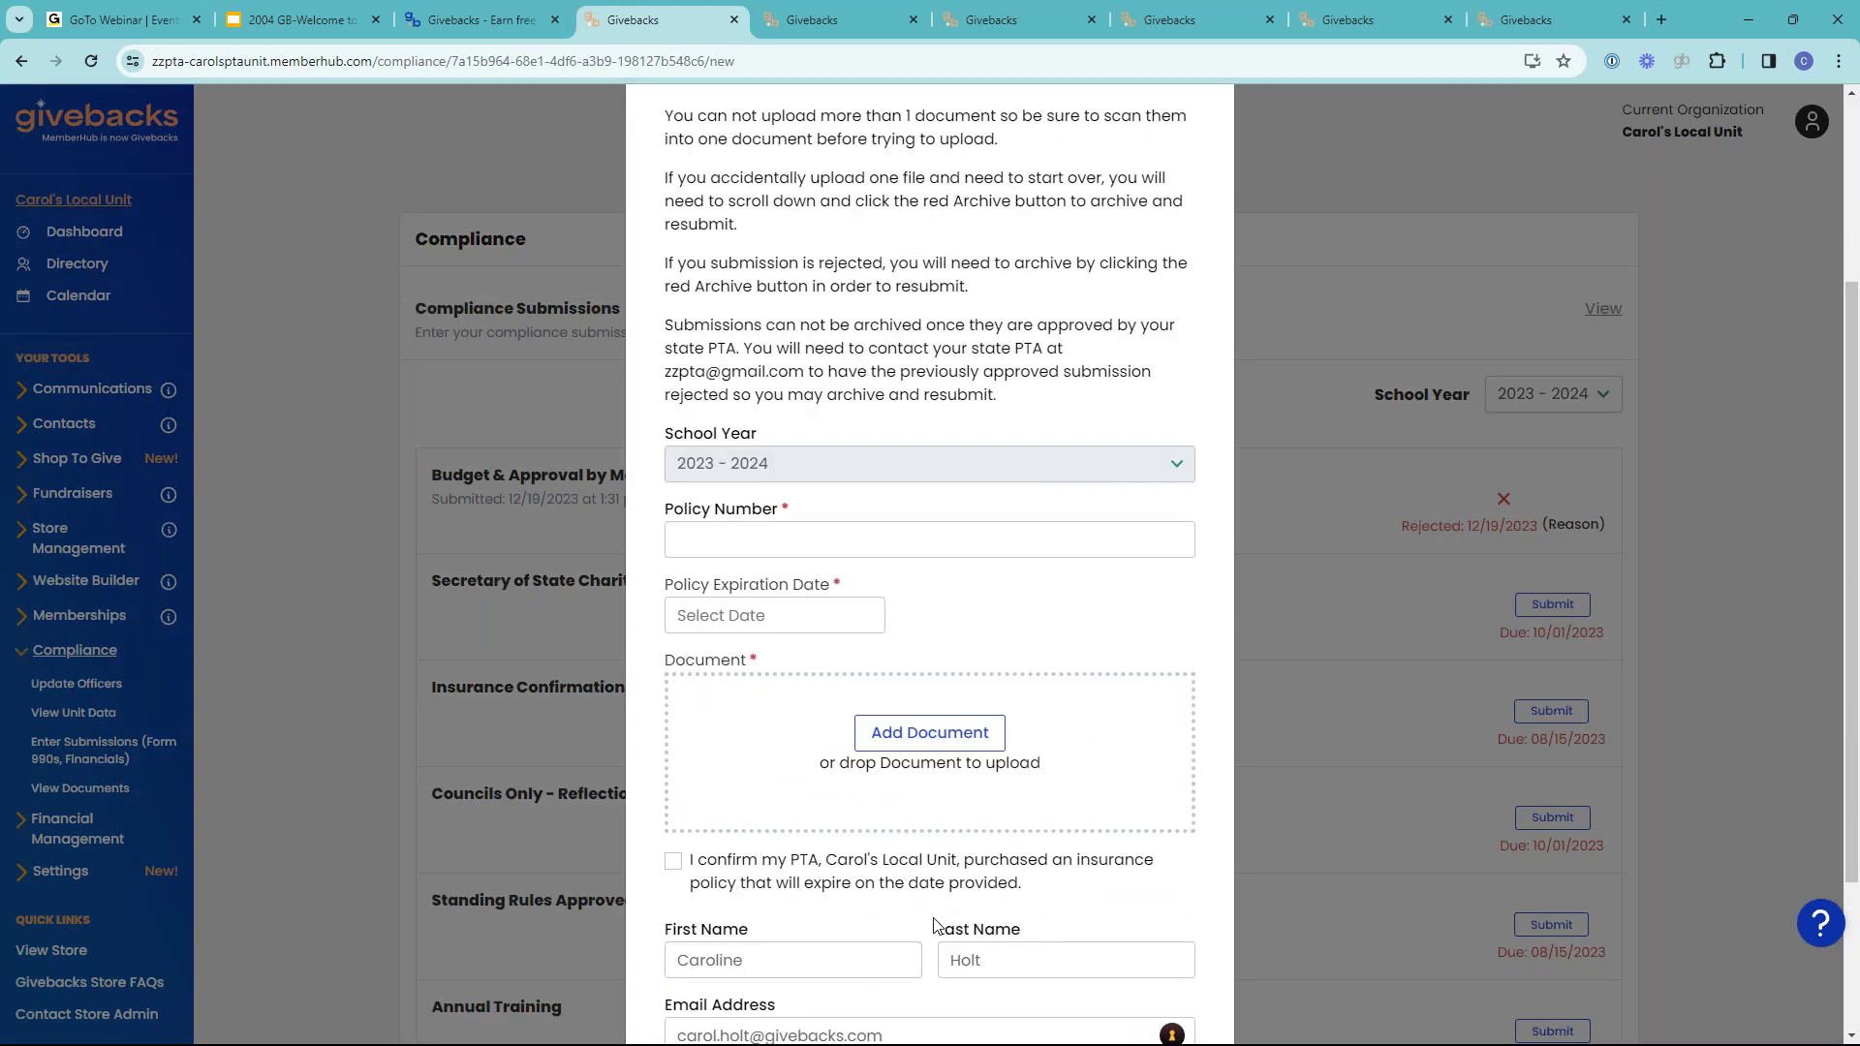
pyautogui.scroll(3, 936, 925)
pyautogui.click(1204, 127)
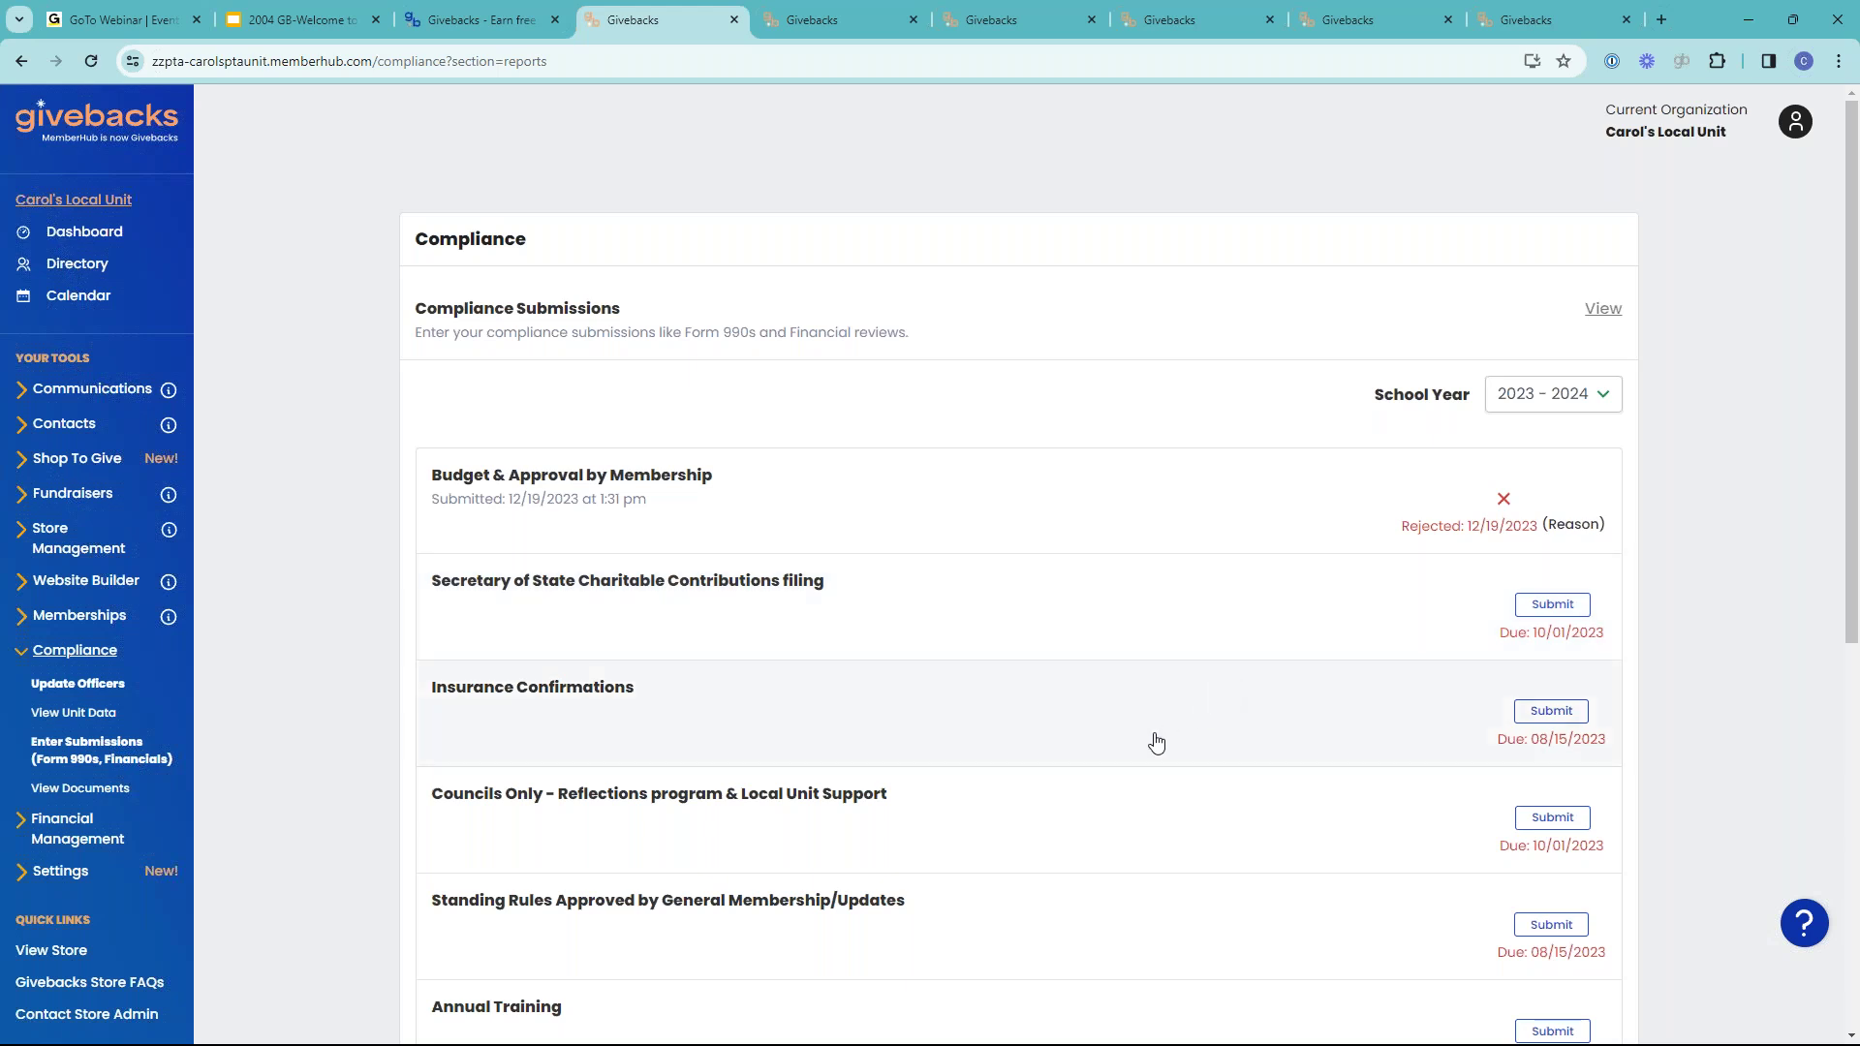
# - Collapse the Compliance section and open the Admin Roles page under Settings
pyautogui.click(25, 657)
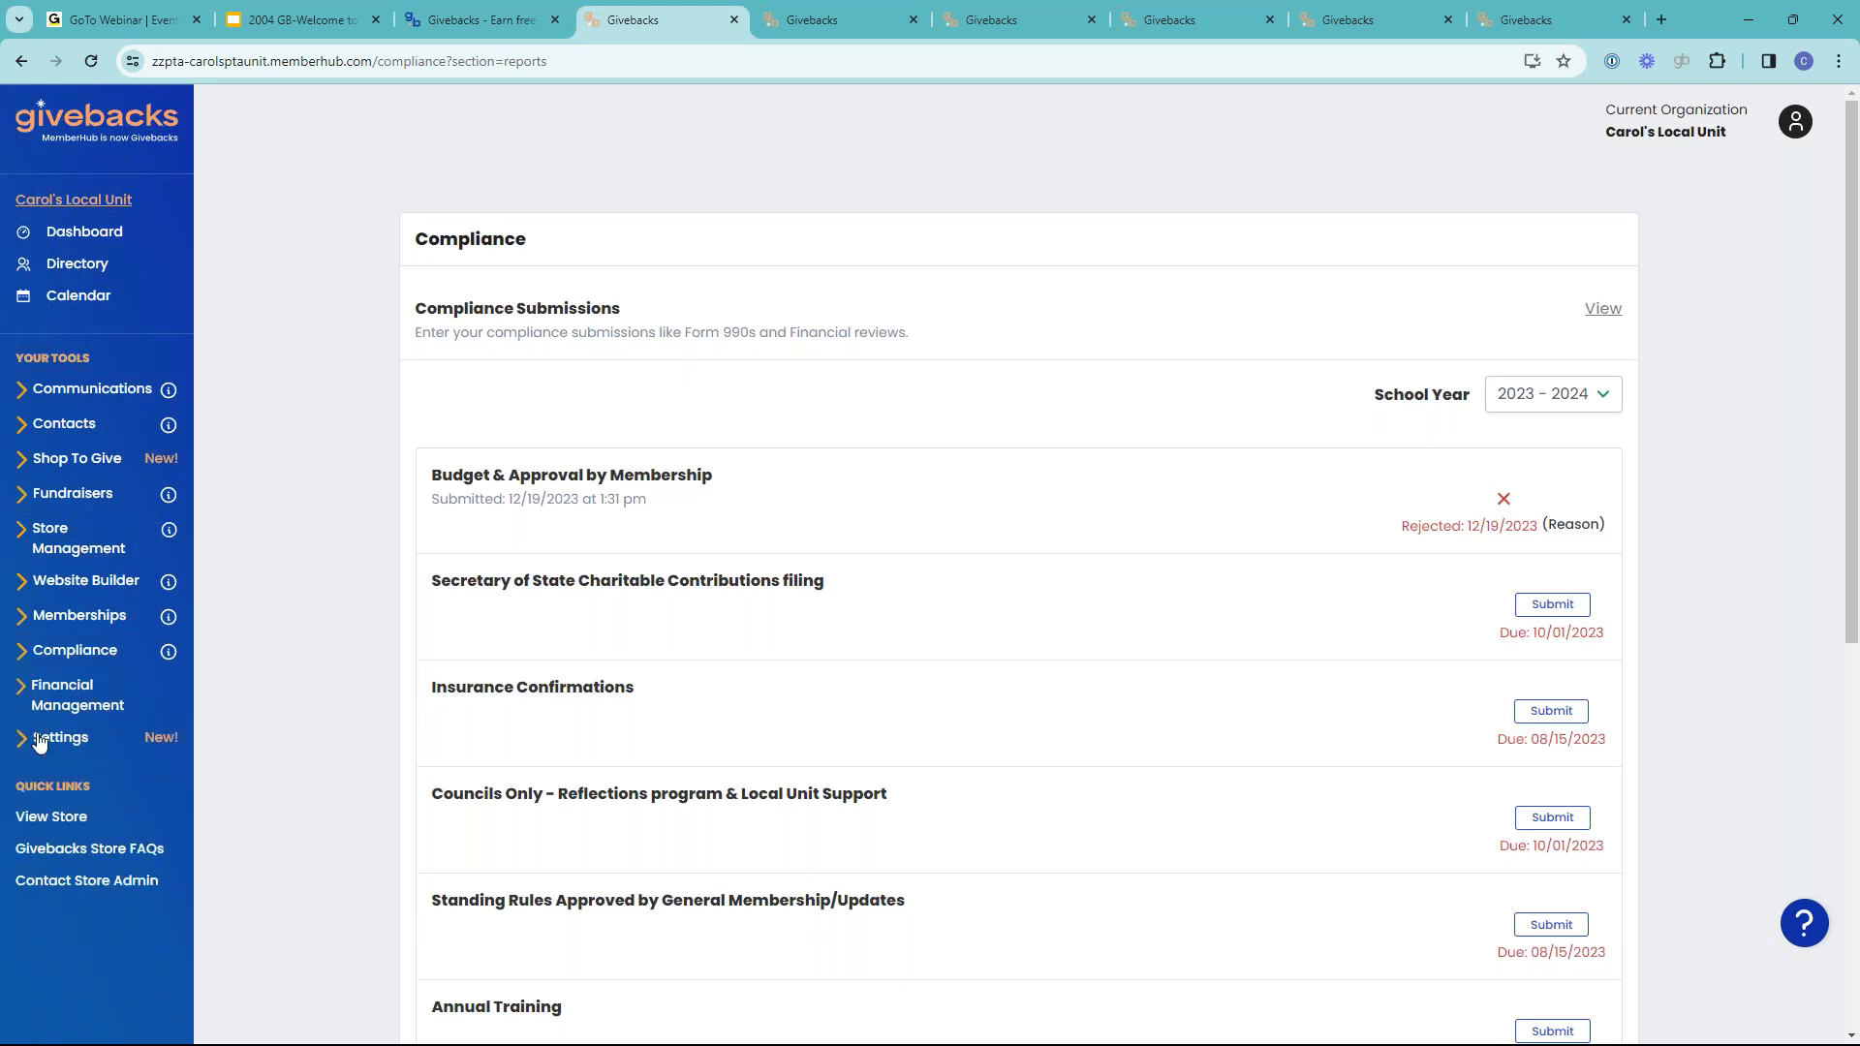
pyautogui.click(34, 744)
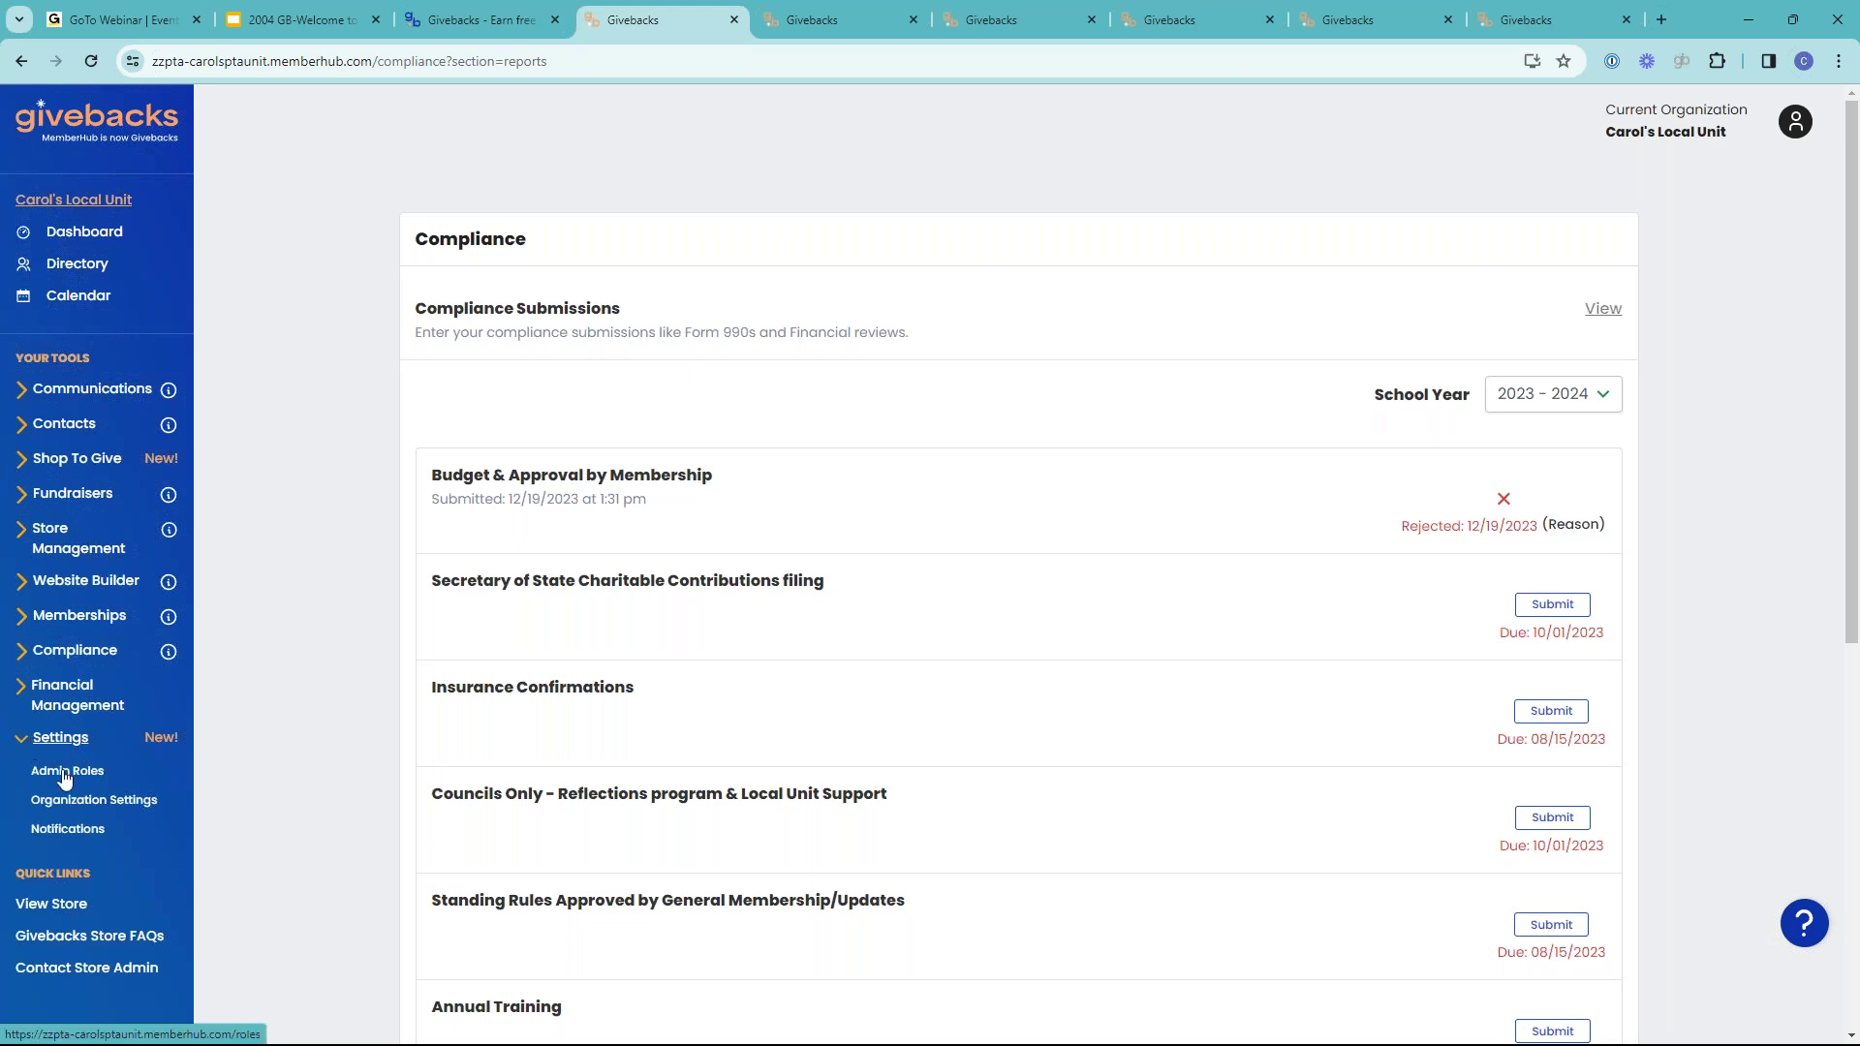
pyautogui.click(65, 771)
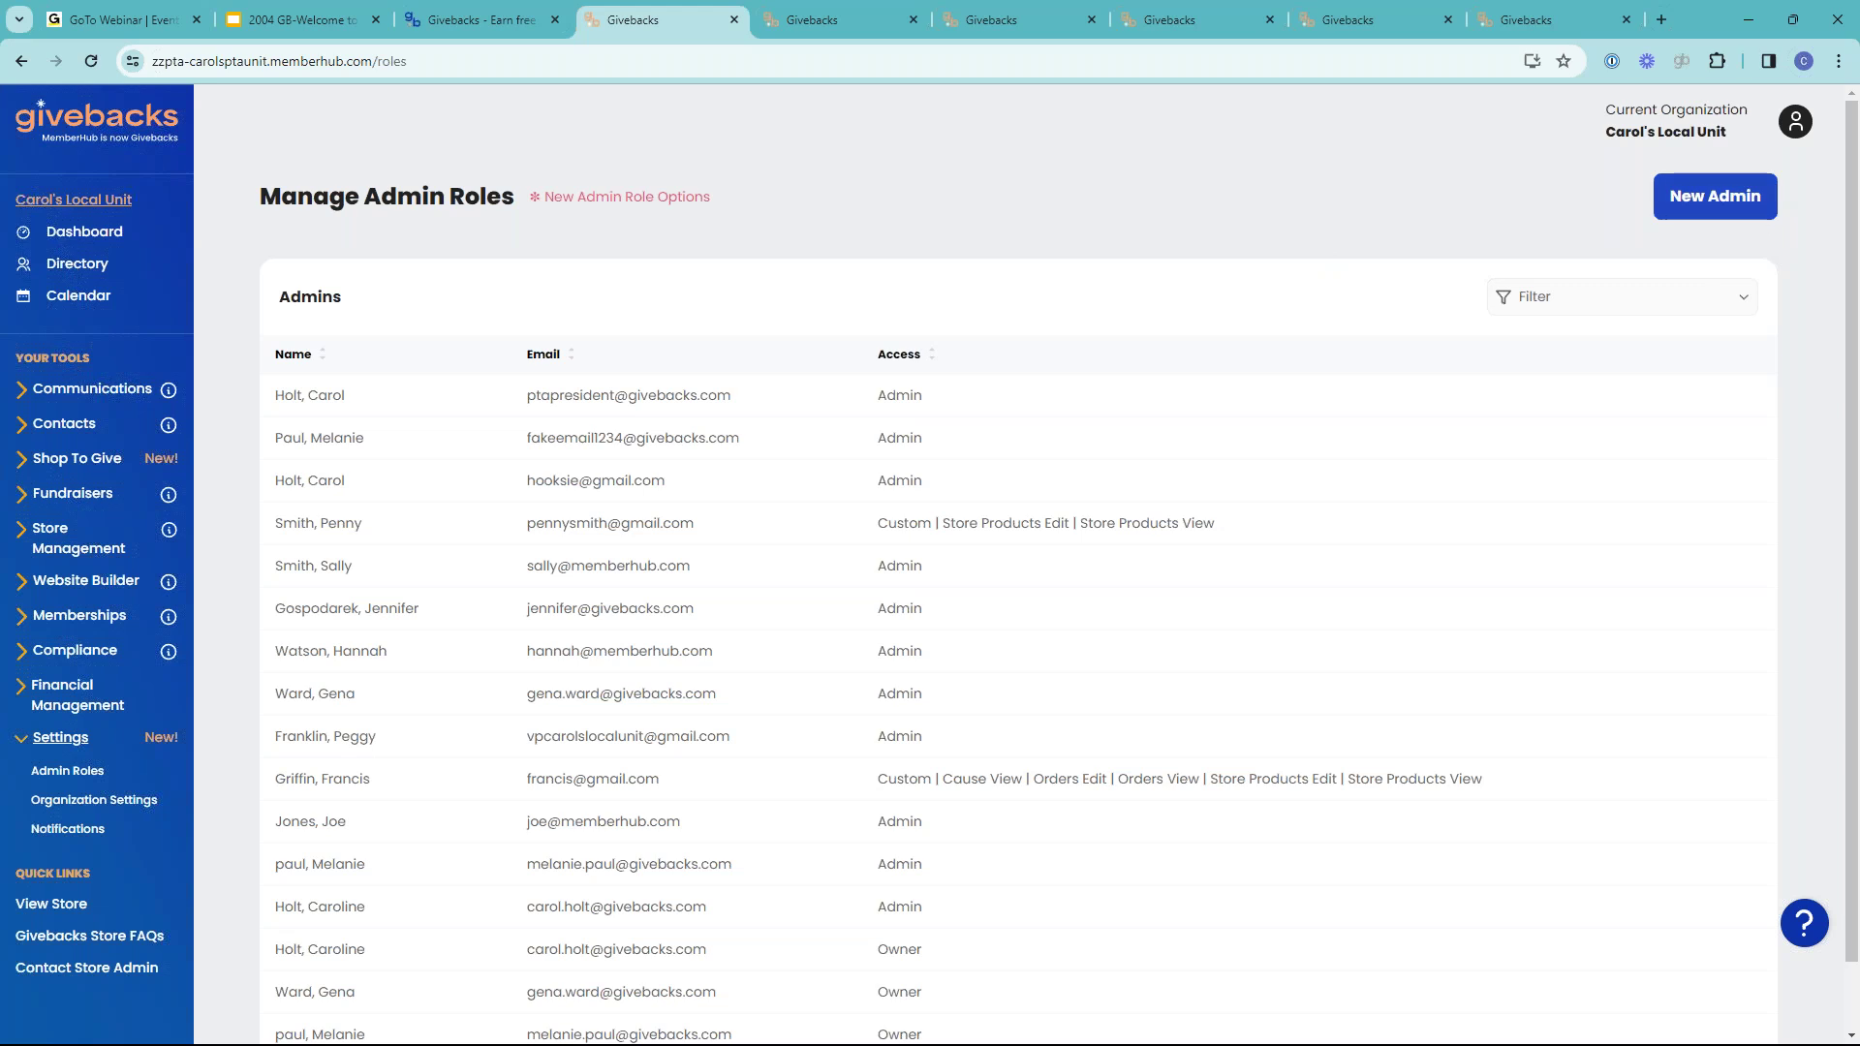
# - View the Custom permission options in a blank new admin role and an existing admin's role details, closing both without saving
pyautogui.click(1691, 197)
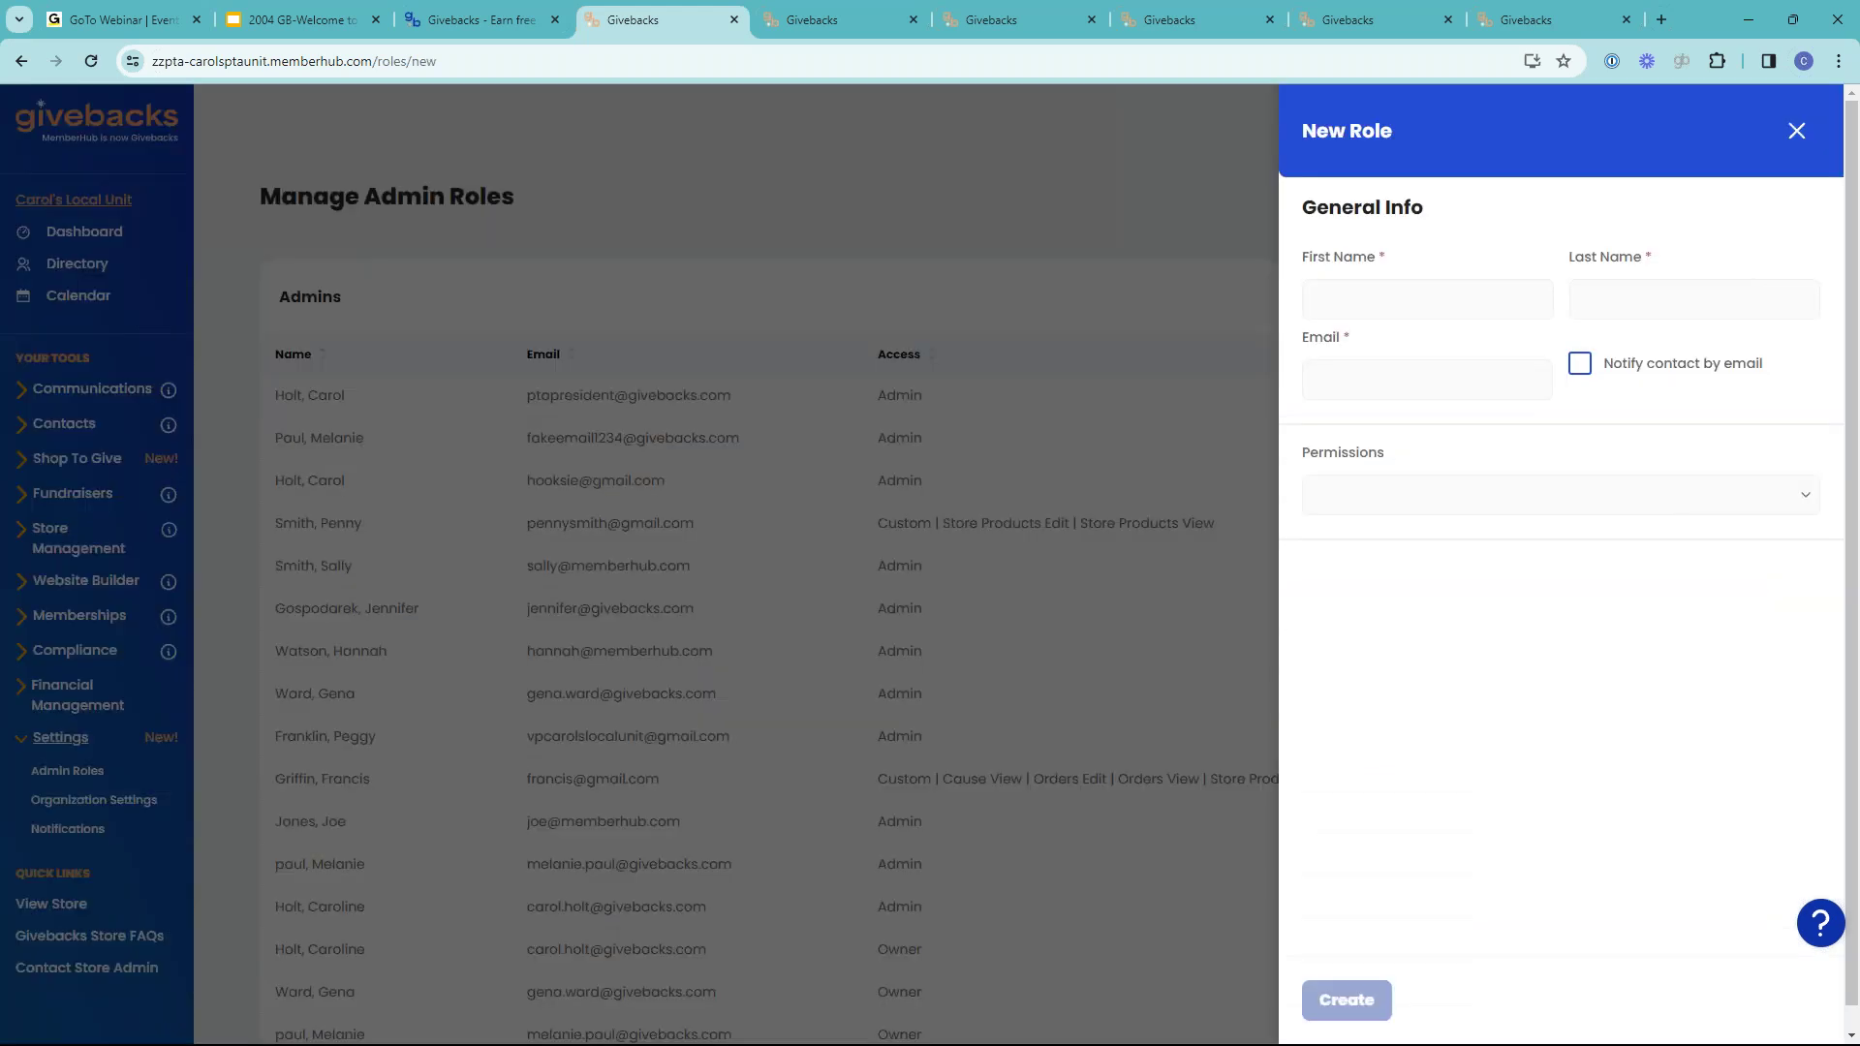
pyautogui.click(1372, 509)
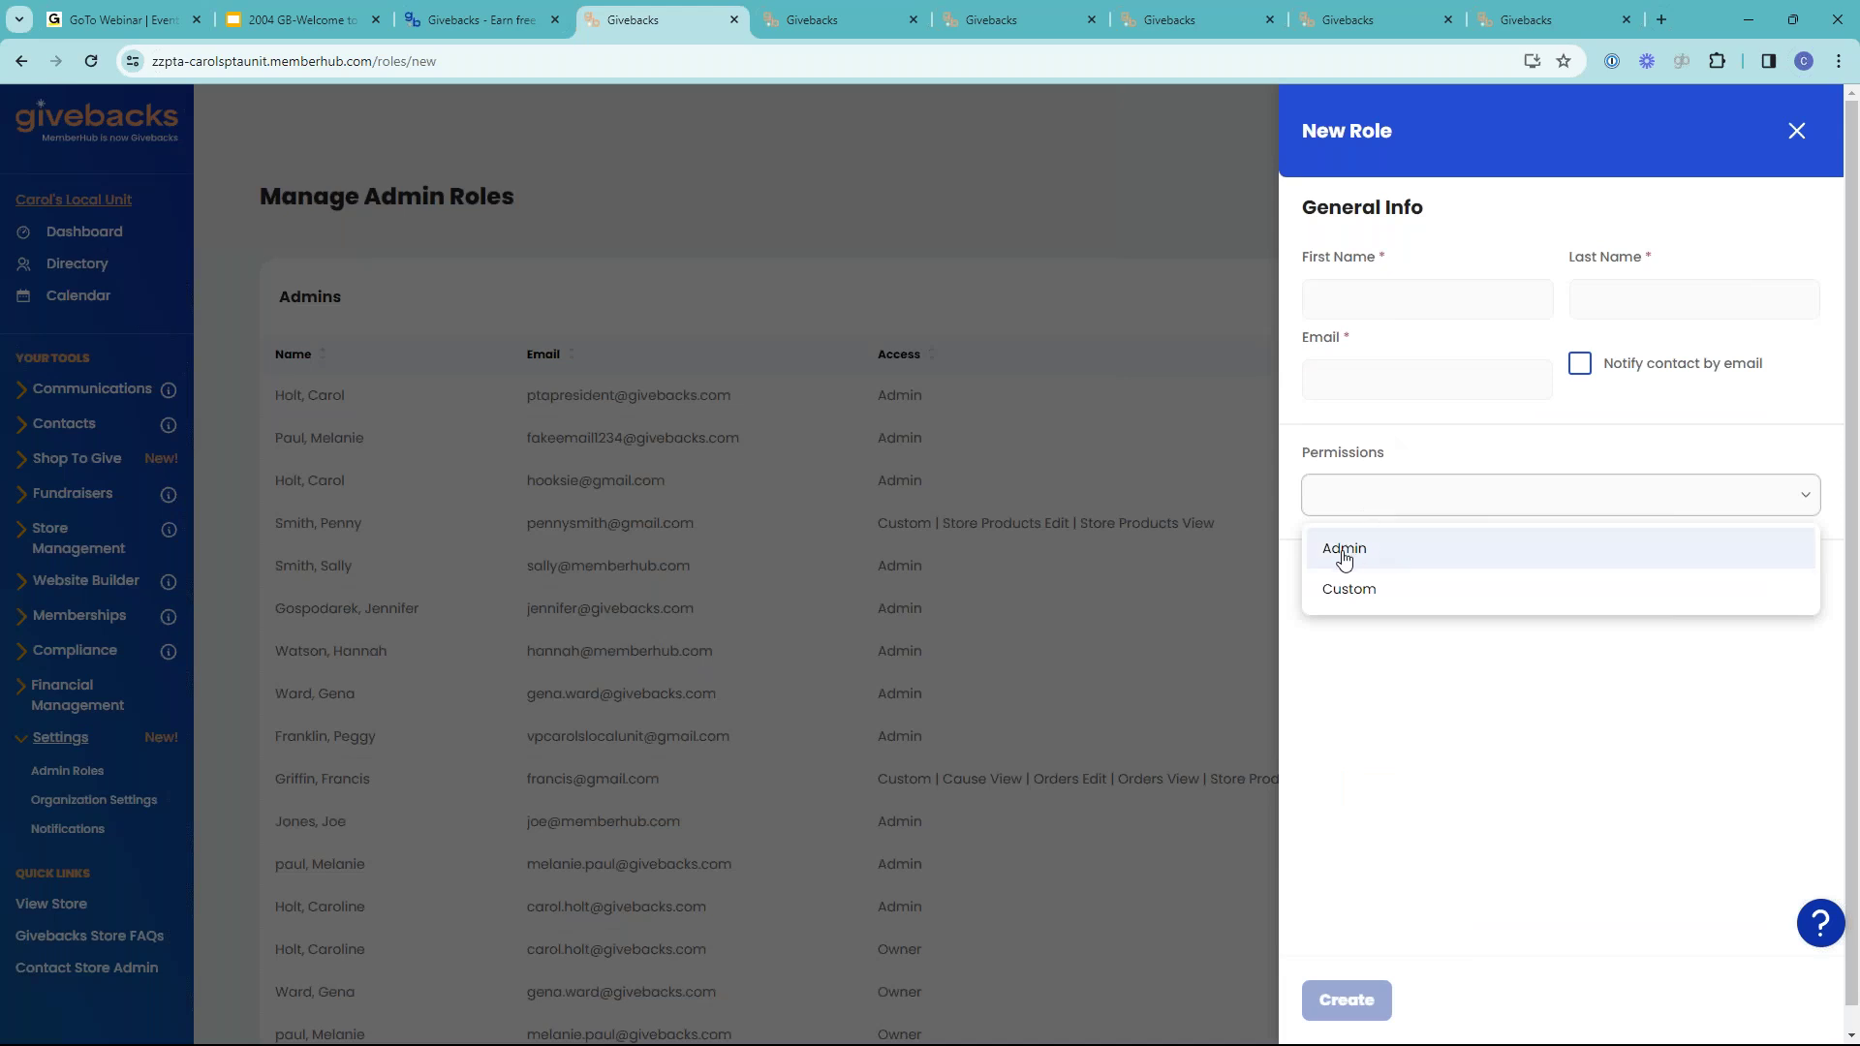
pyautogui.click(1349, 589)
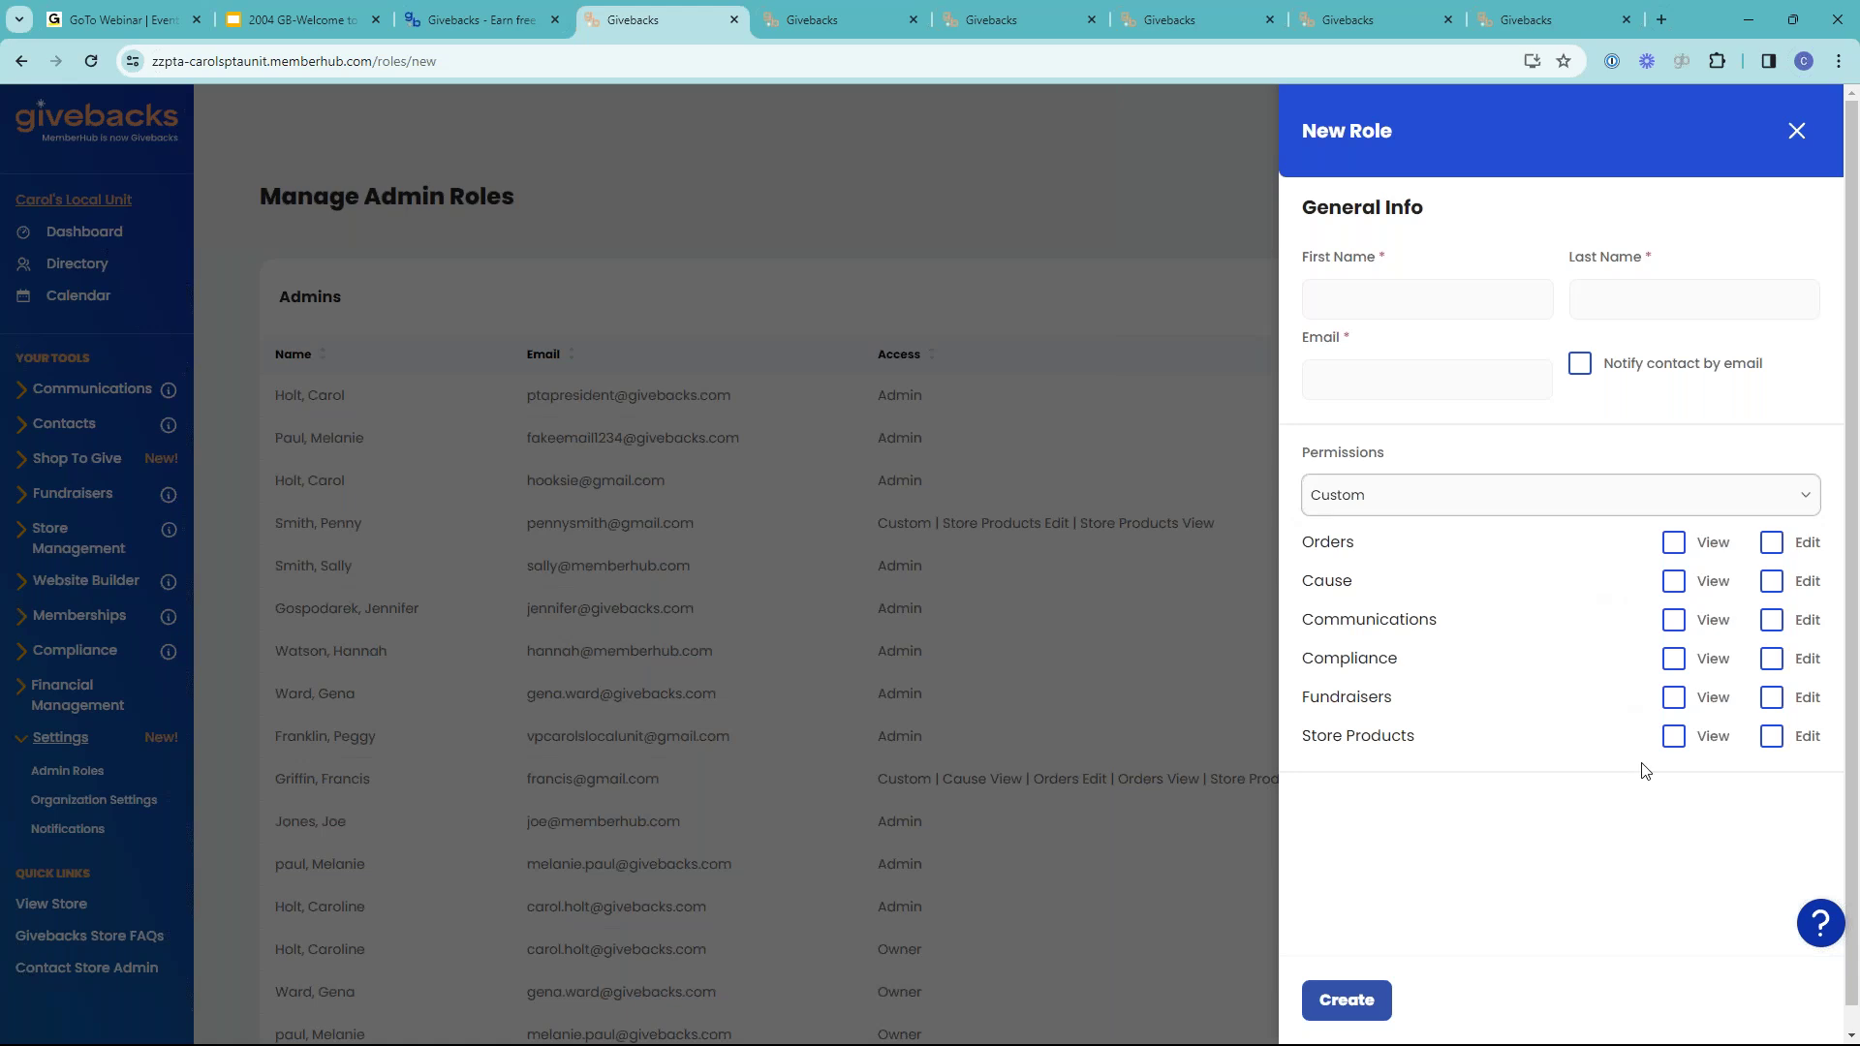
pyautogui.click(1797, 131)
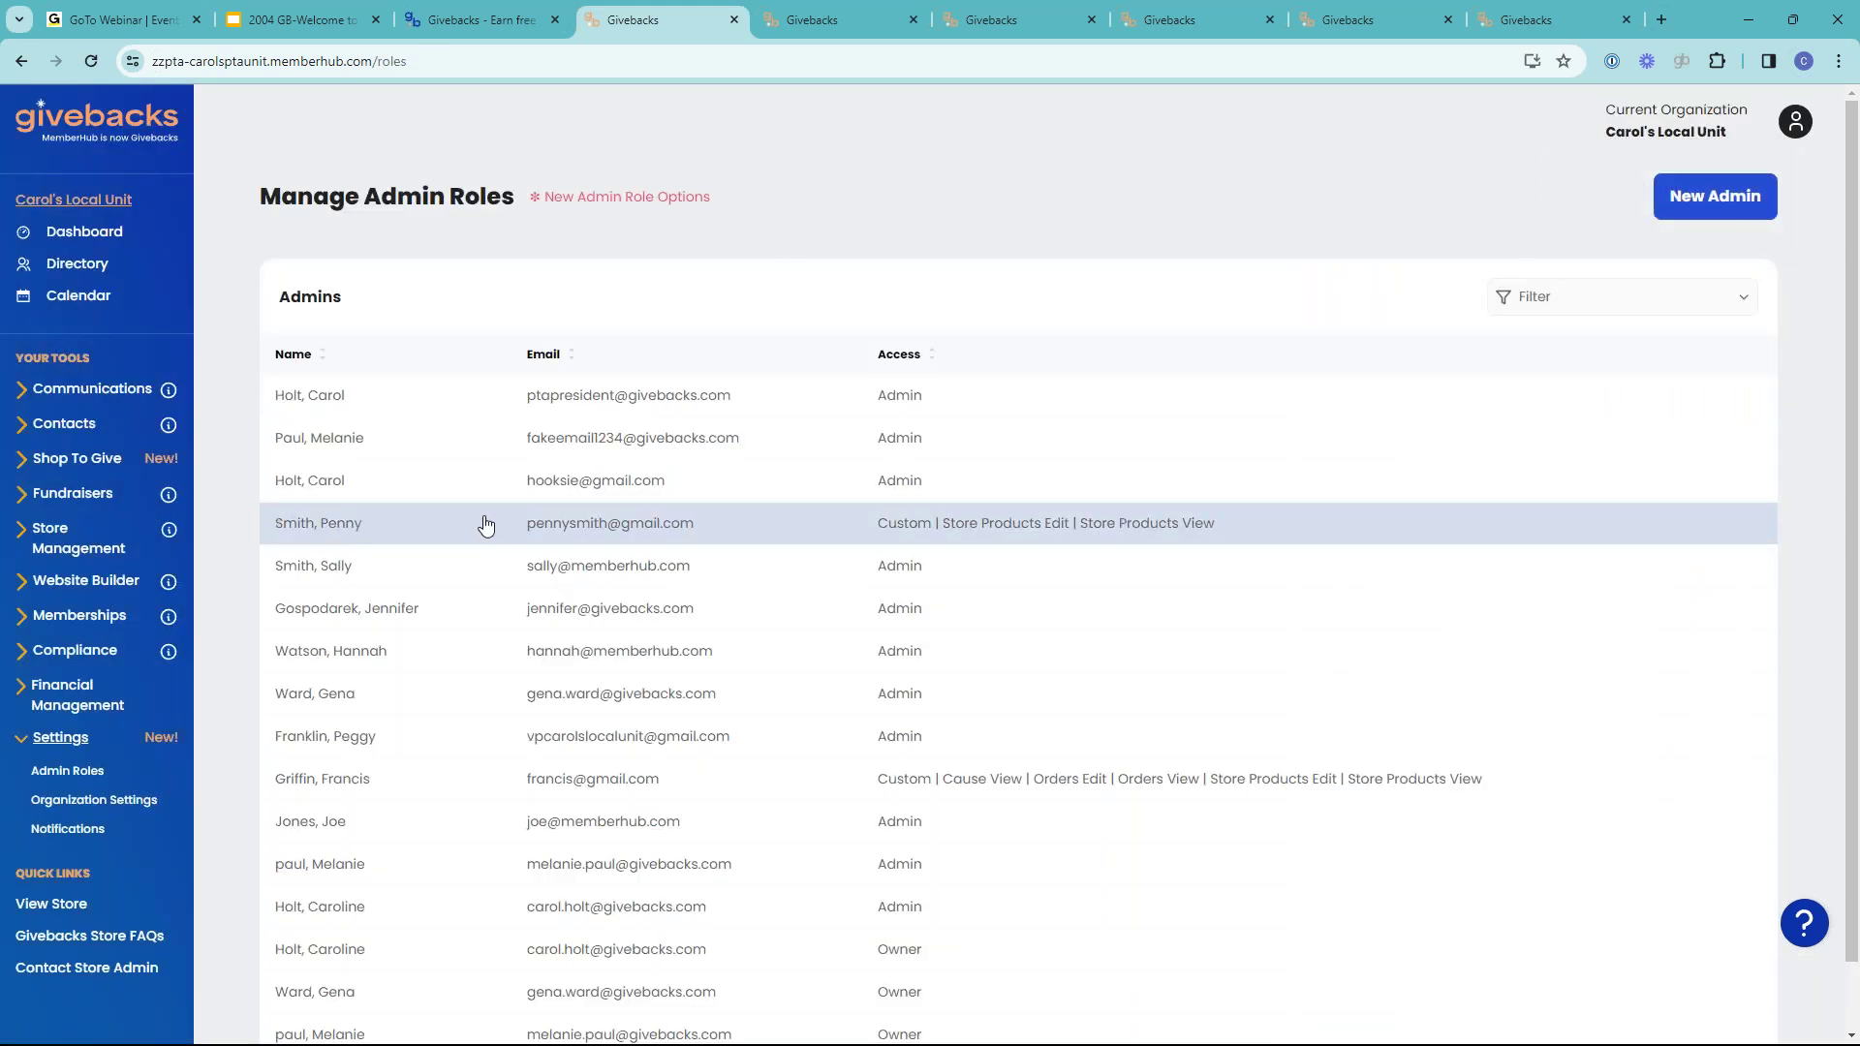
pyautogui.click(373, 613)
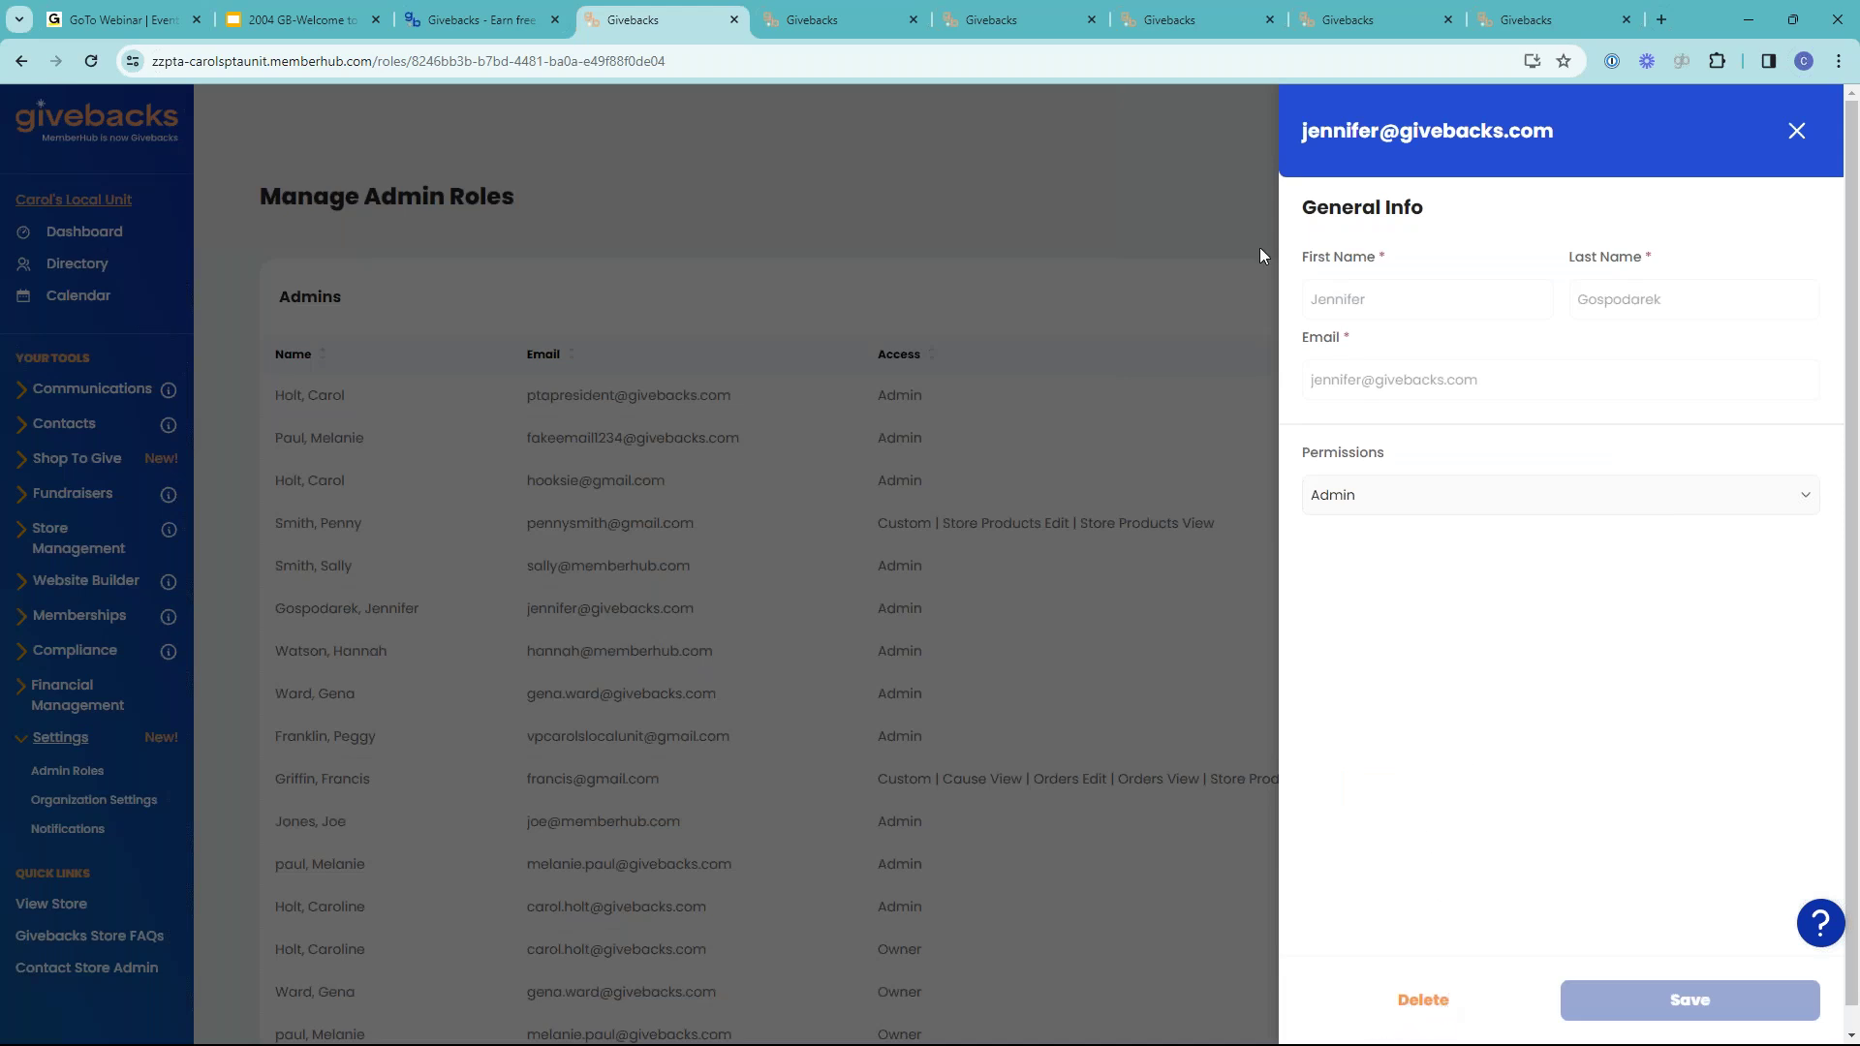
pyautogui.click(1145, 173)
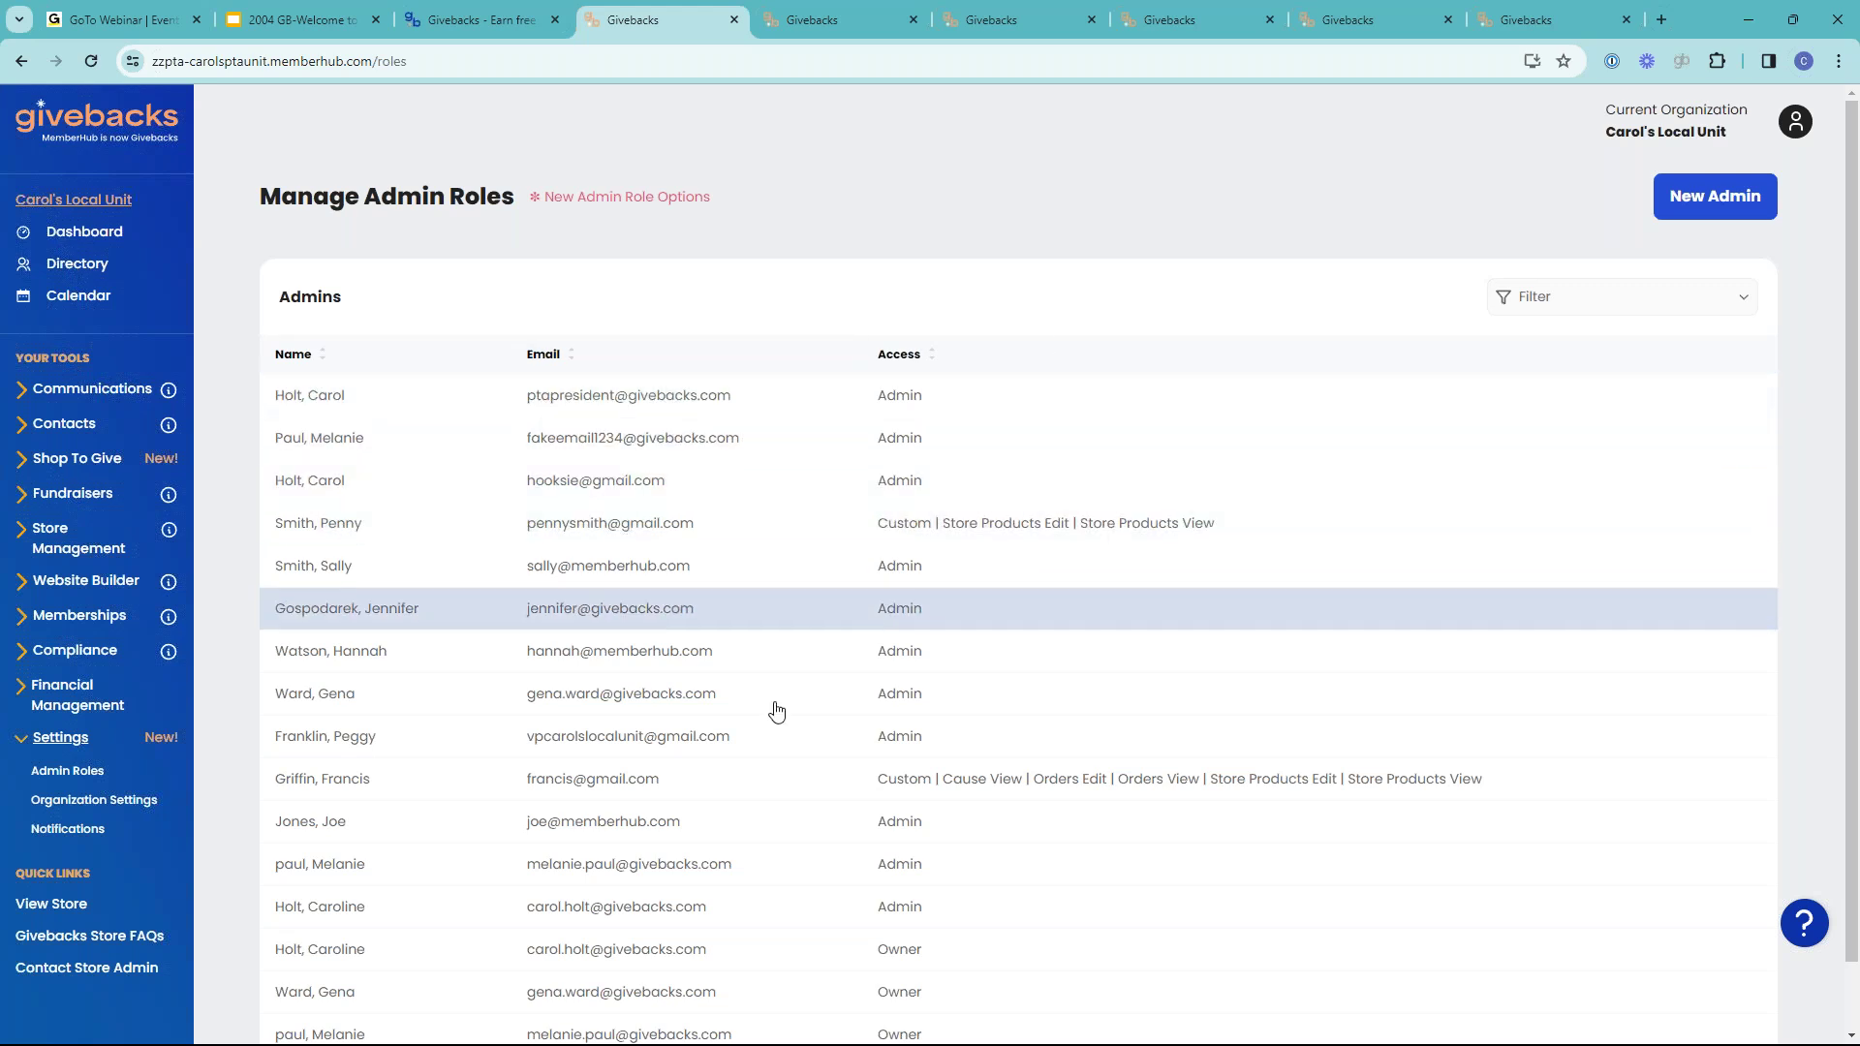
# - Look through the Organization Settings down to Shop to Give Page Settings, checking where the organization logo appears in the store
pyautogui.click(104, 802)
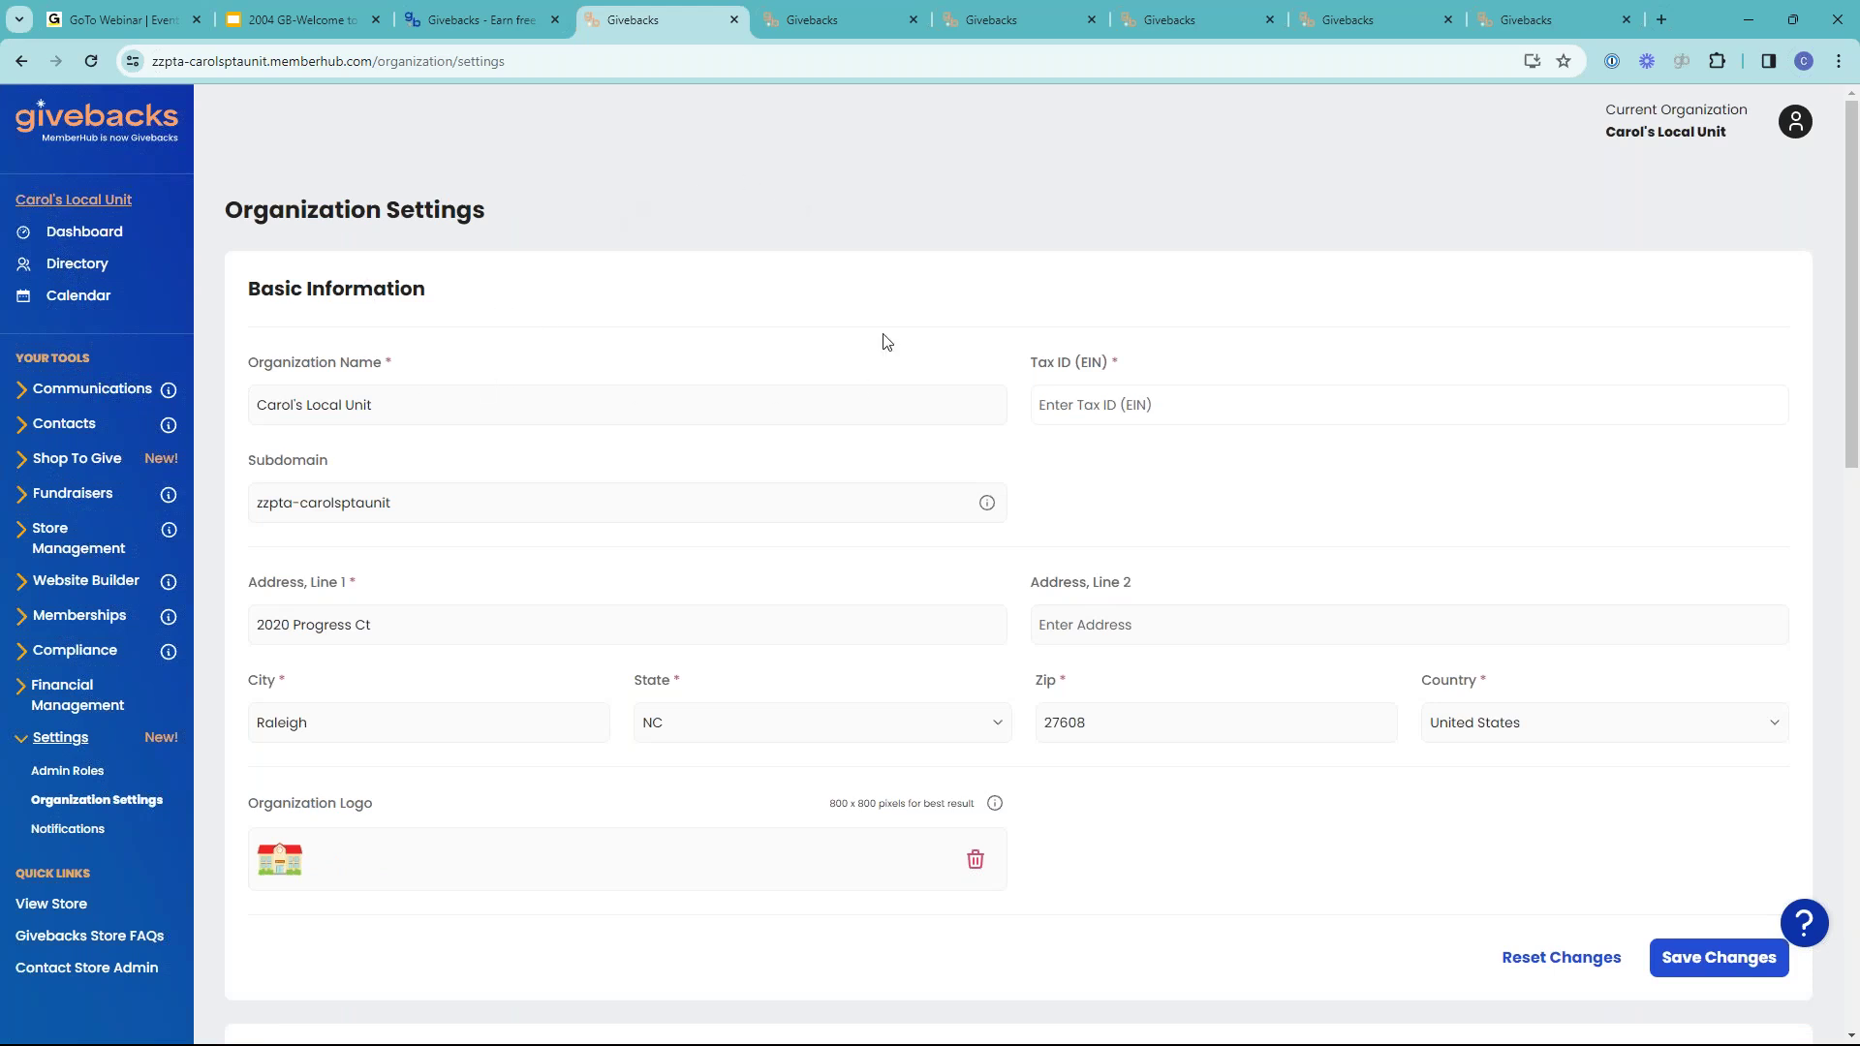
pyautogui.scroll(-2, 1167, 796)
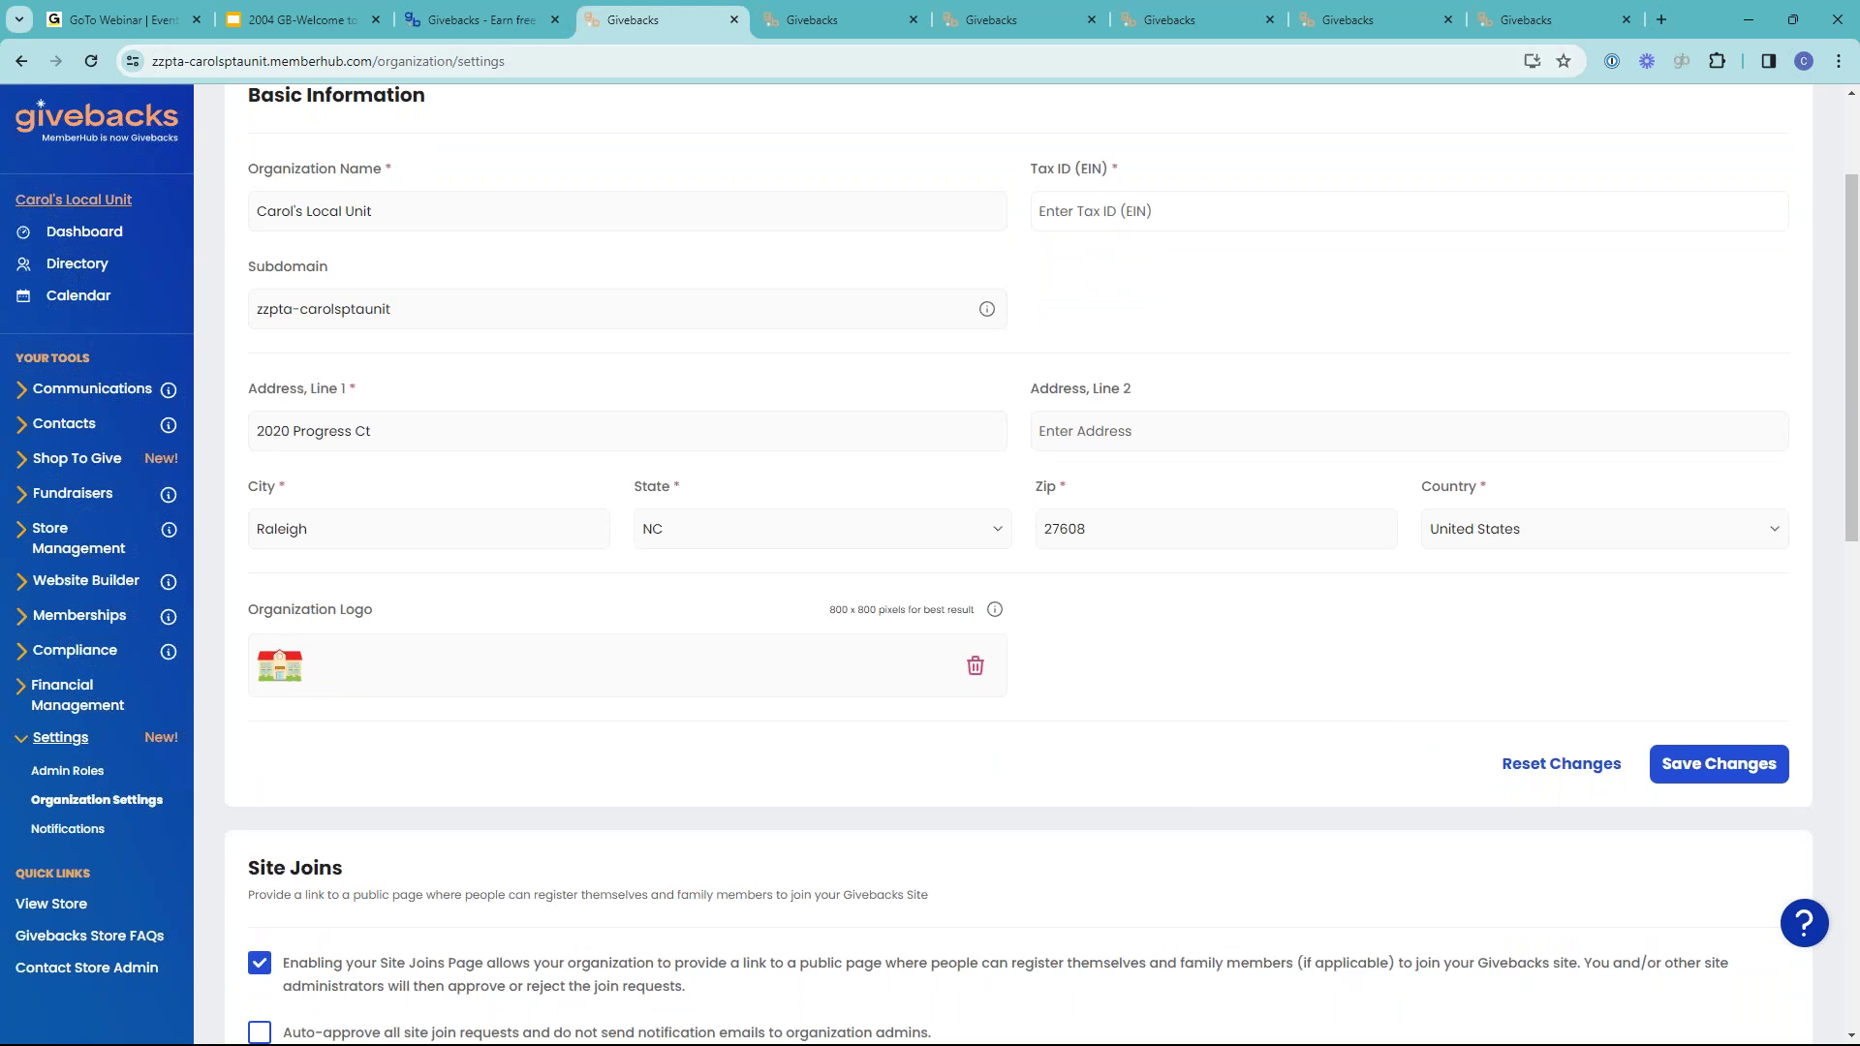
pyautogui.click(806, 17)
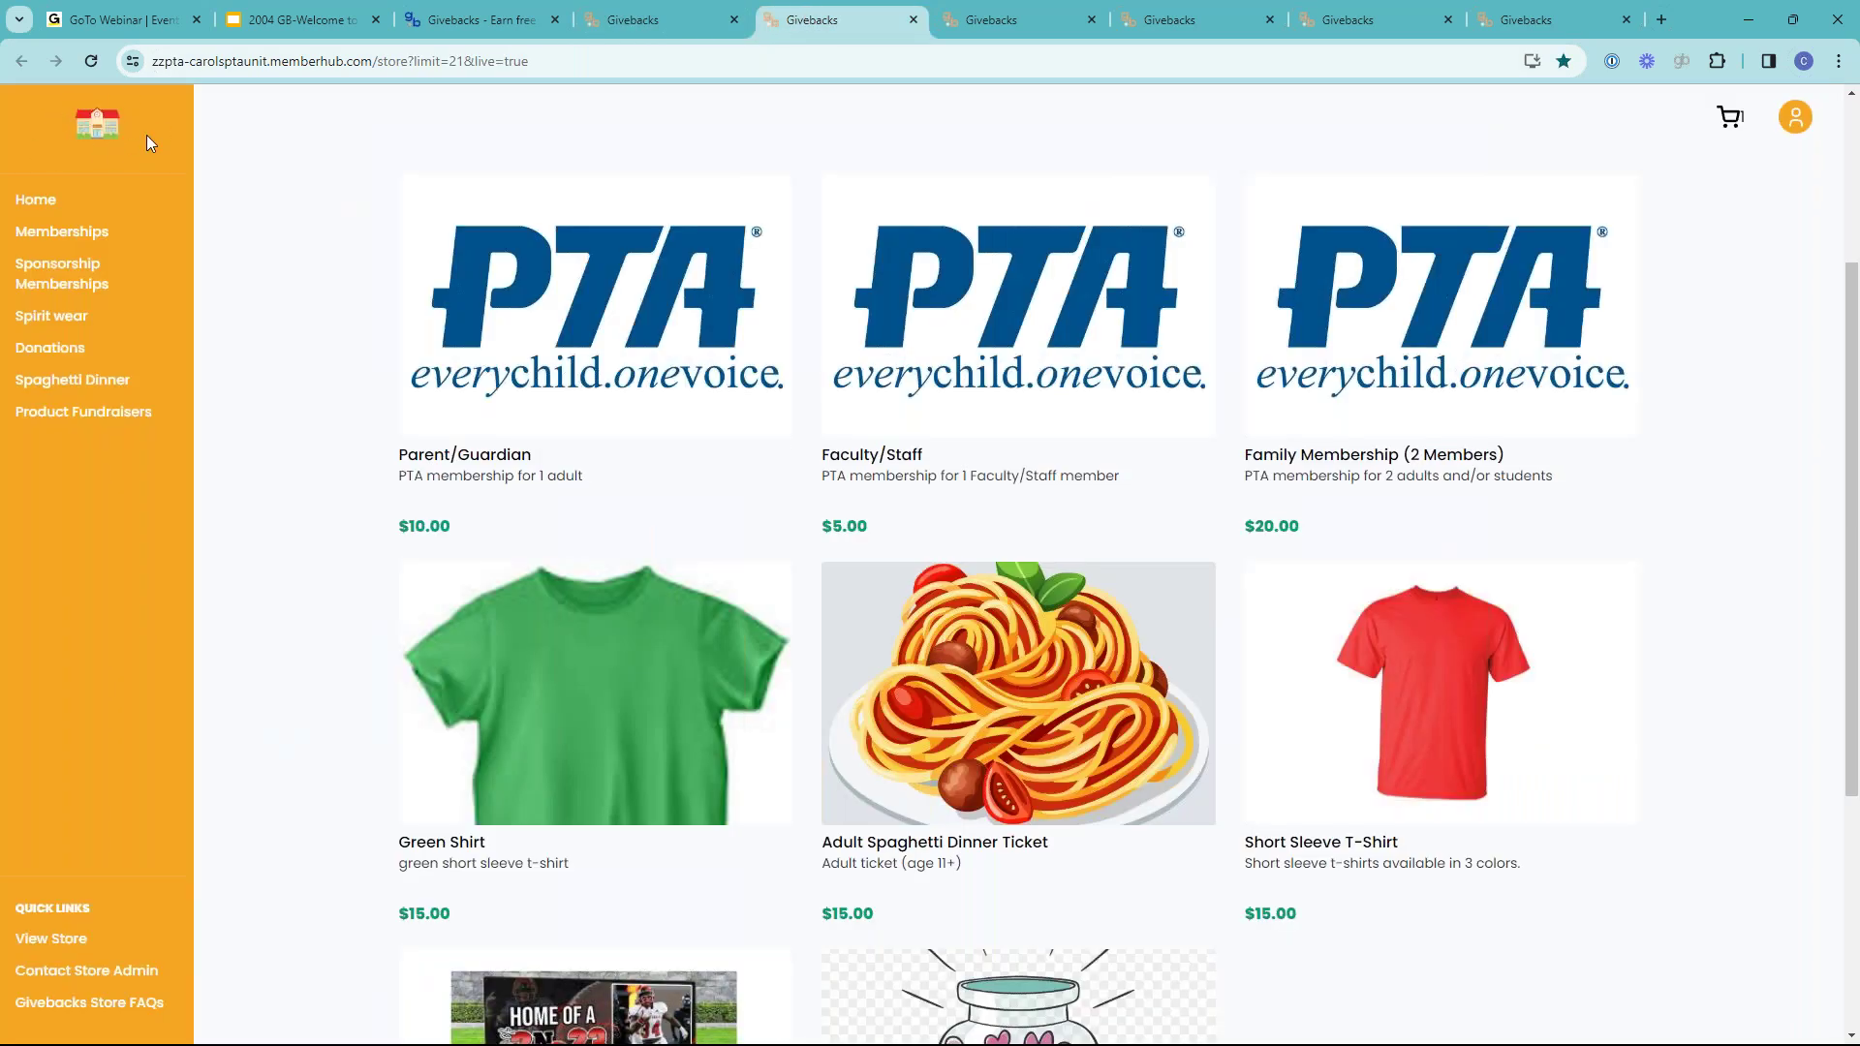
pyautogui.click(602, 27)
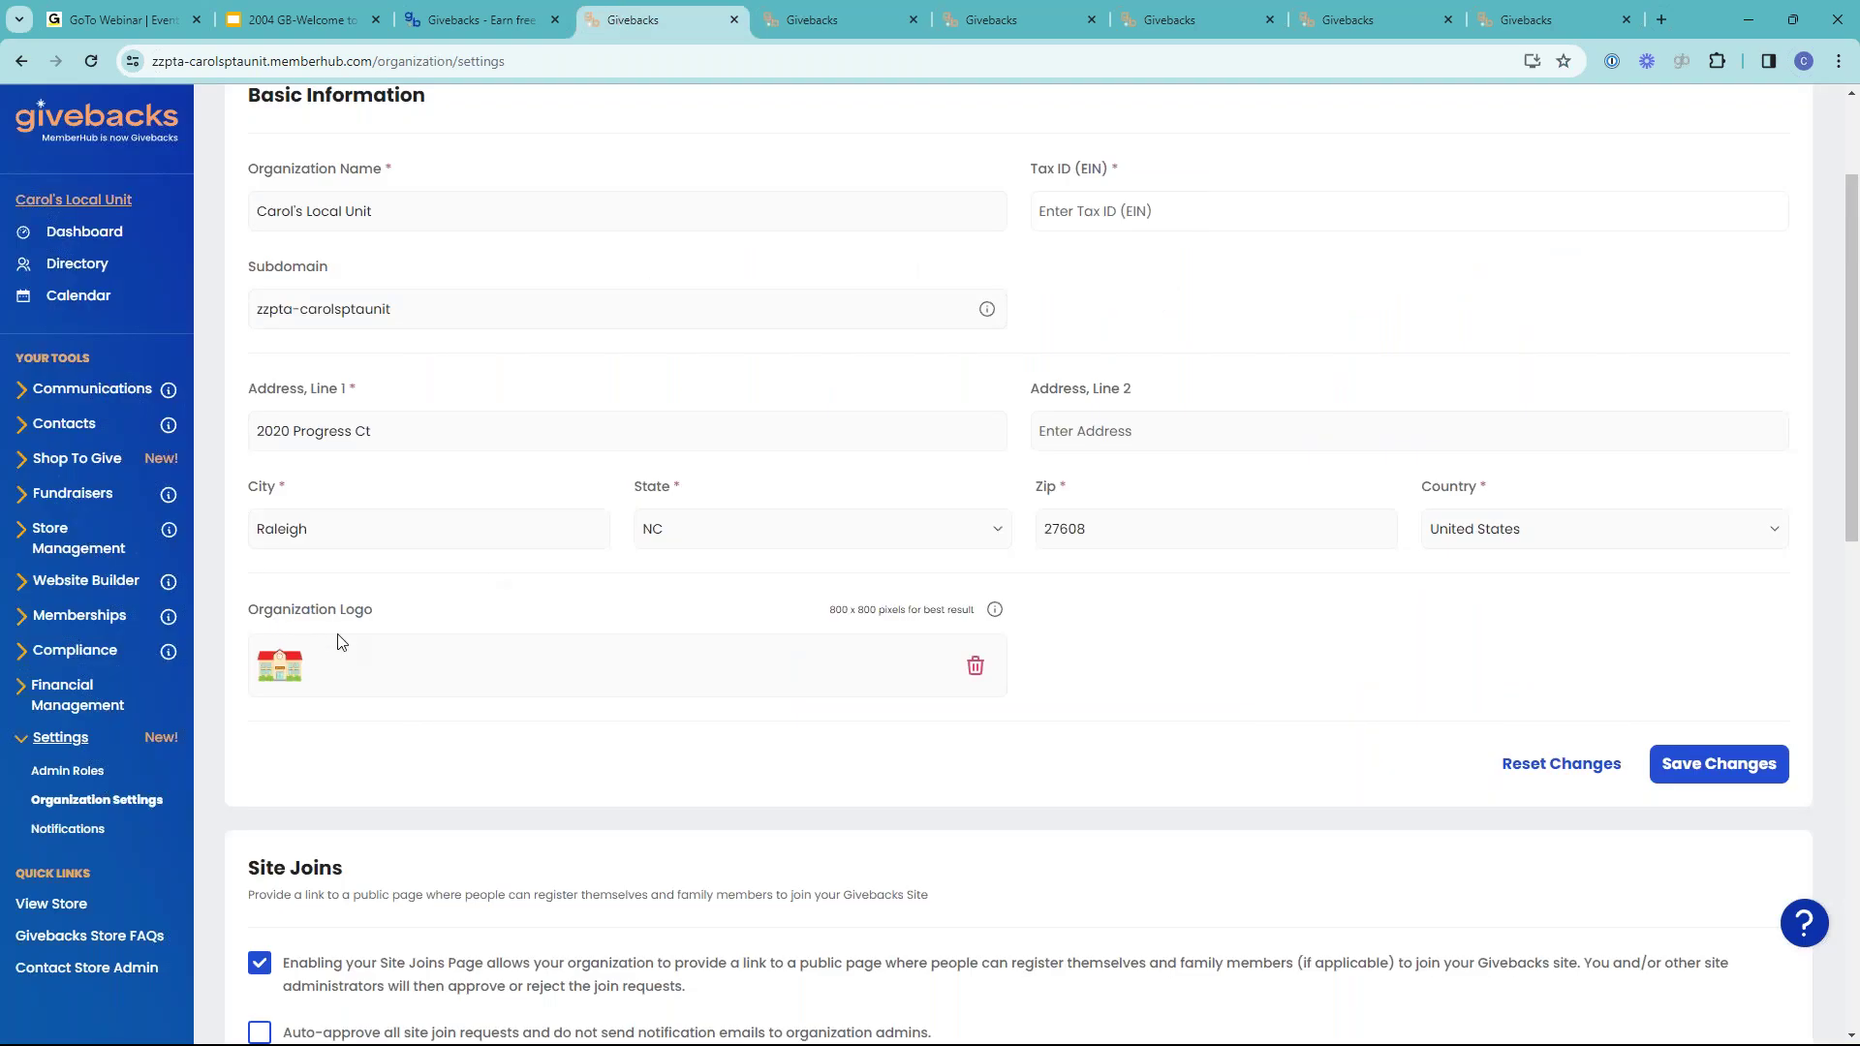
pyautogui.scroll(-4, 293, 659)
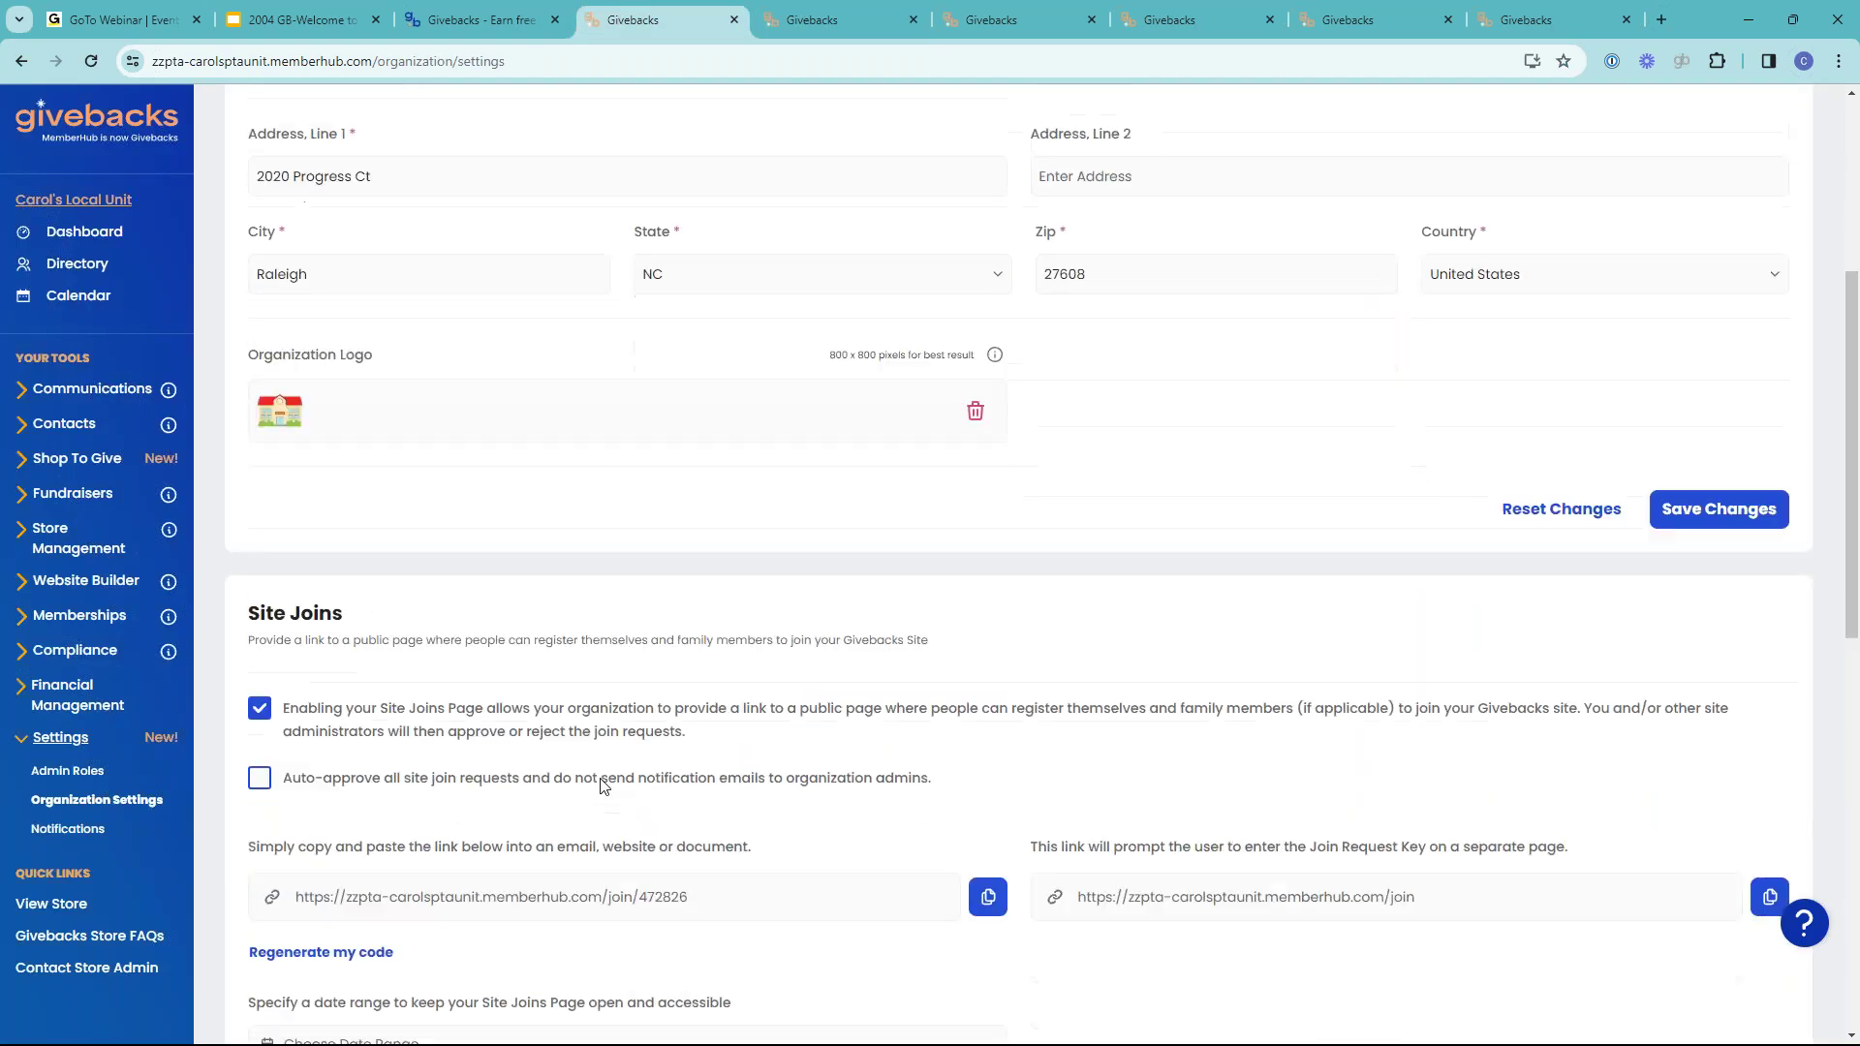
pyautogui.scroll(-9, 635, 616)
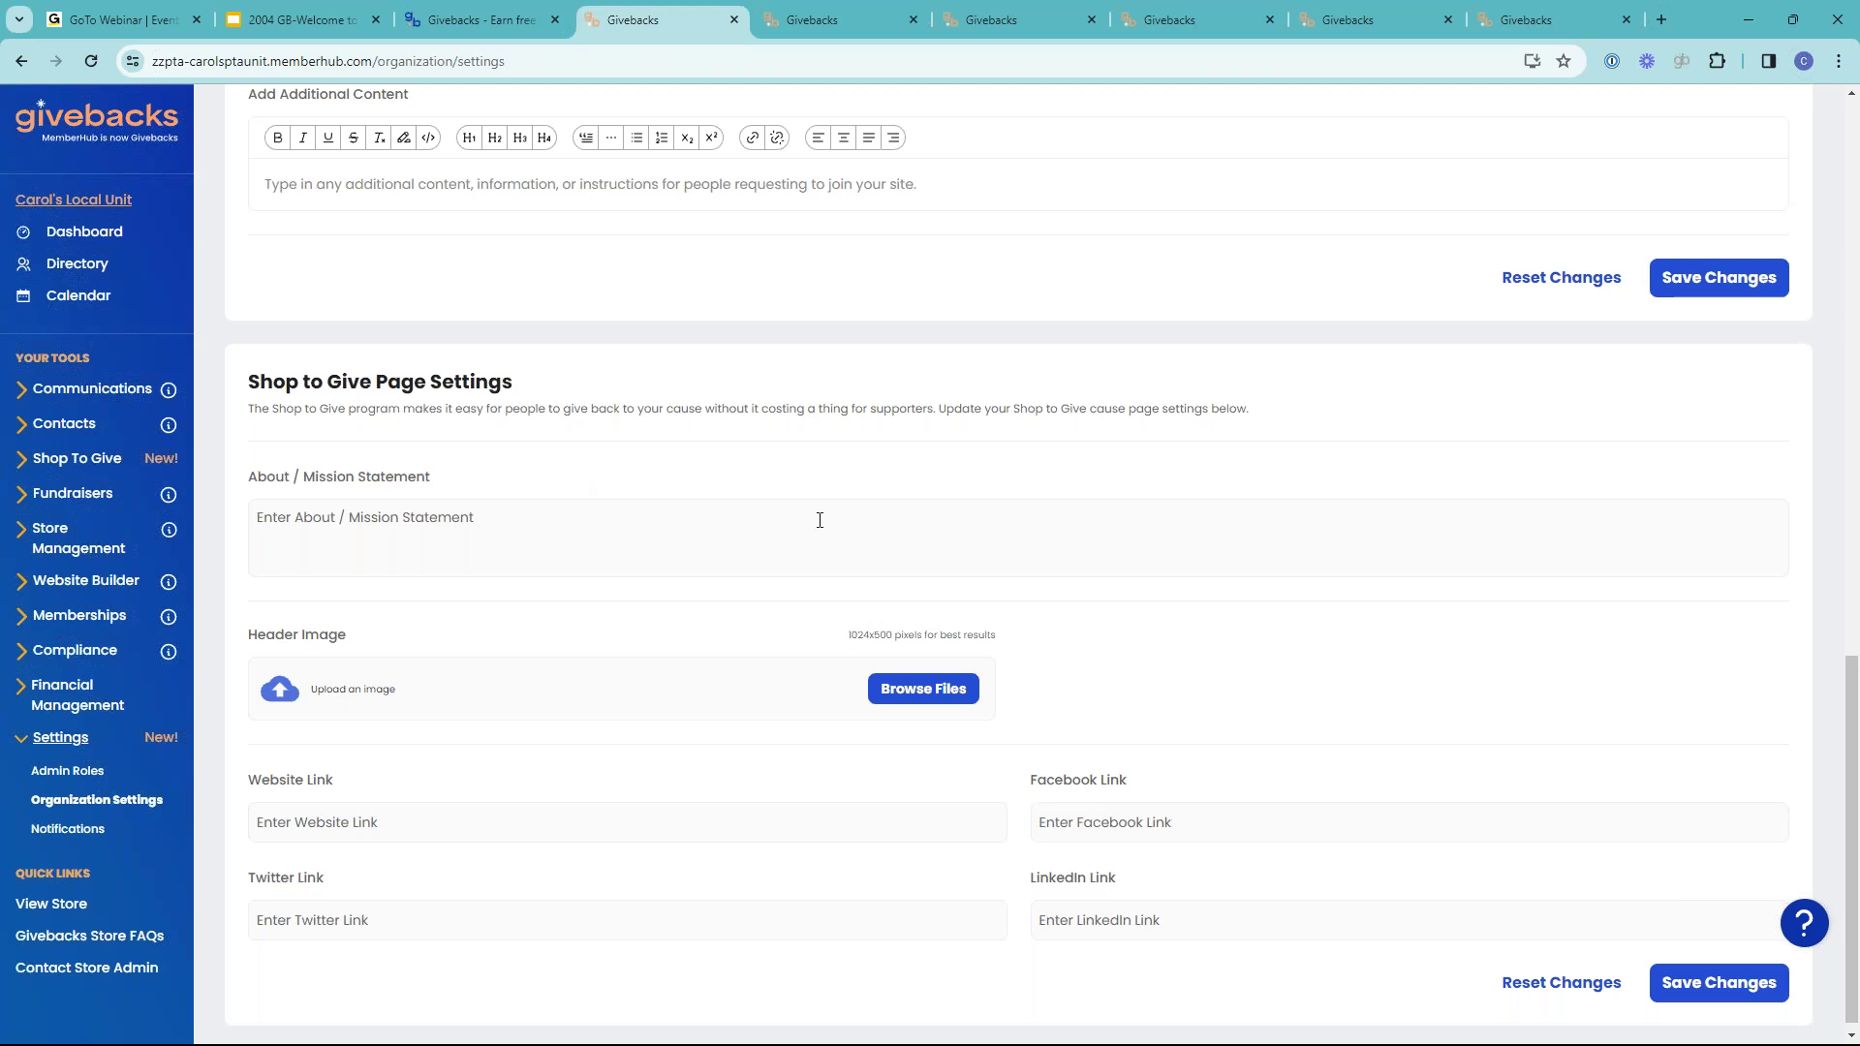
pyautogui.scroll(1, 820, 520)
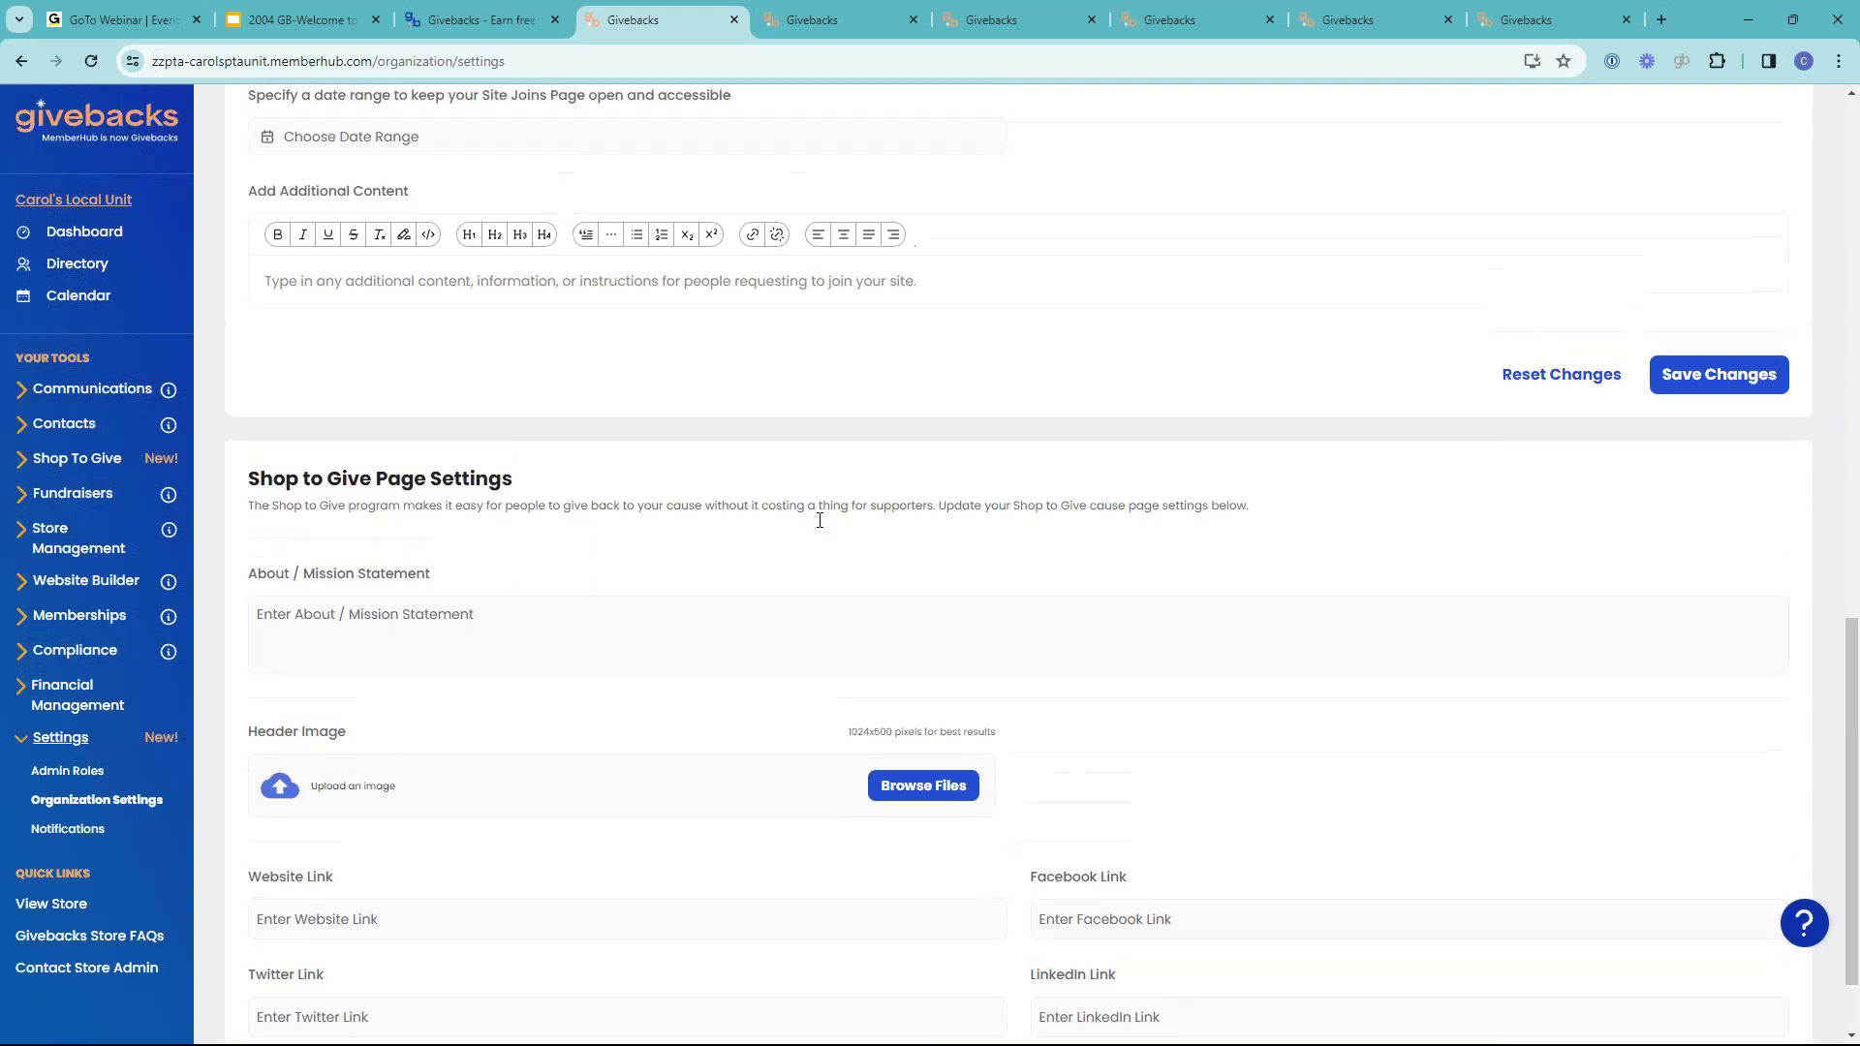
# - View the Notifications settings and the storefront's blank Contact Store Admin form, closing the form and returning to Notifications
pyautogui.click(68, 828)
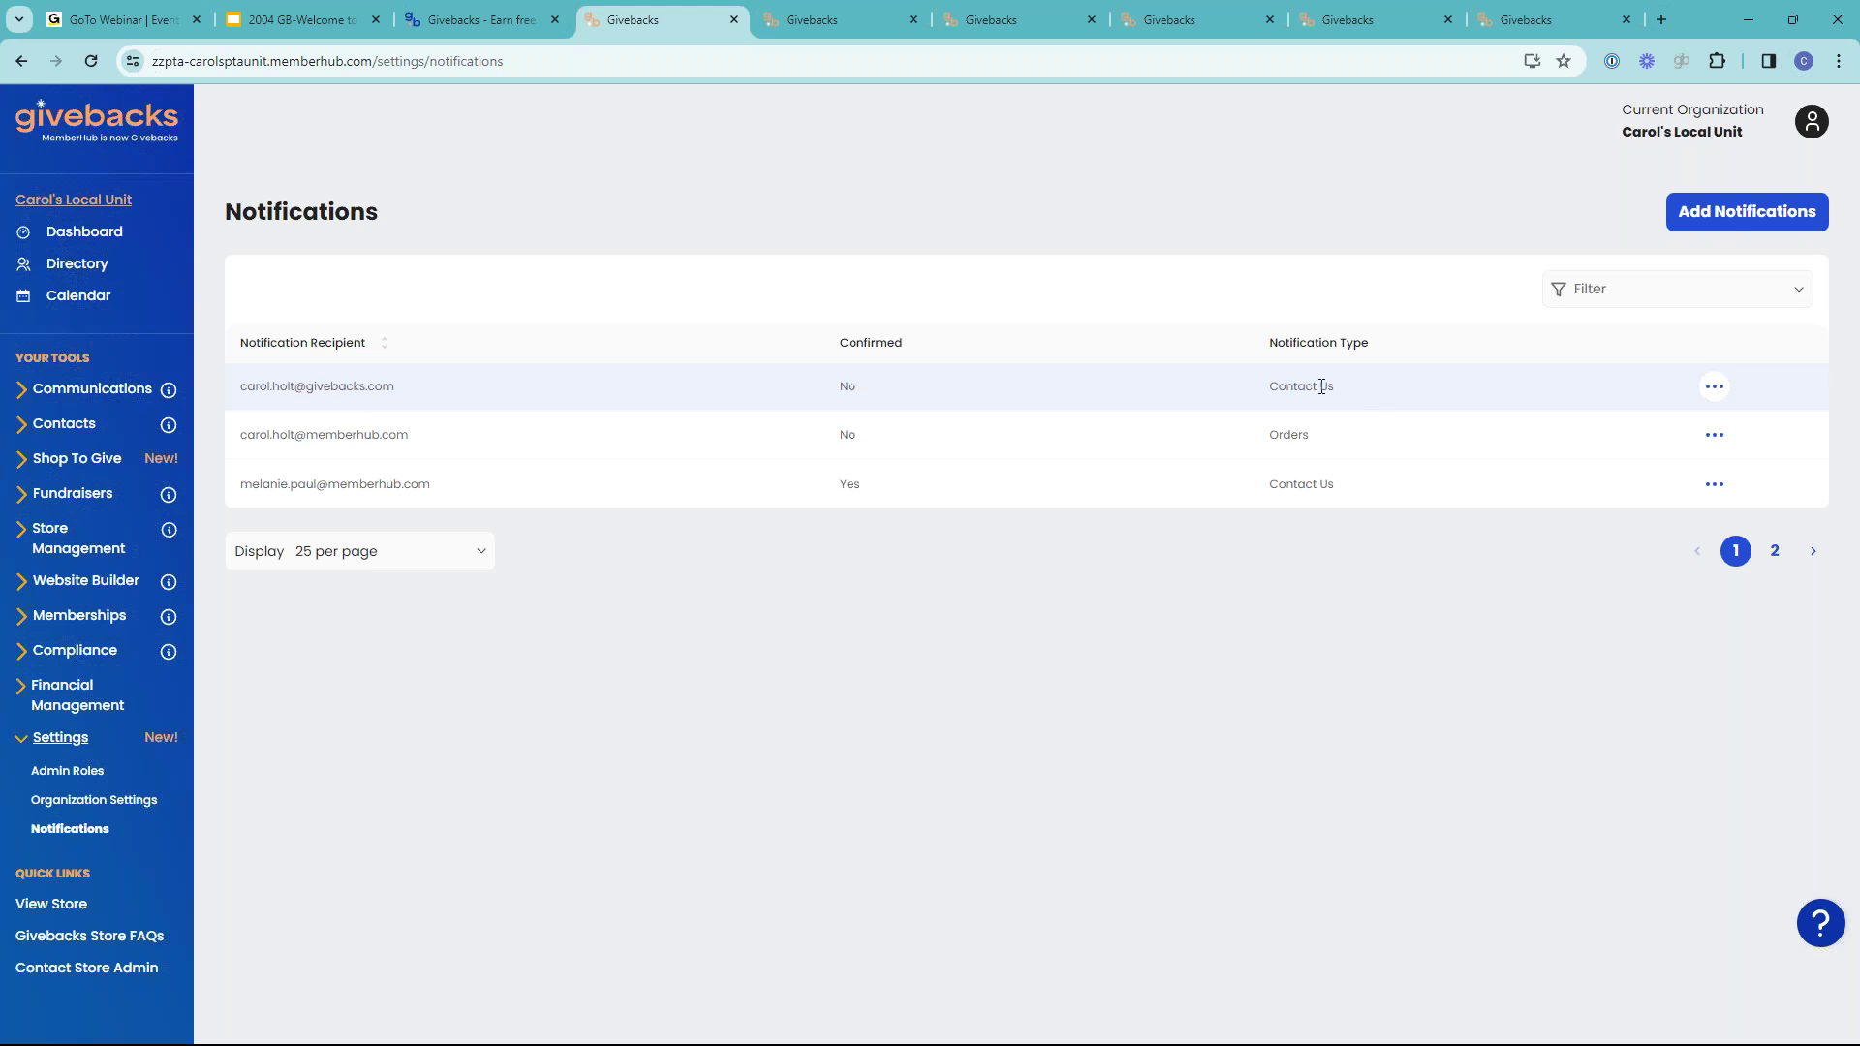
pyautogui.click(786, 22)
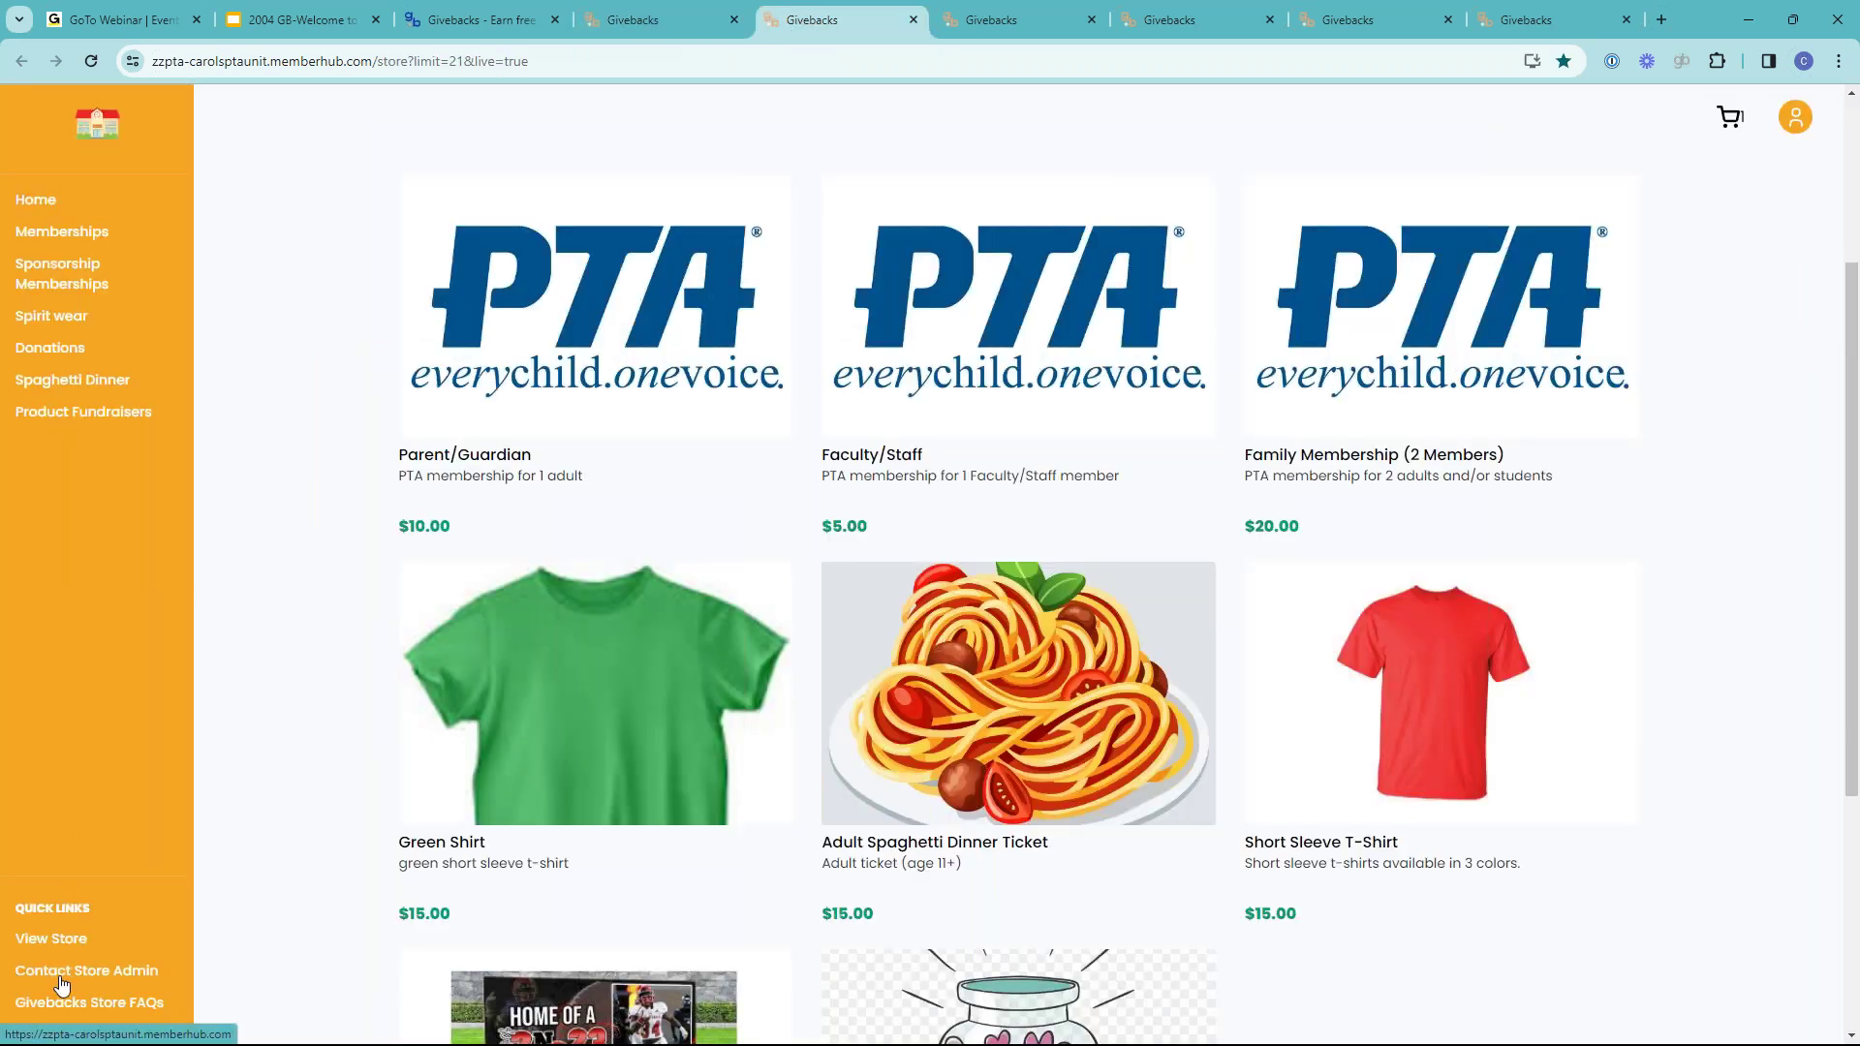
pyautogui.click(117, 972)
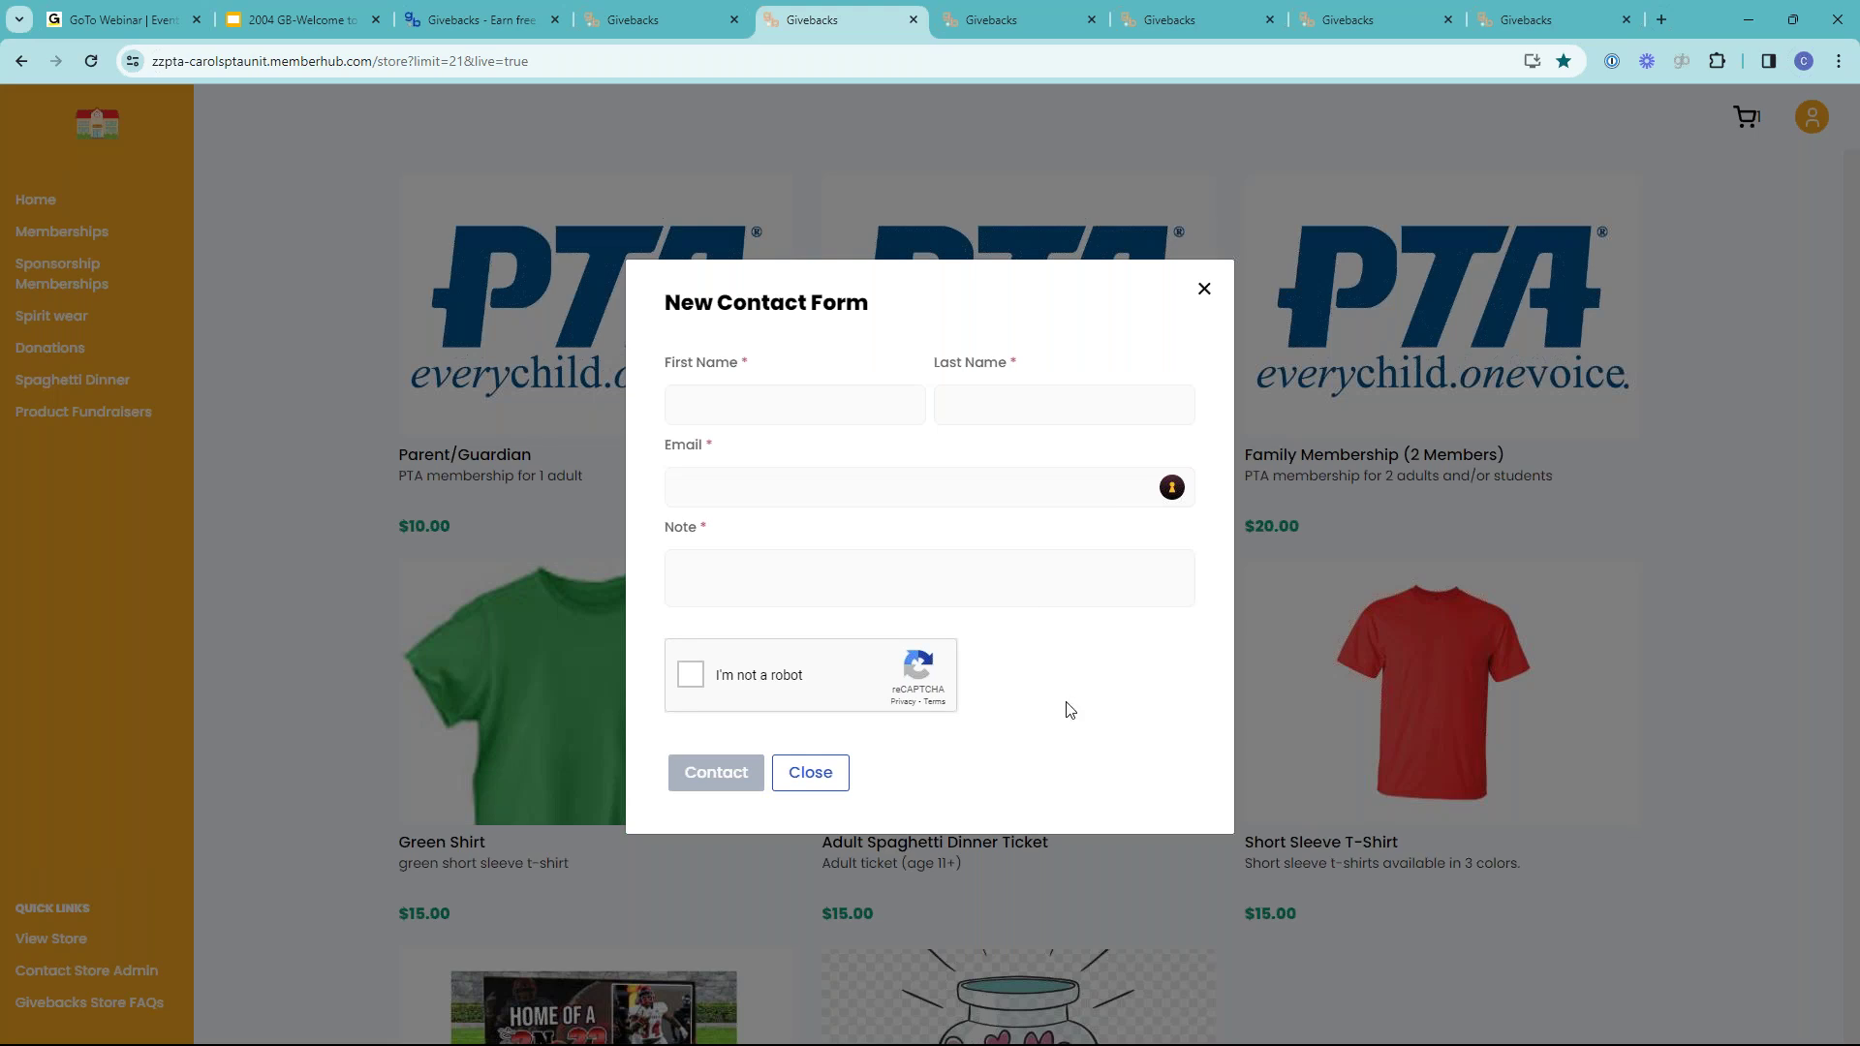
pyautogui.click(1204, 292)
pyautogui.click(643, 20)
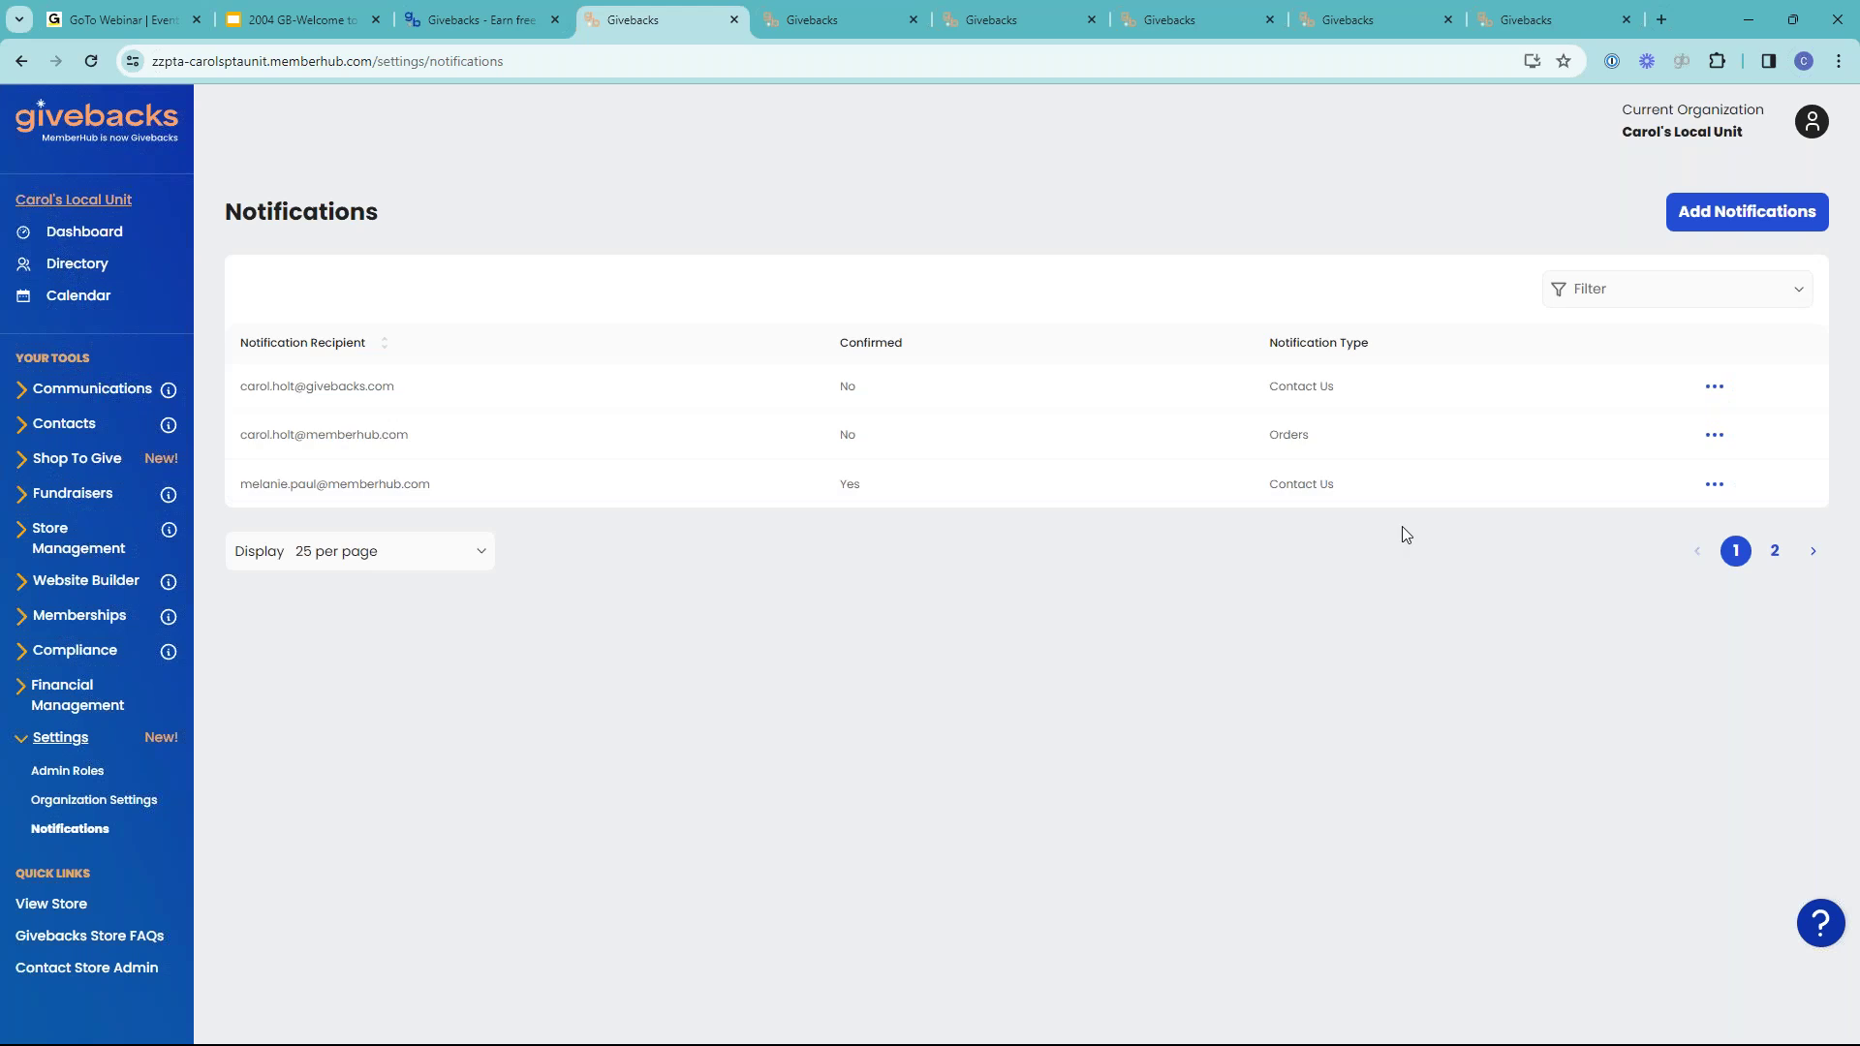
# - Switch to the Welcome to Givebacks presentation in Google Slides and present the Next Steps & Questions slide full screen
pyautogui.click(272, 26)
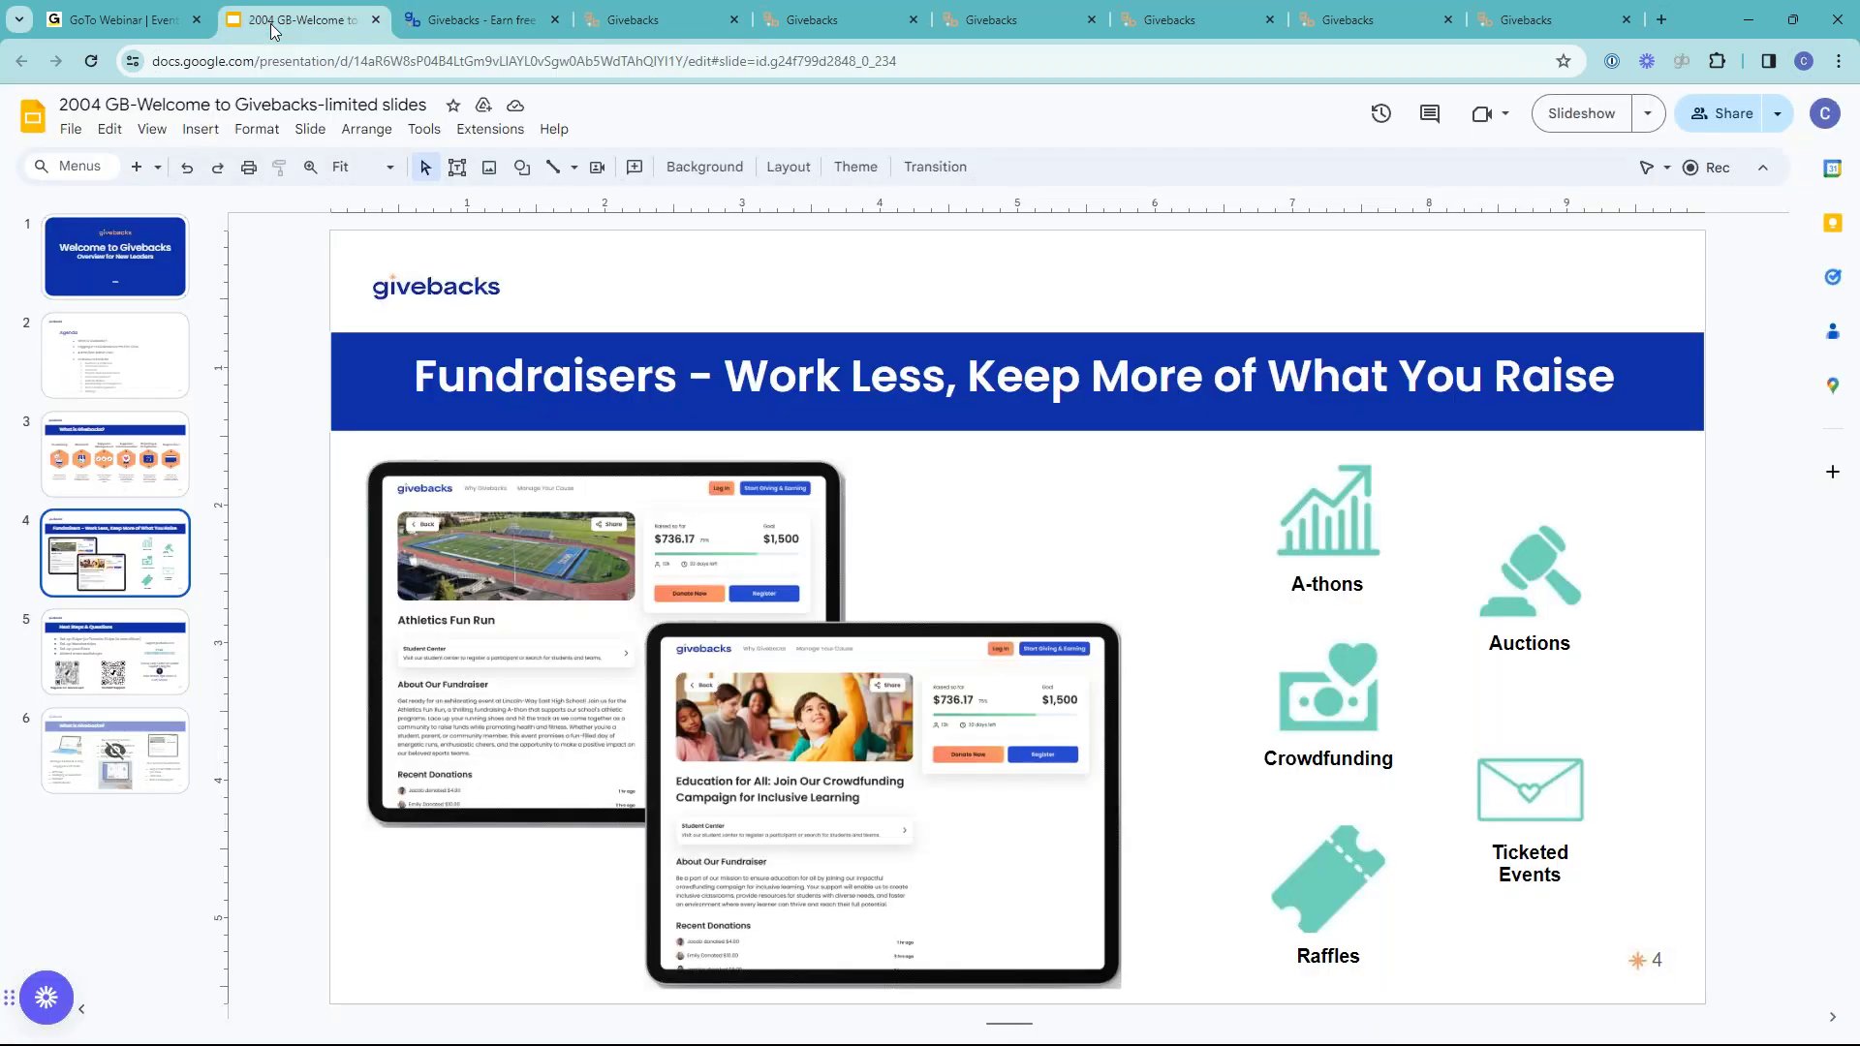
pyautogui.click(1563, 114)
pyautogui.click(1152, 612)
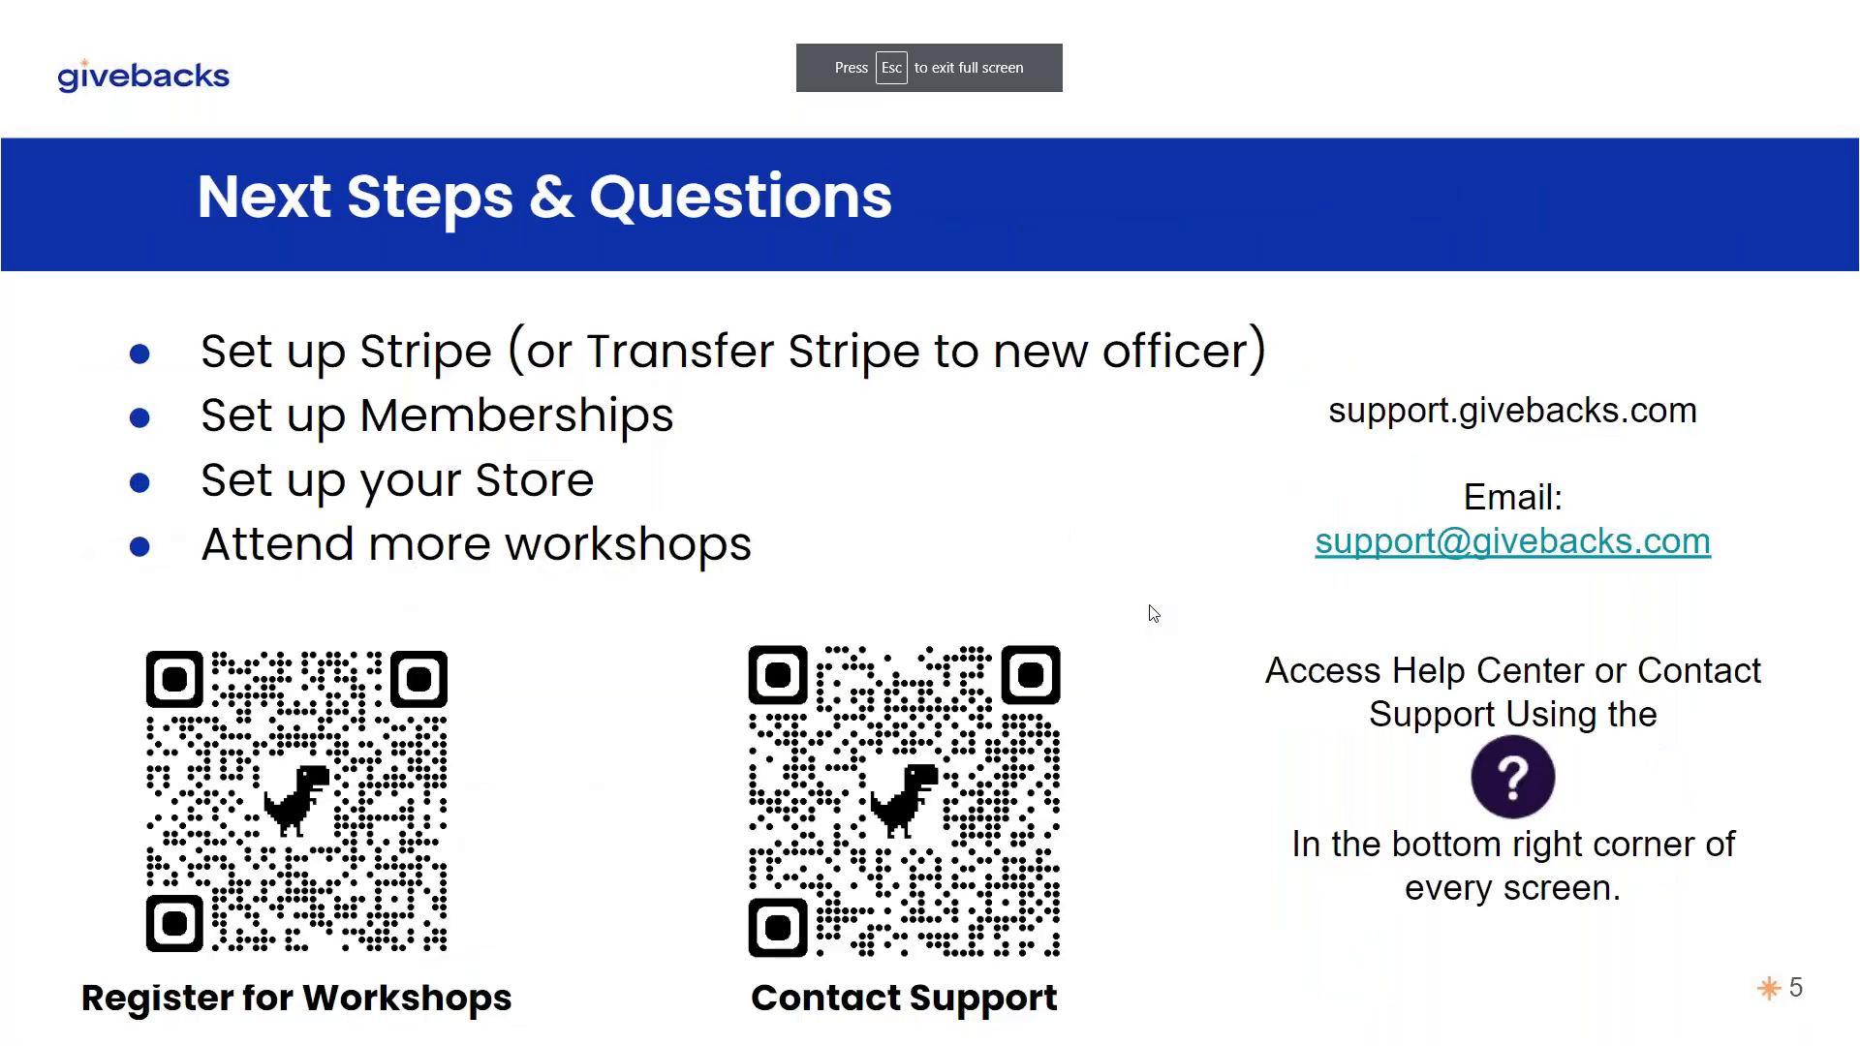